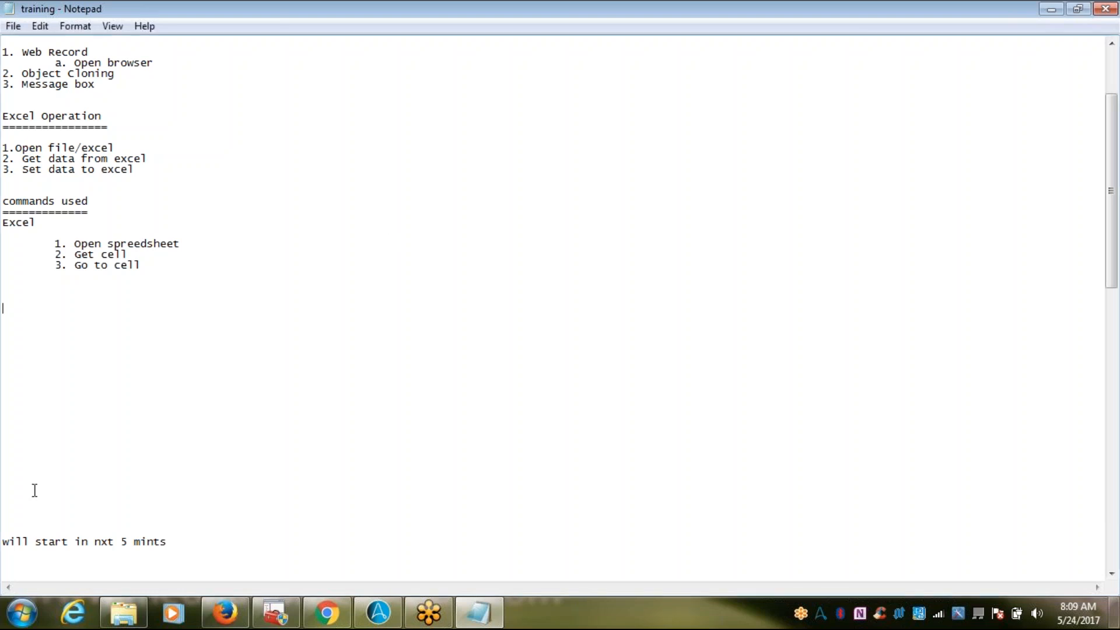
- Insert several blank lines in the empty area above the "will start in nxt 5 mints" line
left_click(35, 490)
key("Return")
key("Return")
key("Return")
key("Return")
key("Return")
key("Return")
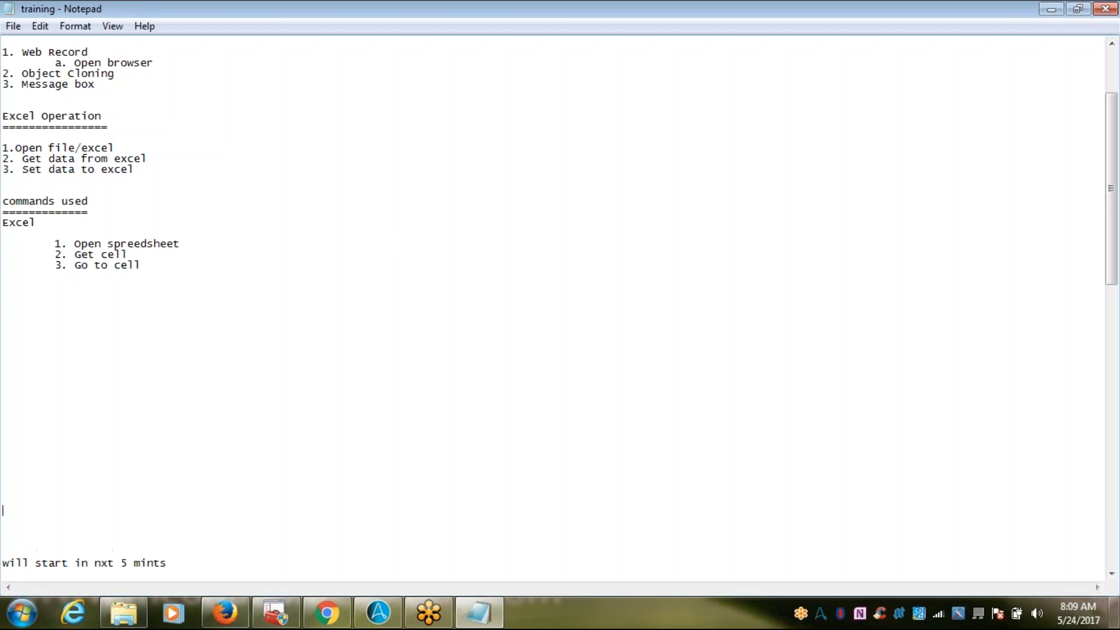
- Add the heading "Object cloning and Excel" below the Excel commands list, underlined with a row of equals signs and followed by blank lines
key("Up")
key("Up")
key("Up")
key("Up")
key("Up")
key("Up")
key("Up")
key("Up")
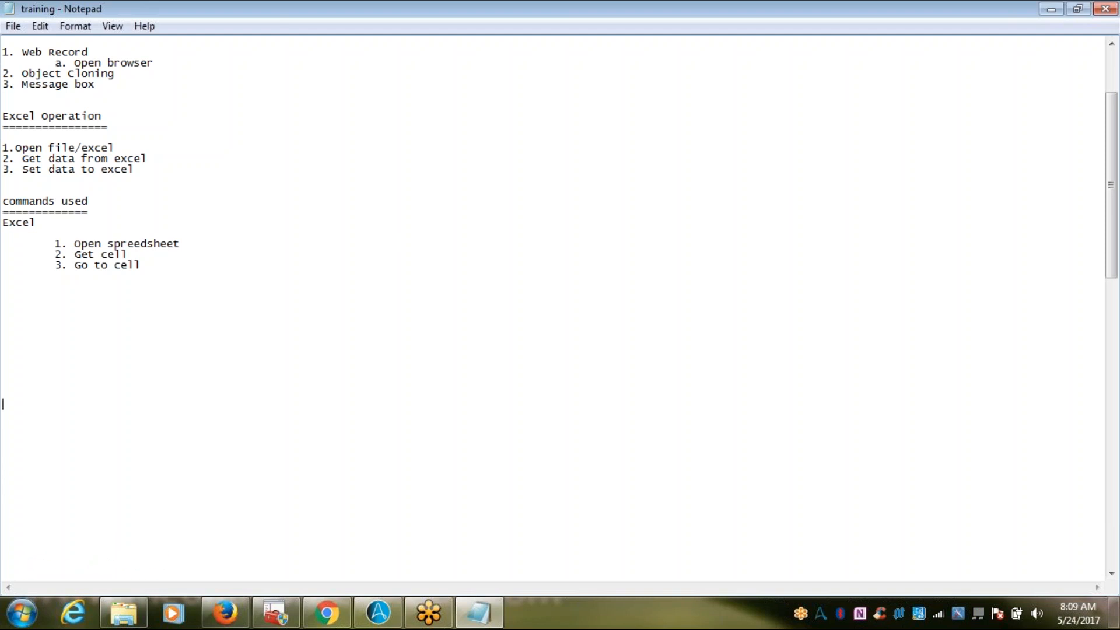
key("Up")
key("Up")
key("Up")
key("Up")
key("Up")
type("Object")
type(" colo")
key("BackSpace")
key("BackSpace")
key("BackSpace")
type("loning and ")
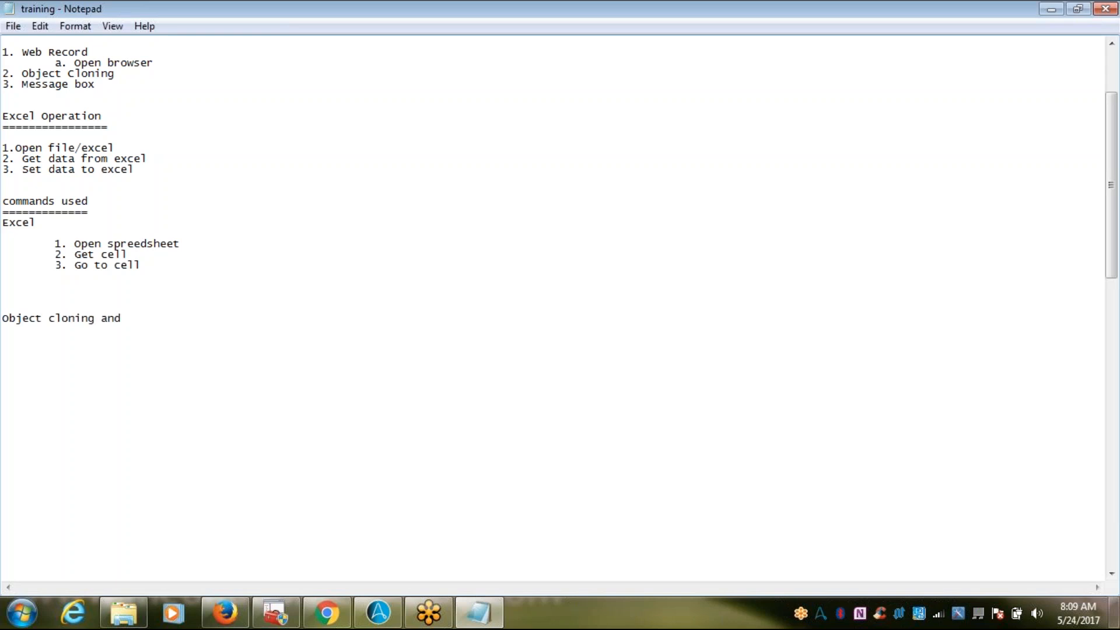
type("Excel")
key("Return")
type("========================")
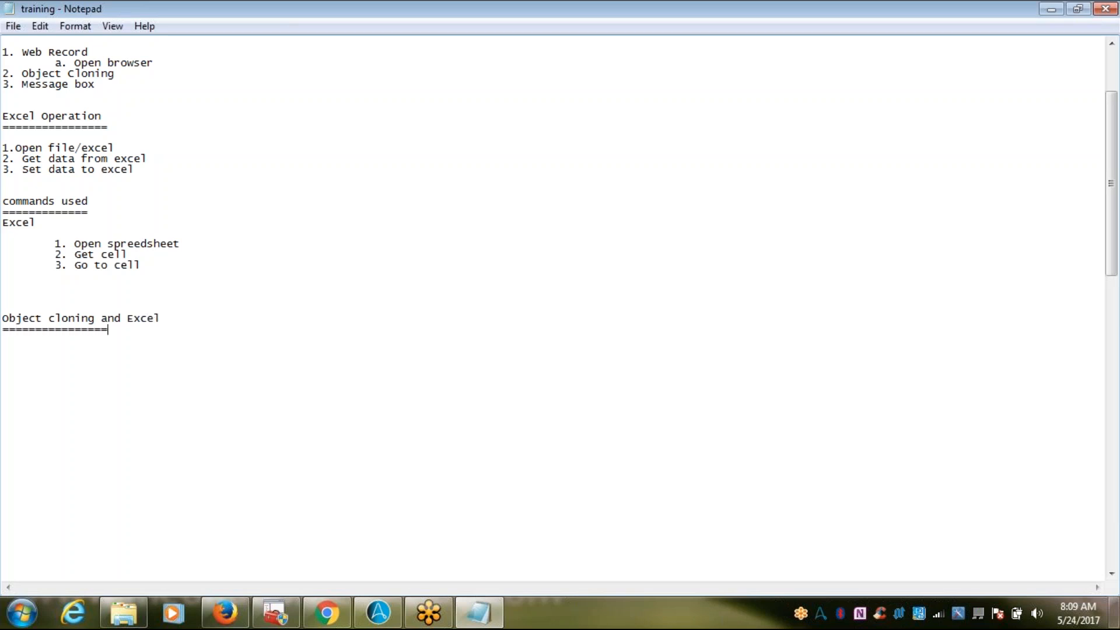
key("Return")
key("Return")
- Copy the WebApp section's "Commands used" heading, including its underline and the Web Record and Open browser lines
key("Up")
key("Up")
key("Up")
key("Up")
key("Up")
key("Up")
key("Up")
key("Up")
key("Up")
key("Up")
key("Up")
key("Up")
key("Up")
key("Up")
key("Up")
key("Up")
key("Up")
key("Up")
key("Up")
key("Up")
key("Up")
key("Up")
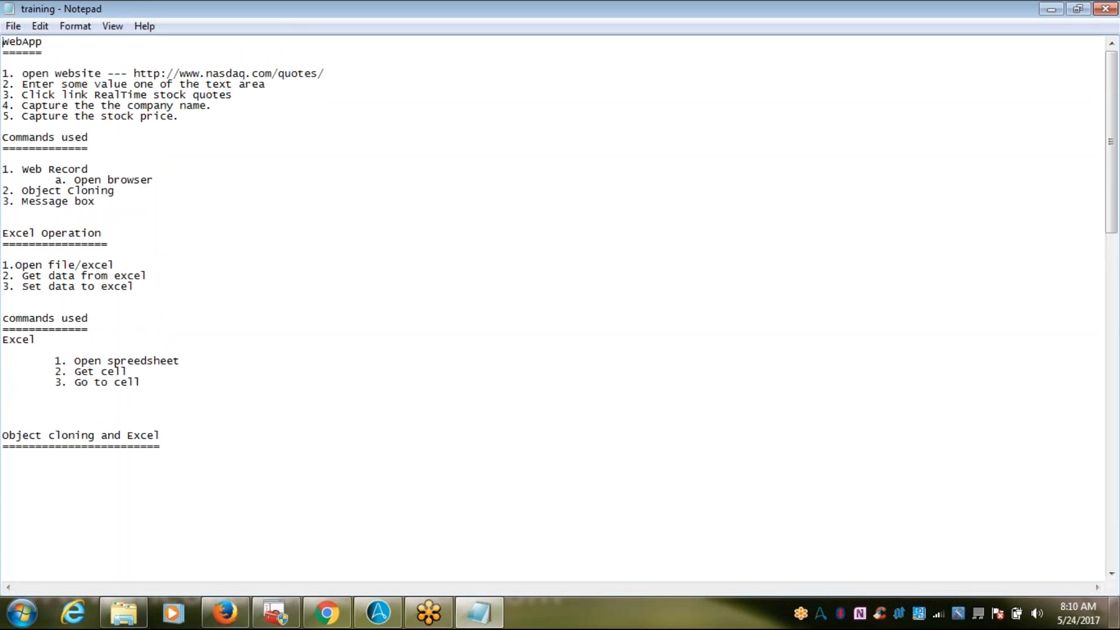
key("Down")
key("Down")
key("Down")
key("Down")
key("Down")
key("Down")
key("Down")
key("Down")
key("Up")
key("Up")
key("Up")
key("shift+Down")
key("shift+Down")
key("shift+Down")
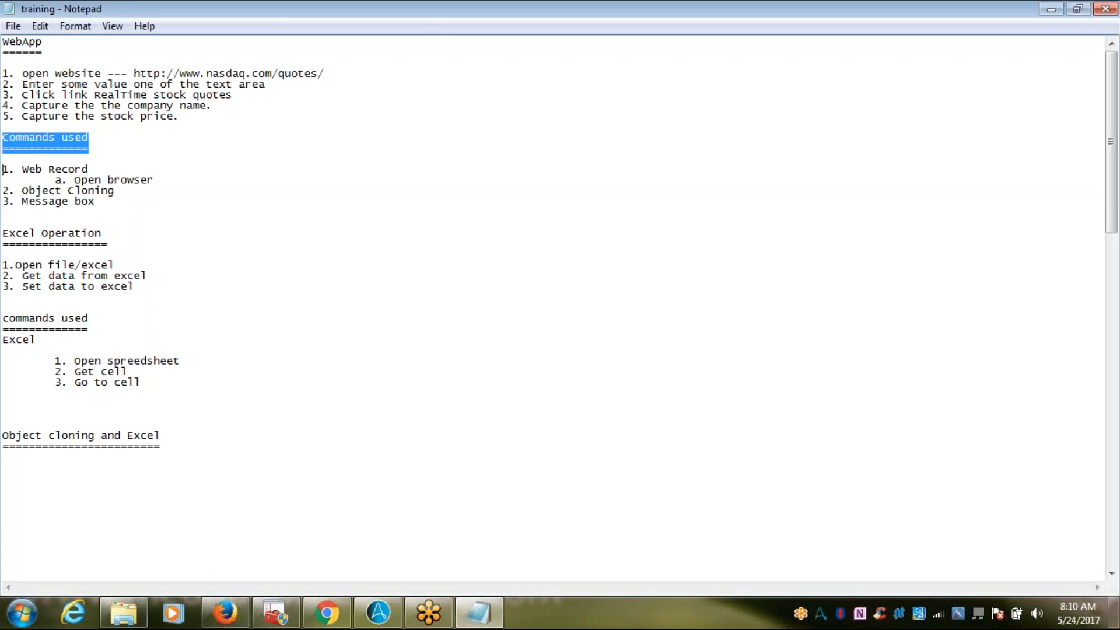
key("shift+Down")
key("shift+Down")
key("ctrl+c")
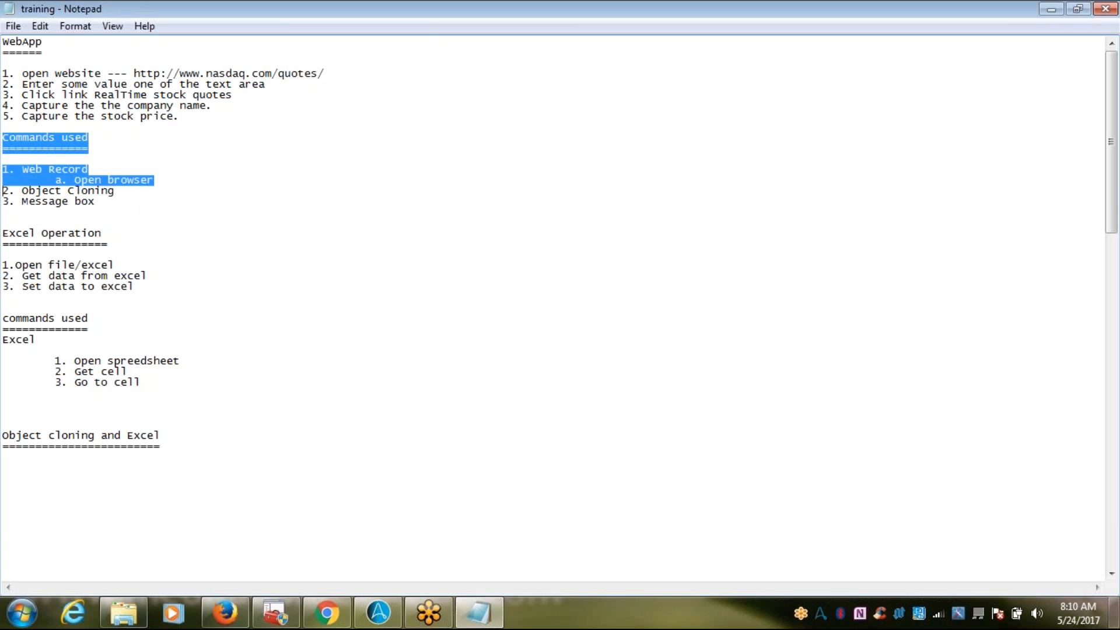
- Paste the copied "Commands used" block beneath the "Object cloning and Excel" heading
key("Down")
key("Down")
key("Down")
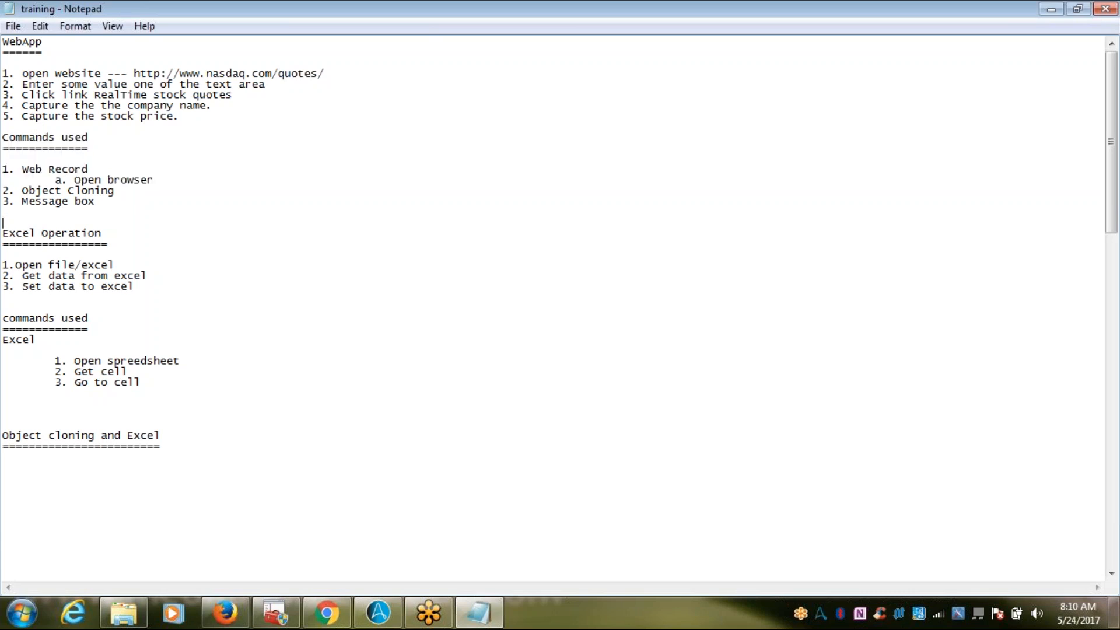
key("Down")
key("Down")
key("Down")
key("Down")
key("Down")
key("Down")
key("ctrl+v")
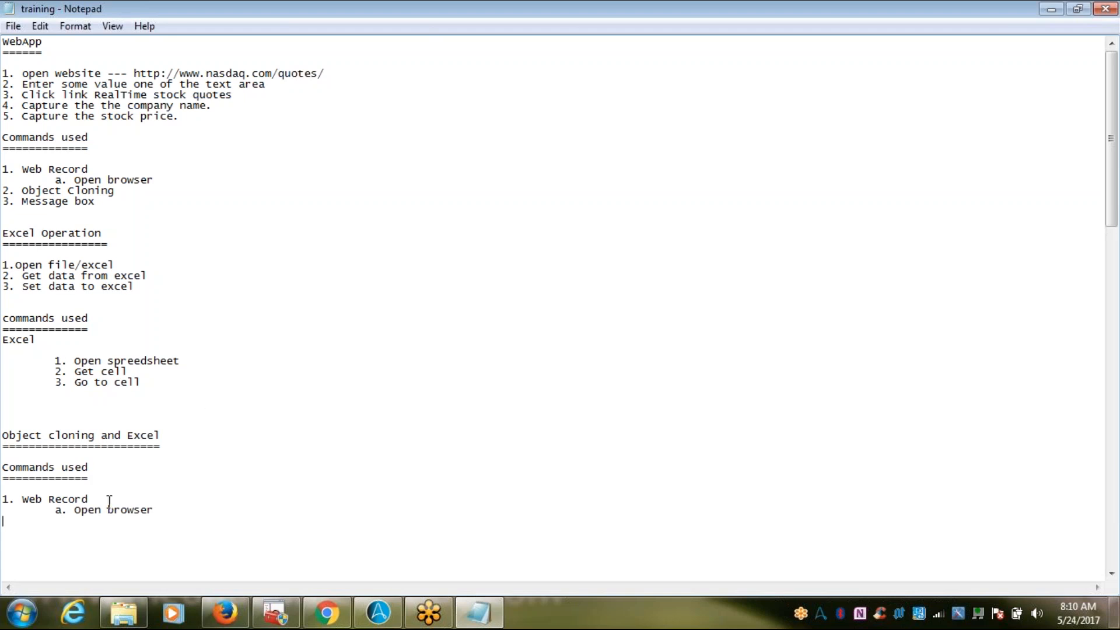
- Delete the text "Open browser" from sub-item a of the pasted list, keeping its letter
left_click(78, 512)
key("shift+End")
key("Delete")
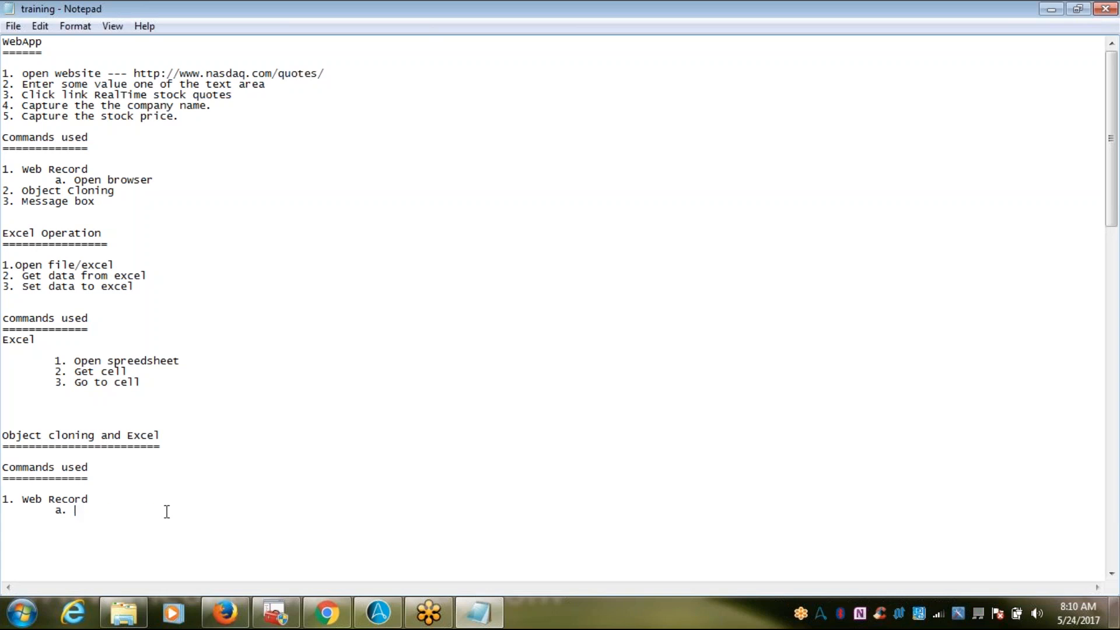
- Switch to Automation Anywhere, open ObjectCloning.atmx from the 18-05-2017 folder in a maximized Task Editor, and select its Navigate URL action
left_click(388, 610)
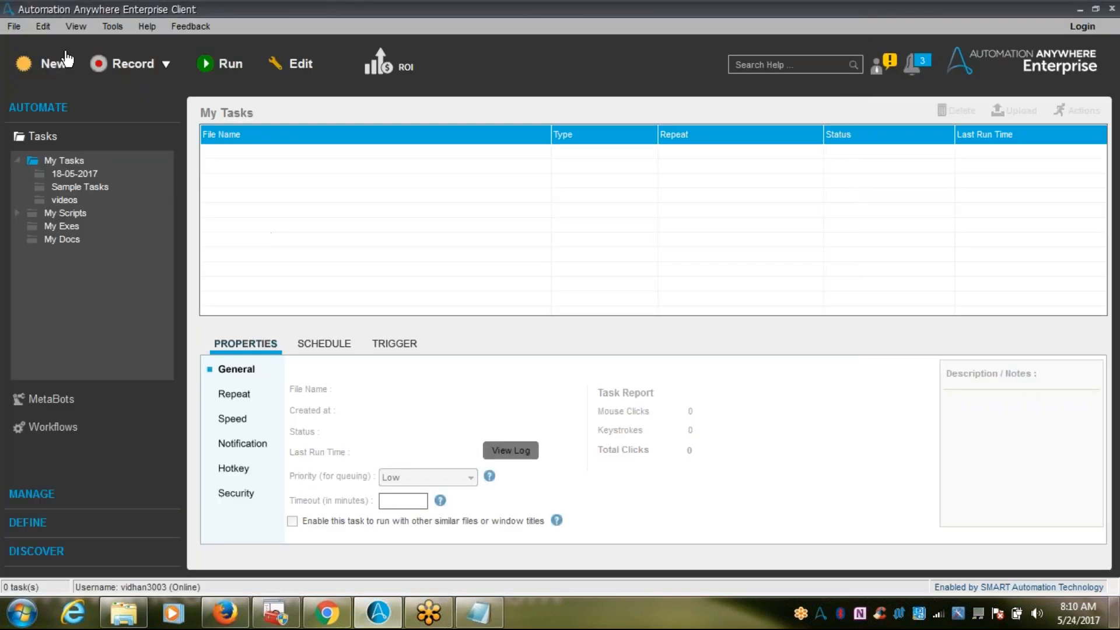
left_click(59, 173)
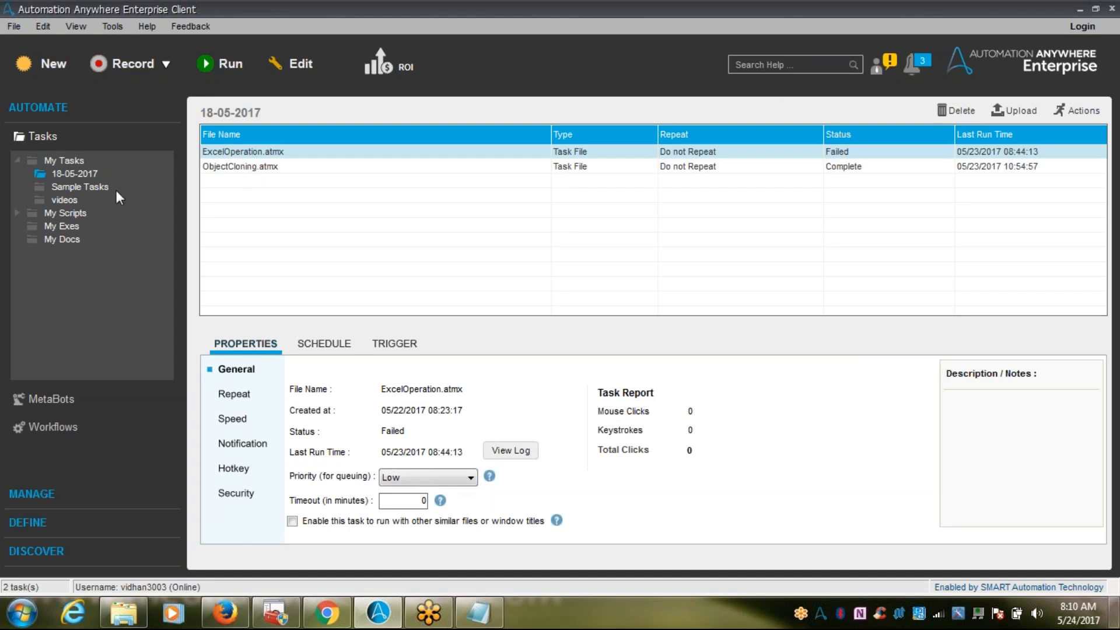
left_click(242, 166)
right_click(243, 166)
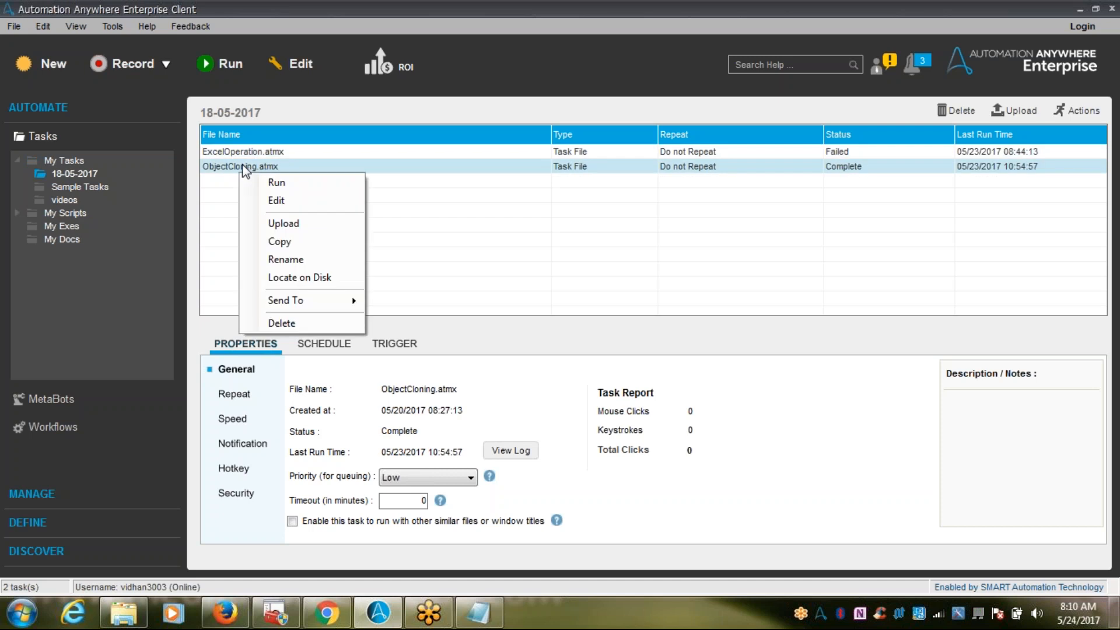
left_click(276, 201)
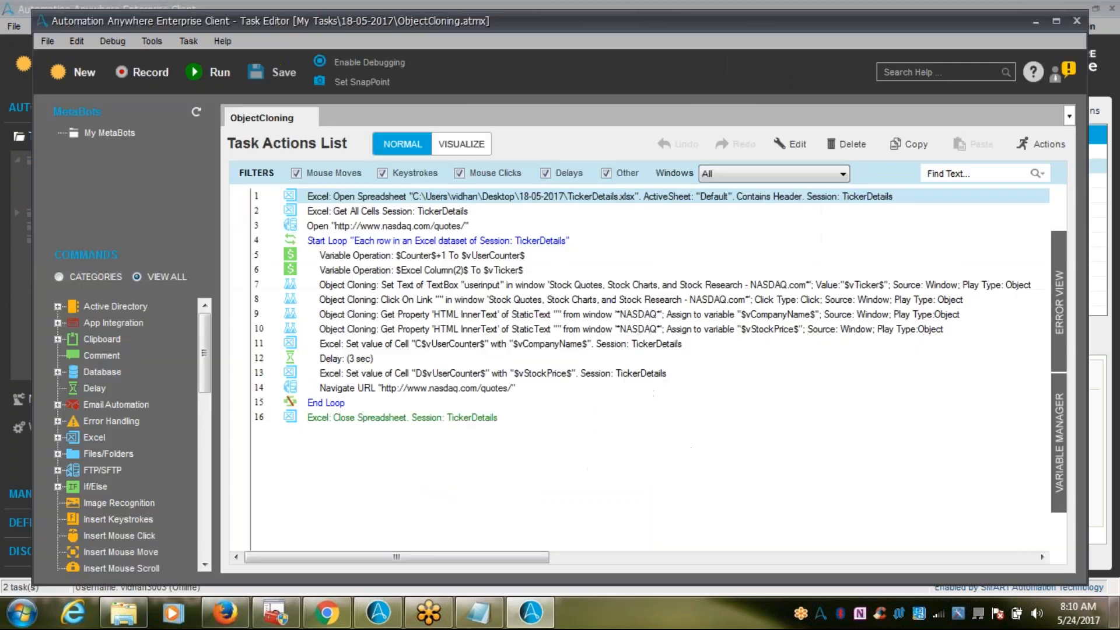
double_click(699, 26)
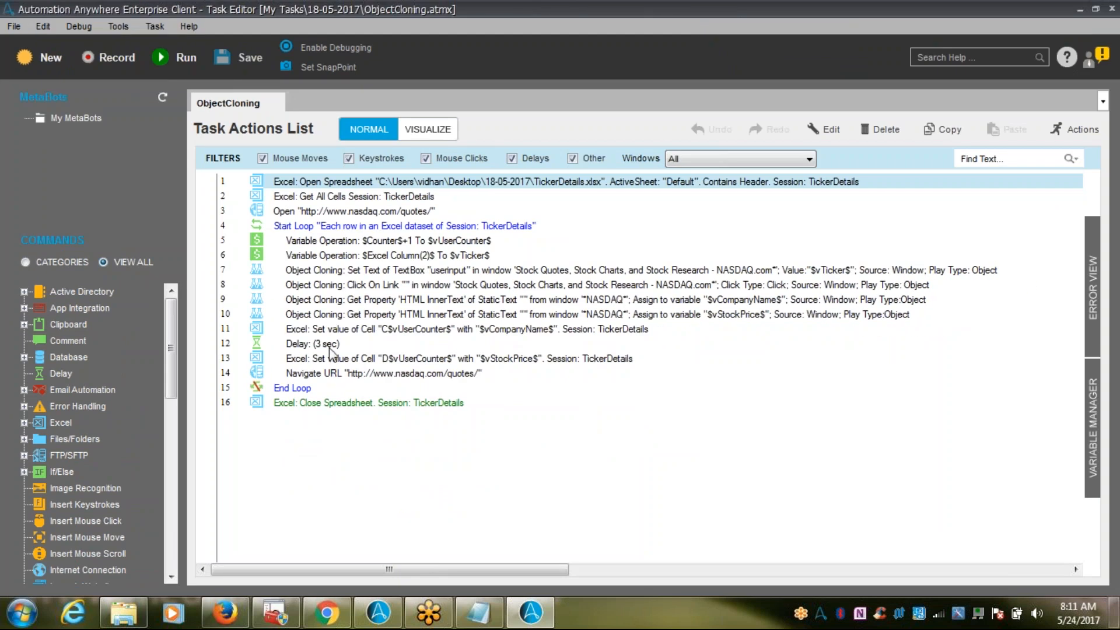
left_click(329, 377)
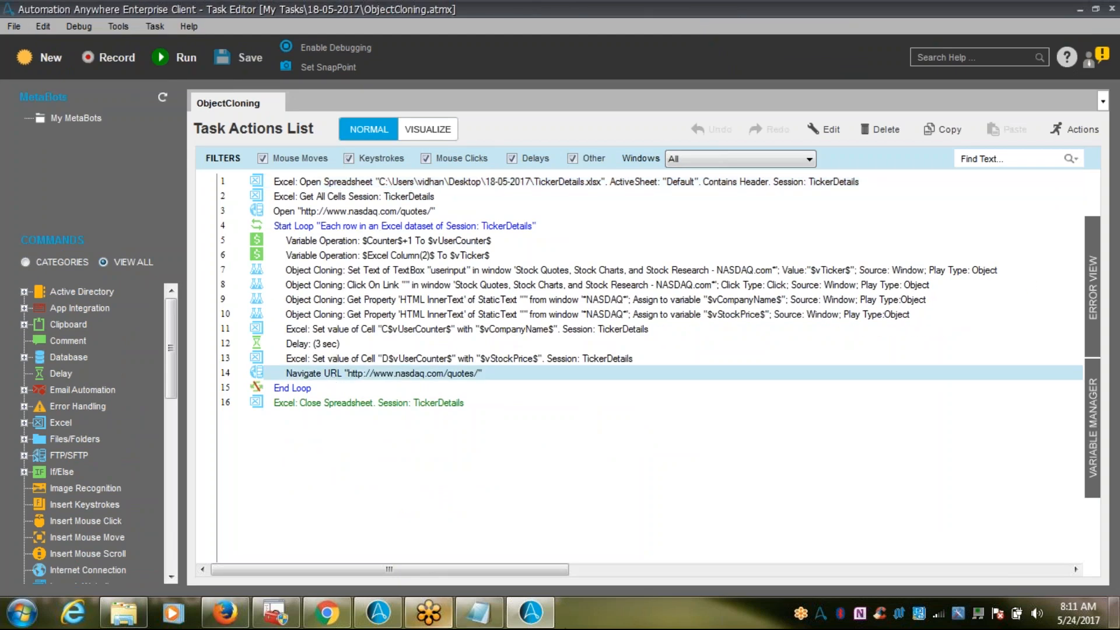
- Return to the training notes in Notepad and enter "Navigate URL" as sub-item a under Web Record
mouse_move(486, 613)
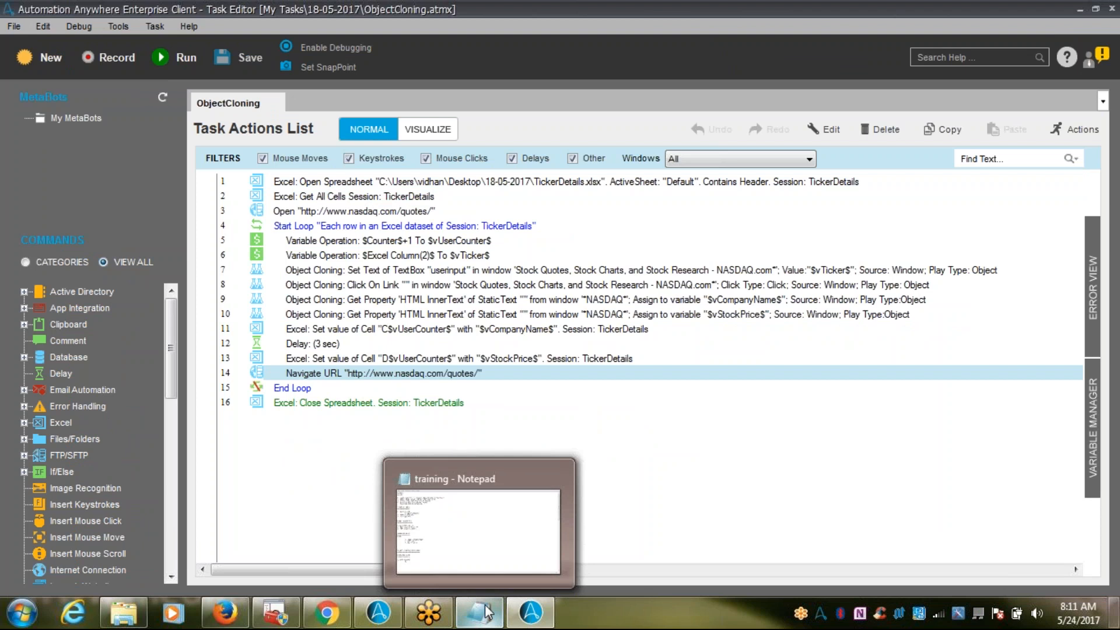
left_click(486, 612)
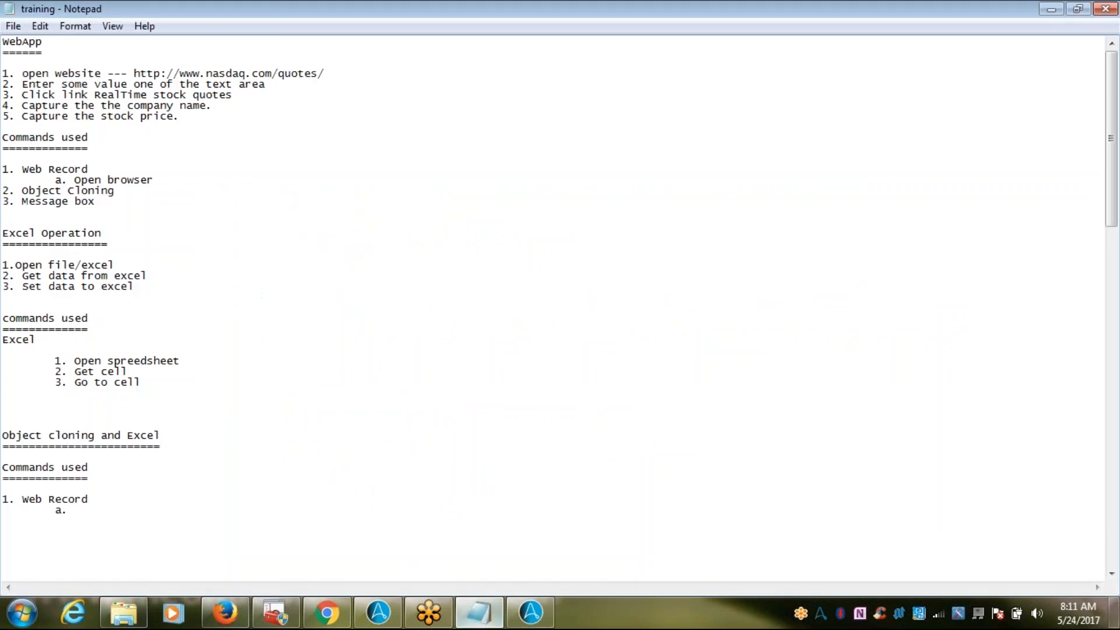
type("Navi")
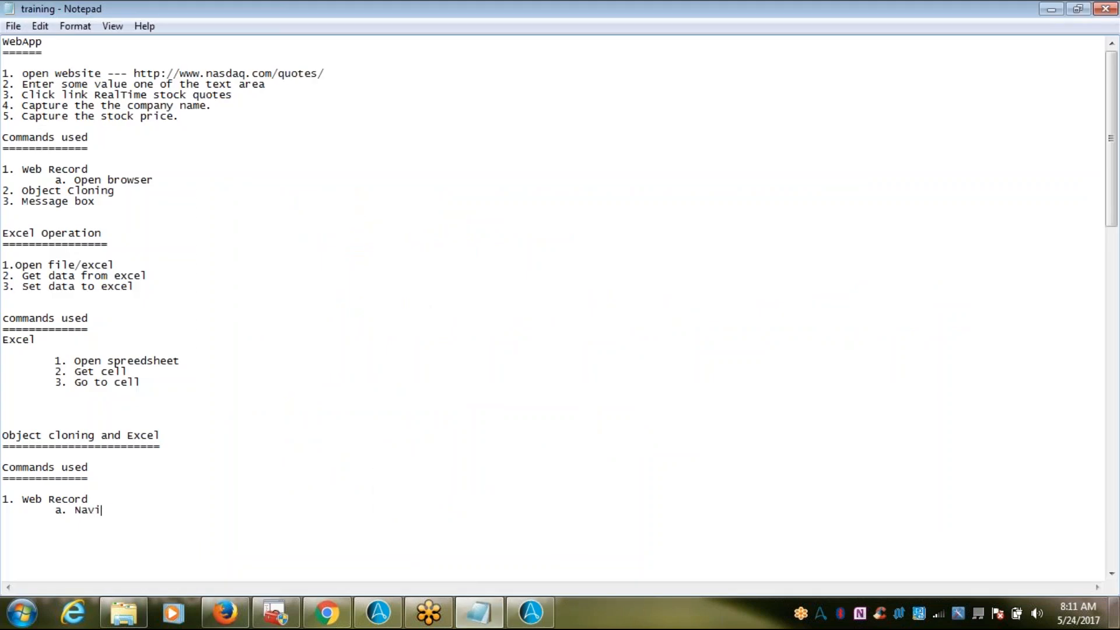
type("gate URL")
key("Return")
- Compare the commands noted so far with the ObjectCloning task's action list
key("alt+Tab")
key("Up")
key("Up")
key("Up")
key("Up")
key("Up")
key("Up")
key("Up")
key("Up")
key("Up")
key("Up")
key("Up")
key("Down")
key("Down")
key("Down")
key("Down")
key("Down")
key("Down")
key("Down")
key("Down")
key("Down")
key("alt+Tab")
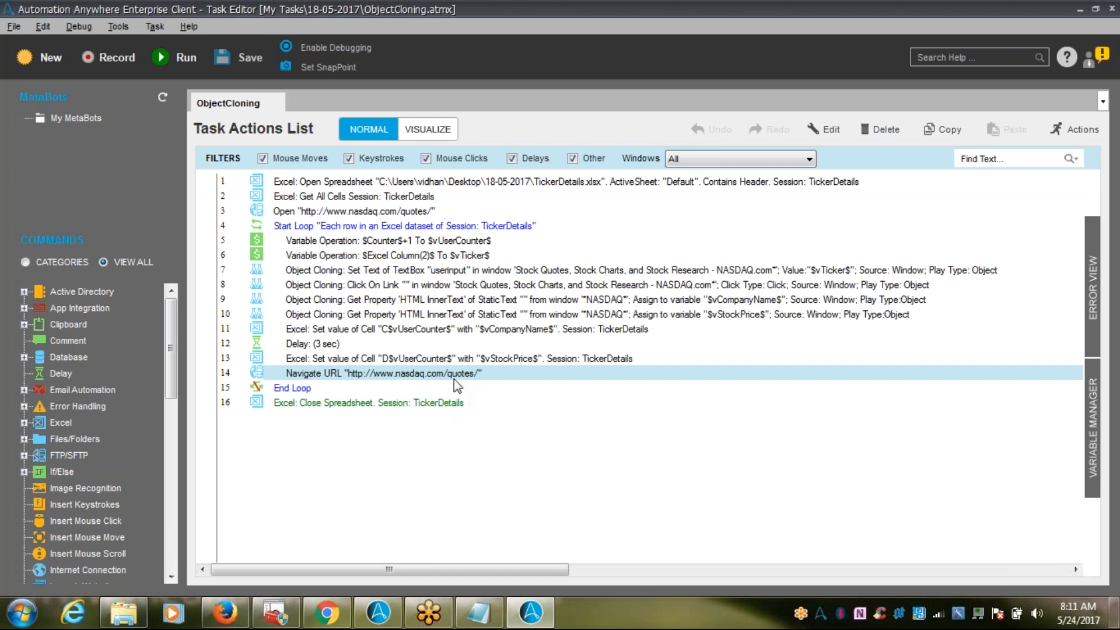
- Select the task's $Counter$+1 variable action and add "2. Verable Operation" to the command list in Notepad
left_click(401, 244)
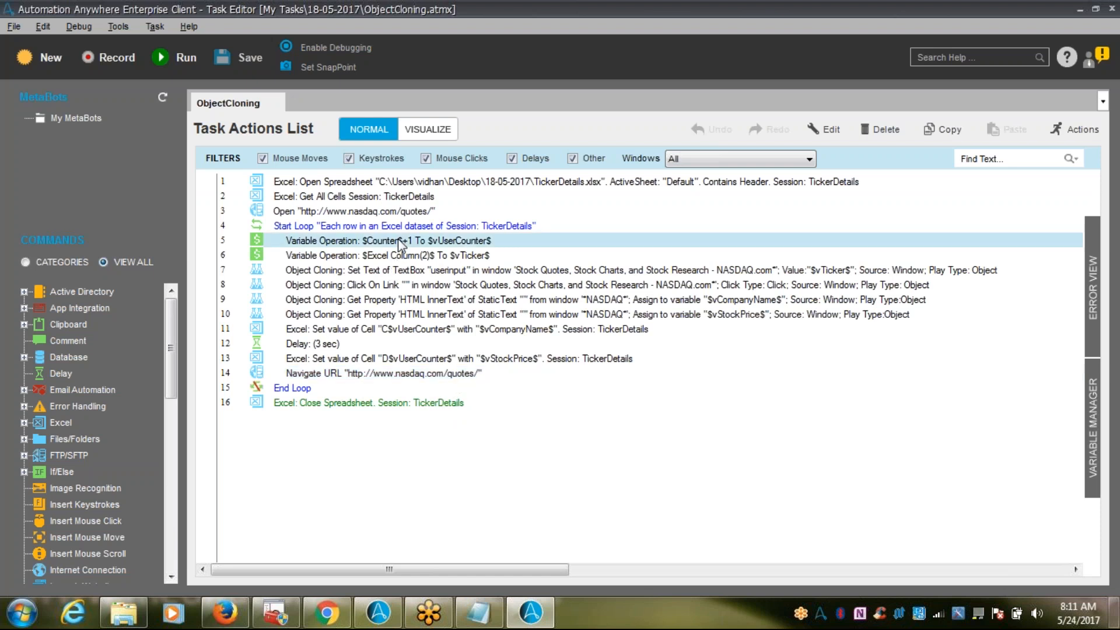
key("alt+Tab")
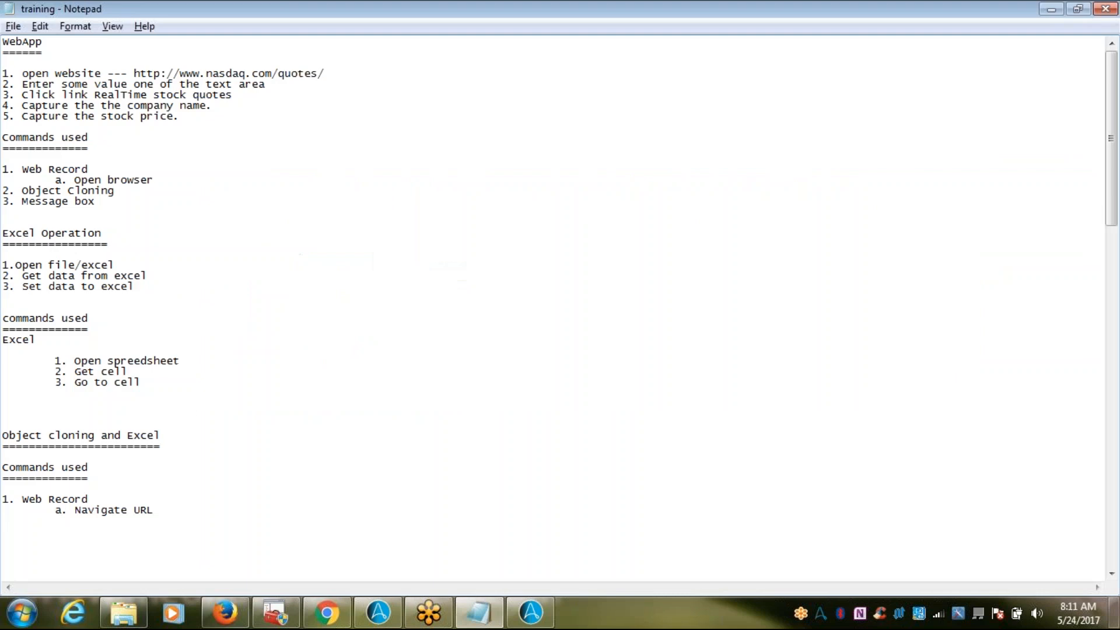
type("2. Verable Operation")
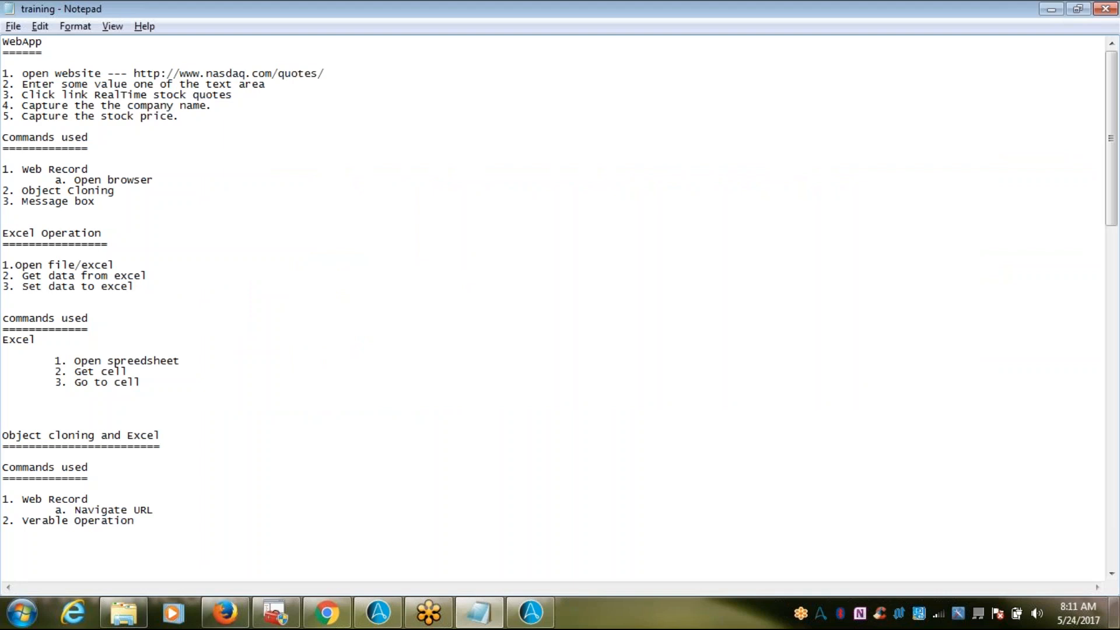
key("Return")
- Examine the settings of the Variable Operation that assigns $vUserCounter$ in the Task Editor, then close them without saving
key("alt+Tab")
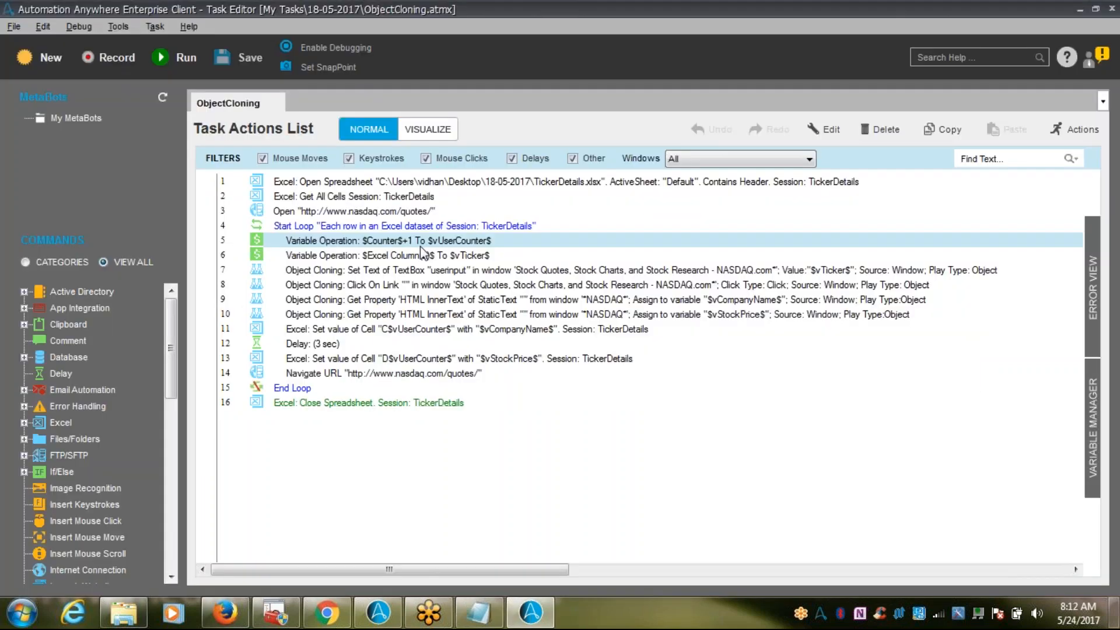
double_click(422, 247)
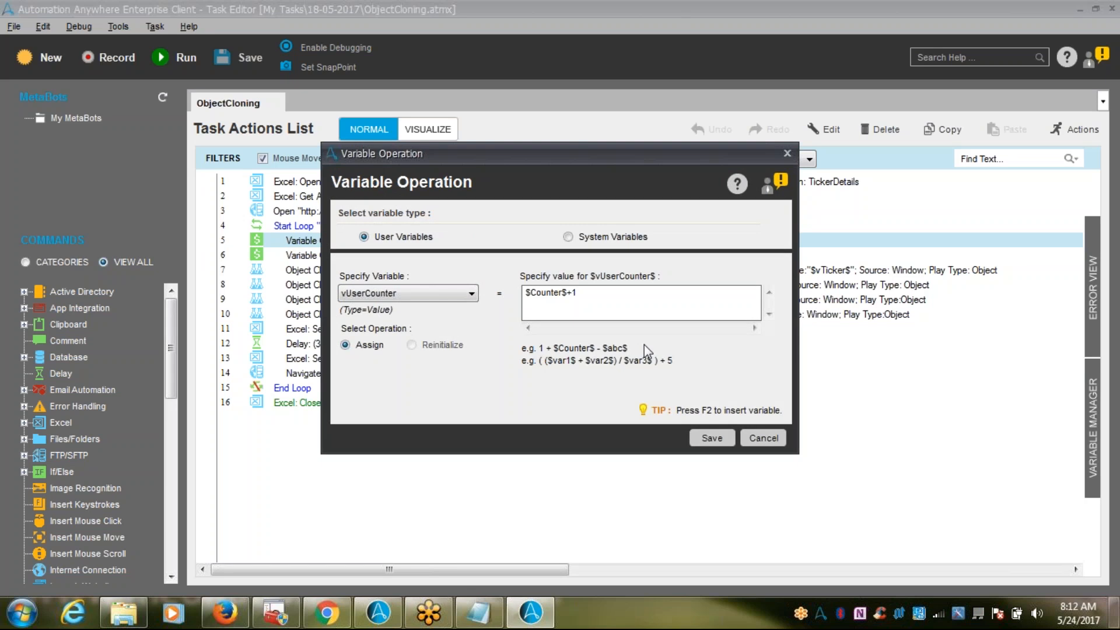
left_click(764, 438)
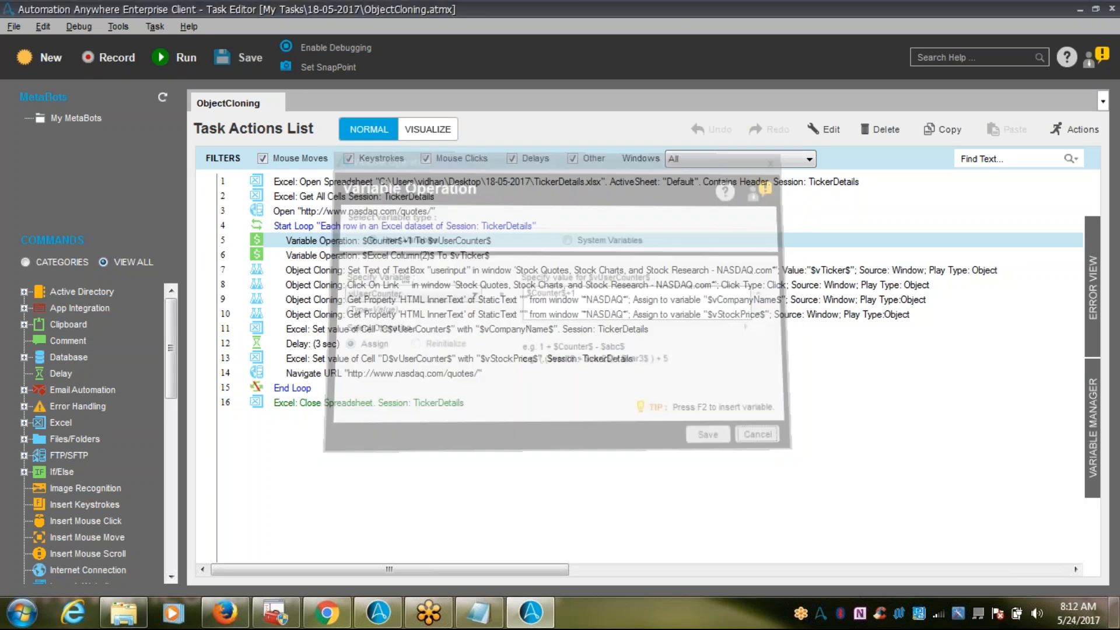
- In the Notepad notes, insert a blank line after "Navigate URL" and add the line "System variables" below item 2
key("alt+Tab")
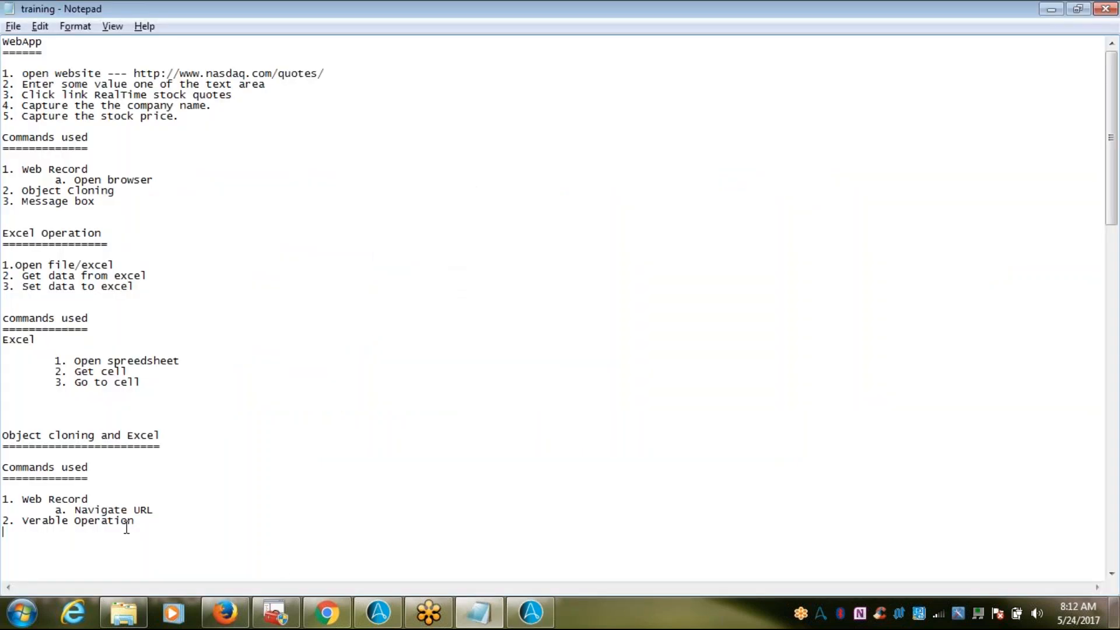
left_click(157, 511)
key("Return")
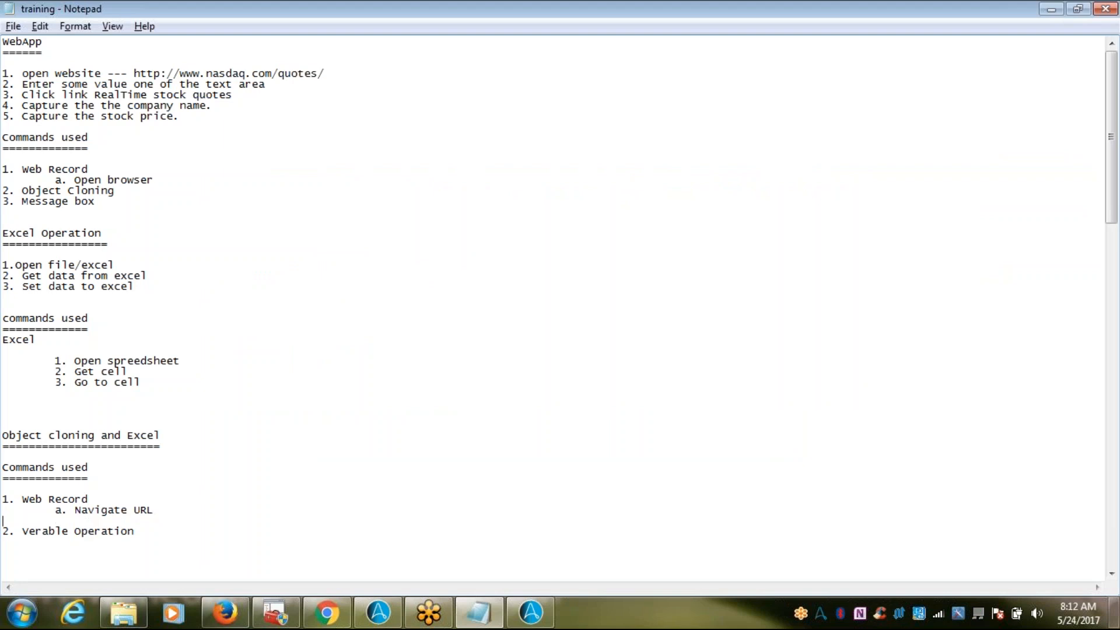
left_click(163, 535)
key("Return")
key("Return")
type("System variaables")
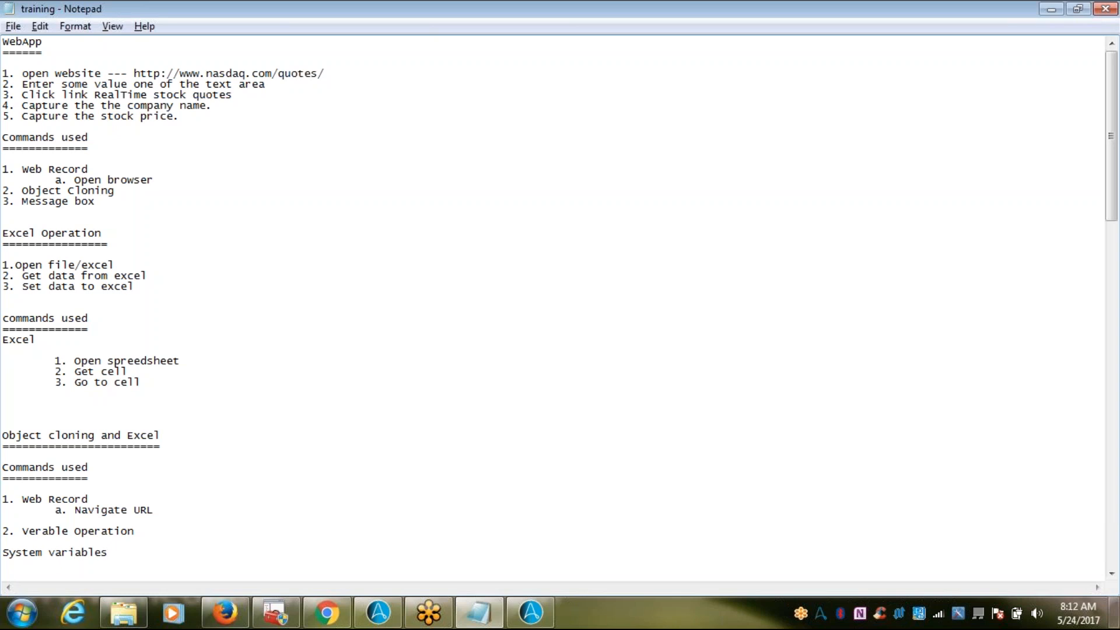
- Insert a long run of blank lines after "System variables" to make room for more notes
key("Return")
key("Return")
key("Return")
key("Return")
key("Return")
key("Return")
key("Return")
key("Return")
key("Return")
key("Return")
key("Return")
key("Return")
key("Return")
key("Return")
key("Return")
key("Return")
key("Return")
key("Return")
key("Return")
key("Return")
key("Return")
key("Return")
key("Return")
key("Return")
key("Return")
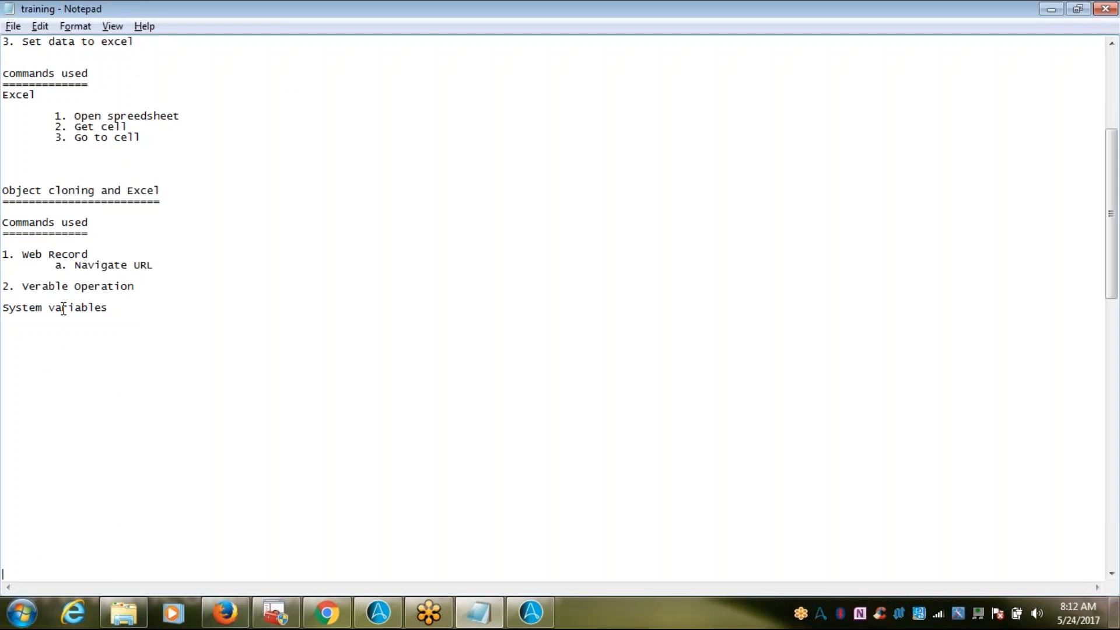
- Change item 2 to "Veriable Operation" and insert another blank line above "System variables"
left_click(42, 287)
type("i")
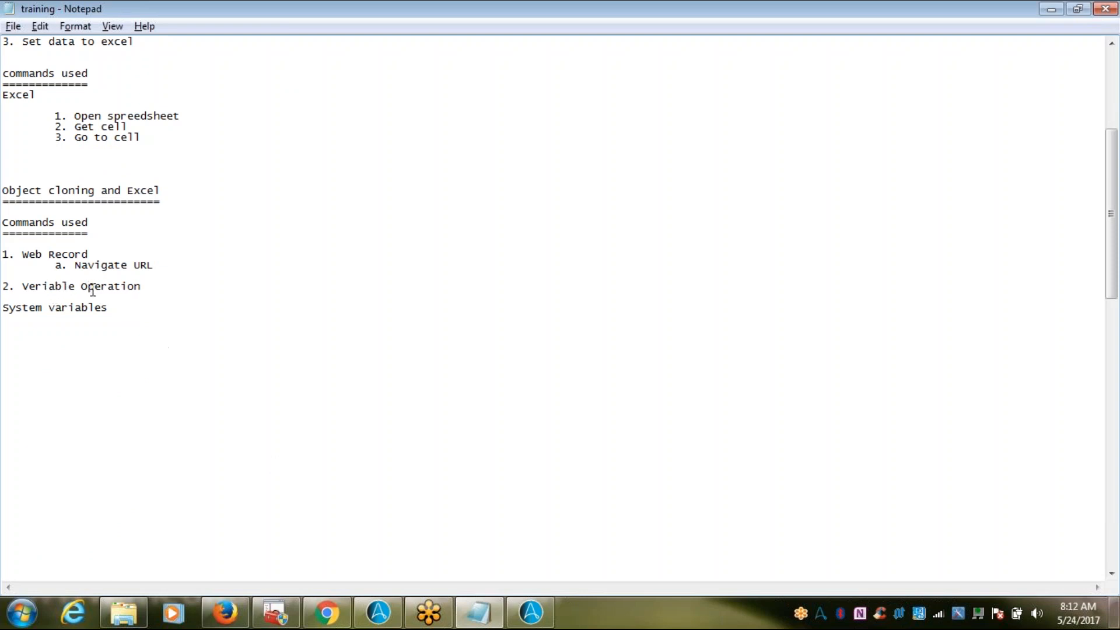
left_click(109, 306)
key("Return")
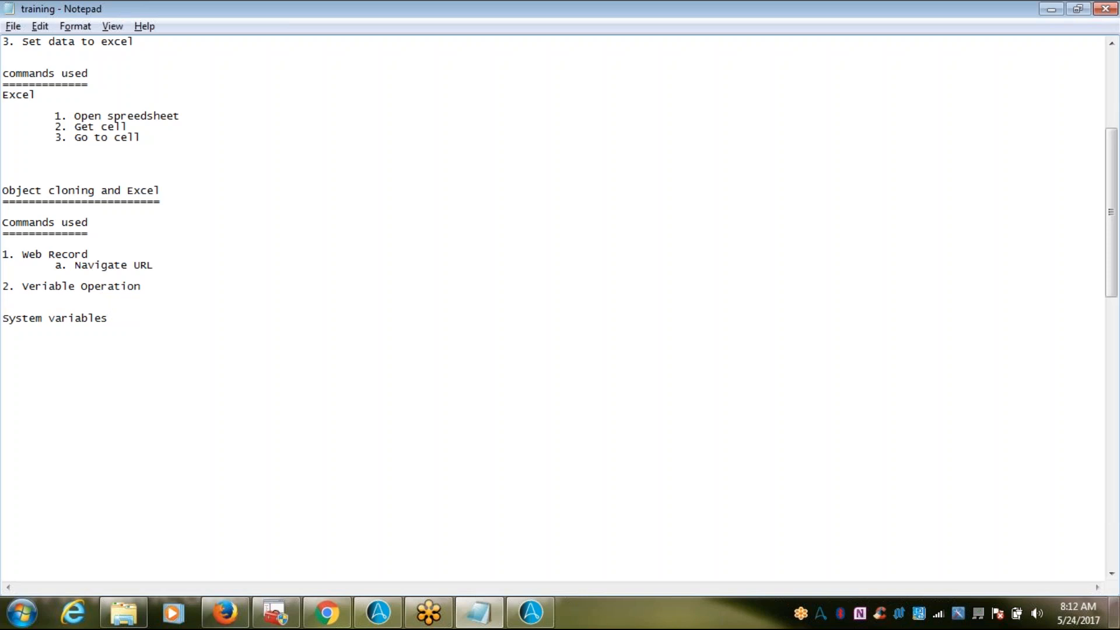
- Underline "System variables" with a row of equals signs and add "1. Excel Column(index)" as the first item beneath it
type("================")
key("Return")
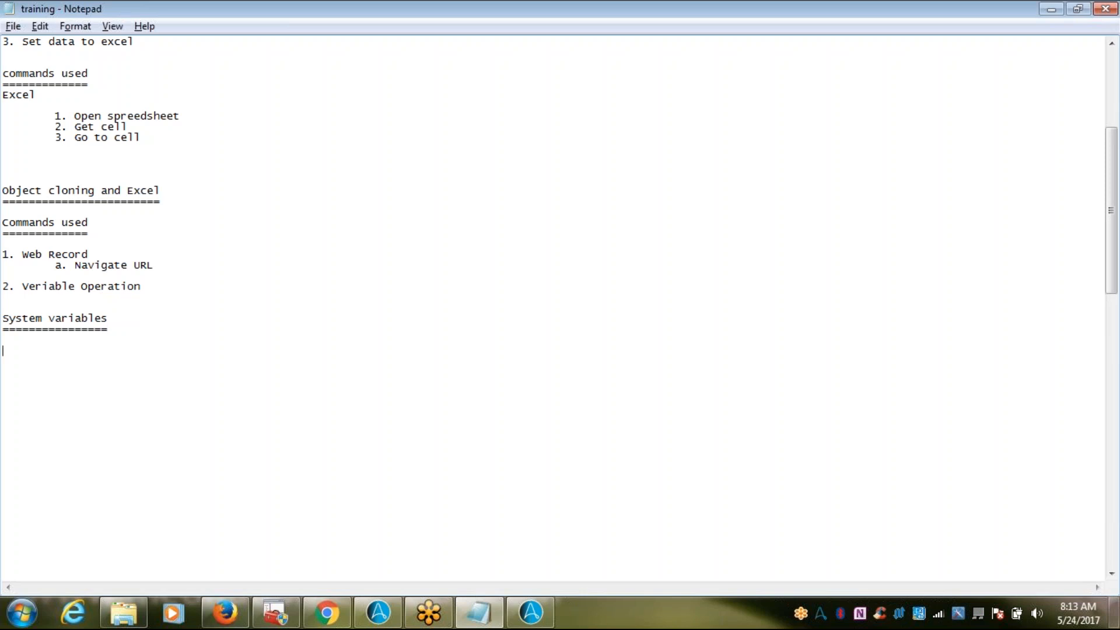
key("alt+Tab")
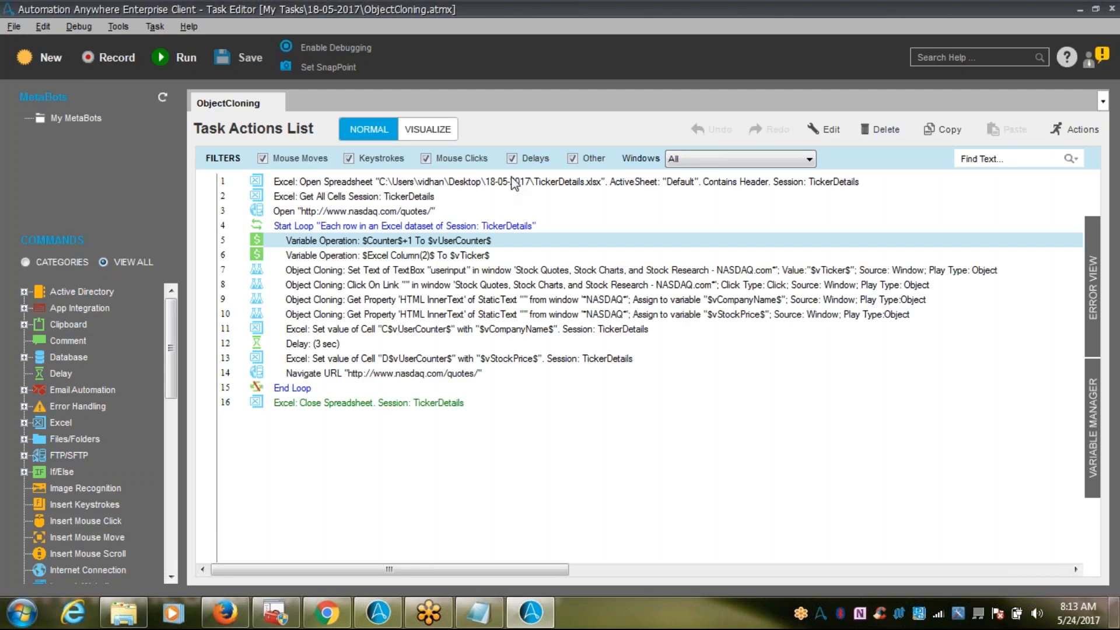
left_click(397, 256)
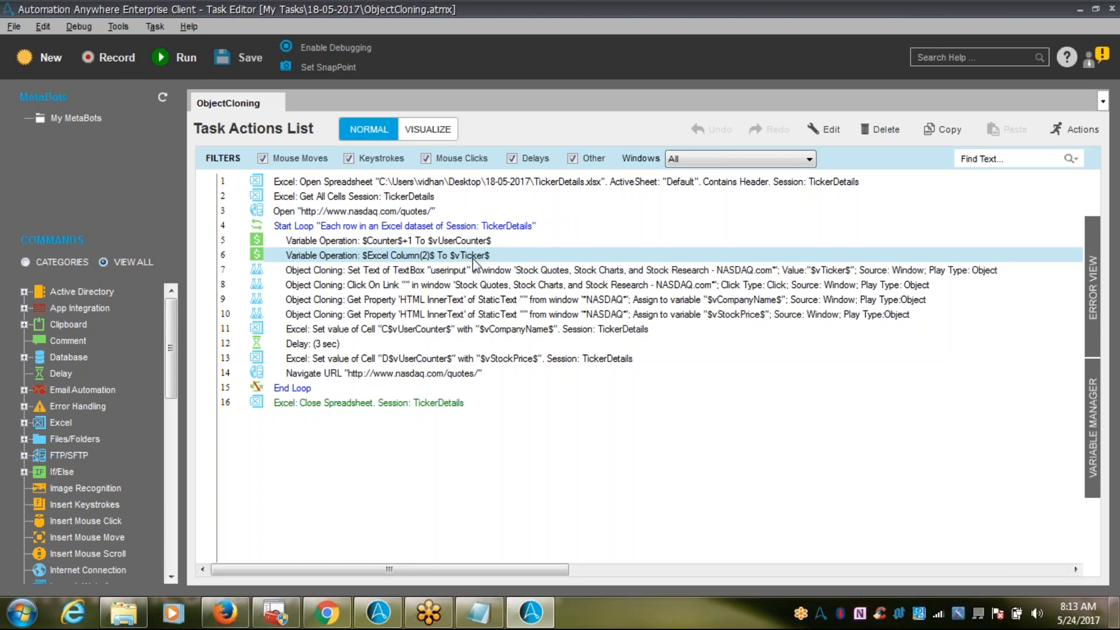
key("alt+Tab")
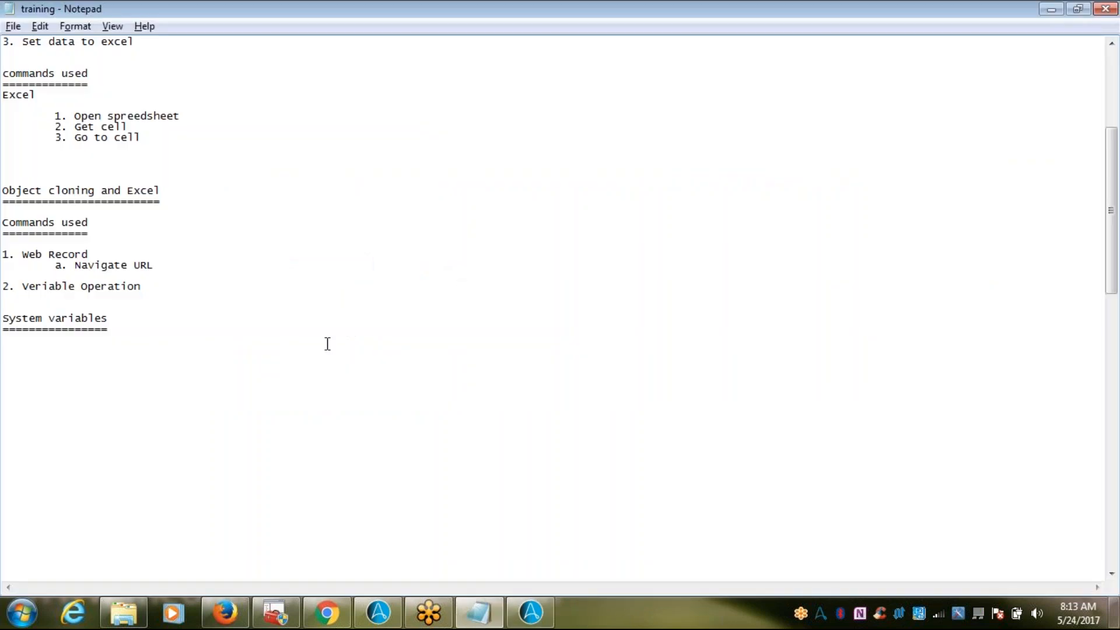
type("1. Excel Column(in")
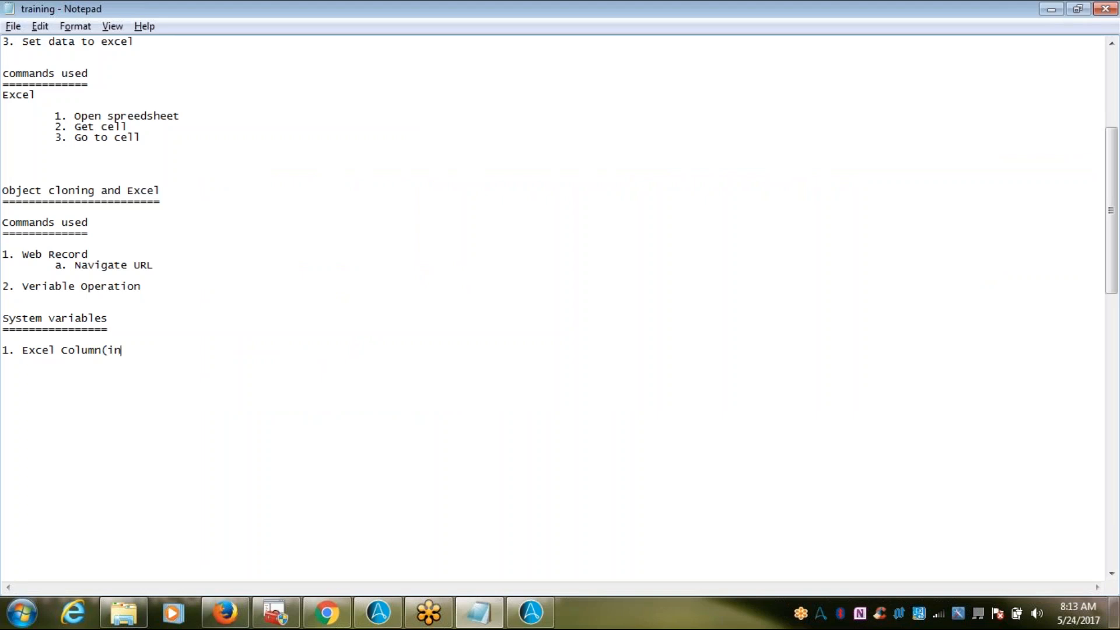
type("dex)")
key("Return")
- Check the variable used in the $vUserCounter$ Variable Operation, add "2. Counter" to the system variables list, and close the operation without saving
type("2.")
key("alt+Tab")
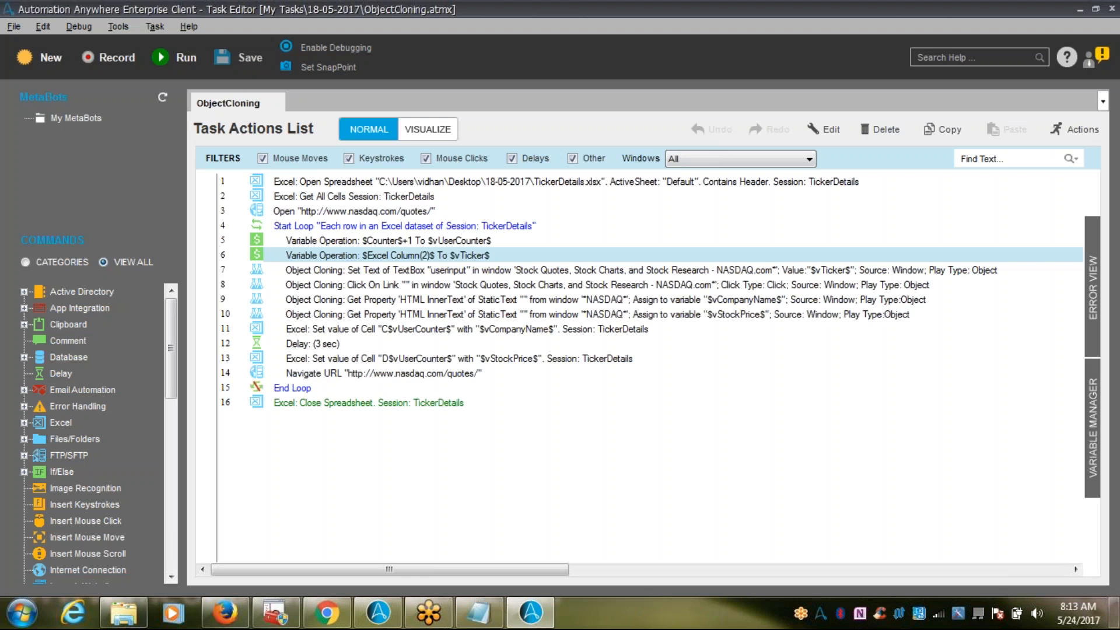
double_click(434, 243)
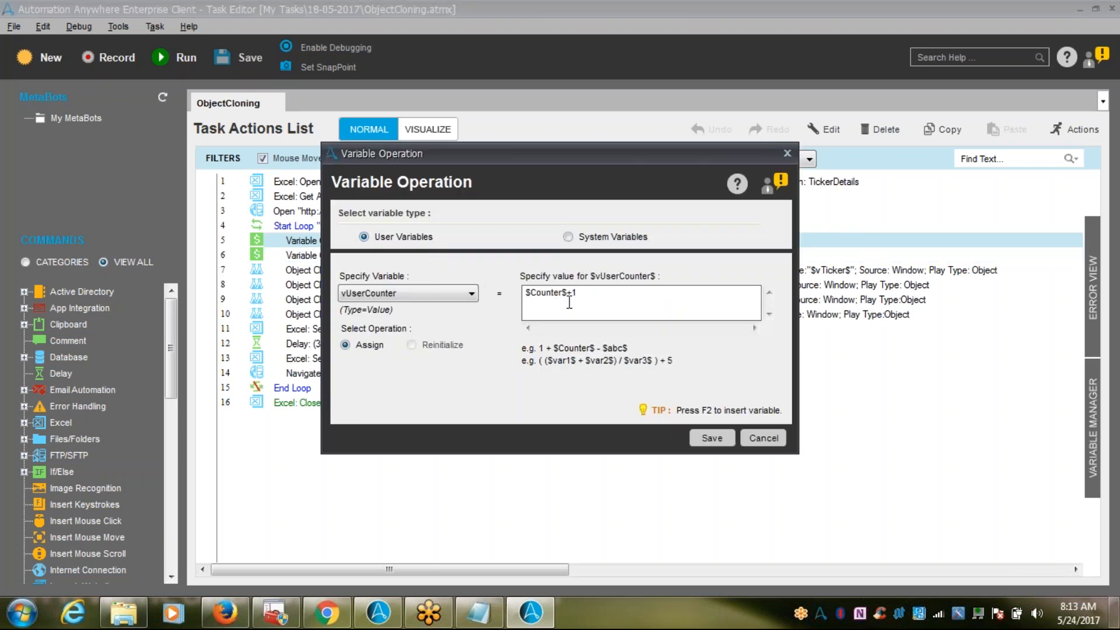
key("alt+Tab")
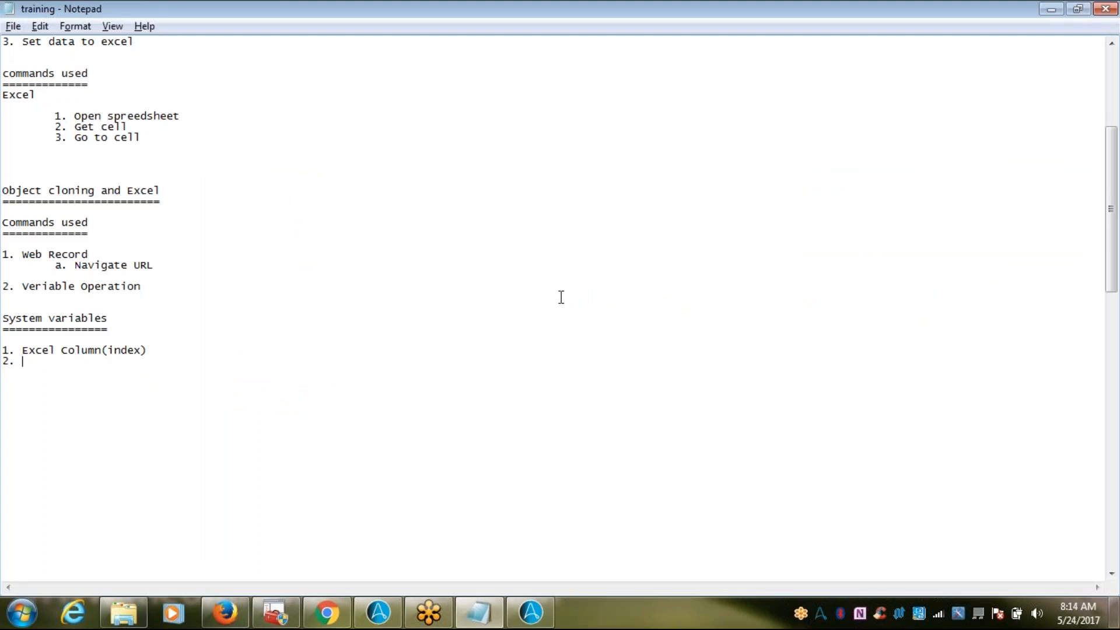
type("Counter")
key("alt+Tab")
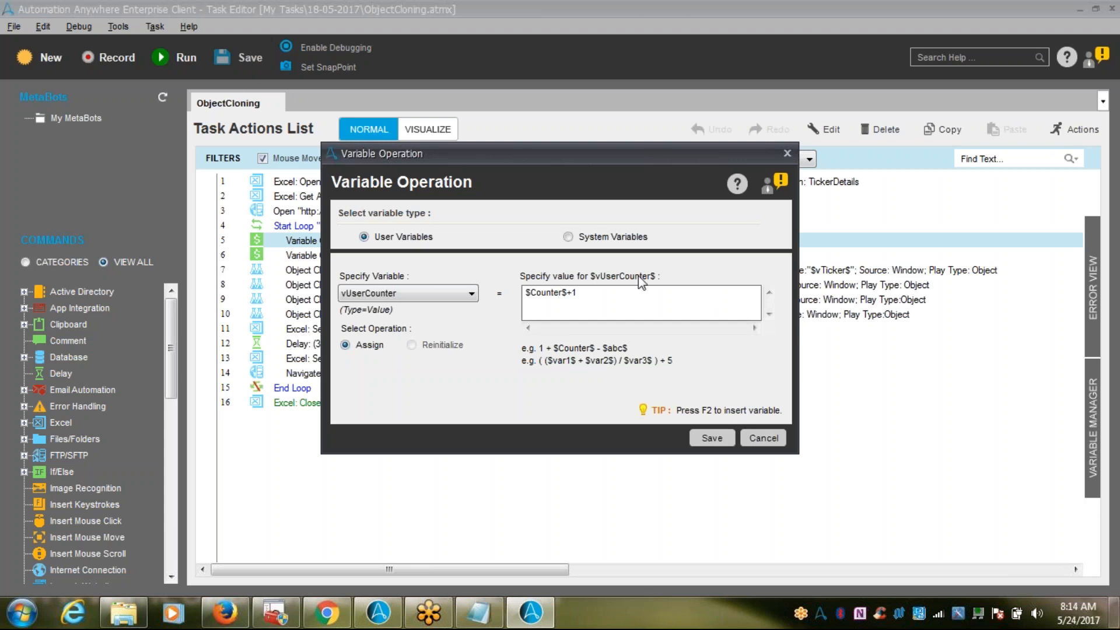
left_click(775, 444)
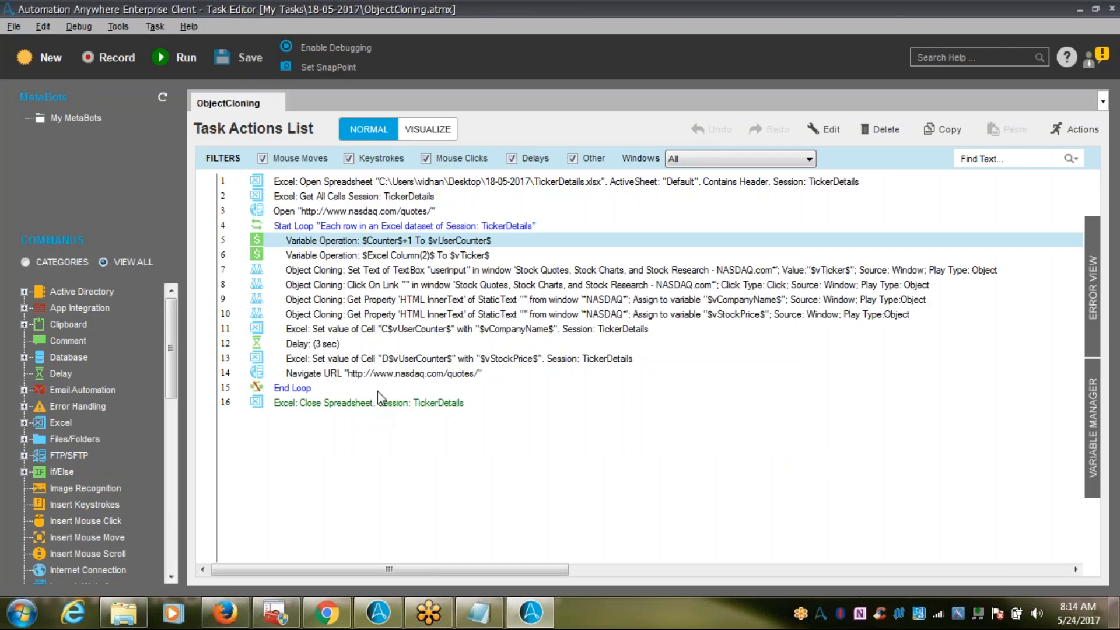
- Review the Object Cloning and Navigate URL actions in the task, then go over the commands and system variables in the Notepad notes
left_click(371, 272)
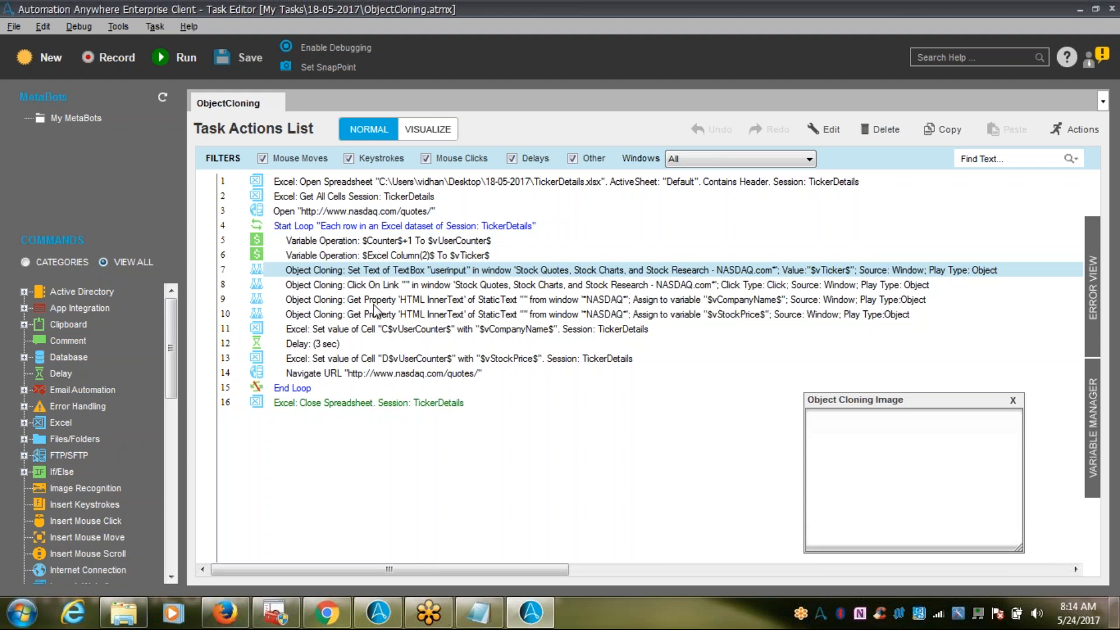
left_click(374, 302)
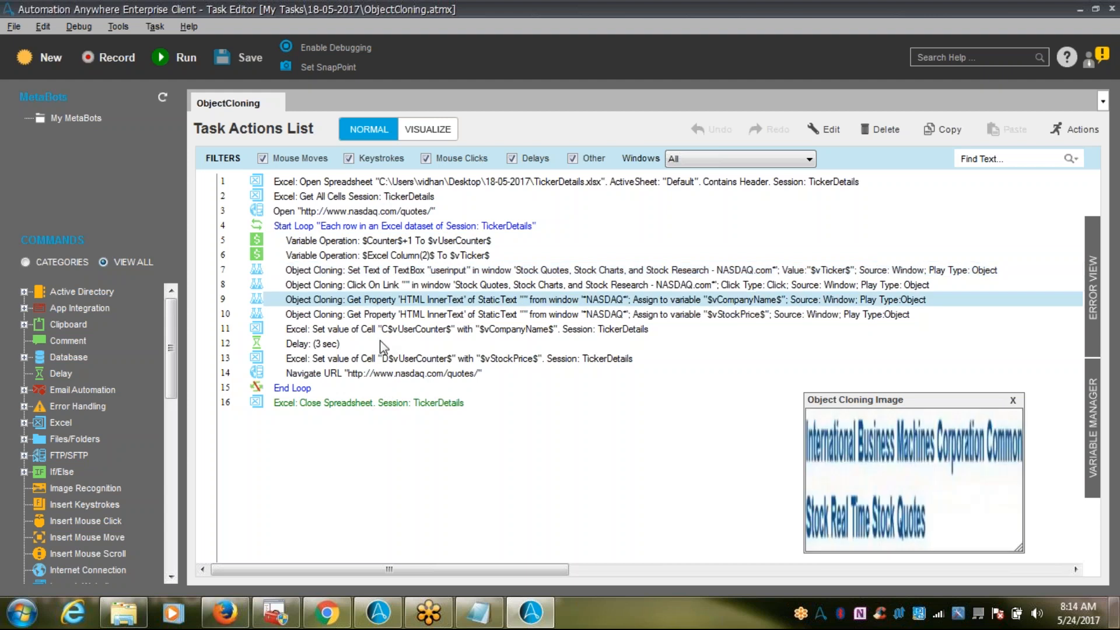
left_click(386, 373)
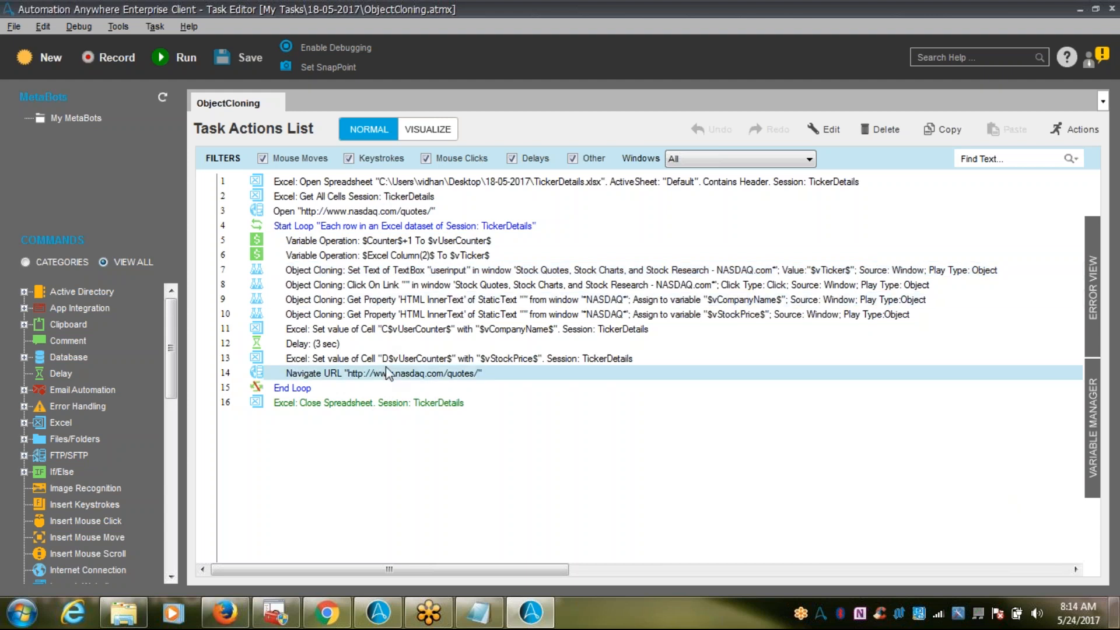
key("alt+Tab")
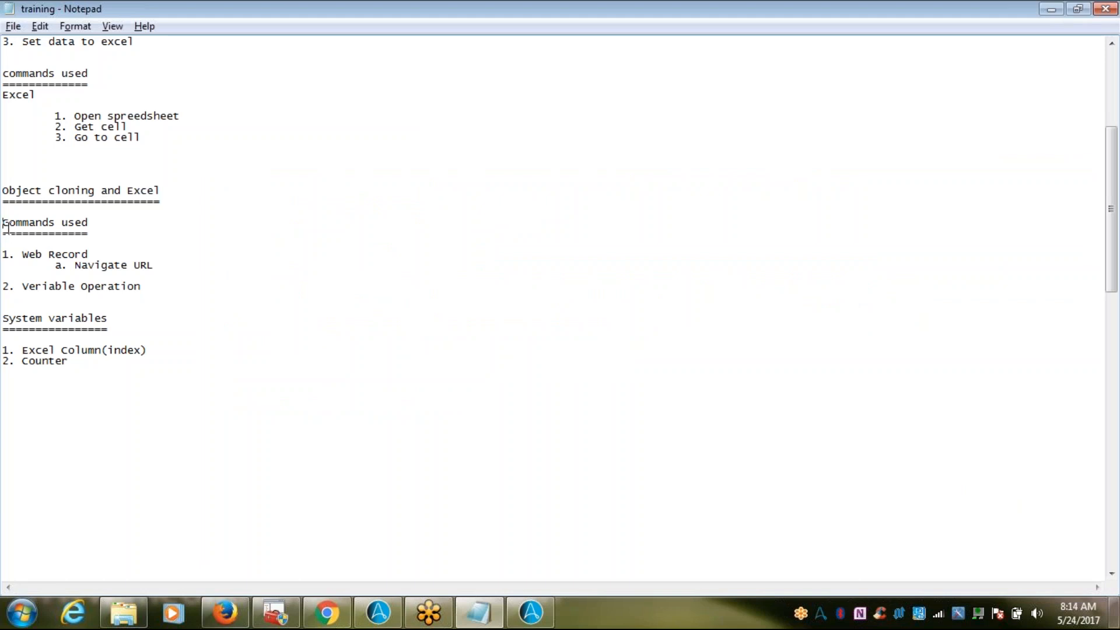
left_click_drag(3, 224, 138, 370)
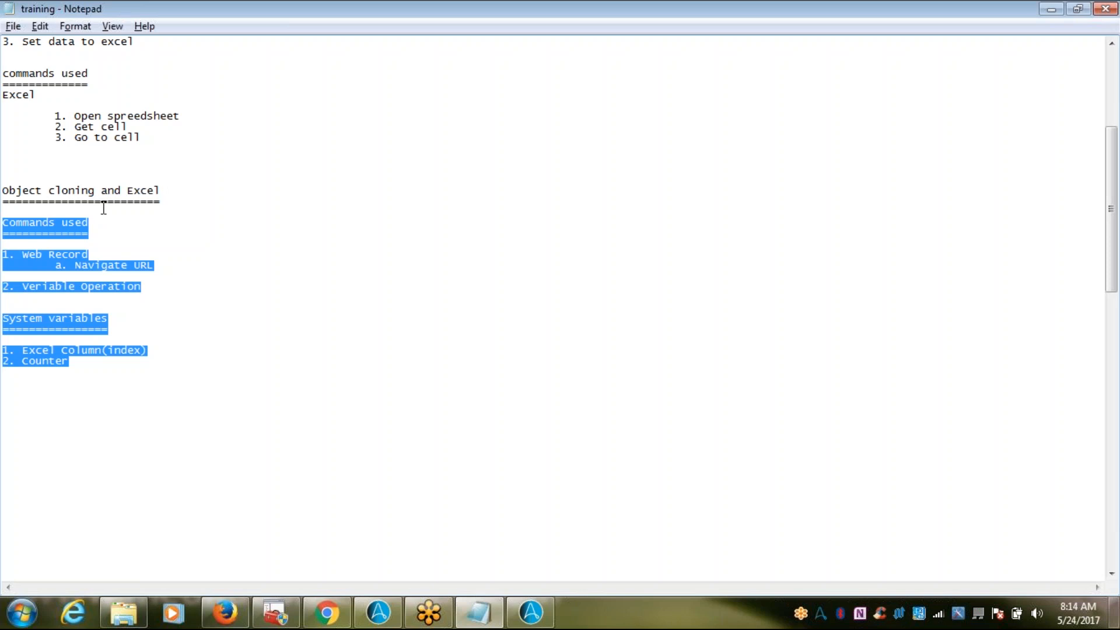
left_click(180, 185)
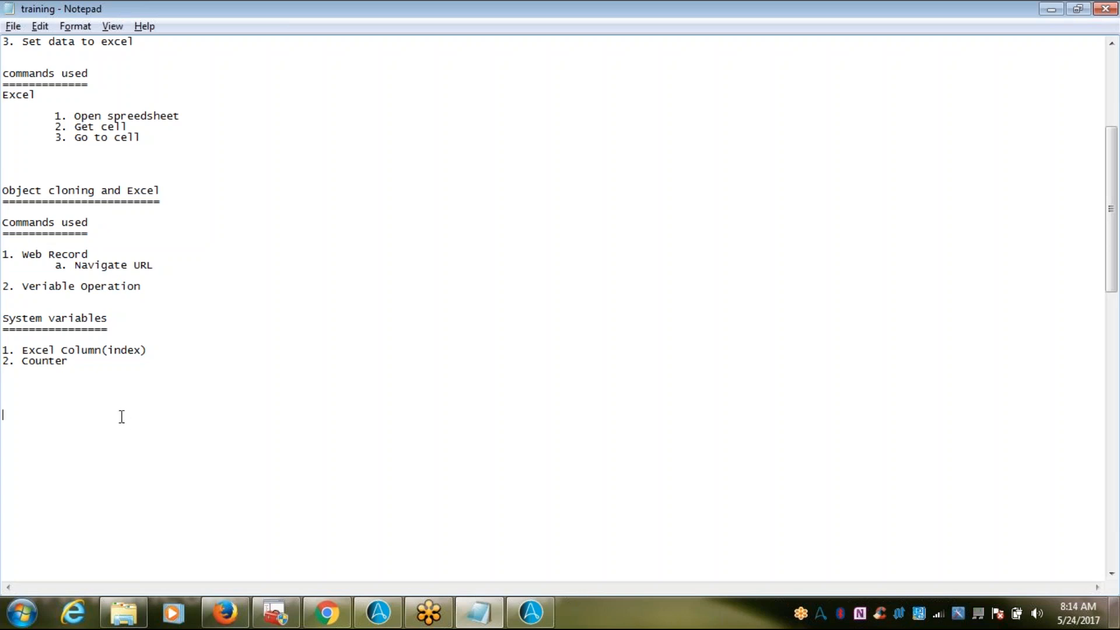
- Open Paint in a maximized window and enlarge the blank canvas to about 1359 × 558 px
left_click(9, 619)
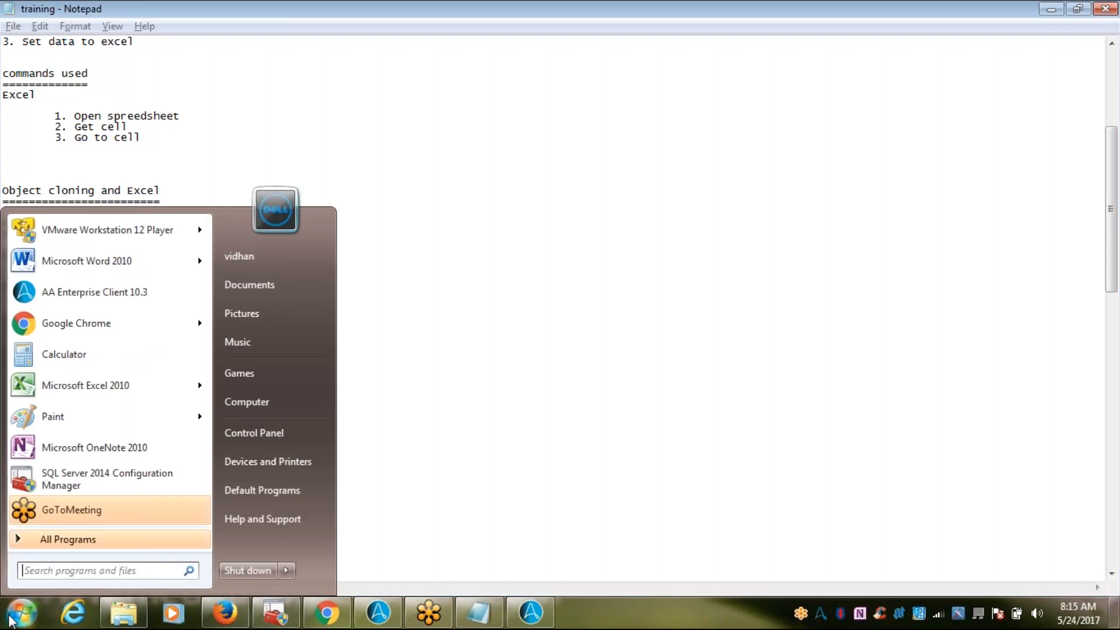
type("p")
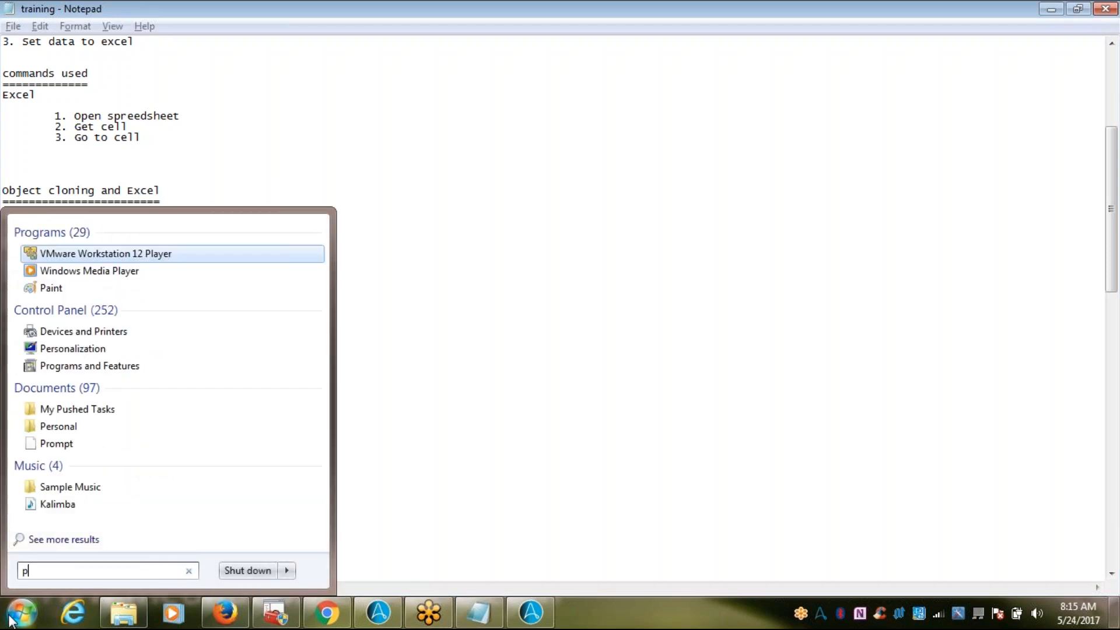
key("Down")
key("Down")
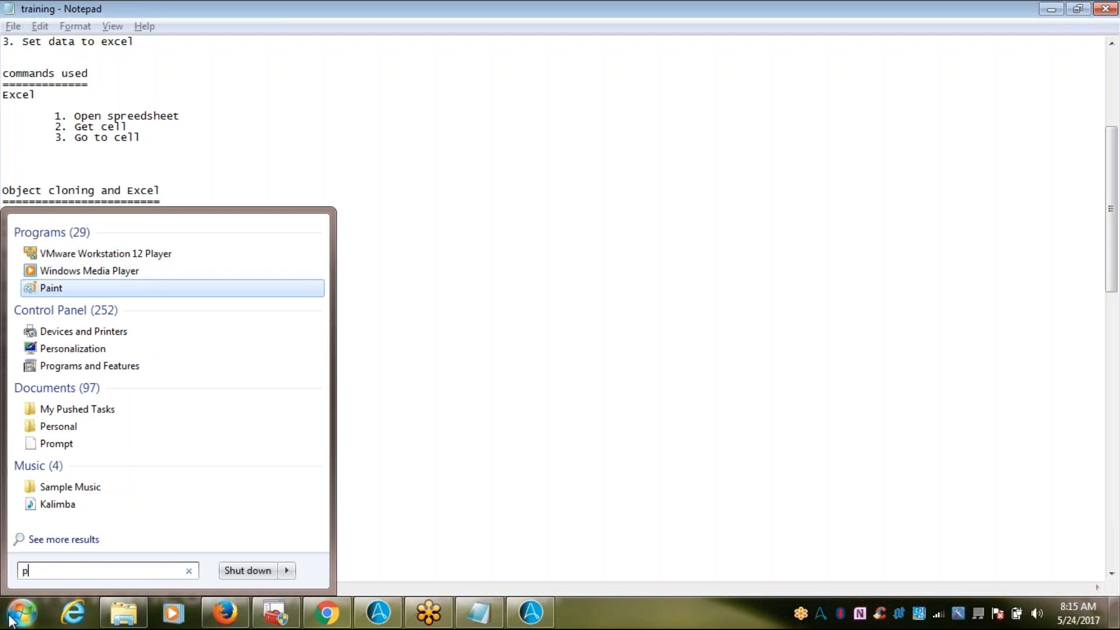
key("Return")
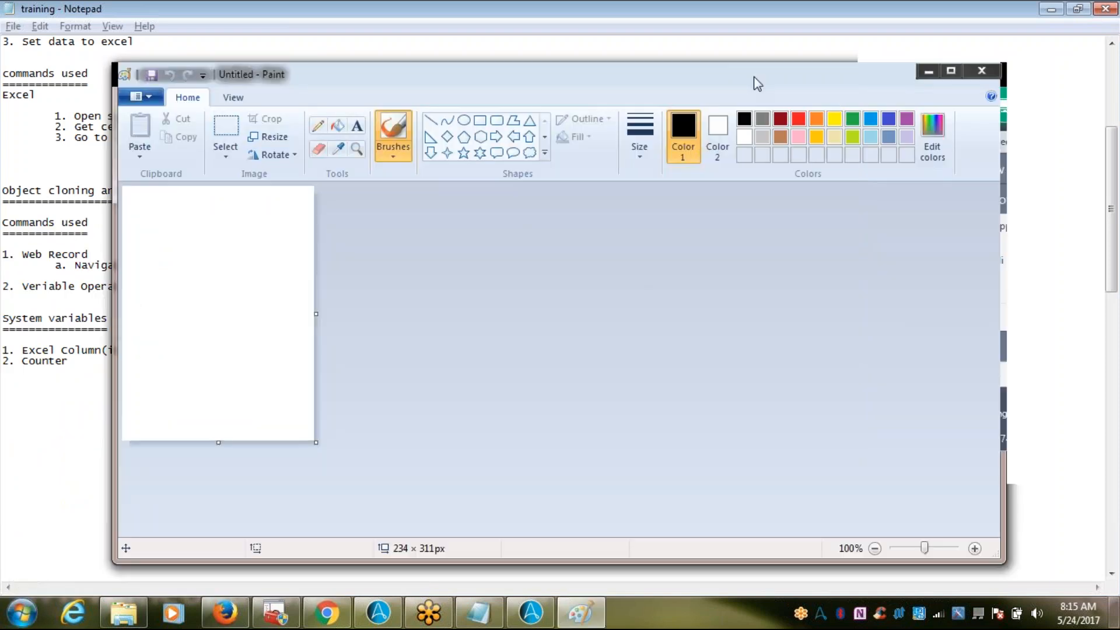
double_click(762, 71)
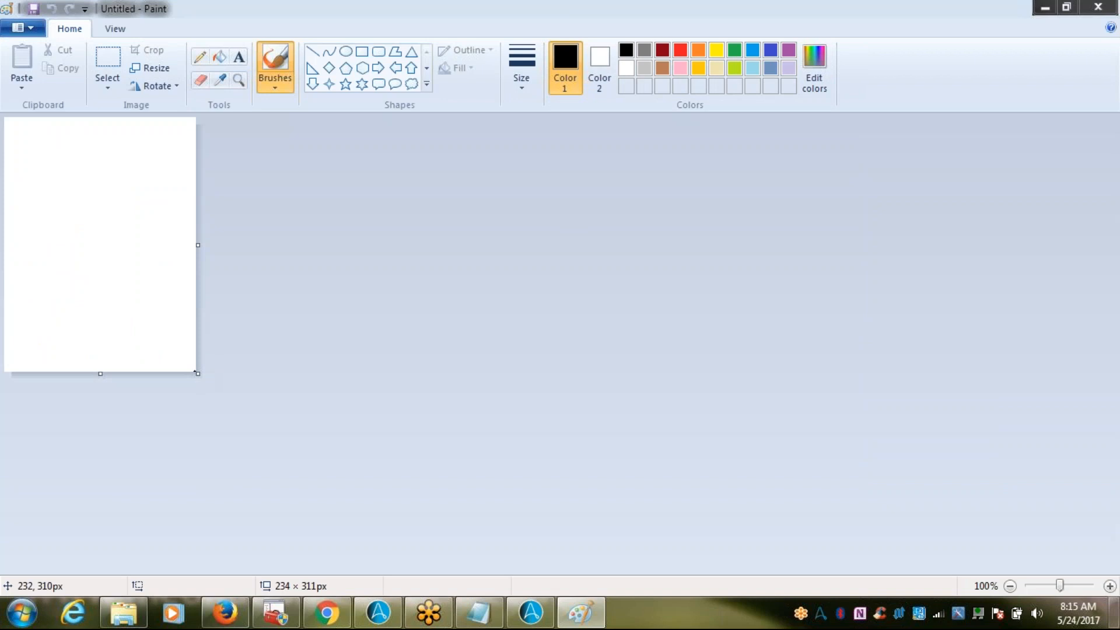
left_click_drag(198, 375, 1114, 571)
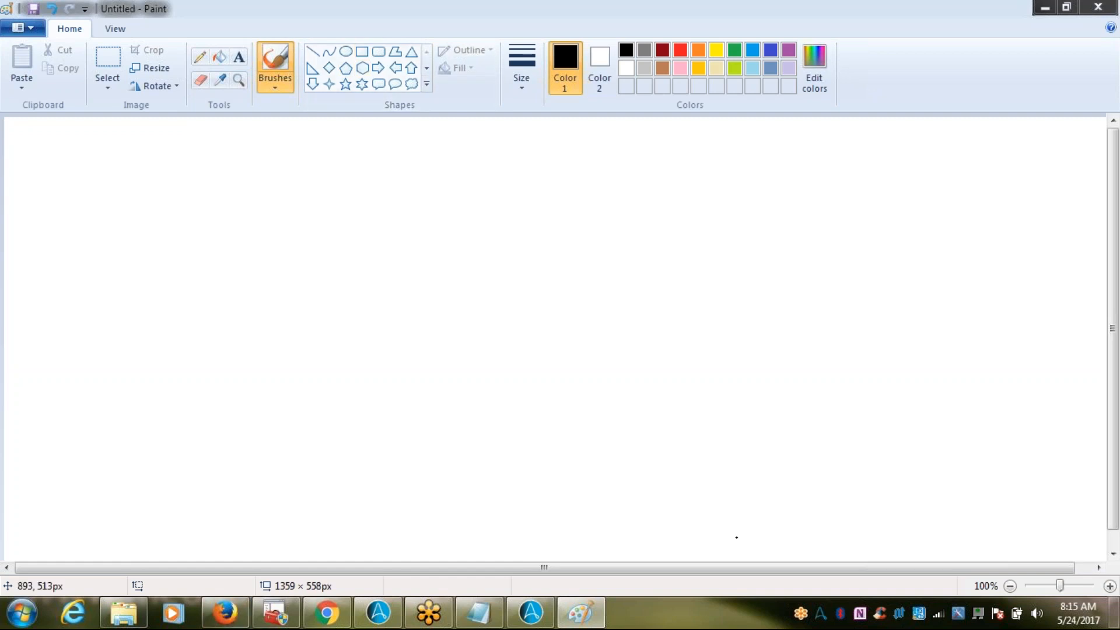
left_click(533, 612)
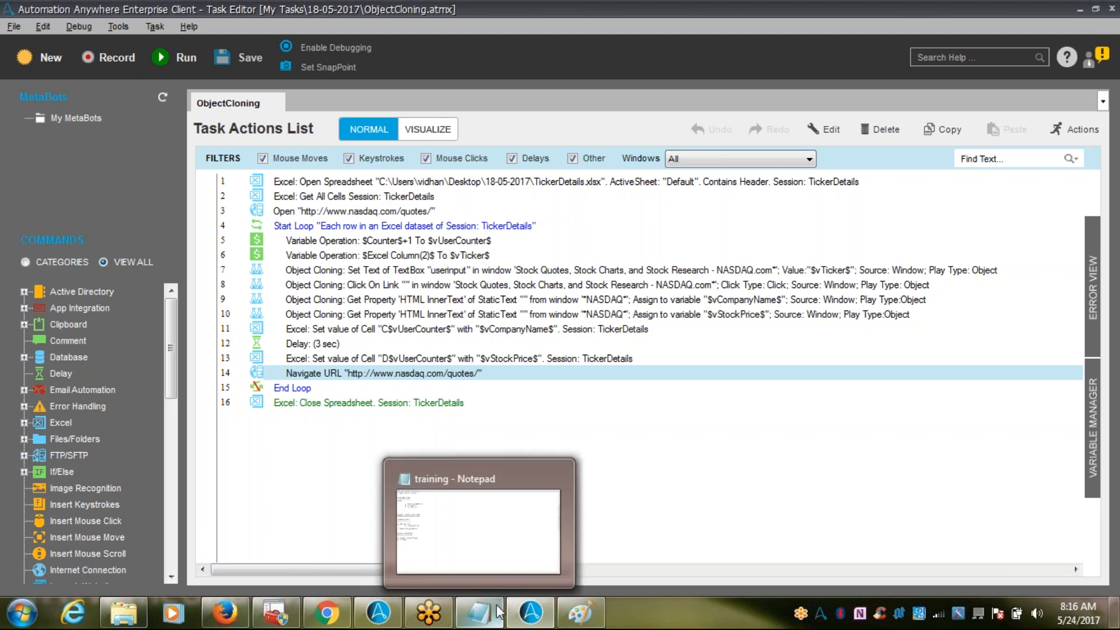
left_click(596, 613)
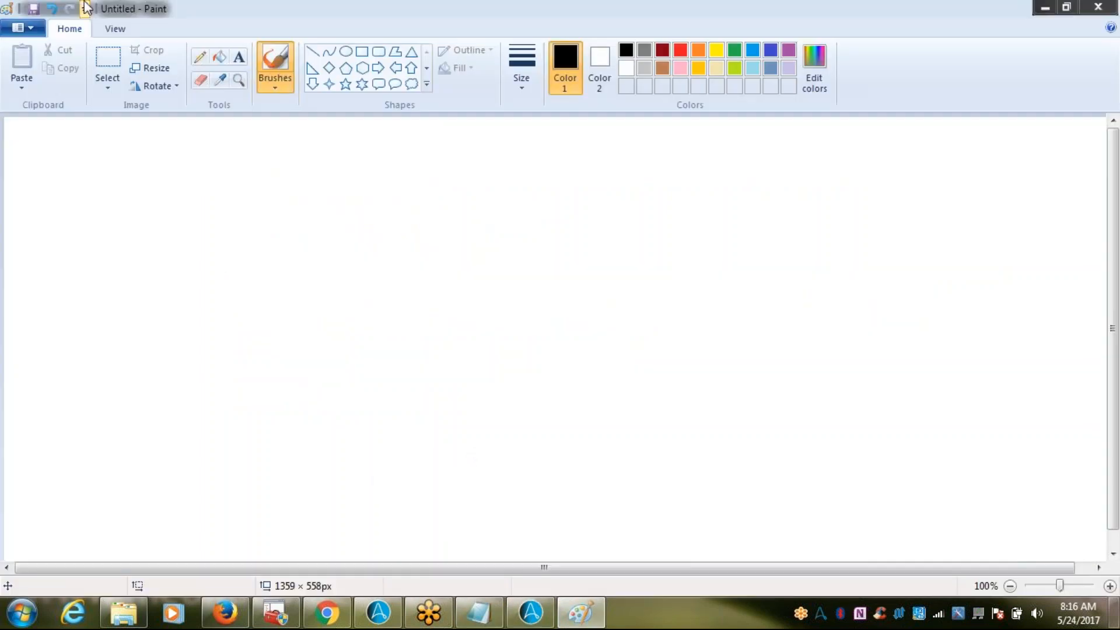
- Draw a tall rectangle on the canvas's left side and two stacked rectangles to its right, the upper one about 132 × 135 px
left_click(361, 53)
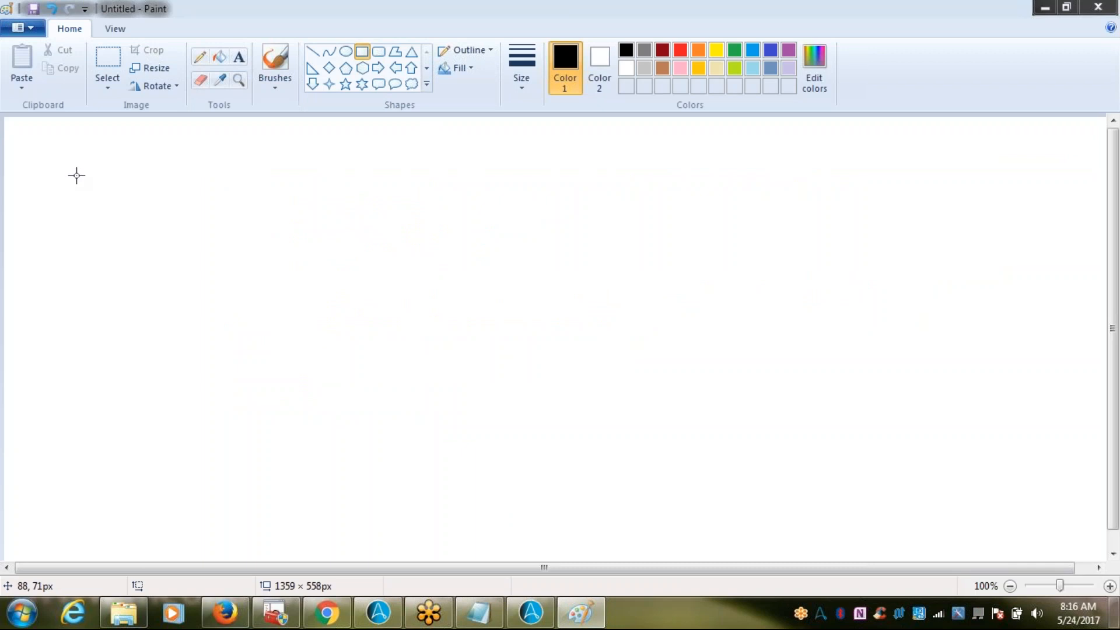
left_click_drag(77, 176, 216, 355)
left_click(383, 136)
left_click_drag(384, 136, 491, 245)
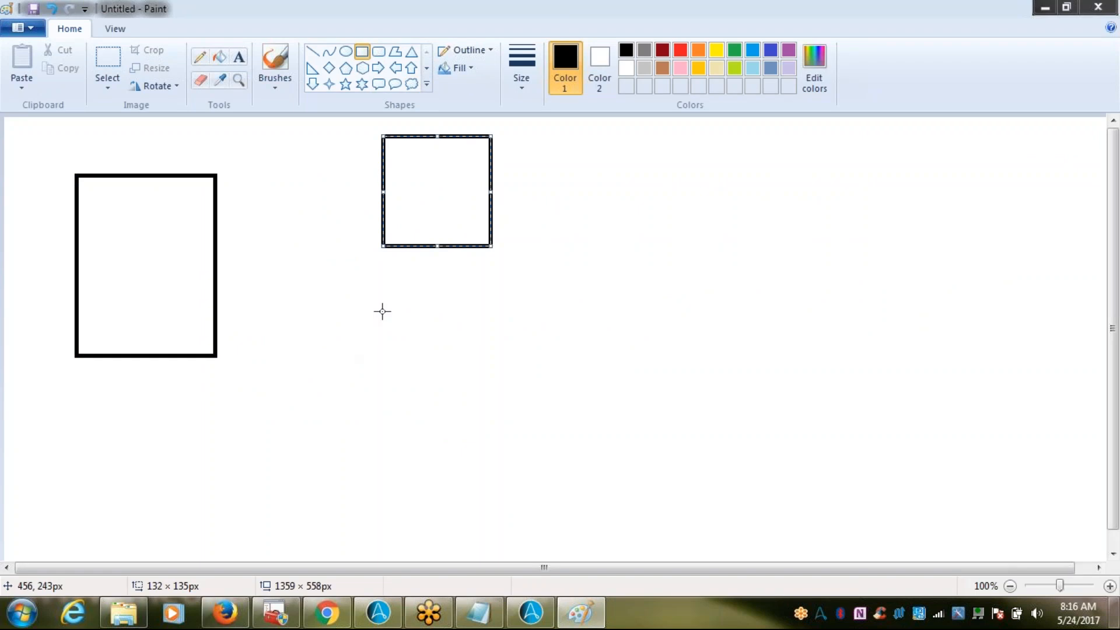
left_click(386, 307)
left_click_drag(386, 308, 495, 443)
- Label the upper right rectangle "Excel", the tall left rectangle "Application" and the lower right rectangle "PDF"
left_click(239, 56)
left_click(402, 178)
type("Excel")
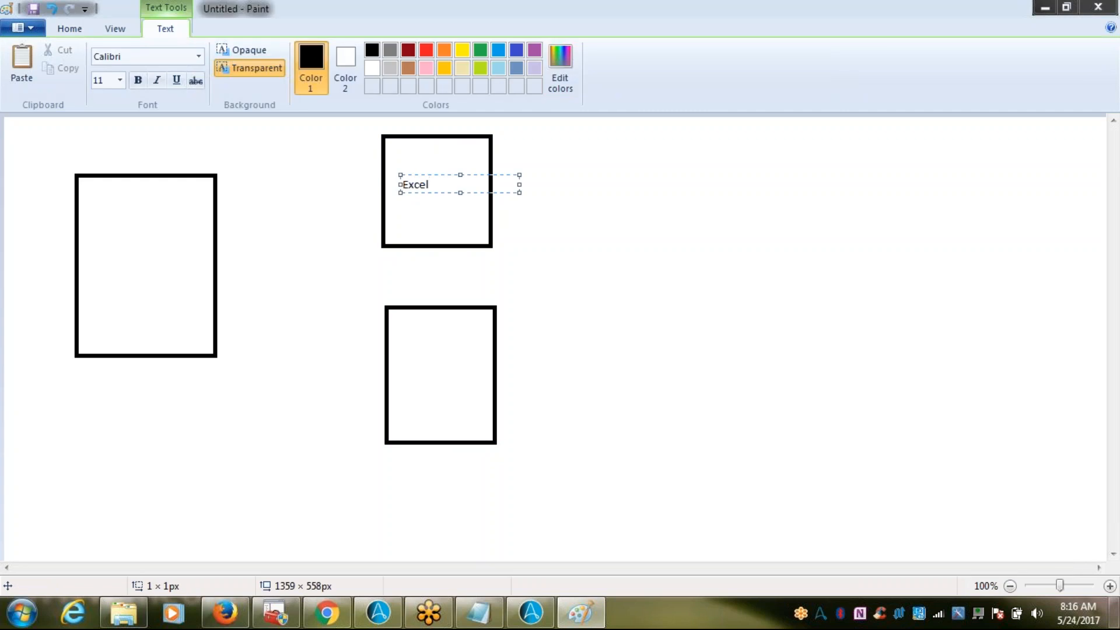
left_click(113, 250)
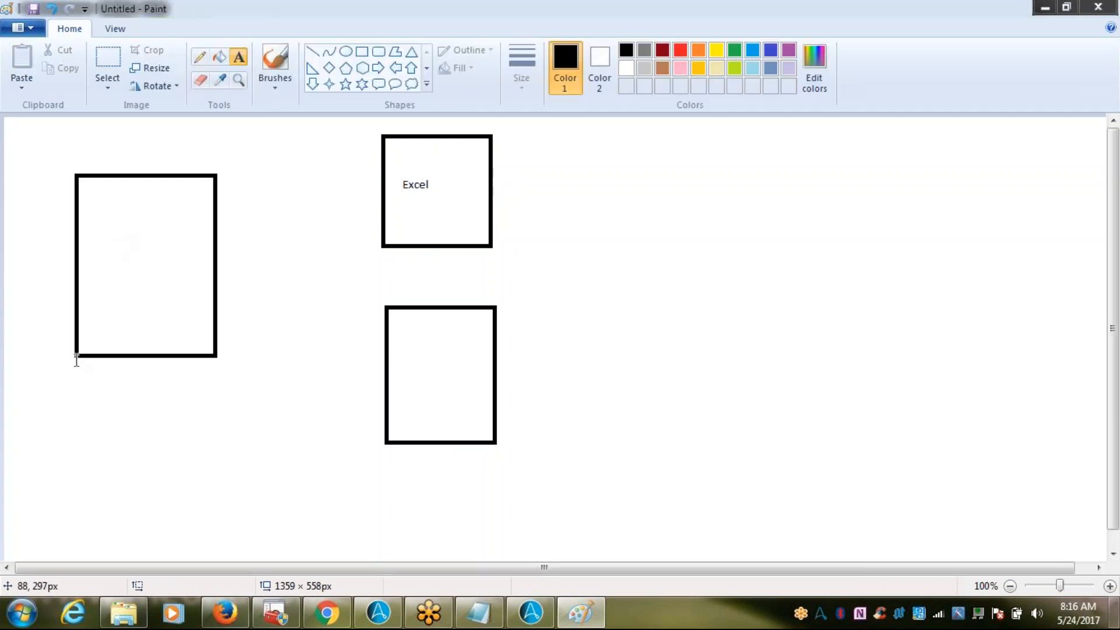
left_click(105, 292)
type("Application")
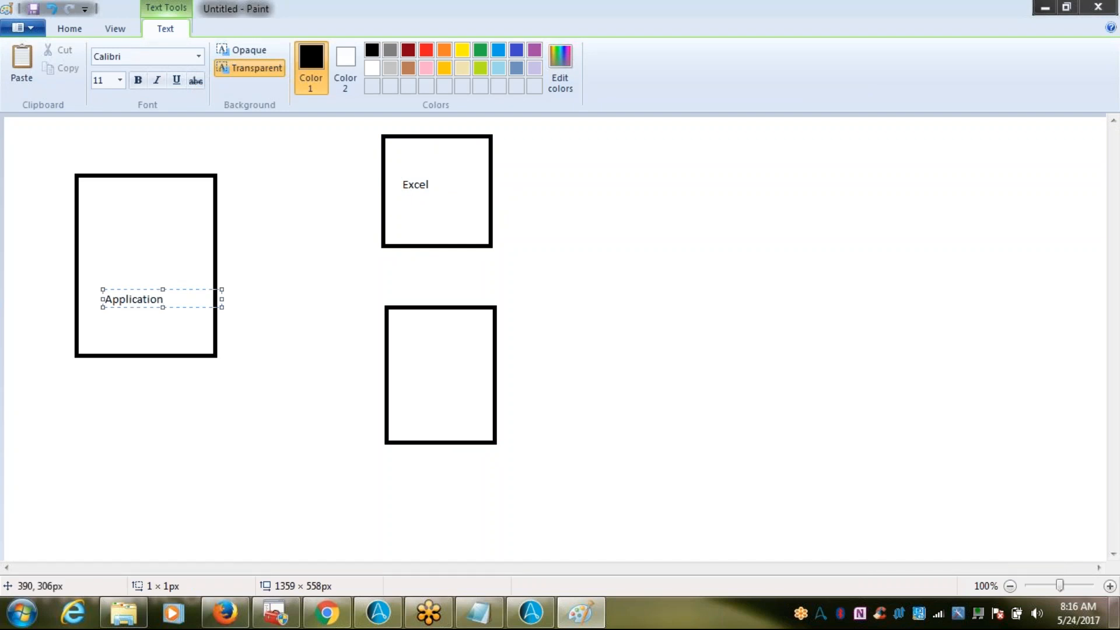
left_click(429, 379)
left_click(429, 378)
type("PDF")
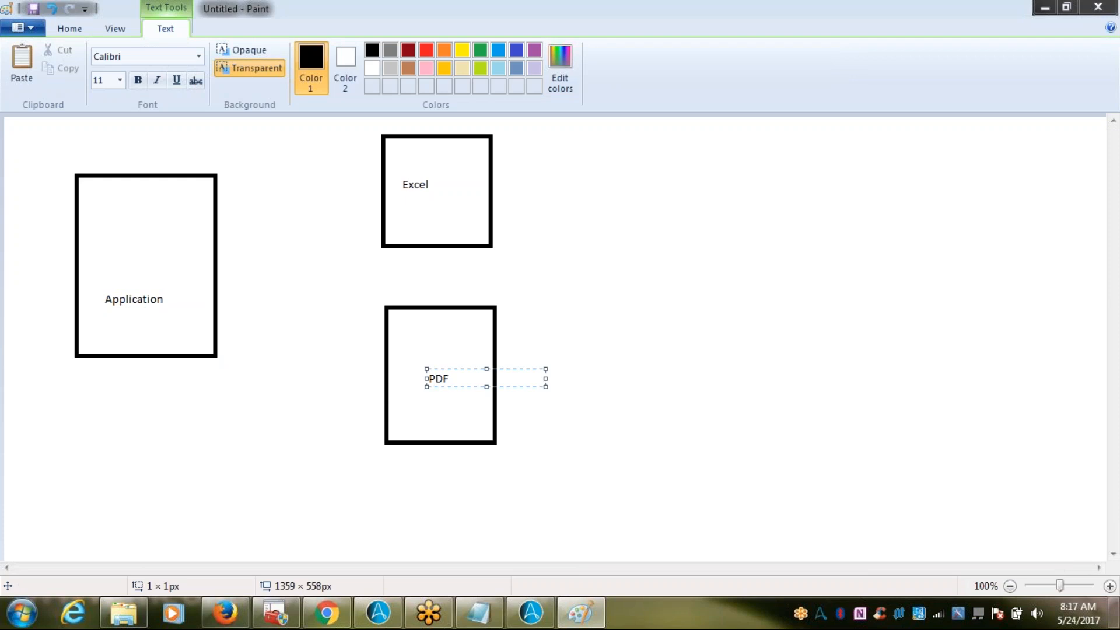
left_click(648, 235)
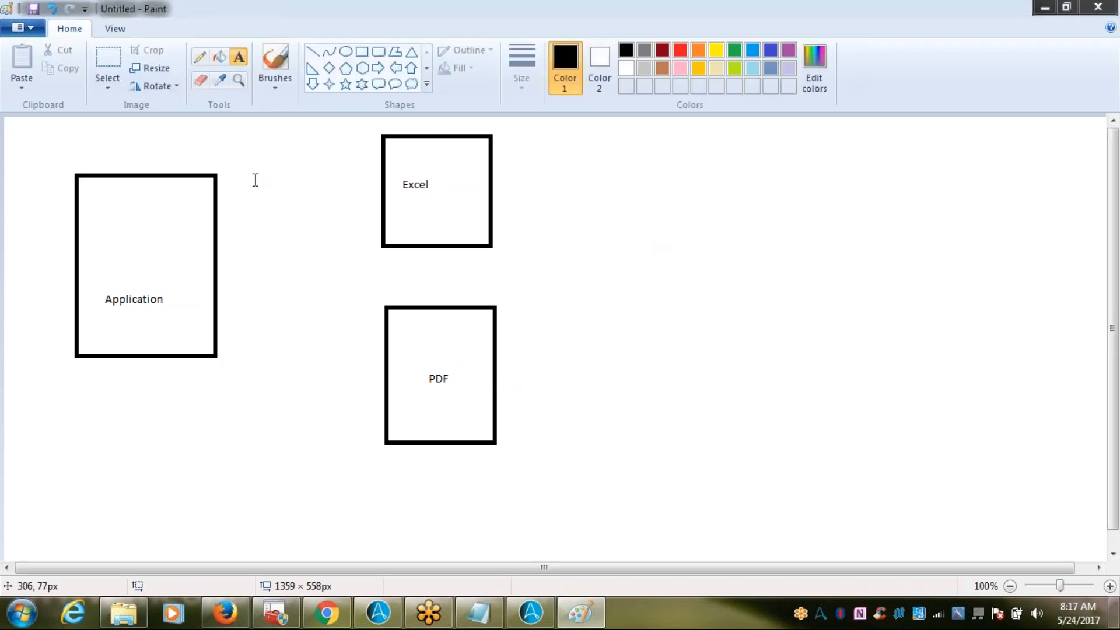
- Draw a rectangle about 635 × 170 px around the Excel box and upper Application box, and a vertical line joining Excel to PDF
left_click(362, 50)
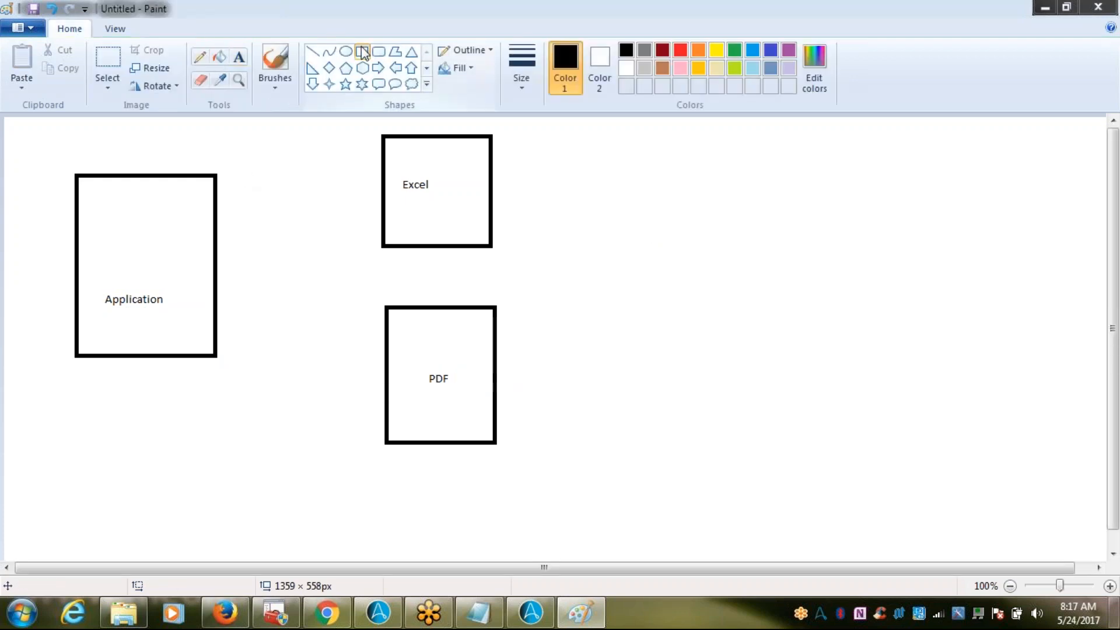
left_click_drag(30, 126, 550, 265)
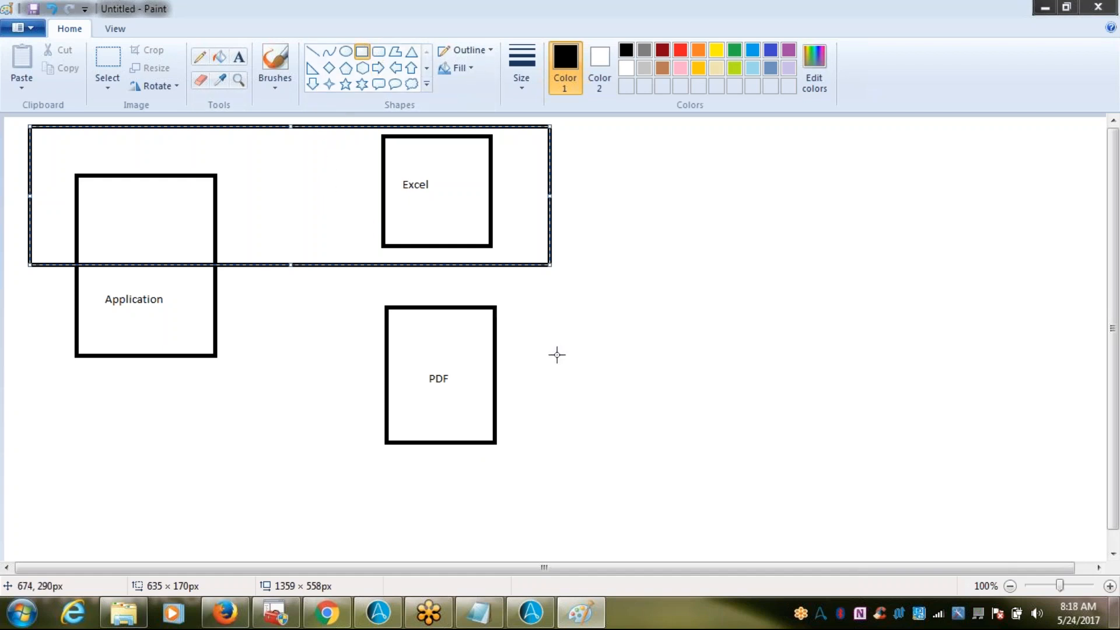
left_click(314, 54)
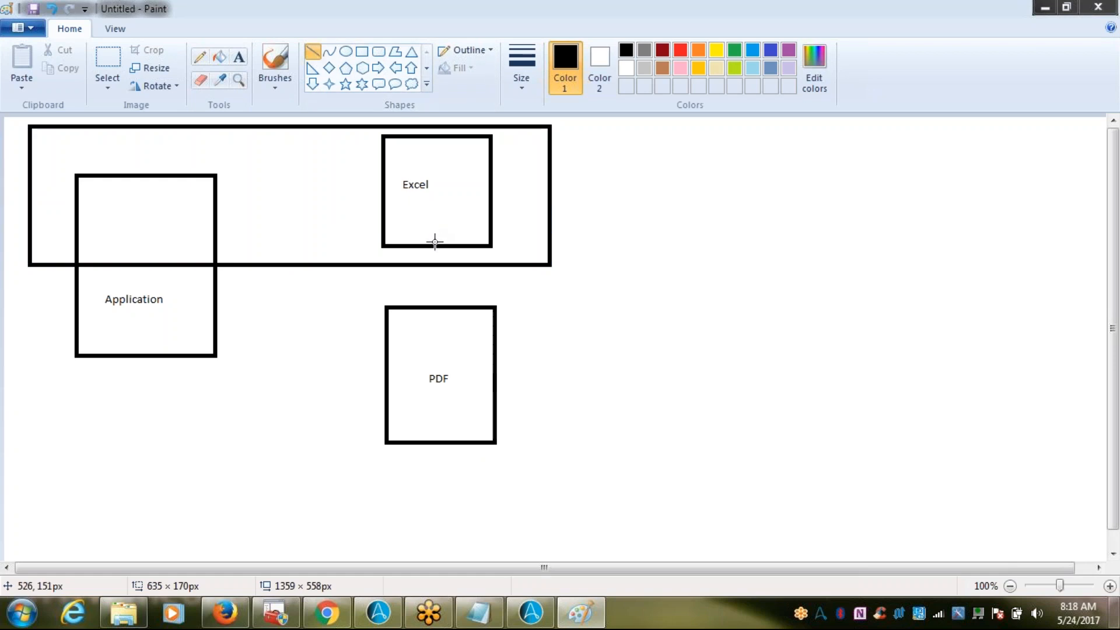
left_click_drag(434, 247, 435, 307)
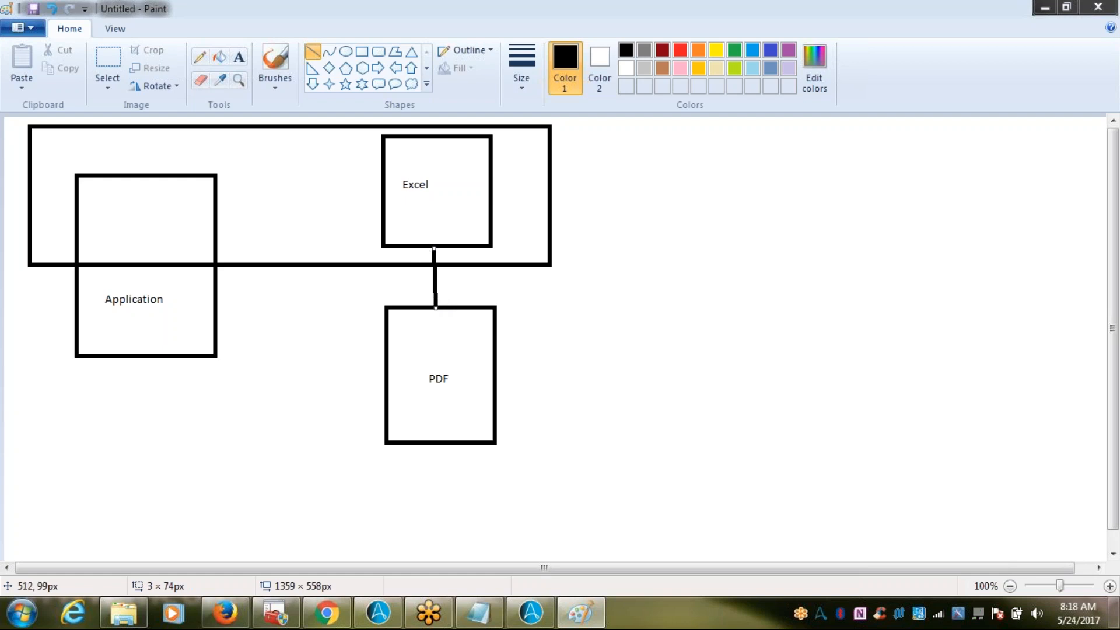
- Draw an arrowhead of two short lines where the vertical connector from PDF meets the Excel box
left_click_drag(448, 259, 430, 249)
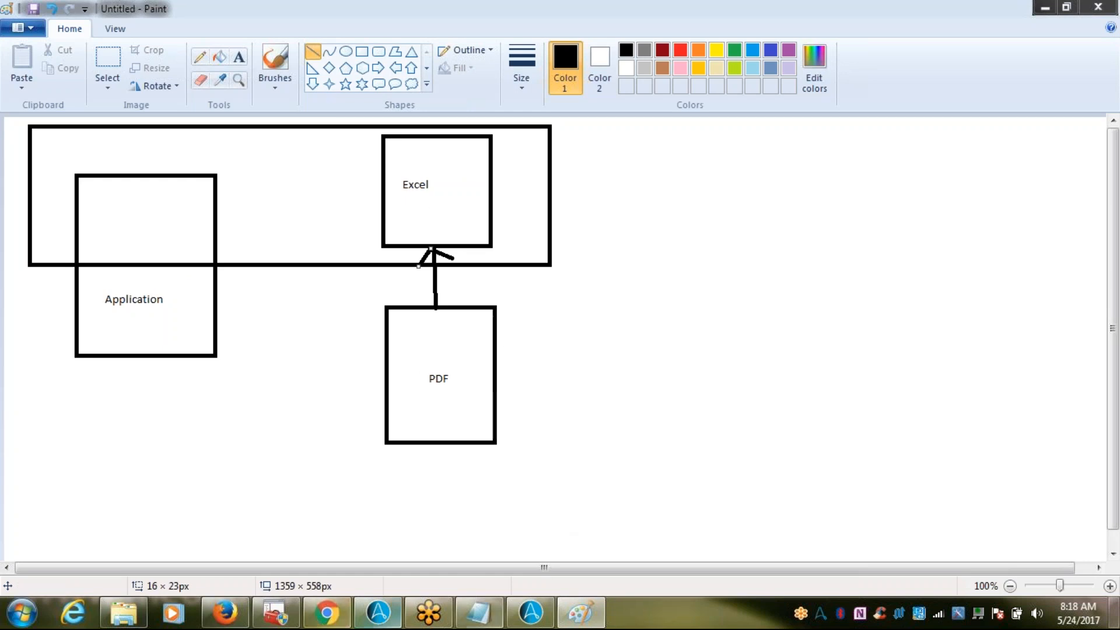
left_click(487, 618)
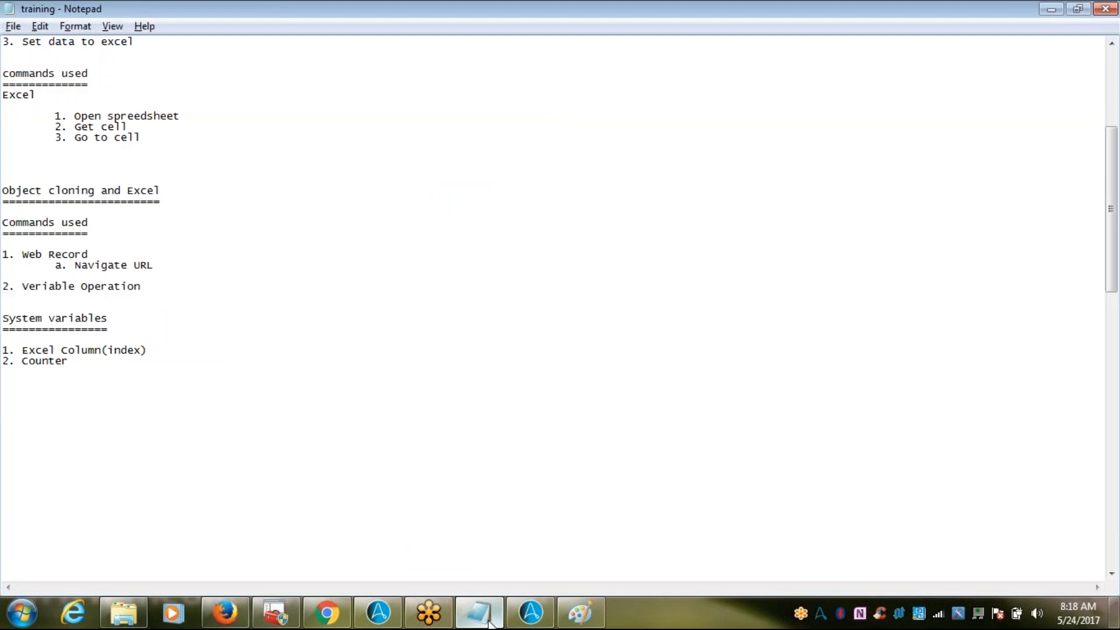
left_click(487, 618)
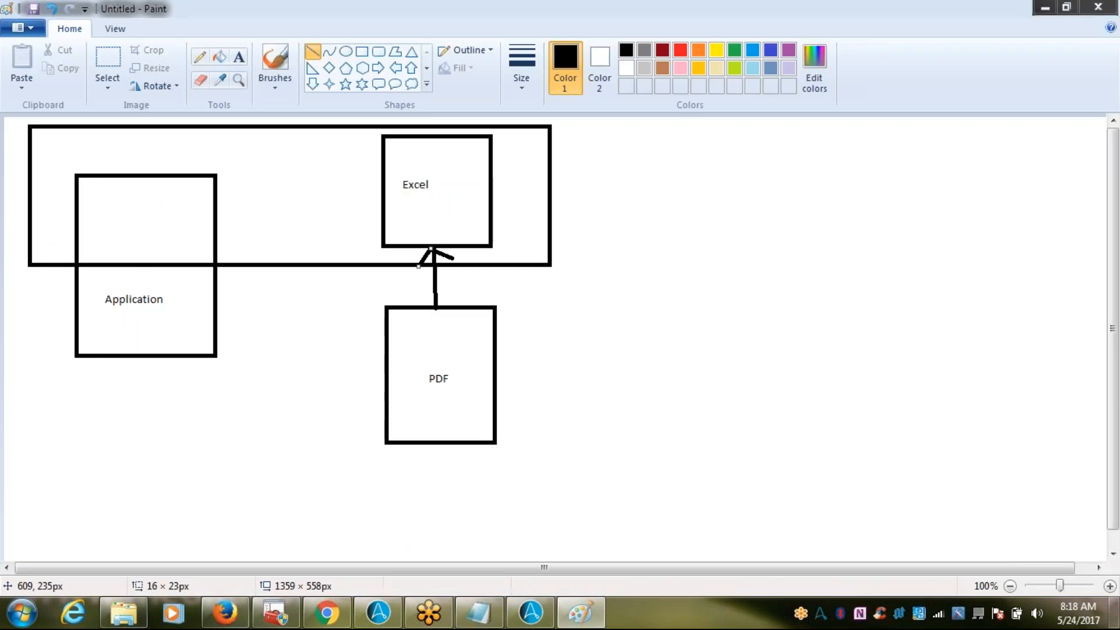
- Start saving the drawing and choose the 18-05-2017 folder on the Desktop as its location
key("ctrl+s")
left_click(367, 208)
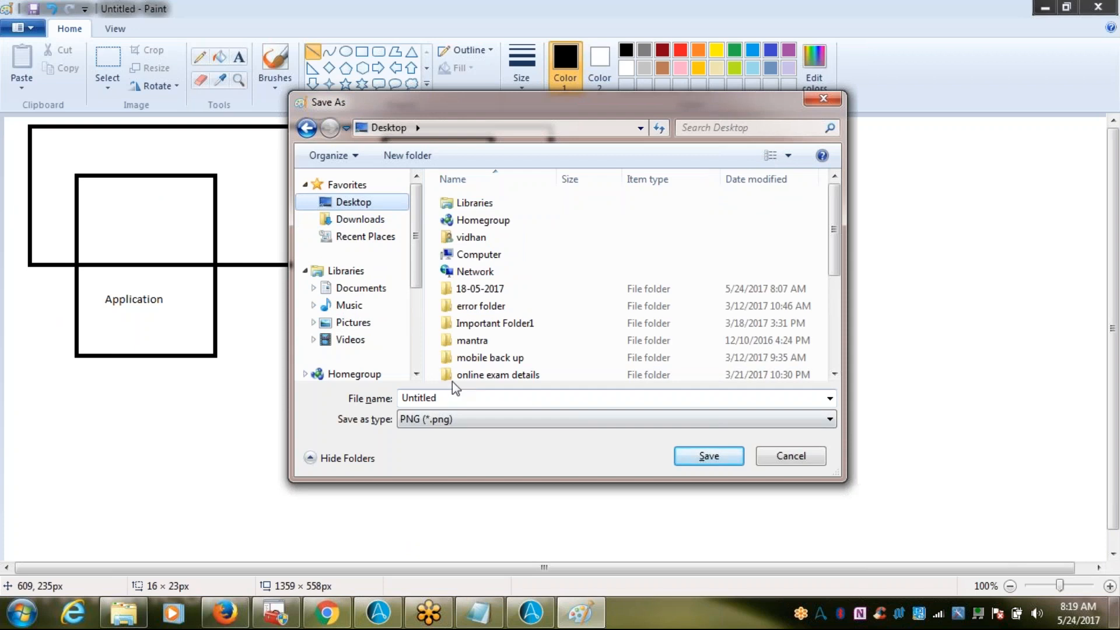
left_click(457, 396)
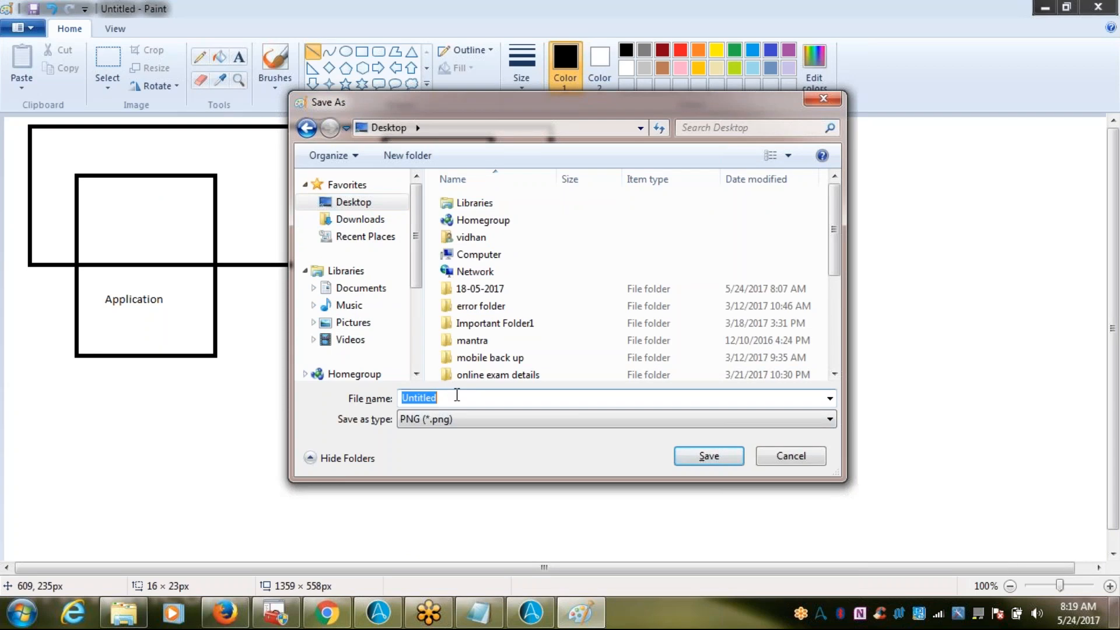
double_click(496, 285)
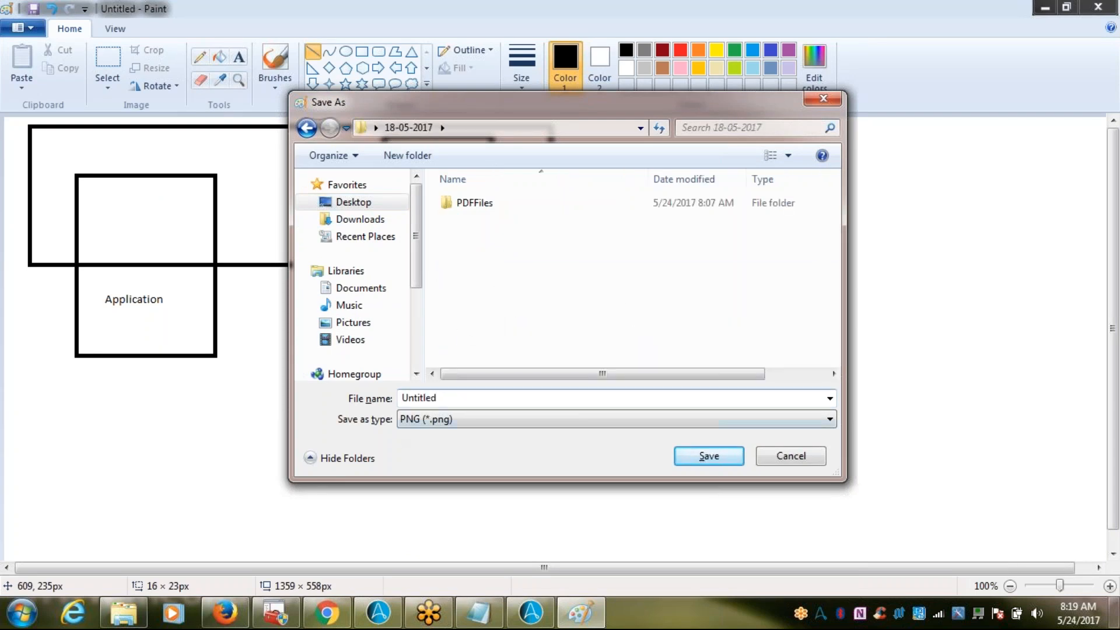
- Name the drawing "training" without the .txt ending and save it as a PNG
left_click(455, 403)
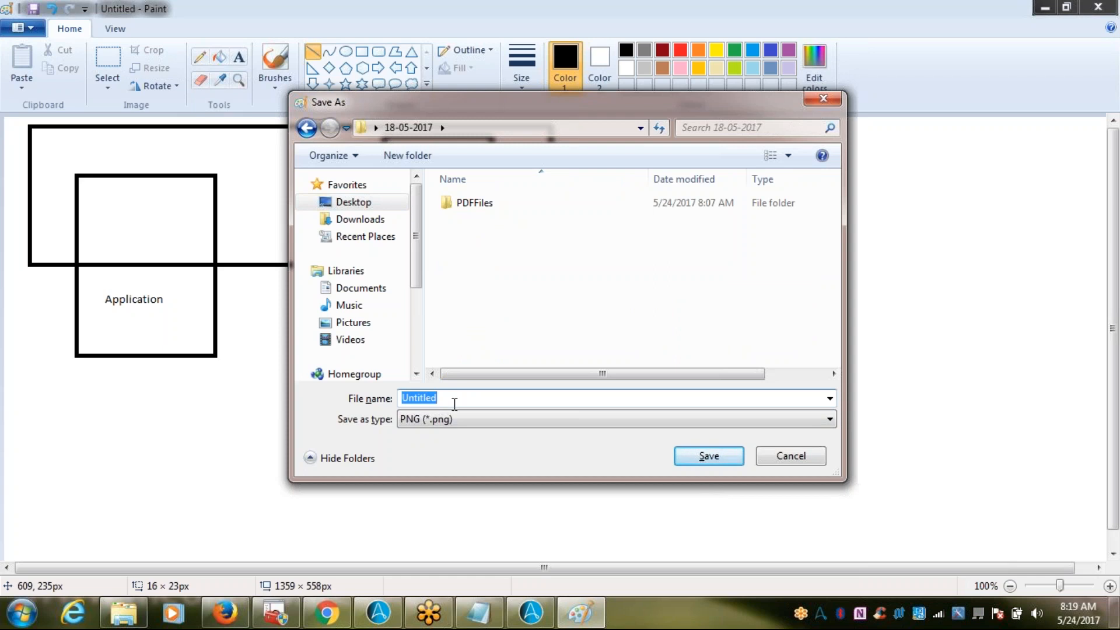
type("t")
key("BackSpace")
type("T")
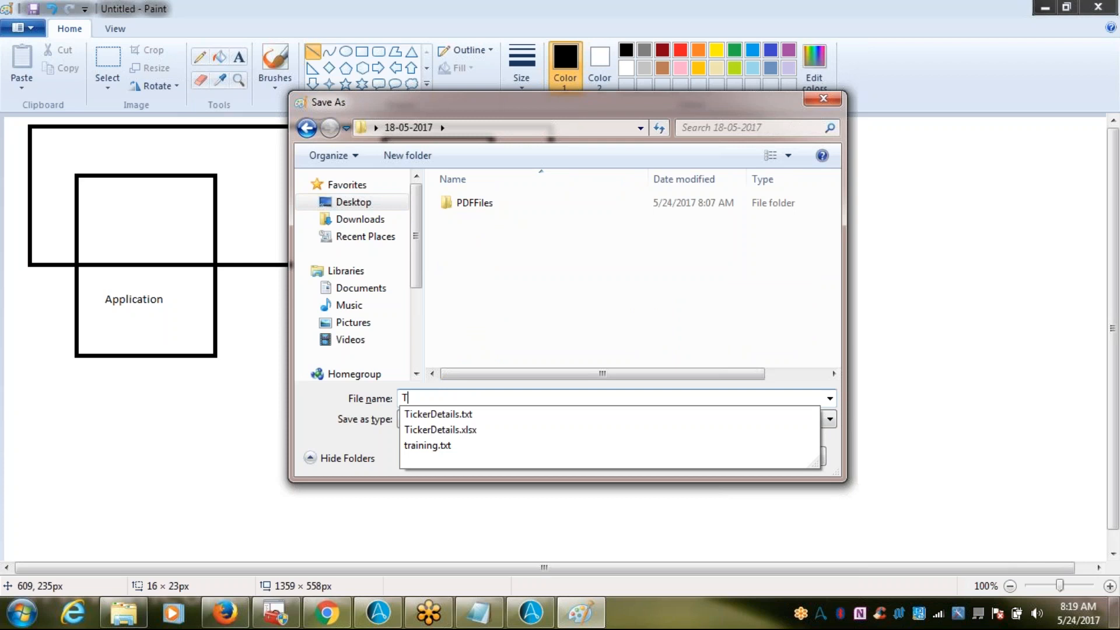
left_click(455, 445)
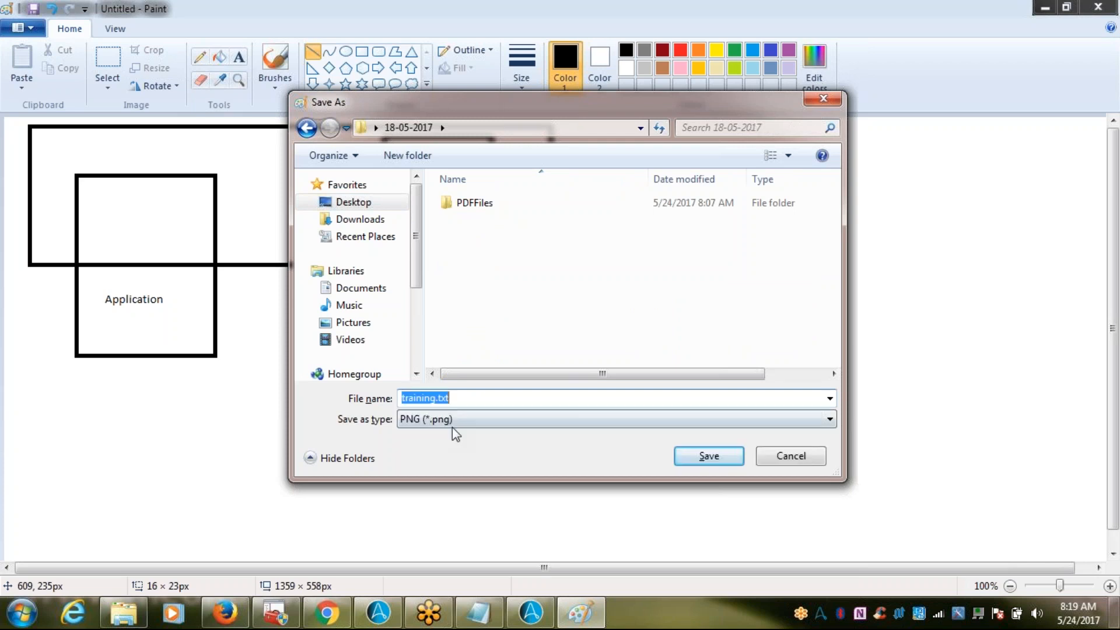
left_click(467, 398)
key("BackSpace")
key("BackSpace")
key("BackSpace")
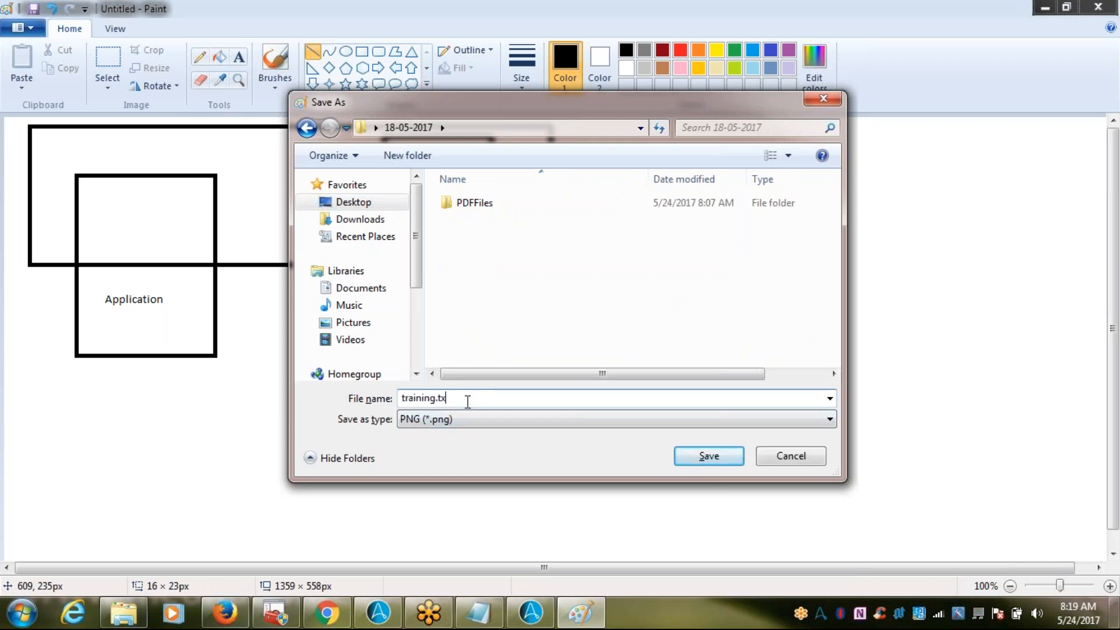
key("BackSpace")
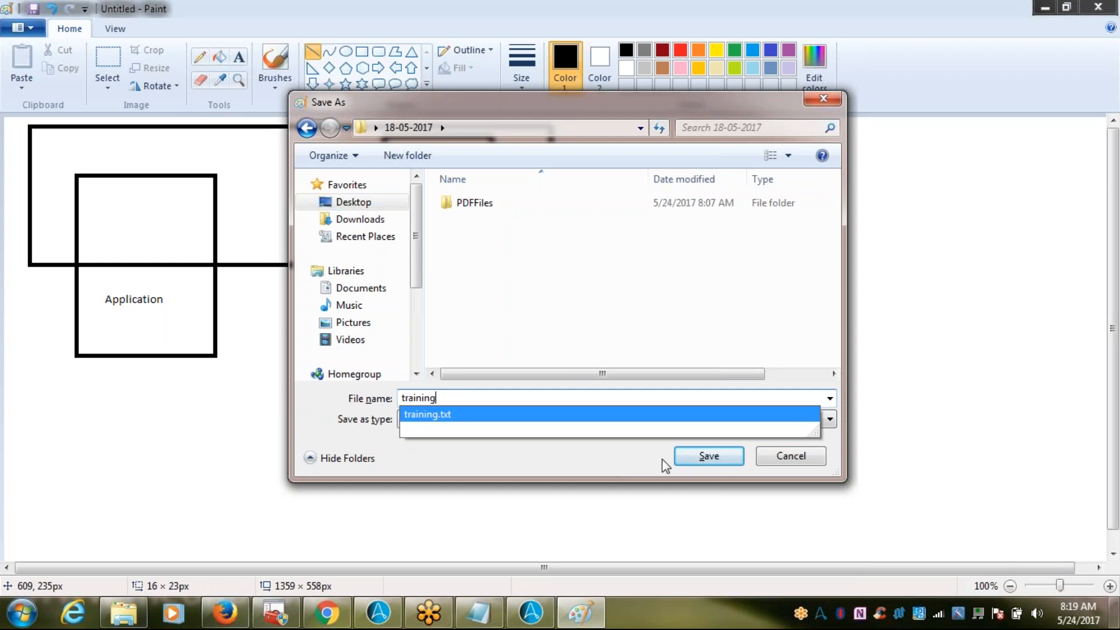
left_click(707, 456)
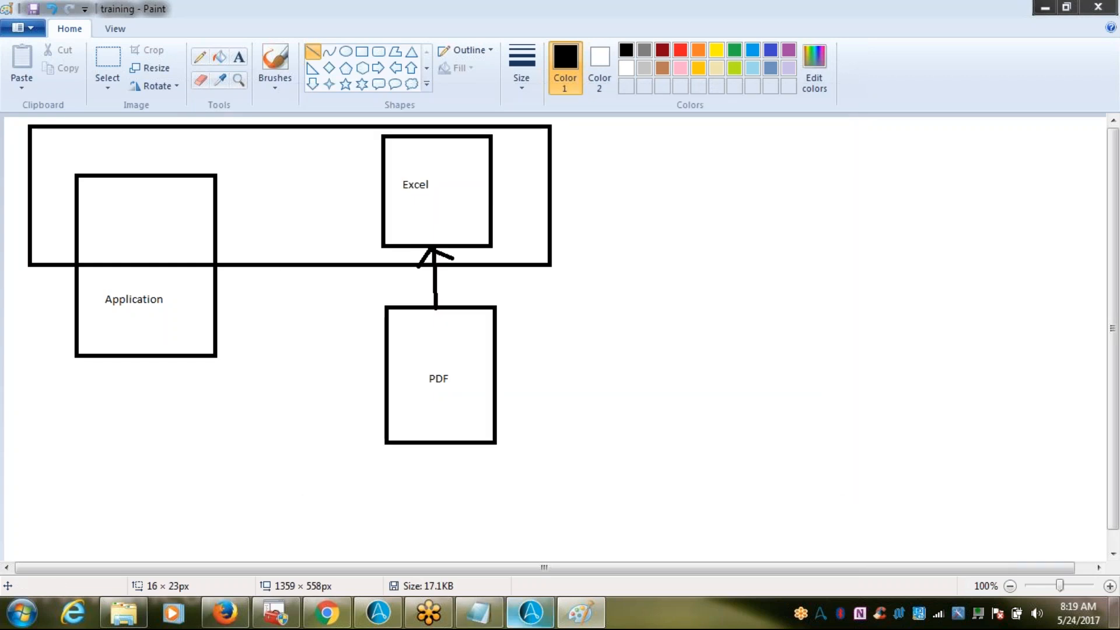
- Switch to the training notes in Notepad and add the heading "Working with PDF Files" below the system variables, underlined with equals signs
left_click(541, 618)
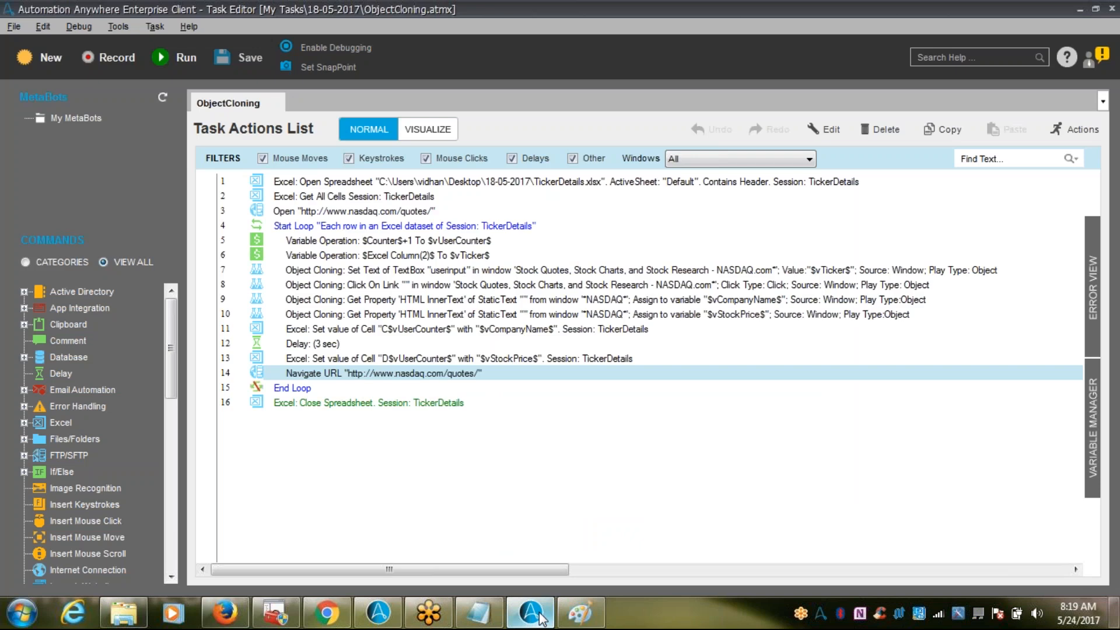
left_click(478, 612)
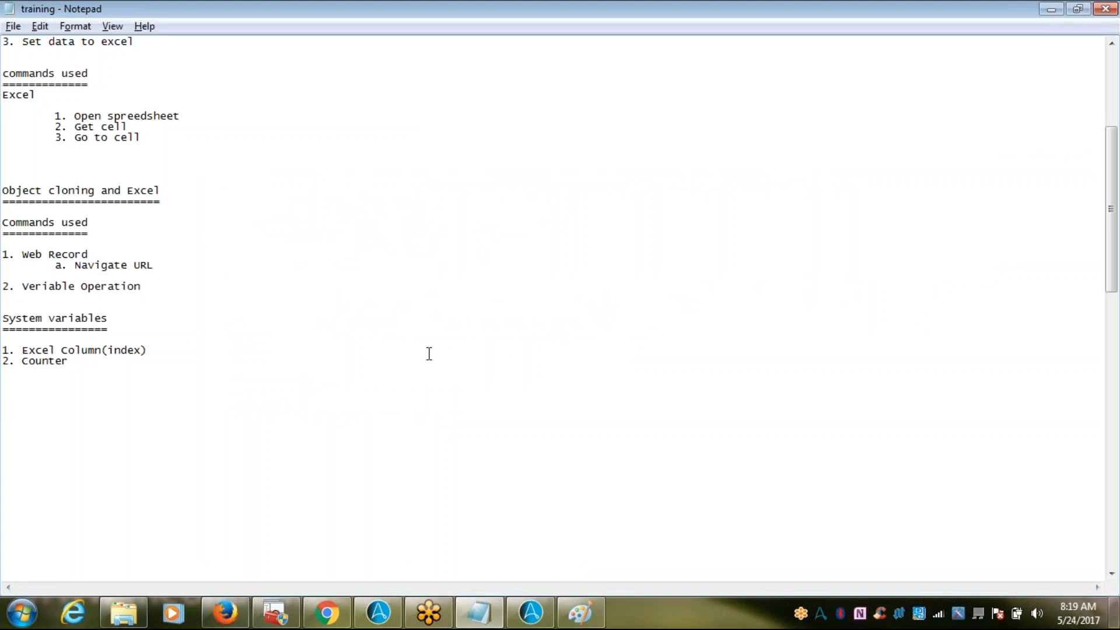
type("F")
key("BackSpace")
type("PDF")
key("BackSpace")
key("BackSpace")
key("BackSpace")
key("BackSpace")
type("Working with PDF Files")
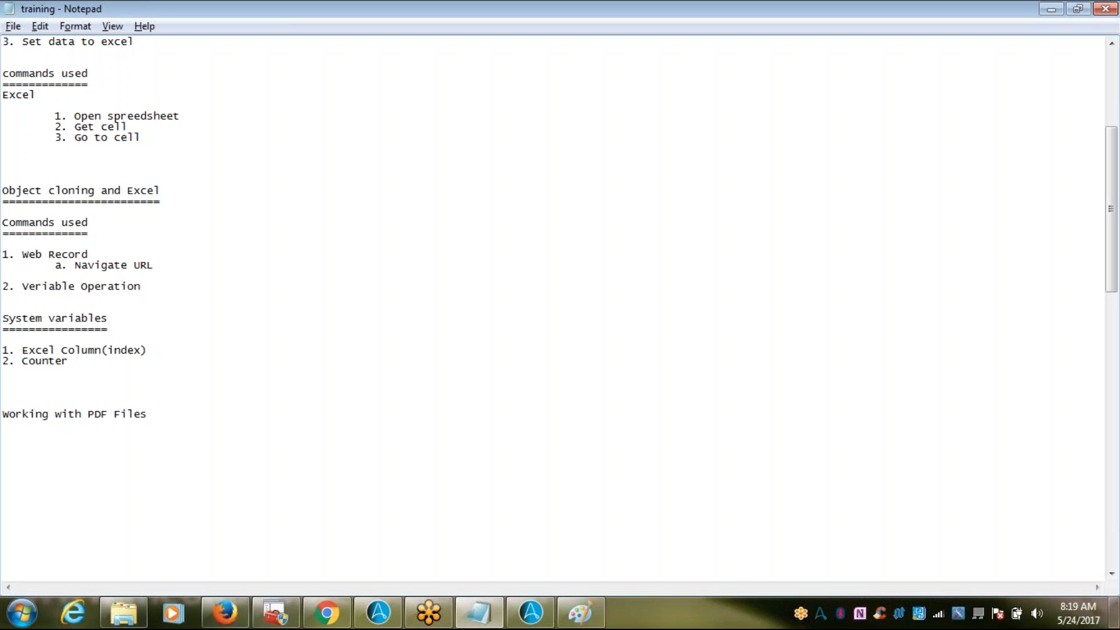
key("Return")
type("======================")
- Set the Notepad font size to 14, keeping Lucida Console Regular
left_click(70, 27)
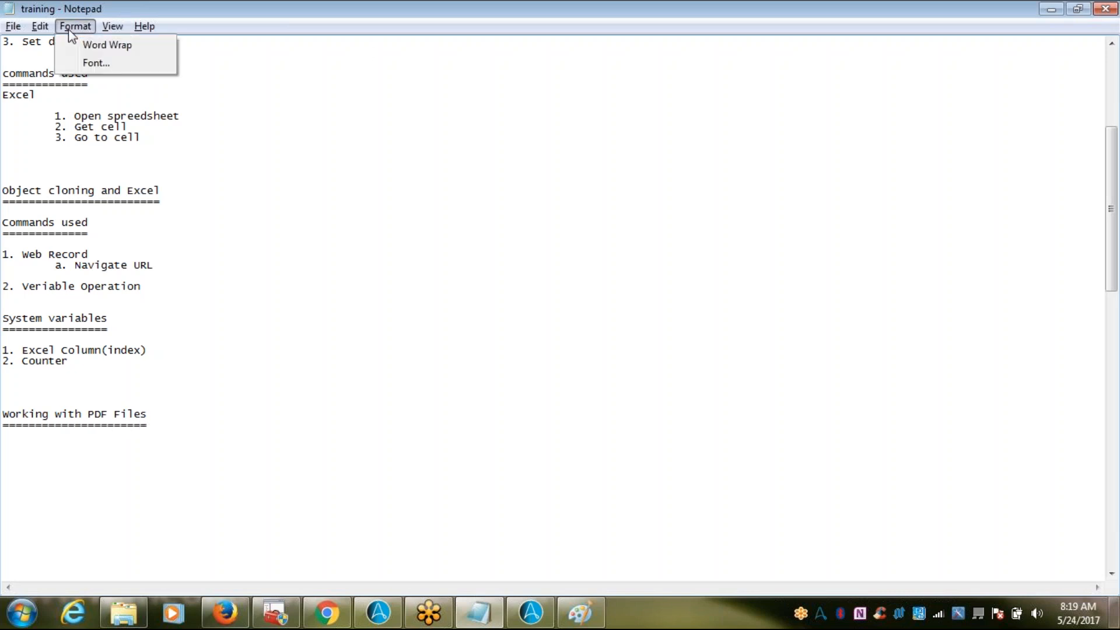
left_click(92, 61)
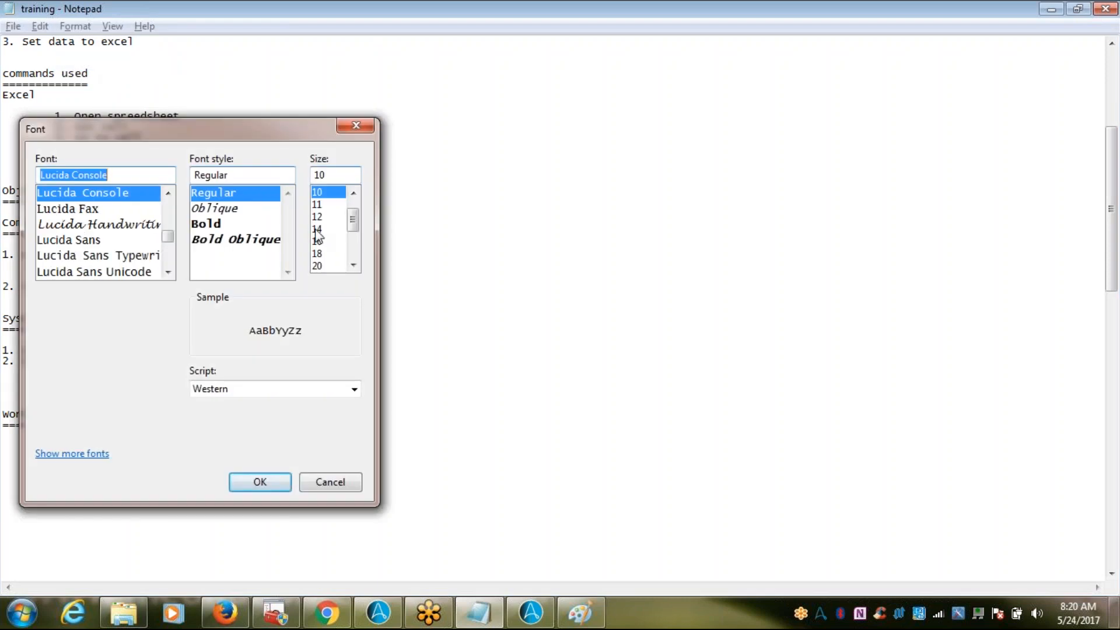
left_click(318, 228)
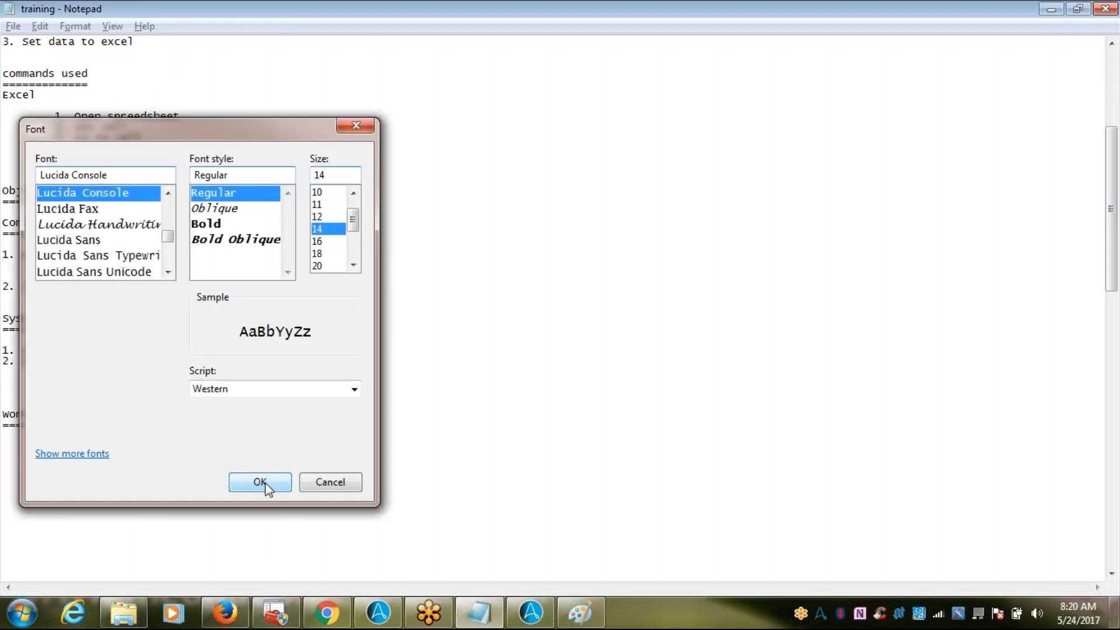
left_click(260, 484)
left_click(172, 518)
key("Return")
key("Return")
key("Return")
key("Return")
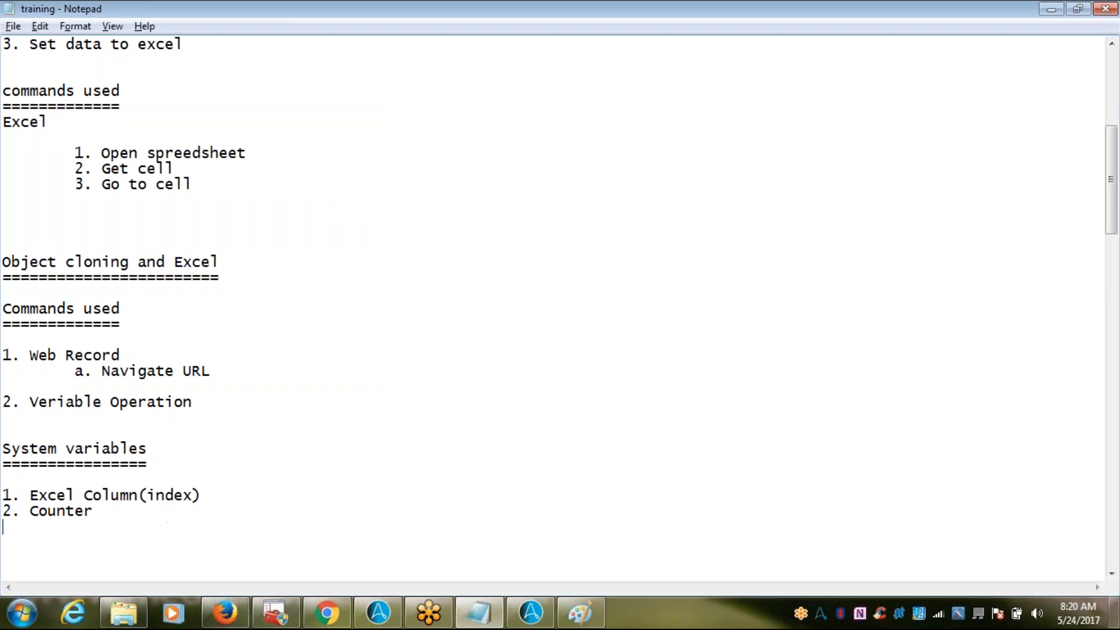
key("Return")
key("Return")
key("Return")
key("Return")
key("Return")
key("Return")
key("Return")
key("Return")
key("Return")
key("Return")
key("Return")
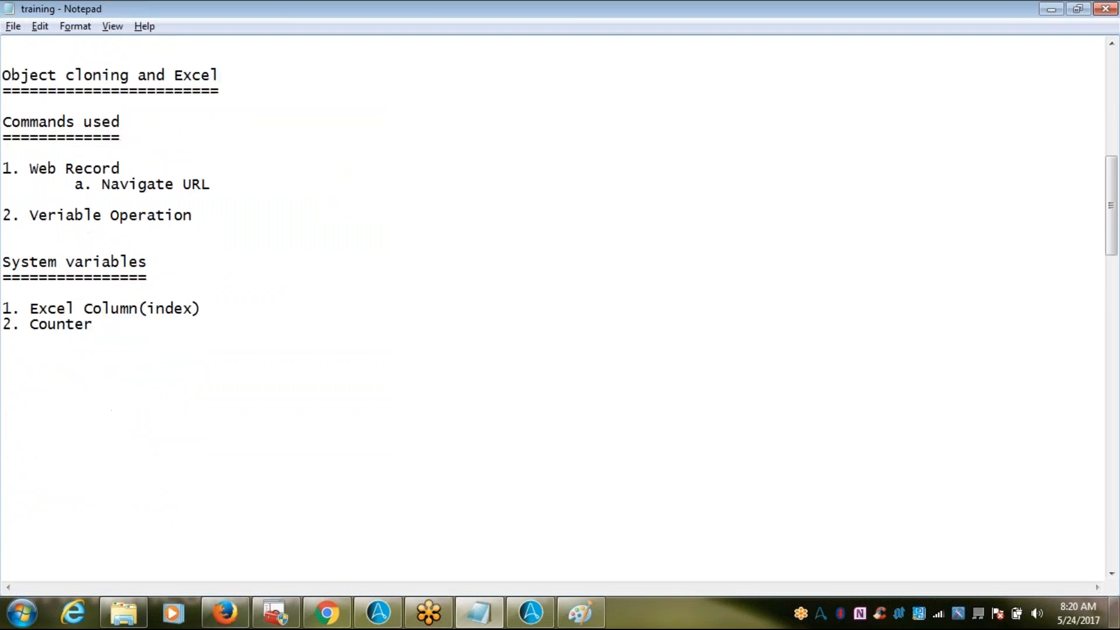
key("ctrl+z")
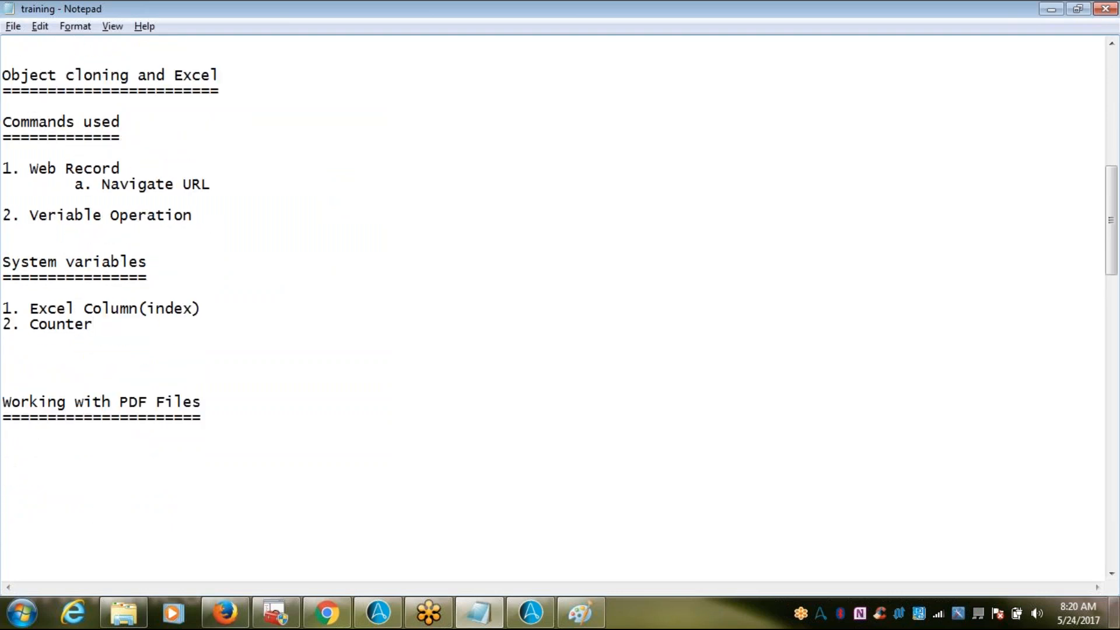
left_click(282, 396)
key("Return")
key("Return")
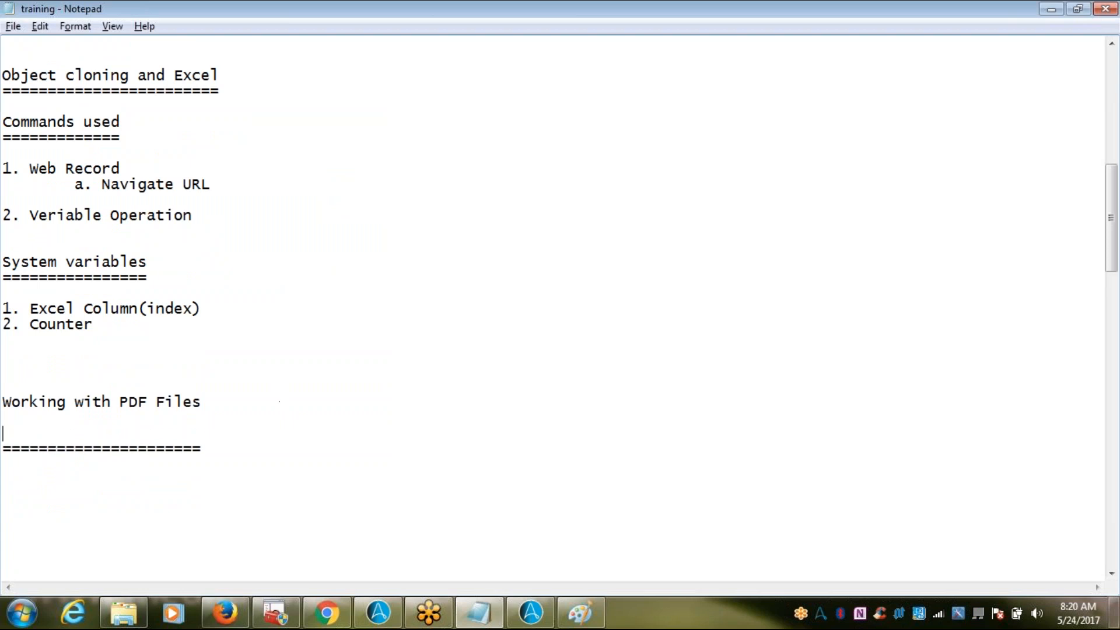
key("ctrl+z")
- Insert a long block of blank lines below the underline of the "Working with PDF Files" heading
left_click(258, 417)
key("Return")
key("Return")
key("Return")
key("Return")
key("Return")
key("Return")
key("Return")
key("Return")
key("Return")
key("Return")
key("Return")
key("Return")
key("Return")
key("Return")
key("Return")
key("Return")
key("Return")
key("Return")
key("Return")
key("Return")
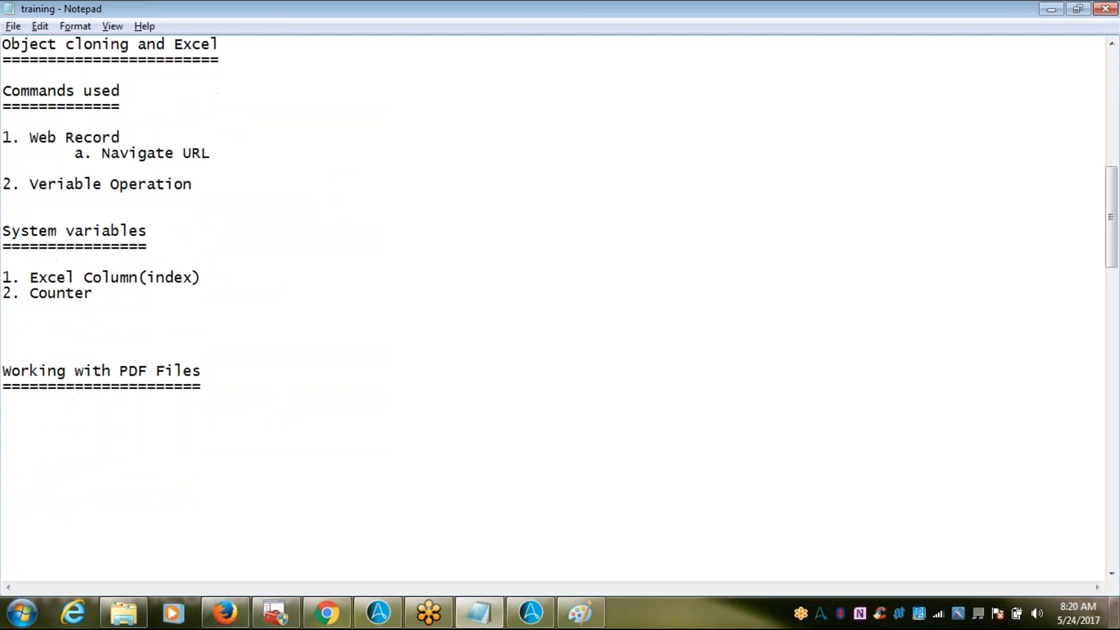
key("Return")
key("Return")
key("Return")
key("Return")
key("Return")
key("Return")
key("Return")
key("Return")
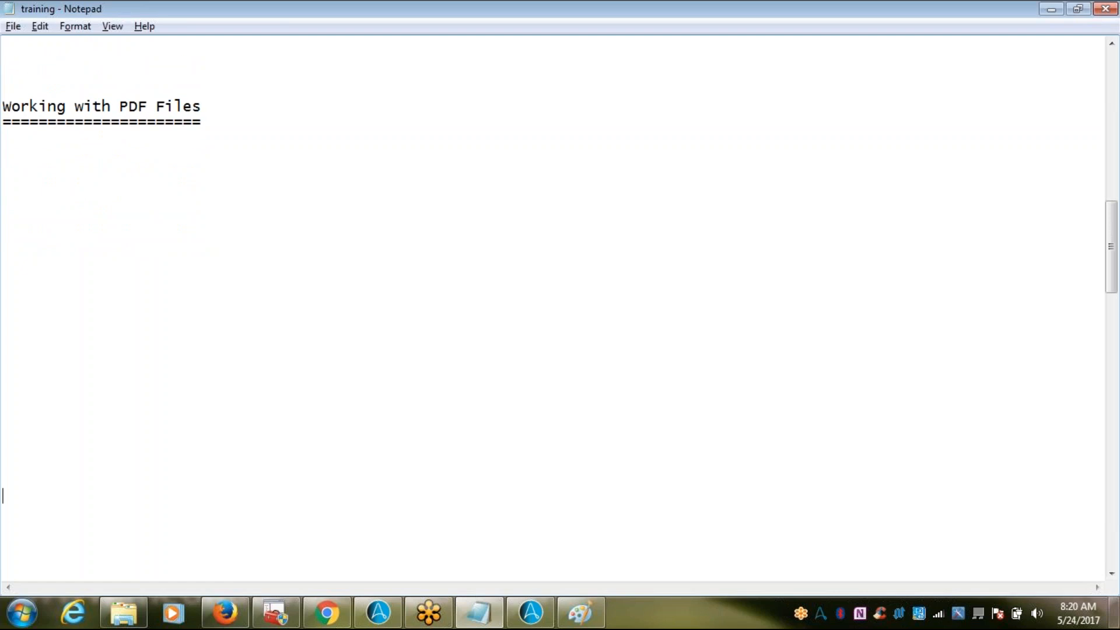
- Write "Get a data from PDF" below the underlined "Working with PDF Files" heading, leaving one blank line between them
key("Up")
key("Up")
key("Up")
key("Up")
key("Up")
key("Up")
key("Up")
key("Up")
key("Up")
type("Get a data from PDF")
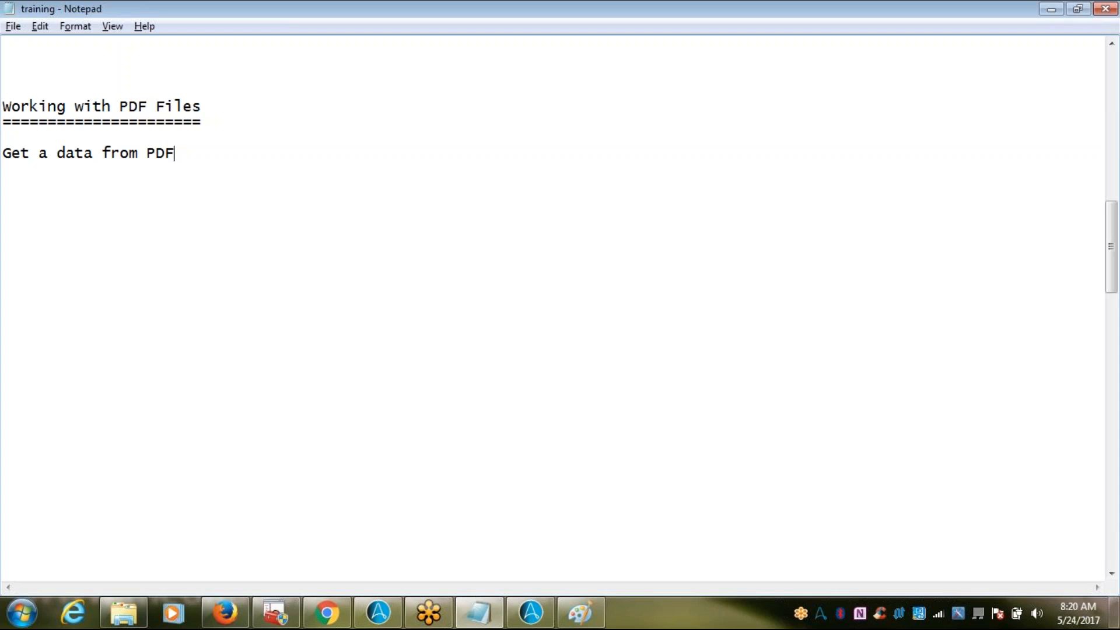
- Add the subheading "Pre Checks" after a blank line and underline it with equals signs
key("Return")
key("Return")
type("Pre Checks")
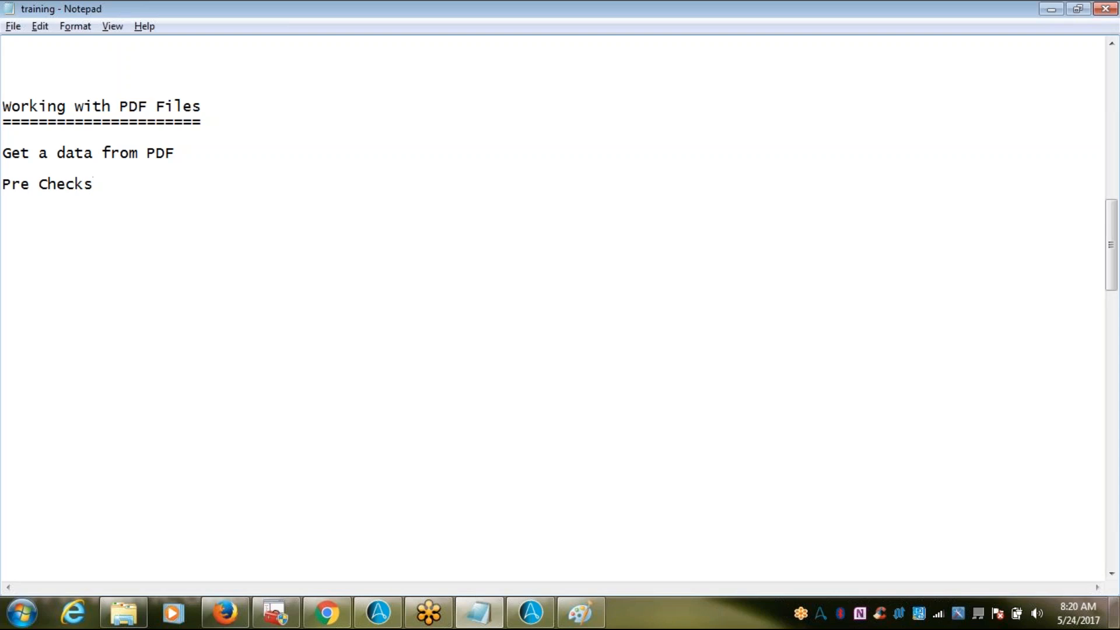
key("Return")
type("==========")
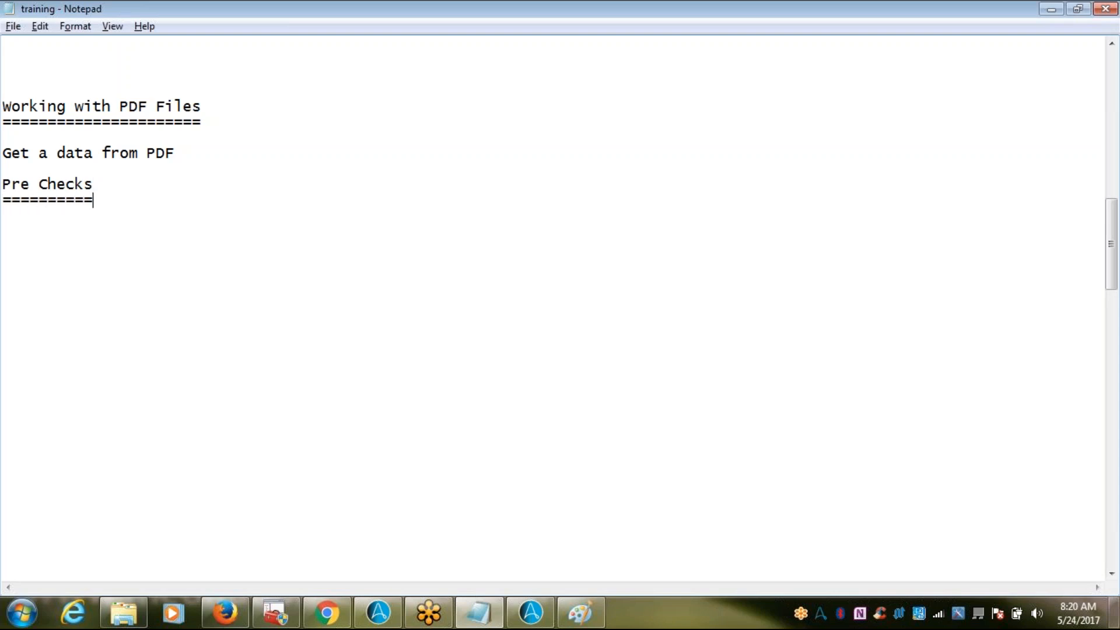
- Write the line "Find out which type of PDF" under the Pre Checks underline, indented by one space
key("Return")
type("Find out")
key("BackSpace")
key("BackSpace")
key("BackSpace")
key("BackSpace")
key("BackSpace")
type("out w")
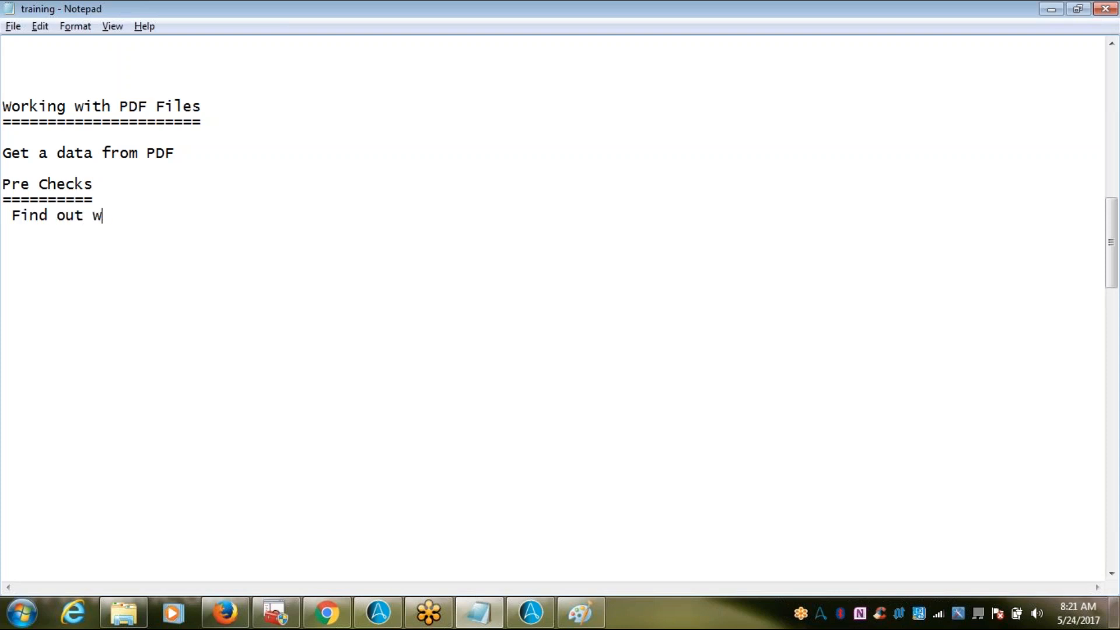
type("hich type of PDF")
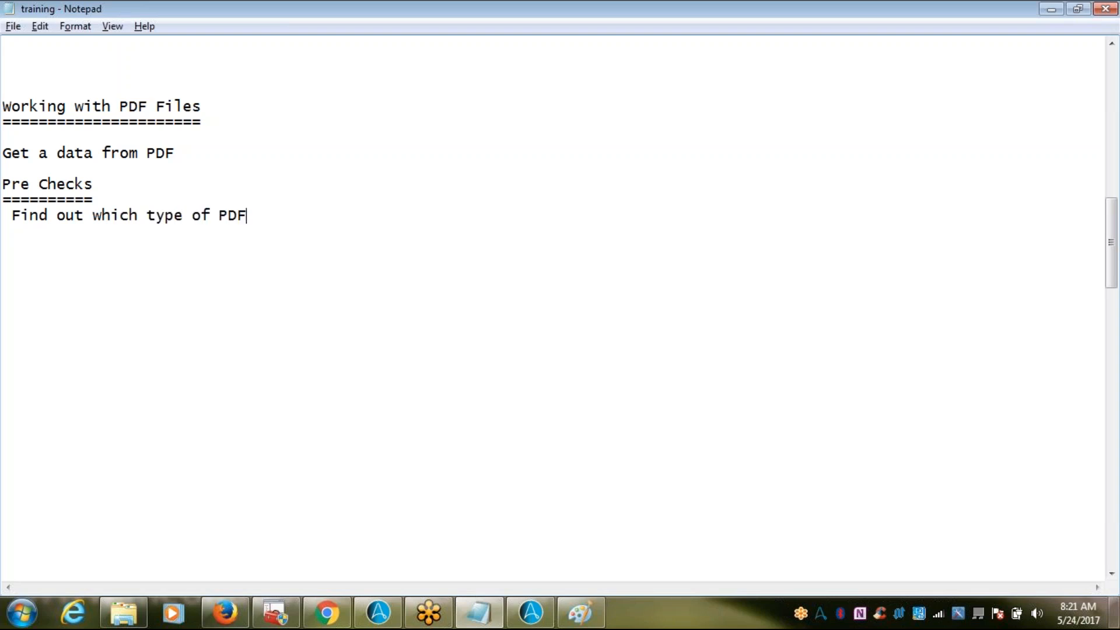
- Add an indented numbered list of PDF types, "1. Text PDF" and "2. Image PDF", followed by blank lines
key("Return")
key("Tab")
type("1. Text PDF")
key("Return")
type("2. Image PDF")
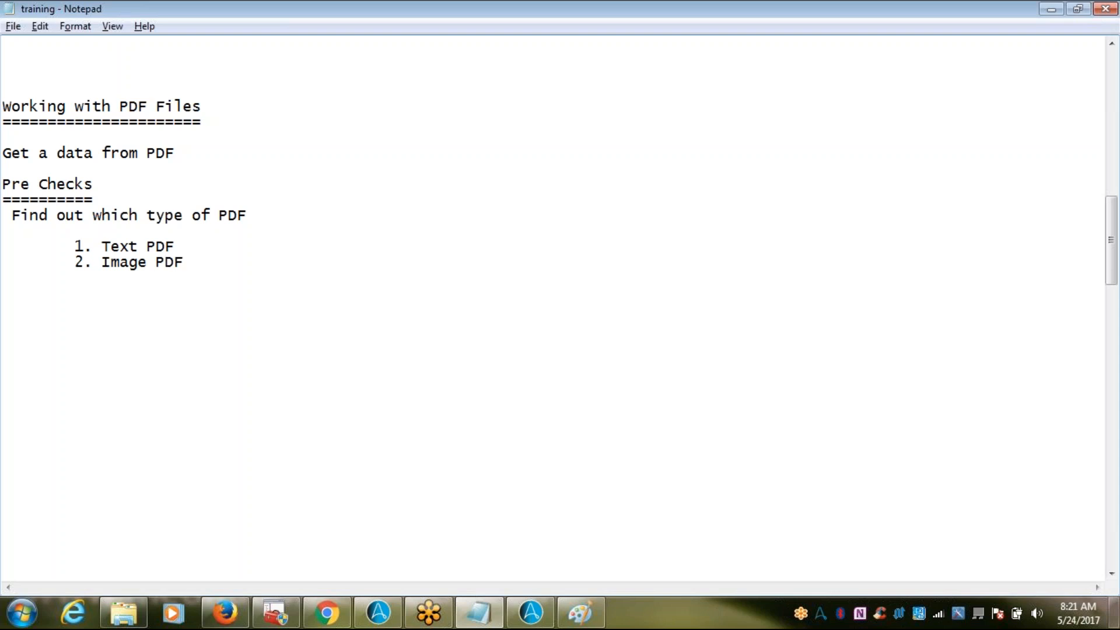
key("Return")
key("Return")
key("Return")
- Switch to File Explorer and open the PDFFiles folder inside 18-05-2017 to view its files
left_click(130, 620)
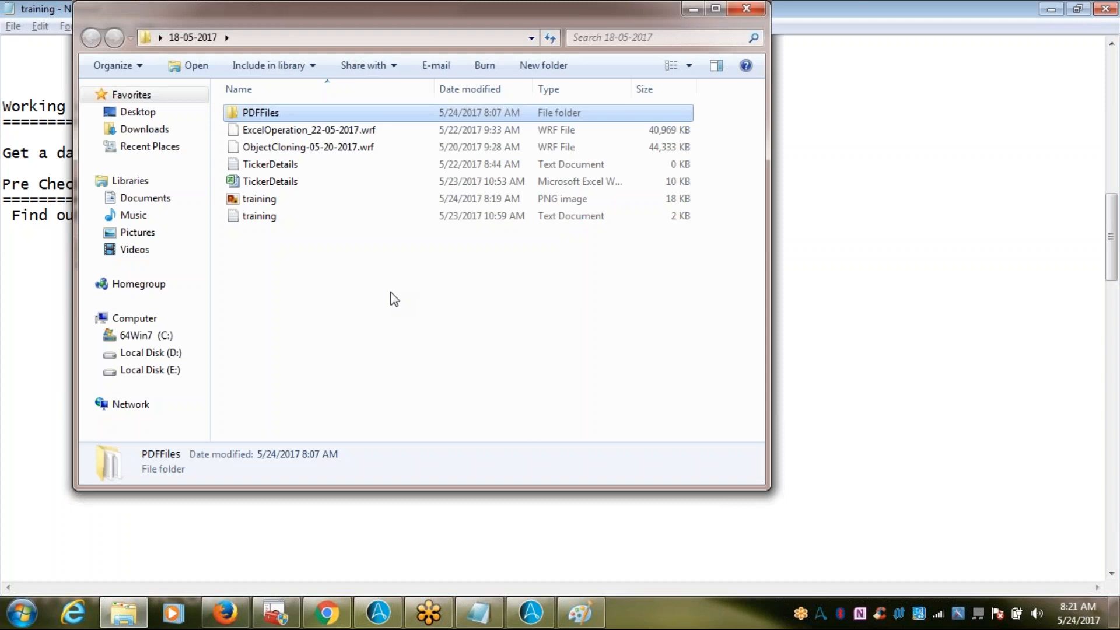
double_click(273, 114)
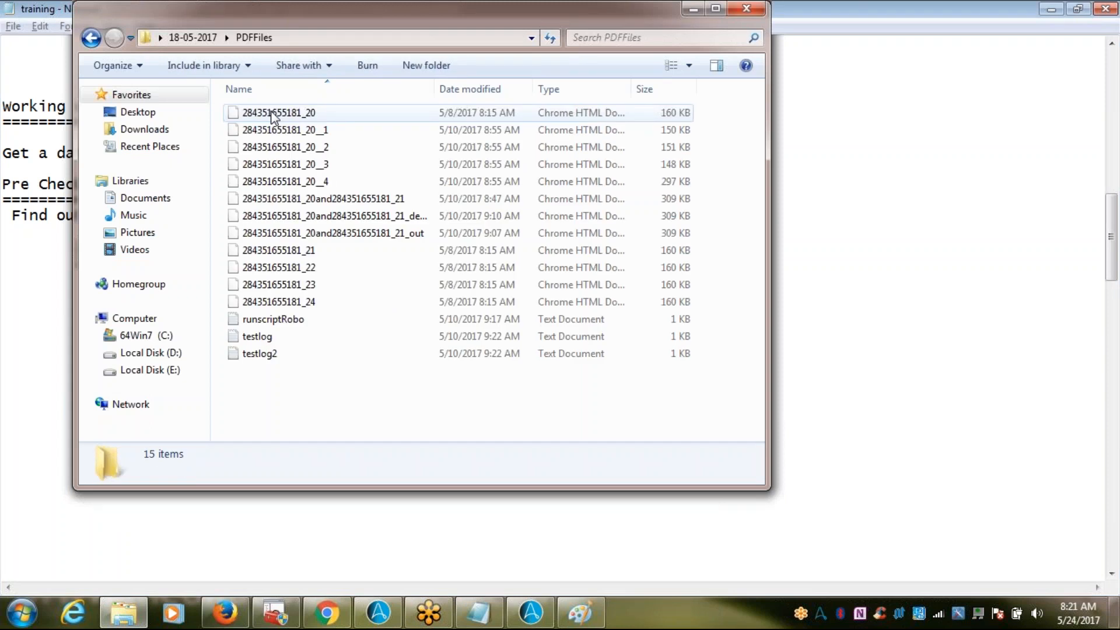
- Switch to Chrome and search Google for "adobe reader" in a new tab
left_click(324, 604)
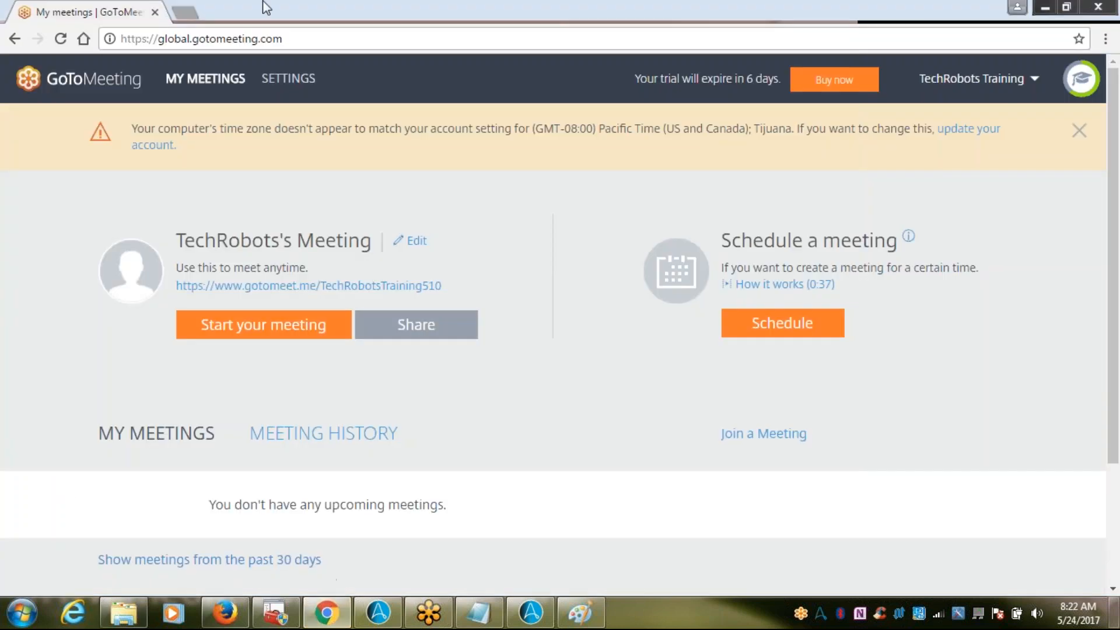
left_click(184, 14)
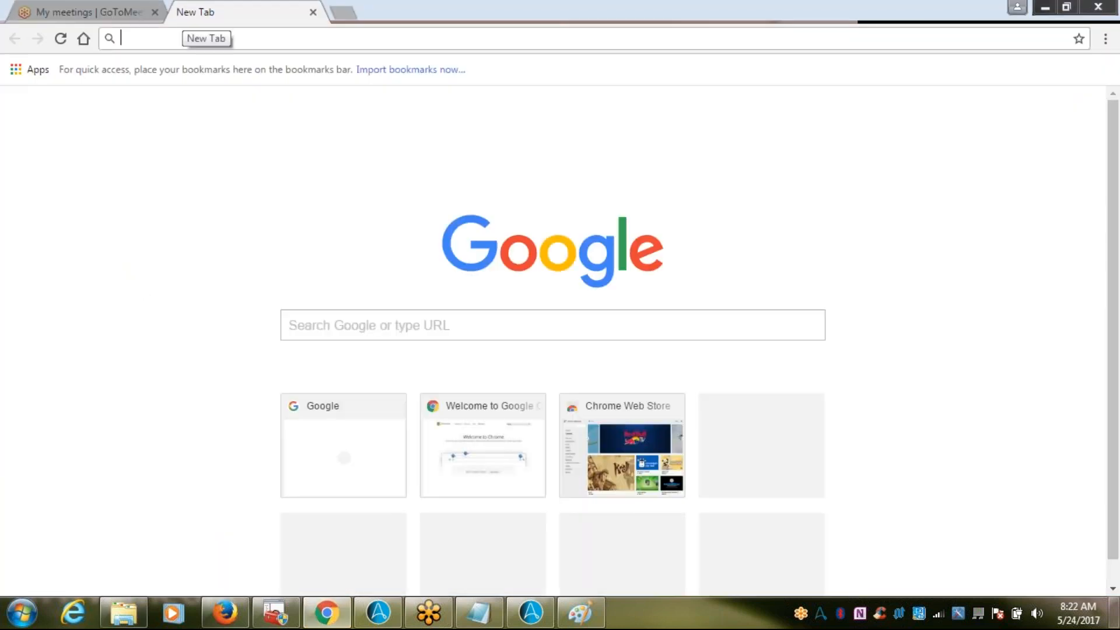
type("a")
key("BackSpace")
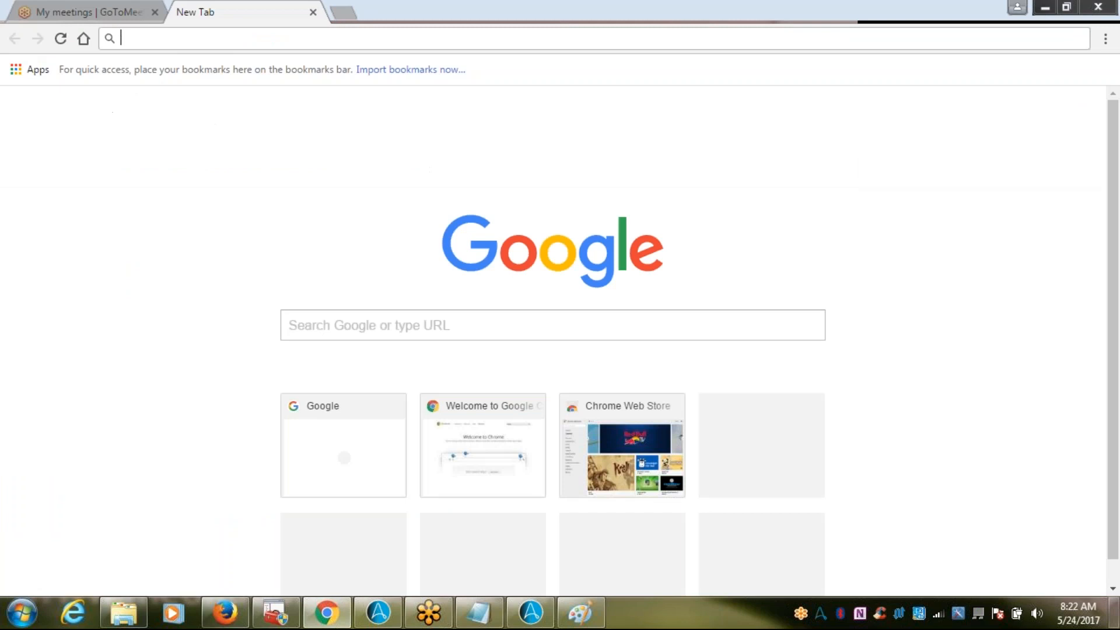
left_click(309, 325)
type("ac")
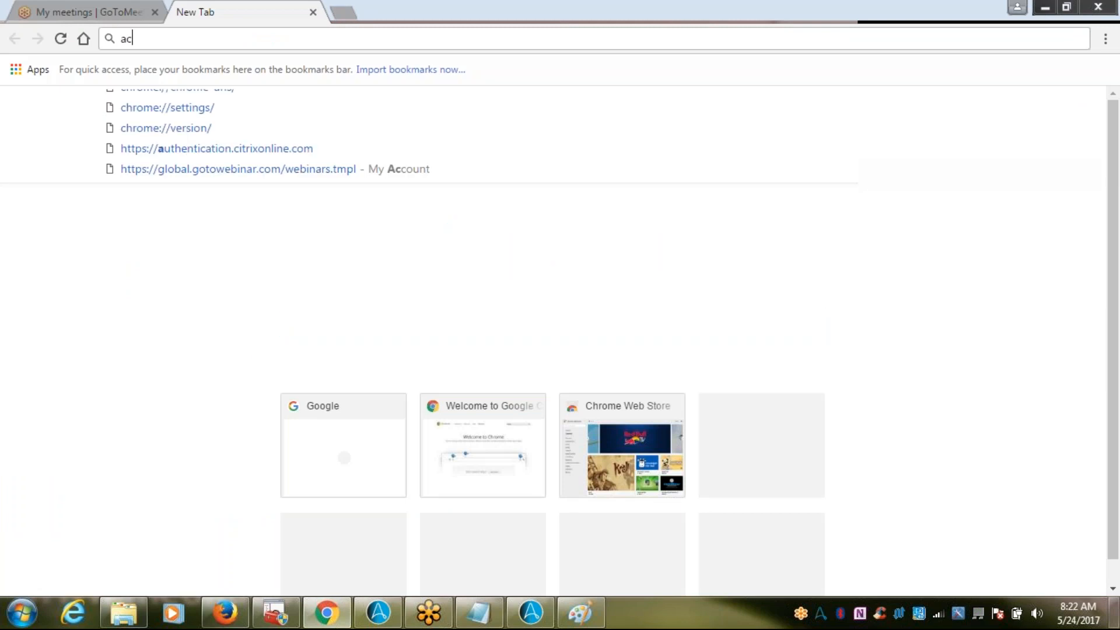
key("BackSpace")
key("BackSpace")
type("p")
key("BackSpace")
type("a")
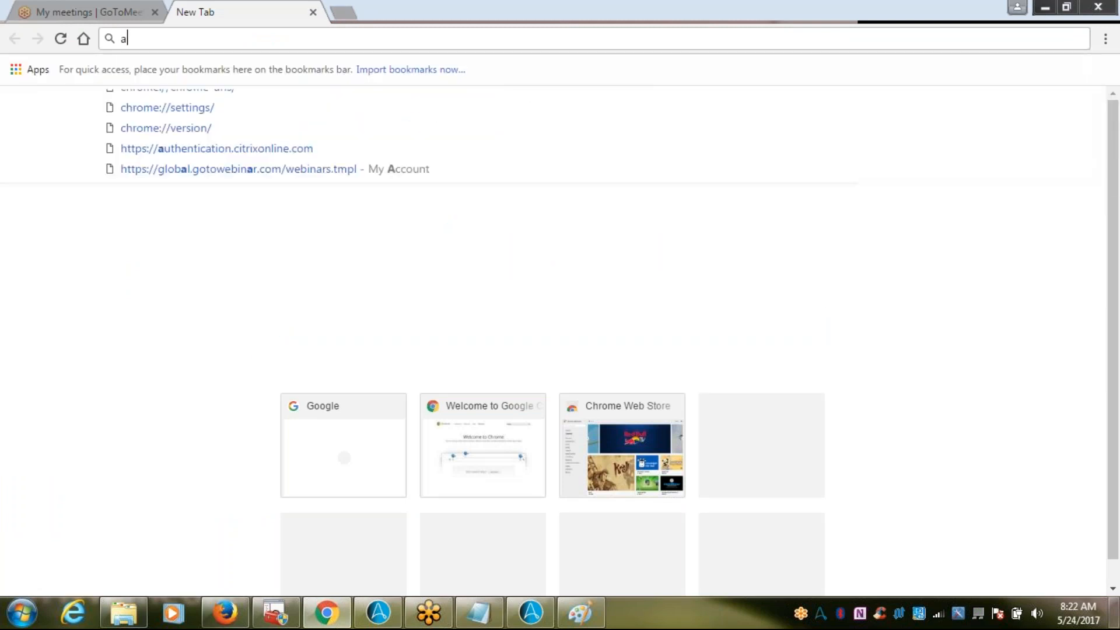
type("do")
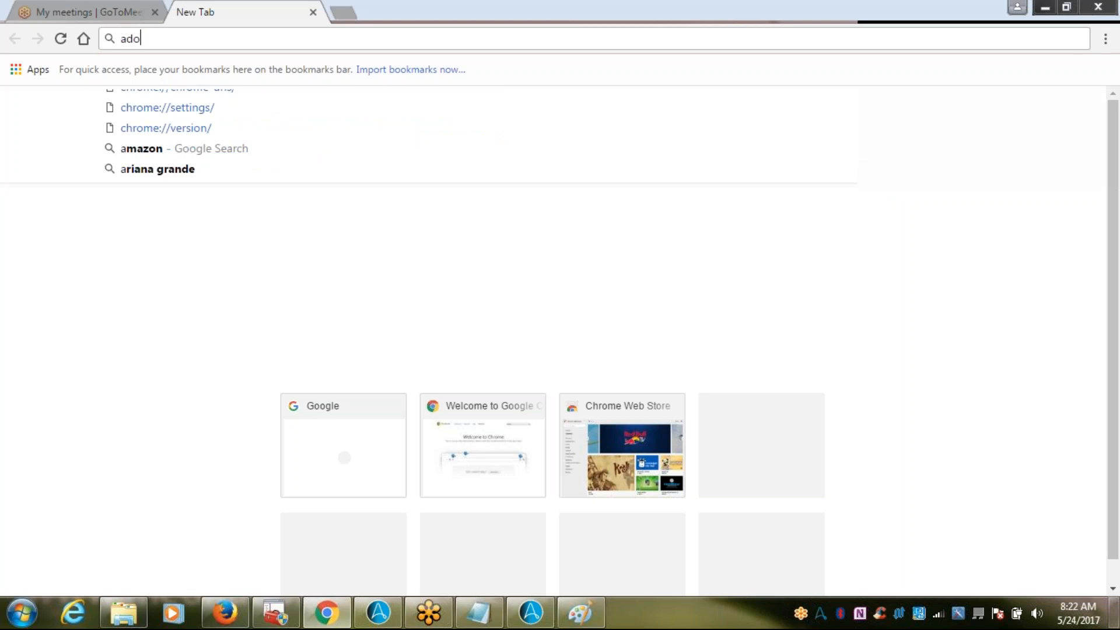
type("p")
key("BackSpace")
key("BackSpace")
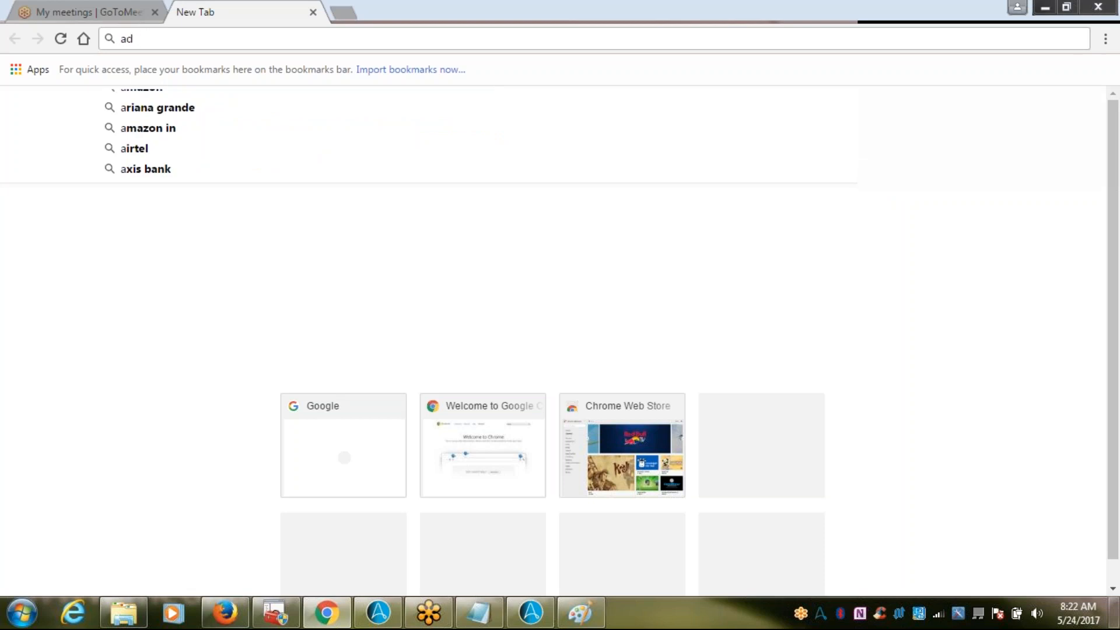
type("o")
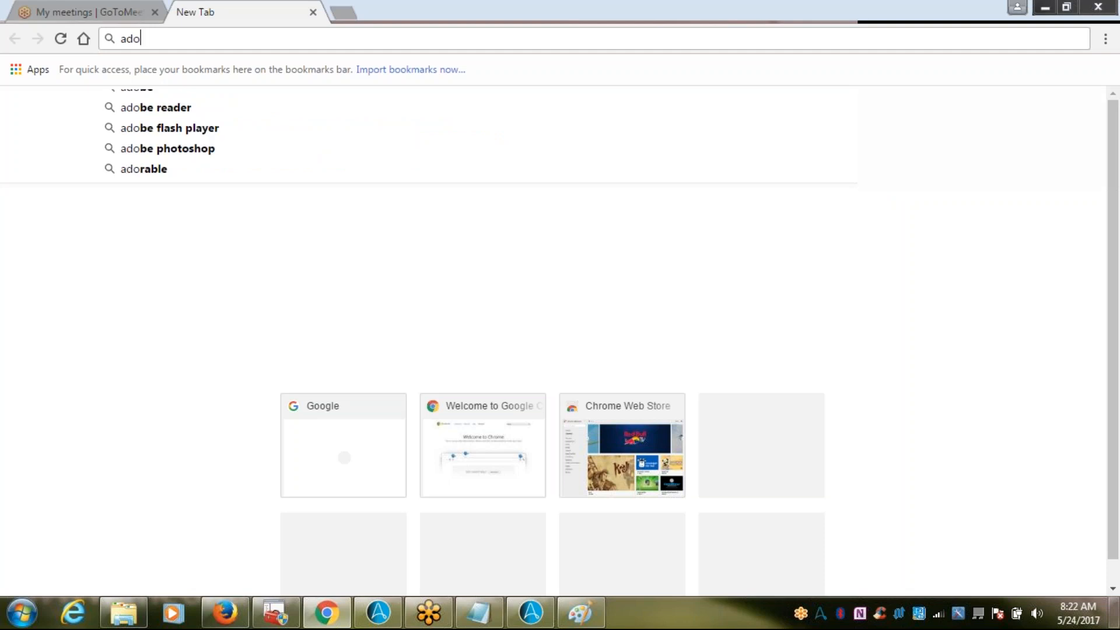
left_click(167, 105)
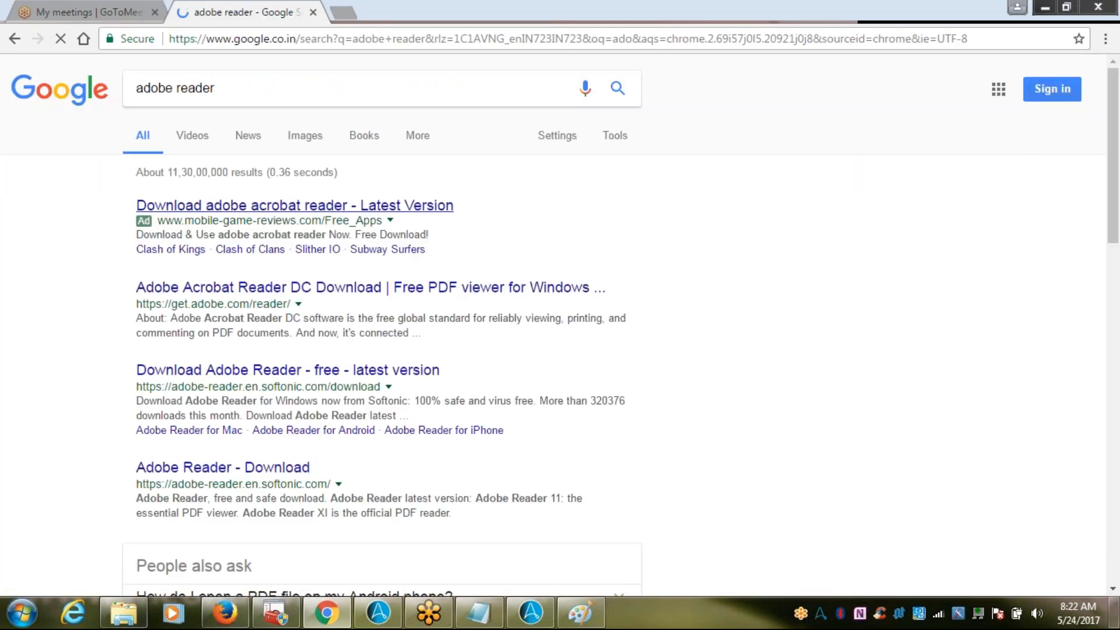
left_click(298, 210)
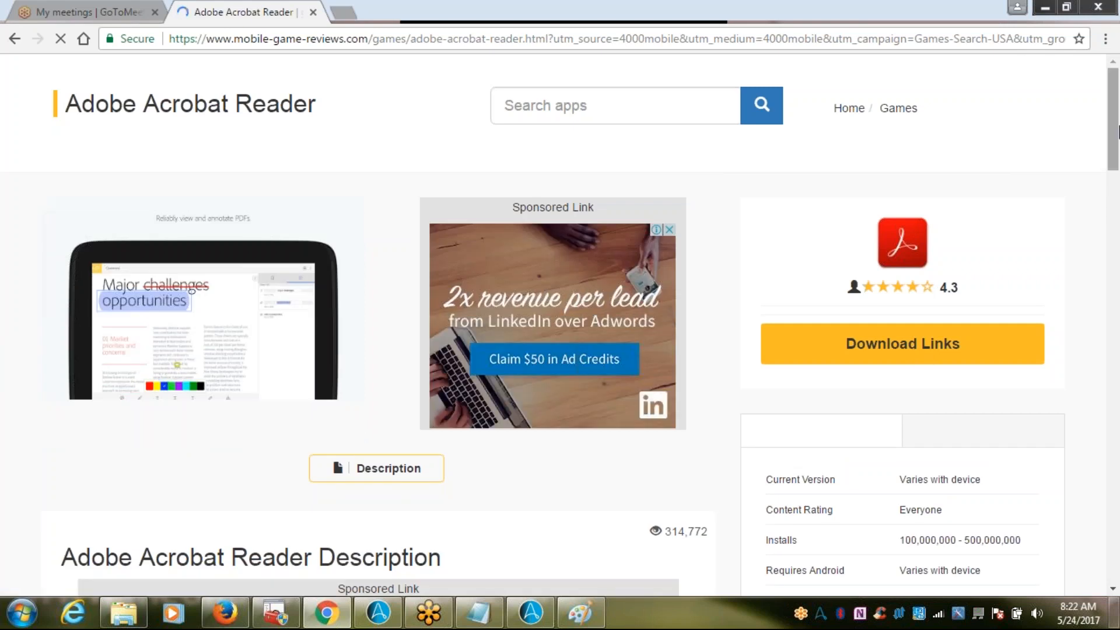
left_click_drag(1110, 140, 1108, 44)
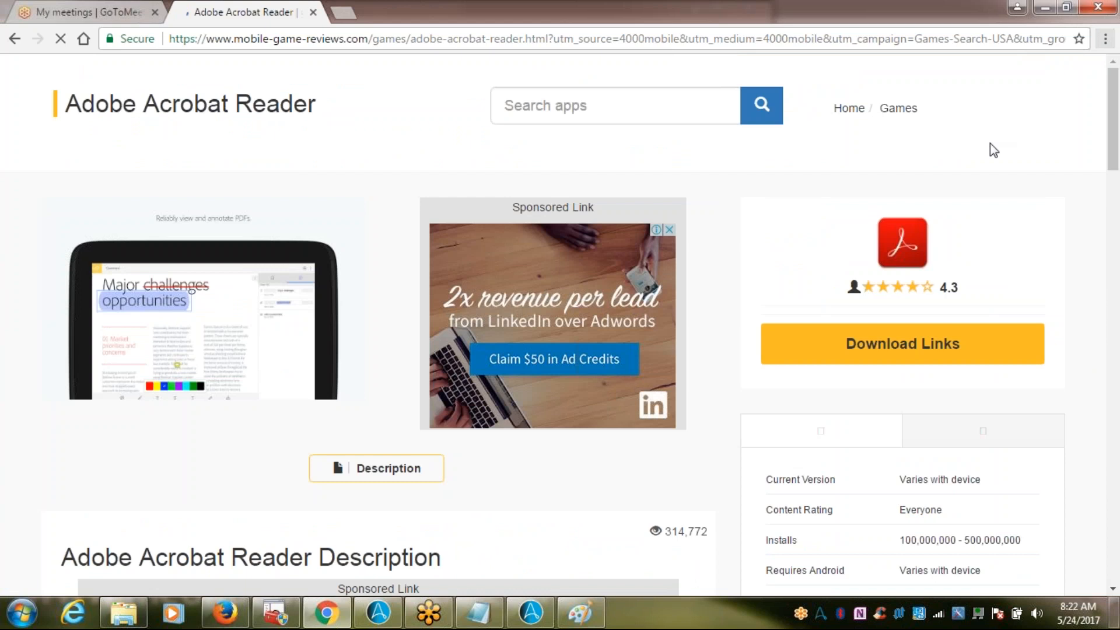
left_click(932, 348)
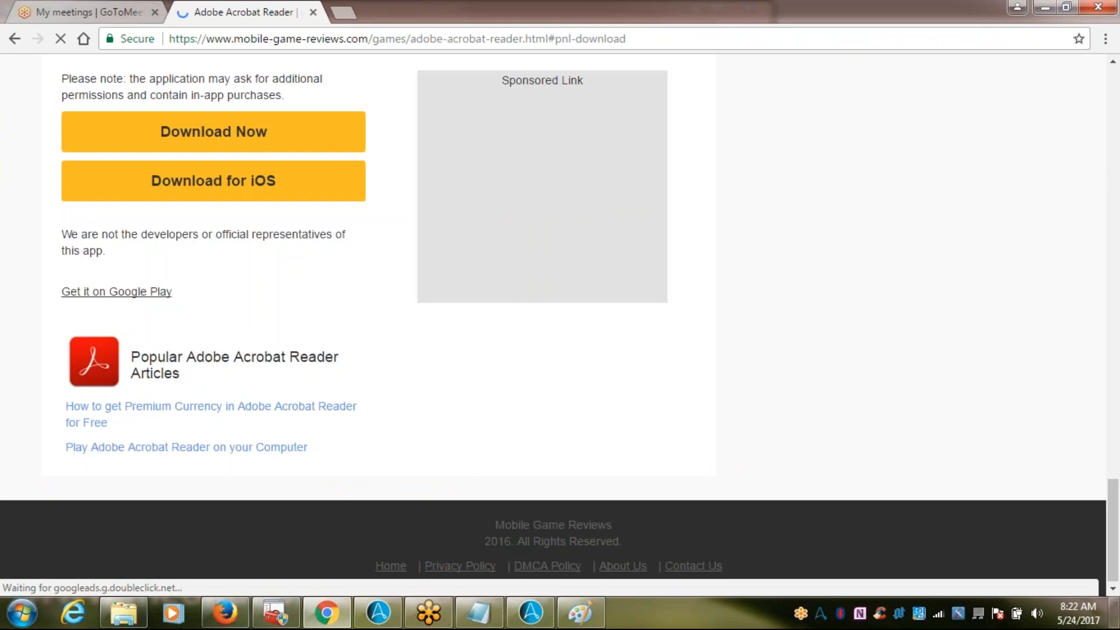
left_click(18, 44)
left_click(15, 41)
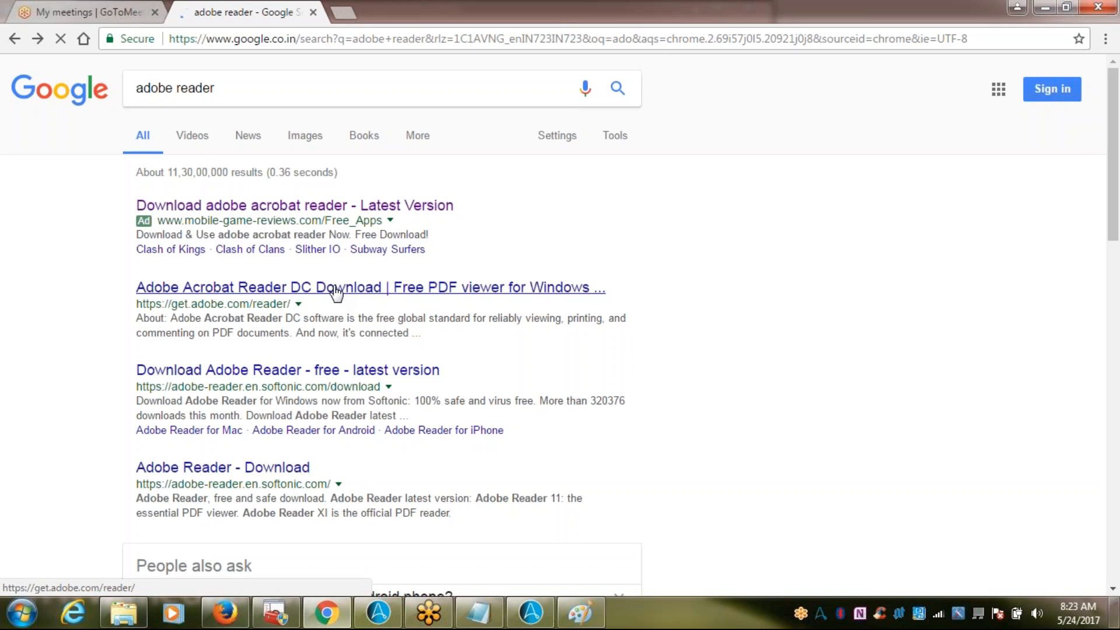
- Open the Softonic "Download Adobe Reader - free - latest version" result in a new tab and display it
middle_click(304, 381)
left_click(366, 9)
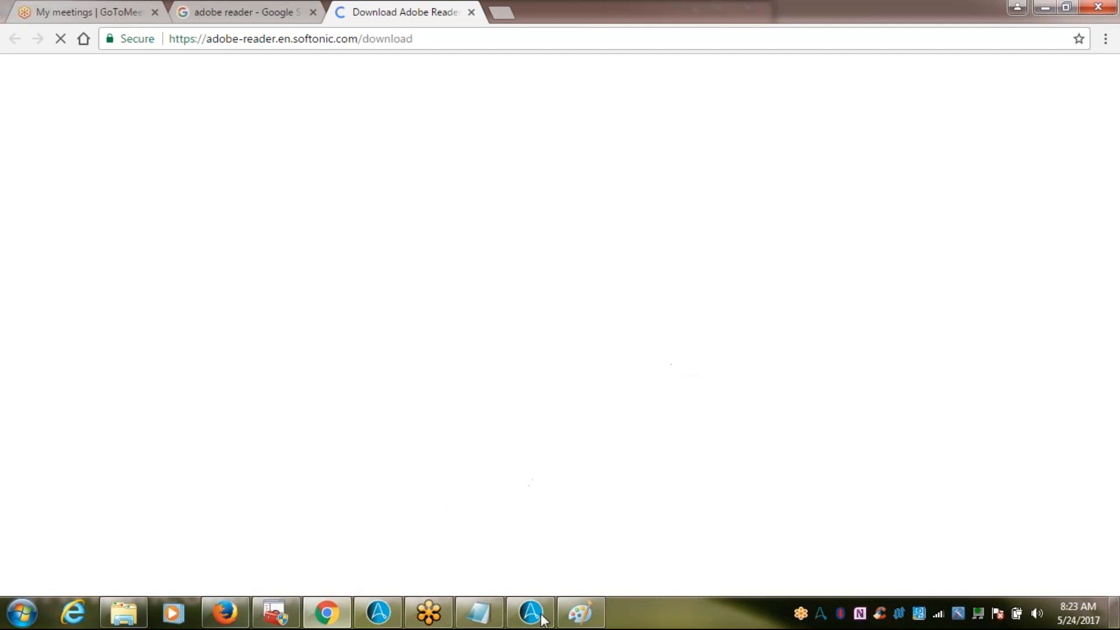
left_click(486, 601)
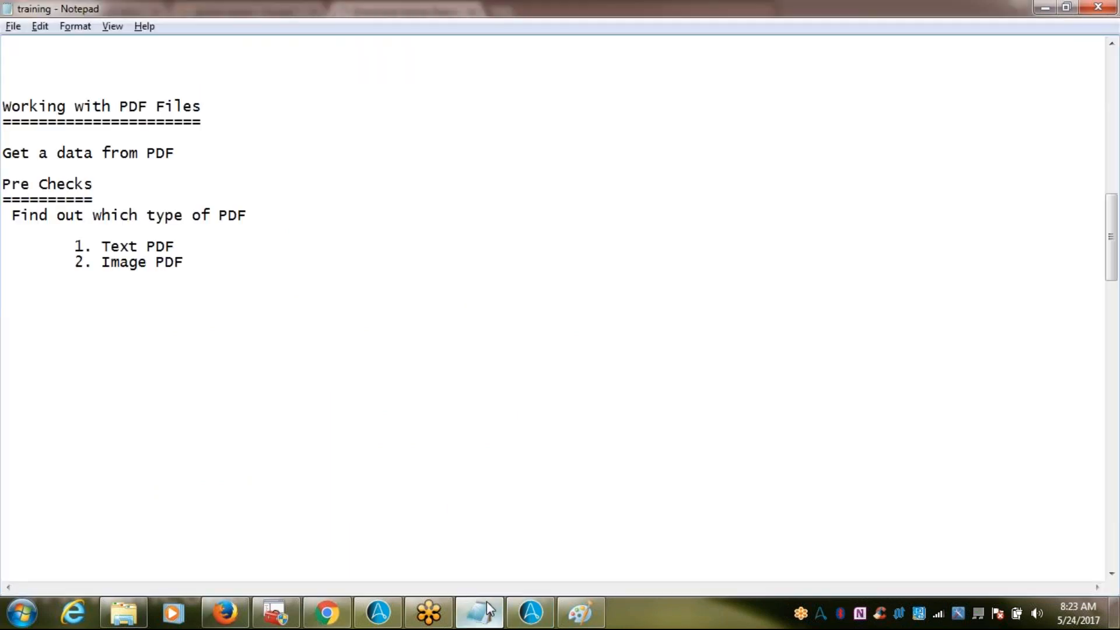
left_click(486, 601)
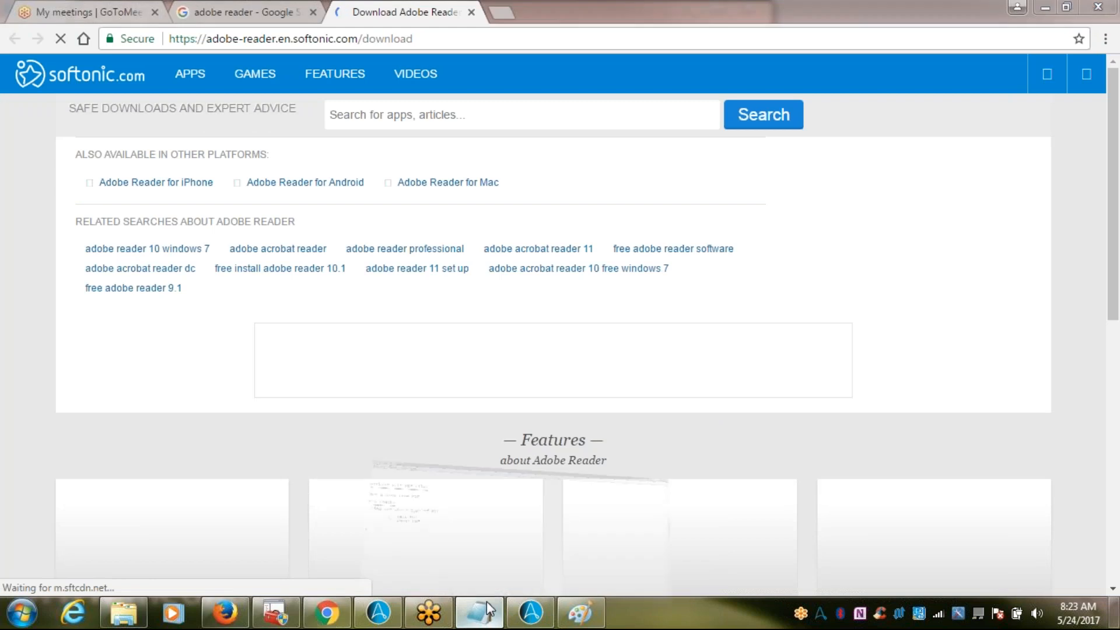
left_click(486, 601)
left_click(487, 600)
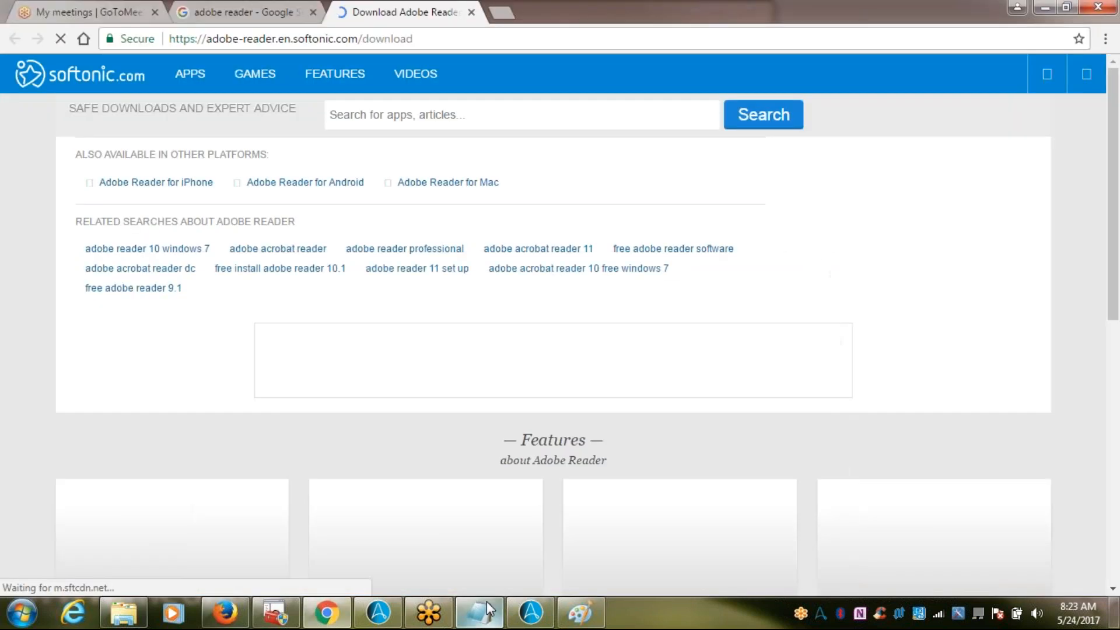
scroll(1117, 207, "down", 2)
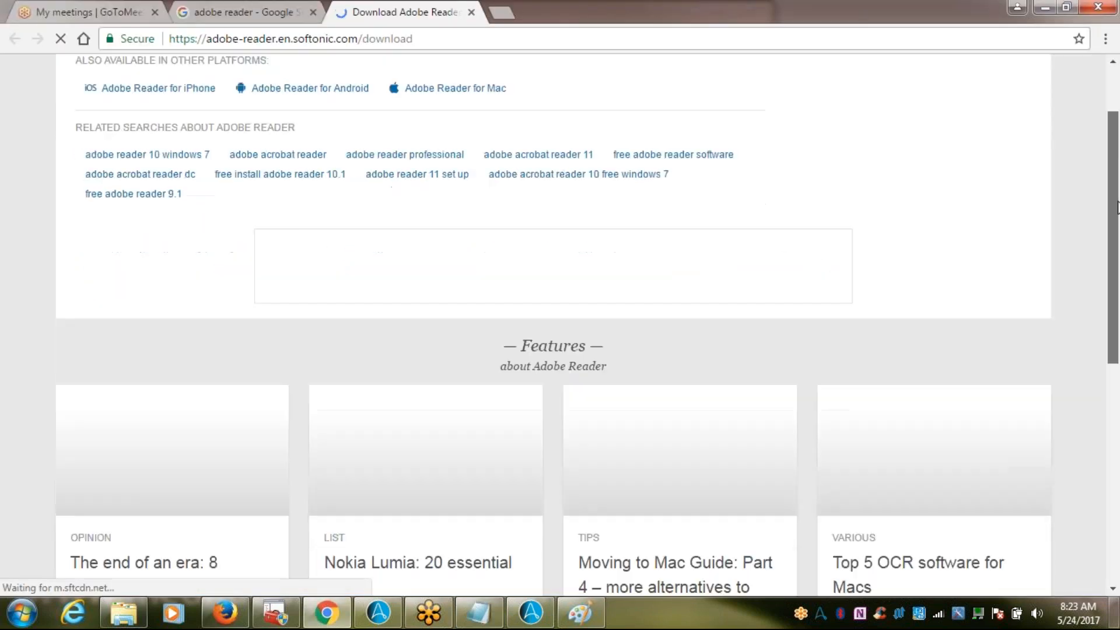
scroll(1117, 207, "down", 3)
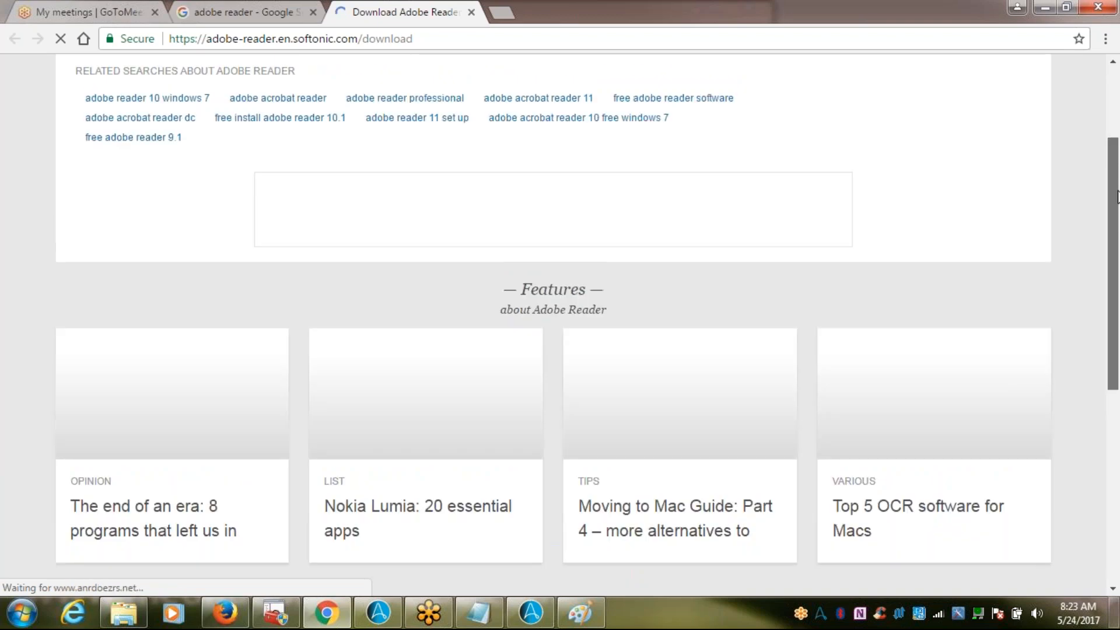
scroll(1117, 197, "up", 3)
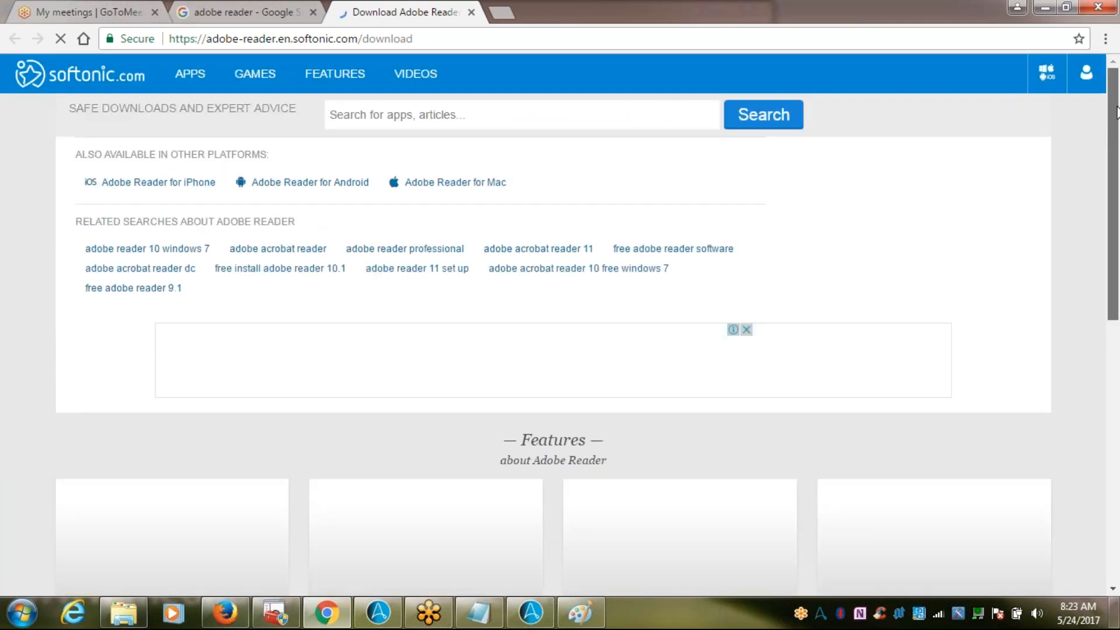
left_click(226, 7)
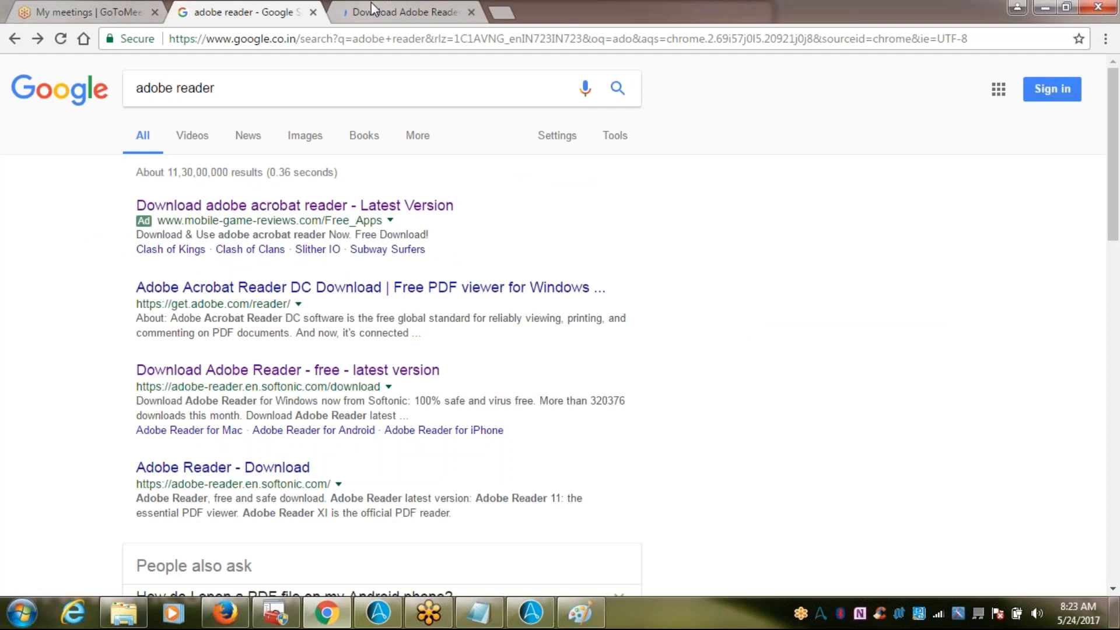
left_click(372, 6)
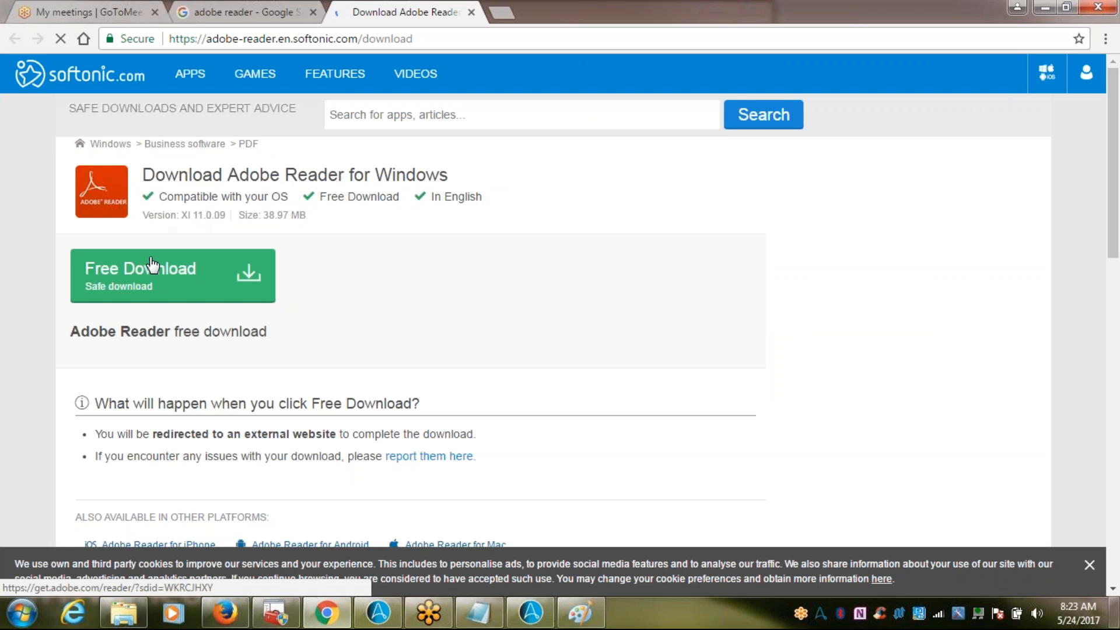
- Download the free Adobe Reader for Windows from the Softonic page and run the downloaded Adobe Acrobat Reader DC installer
left_click(151, 266)
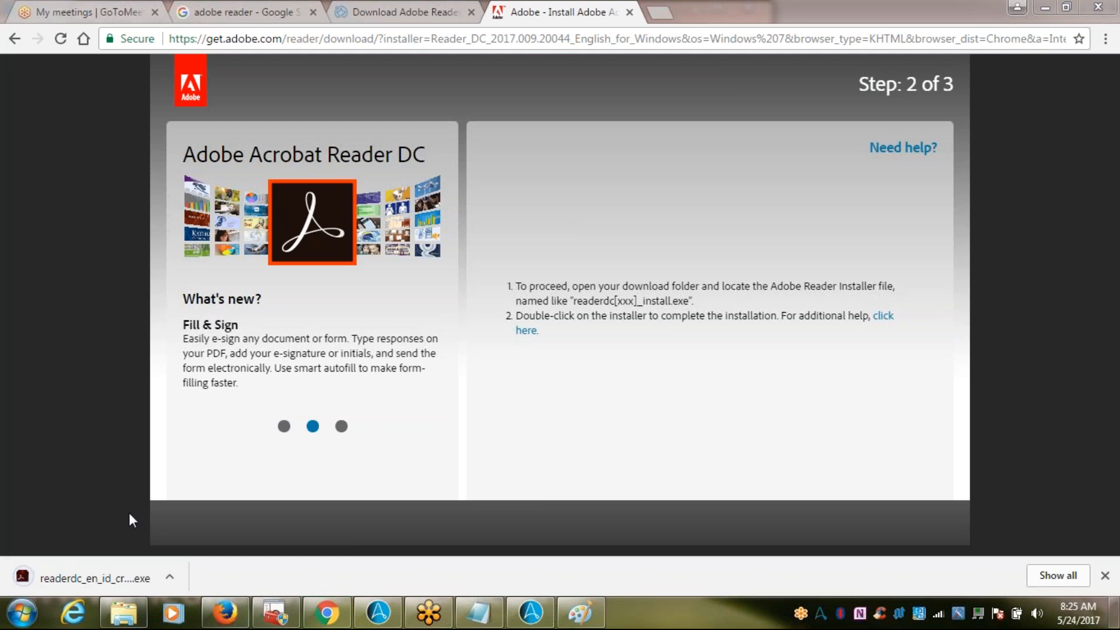
left_click(96, 580)
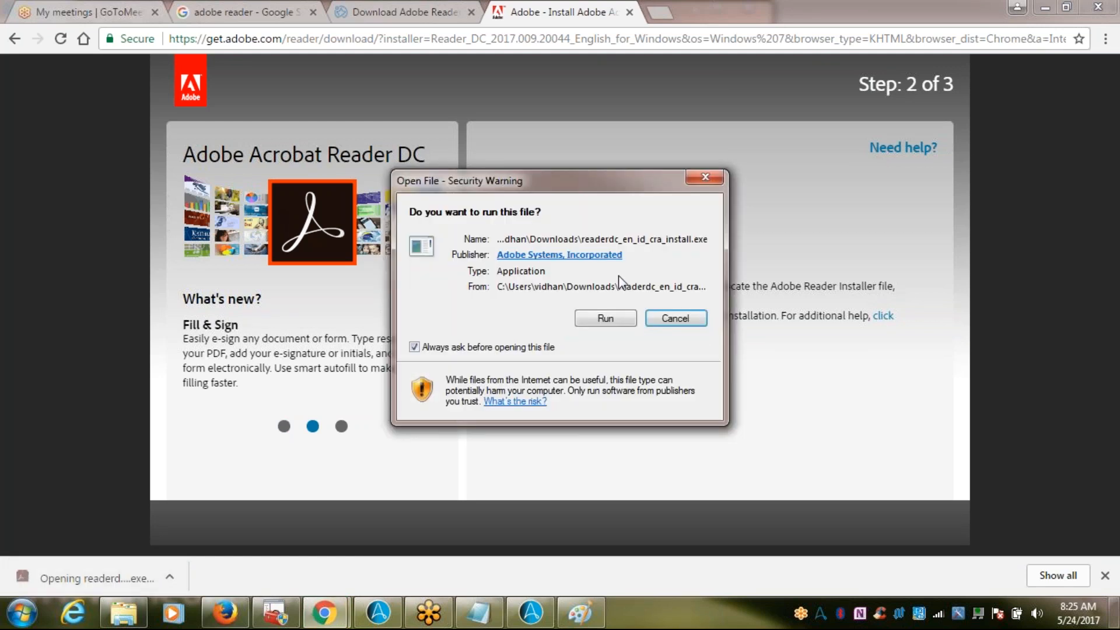
left_click(620, 320)
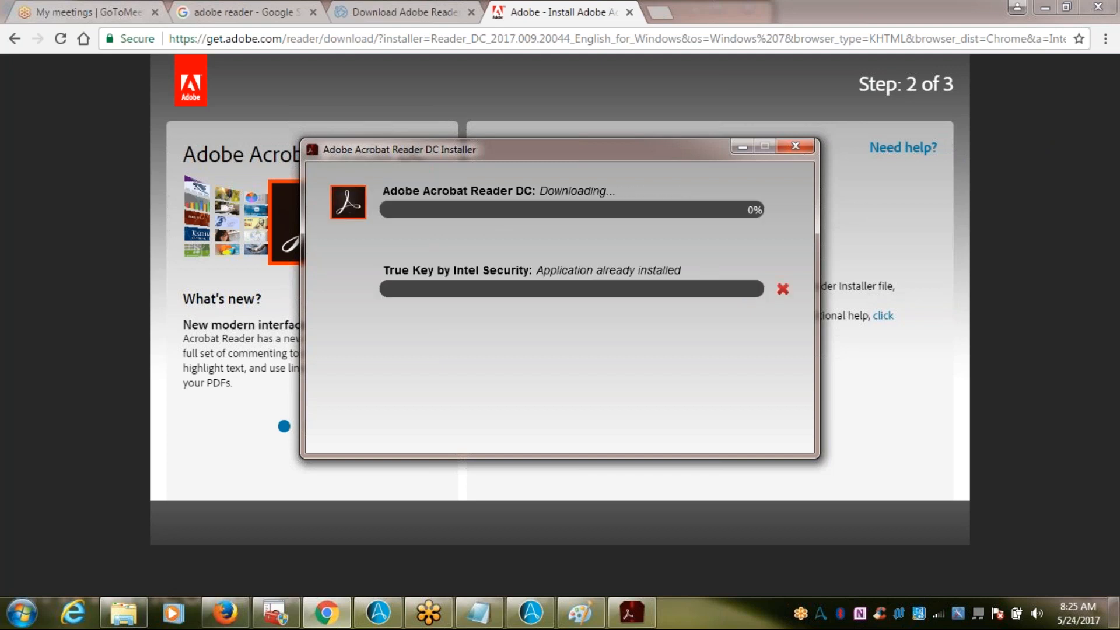
- Switch to the training notes in Notepad and add blank lines below the PDF type list
mouse_move(477, 610)
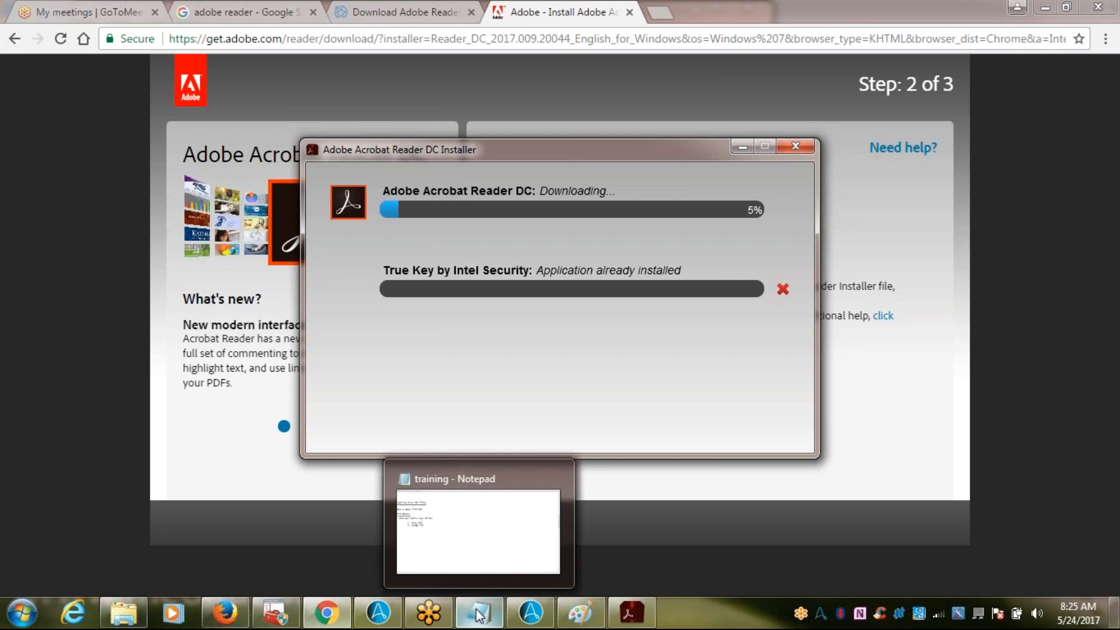
left_click(475, 546)
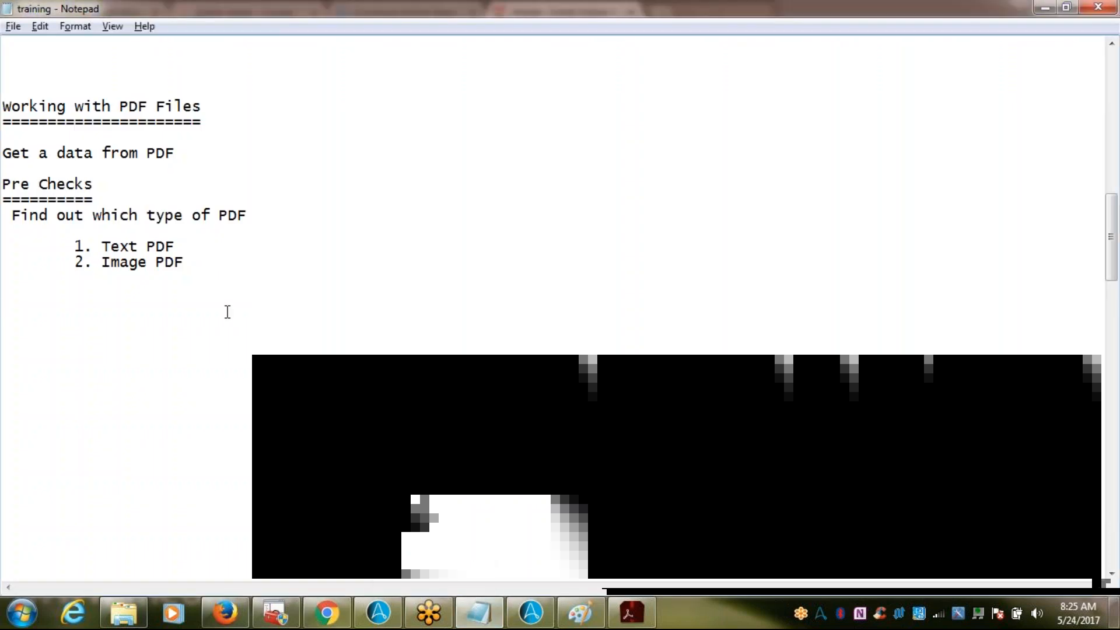
key("Return")
key("Return")
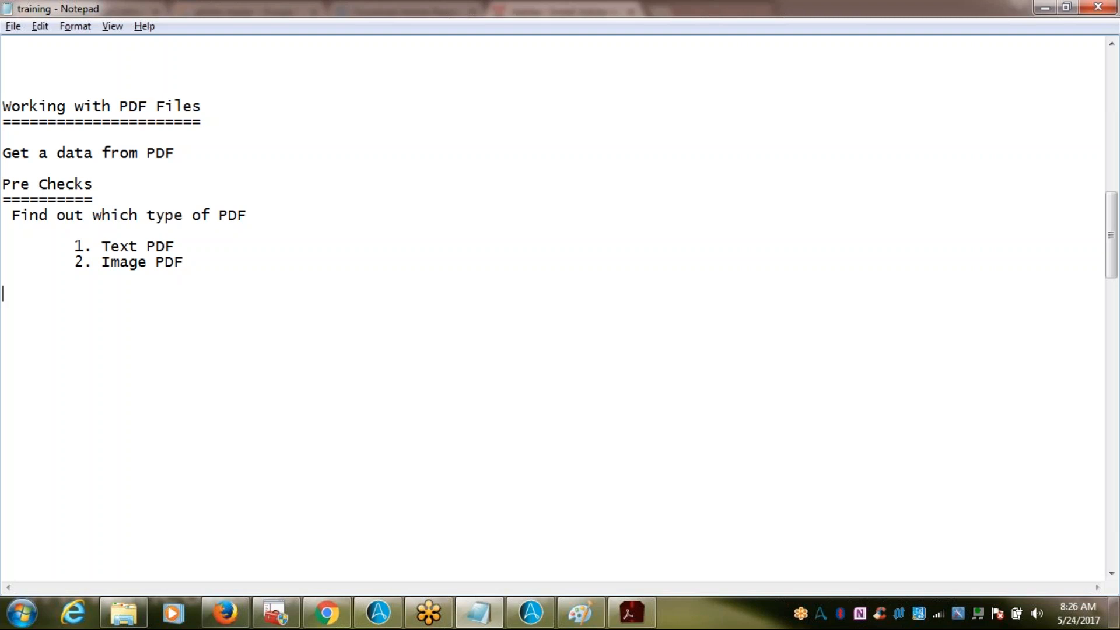
- Switch to the Automation Anywhere Task Editor and expand the OCR command group to view its capture commands
left_click(649, 613)
left_click(649, 613)
left_click(379, 614)
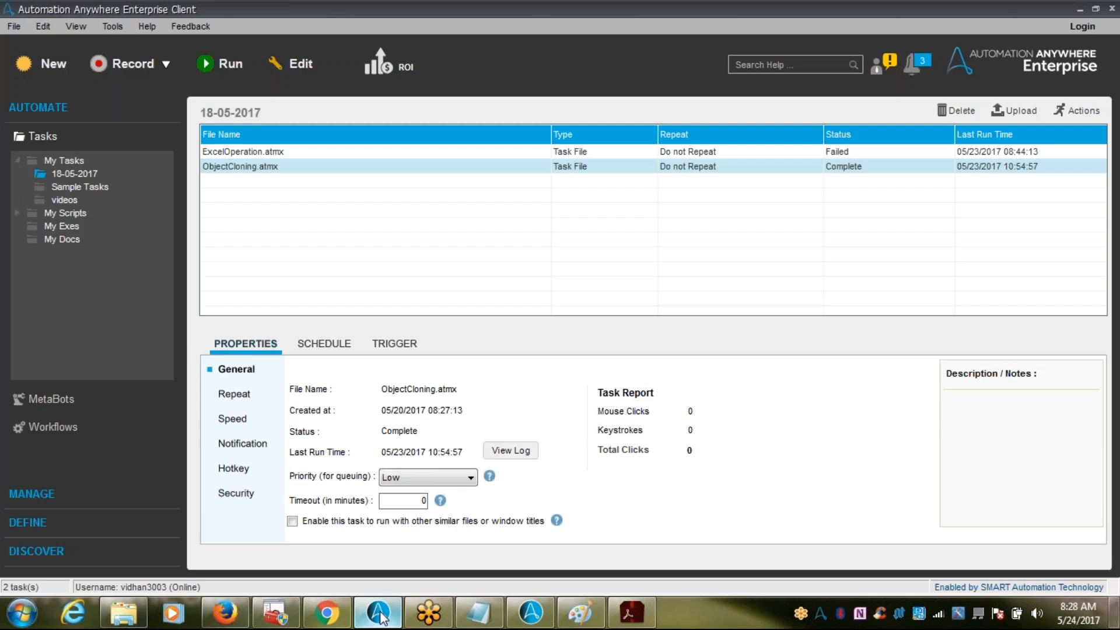
left_click(533, 621)
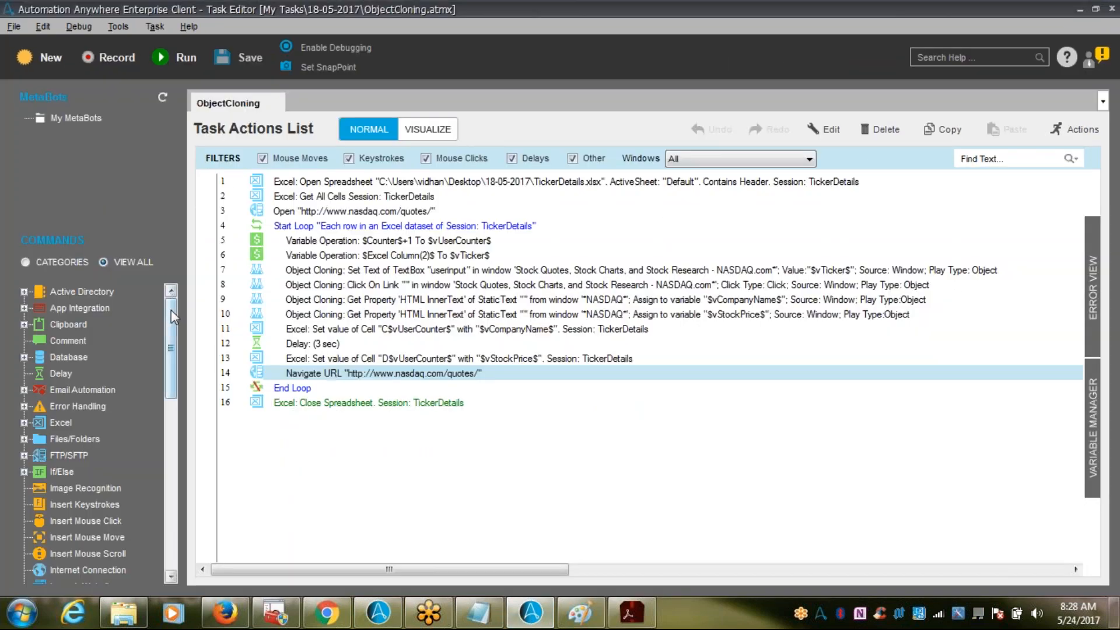
left_click_drag(170, 310, 190, 393)
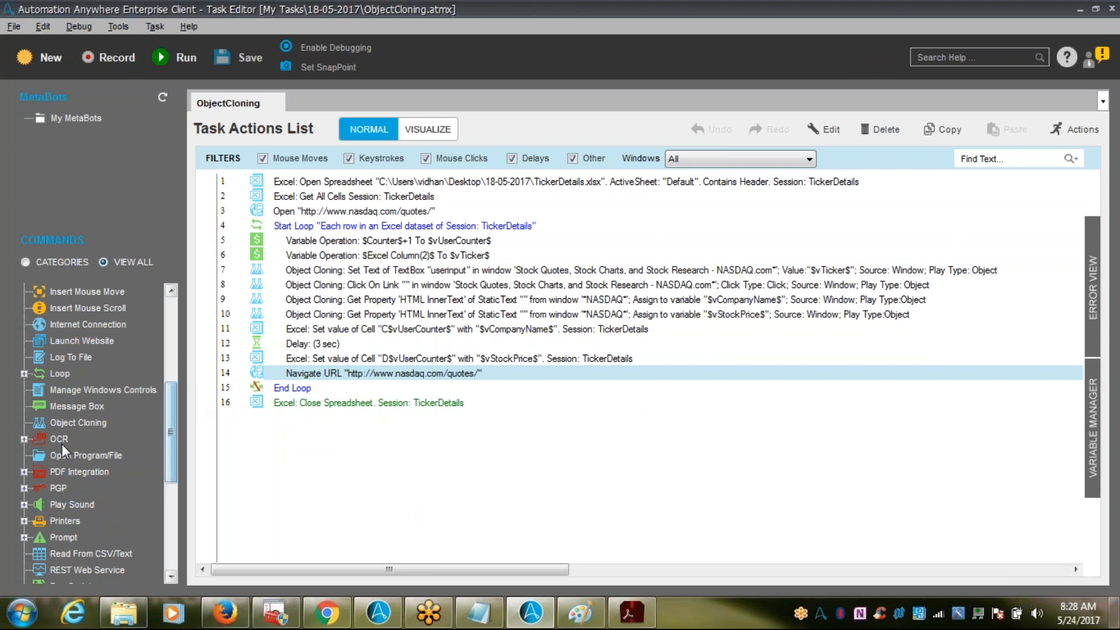
left_click(24, 440)
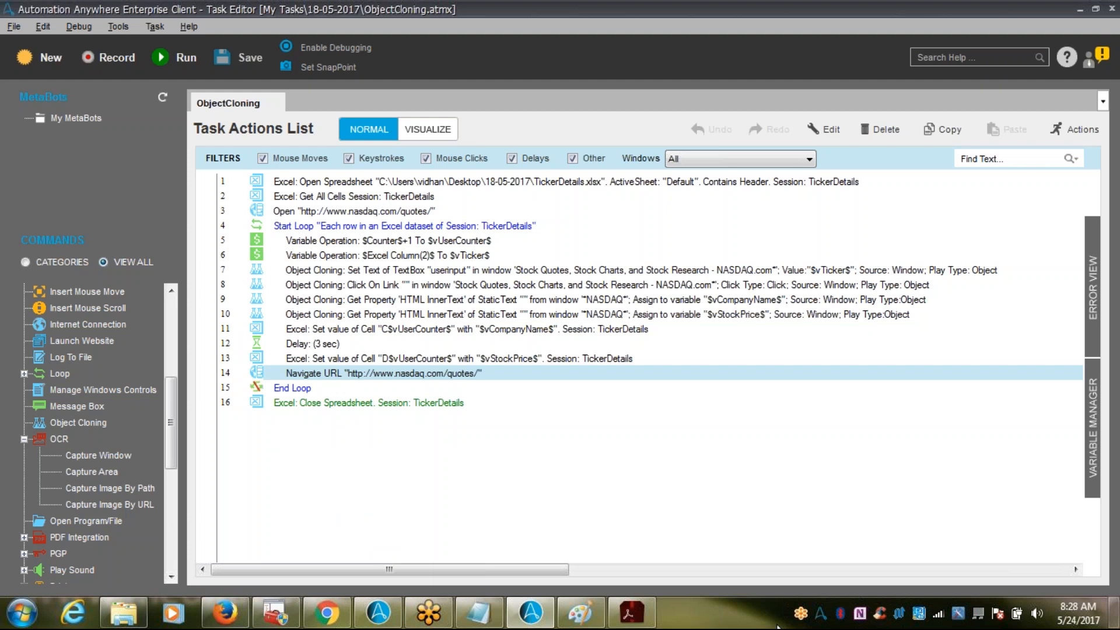
- Check the Adobe Acrobat Reader DC installer's download progress, then minimize the installer window
mouse_move(1111, 611)
left_click(774, 286)
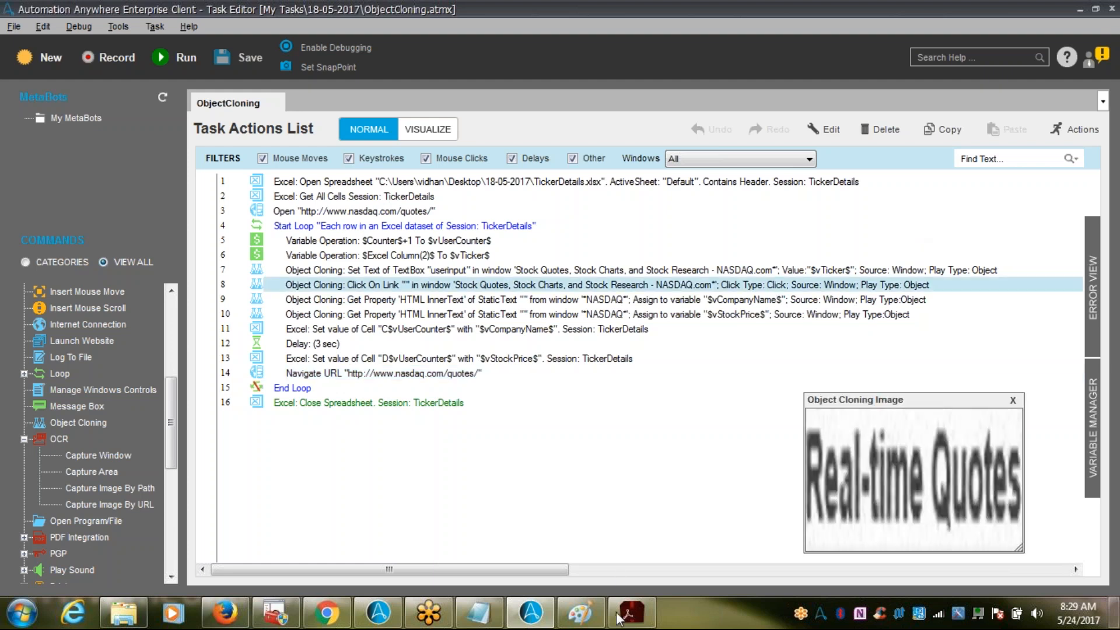
mouse_move(547, 625)
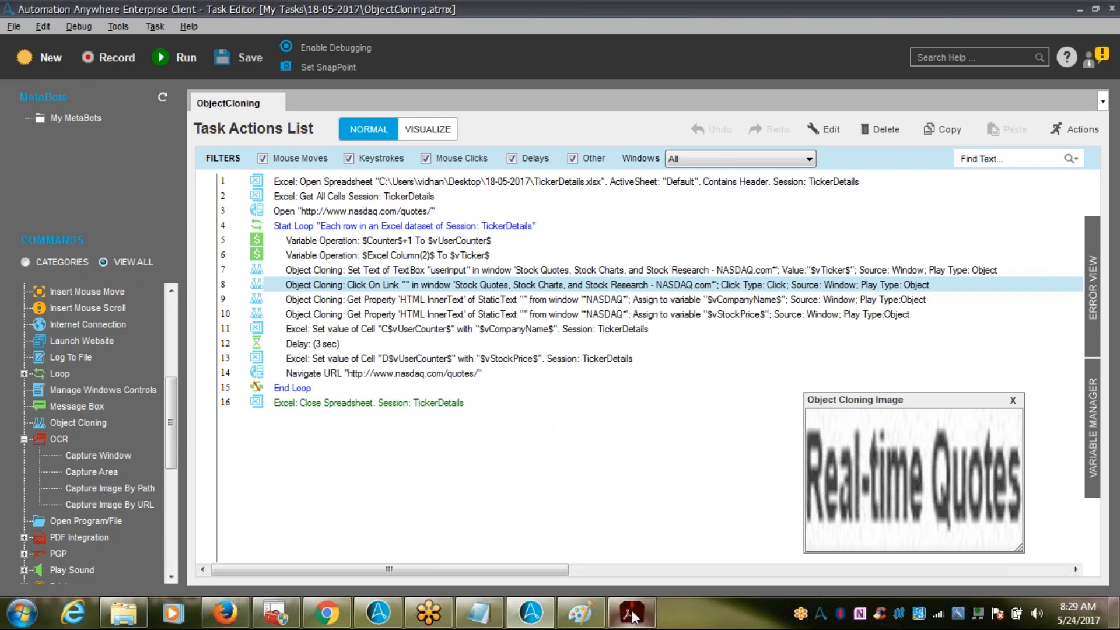
mouse_move(633, 615)
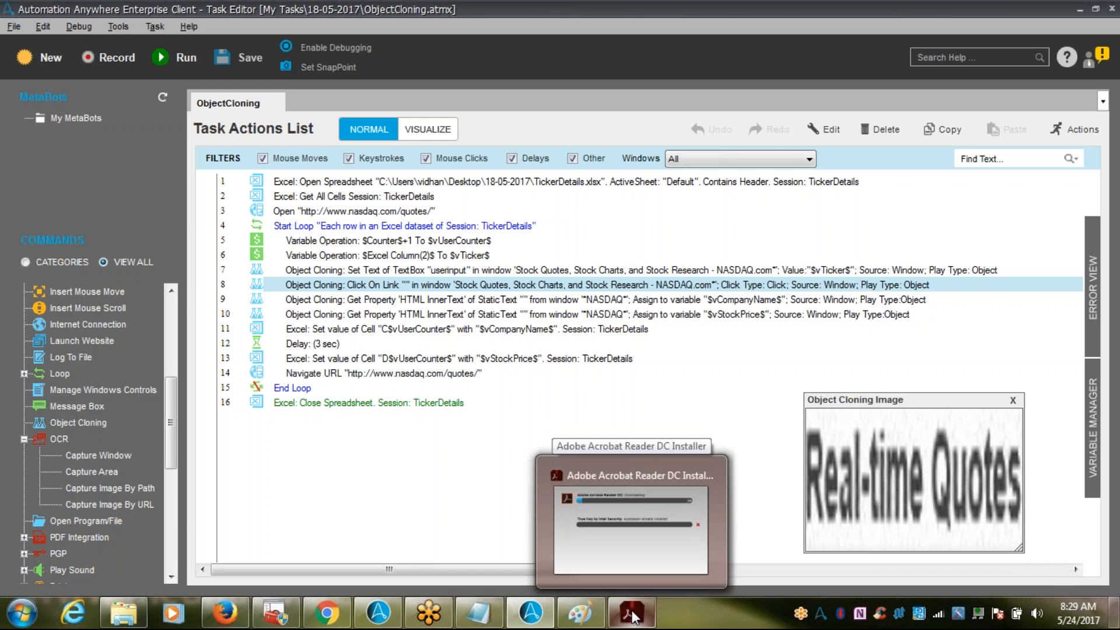
left_click(610, 530)
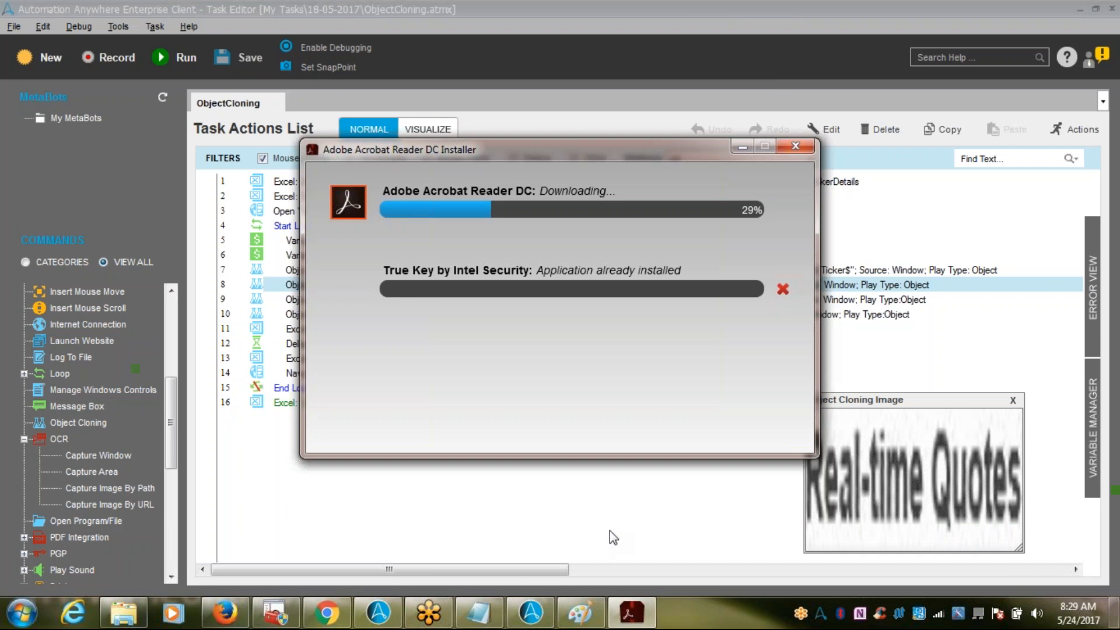
left_click(743, 146)
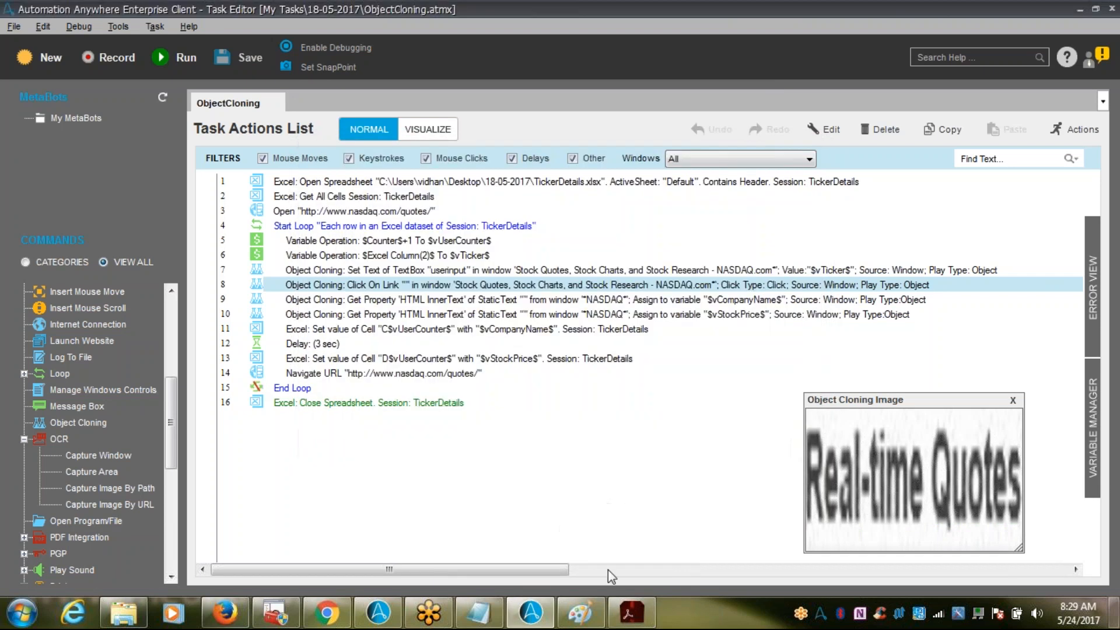
- Switch to the training notes in Notepad and append "--- No Automation" to the Image PDF item
left_click(495, 622)
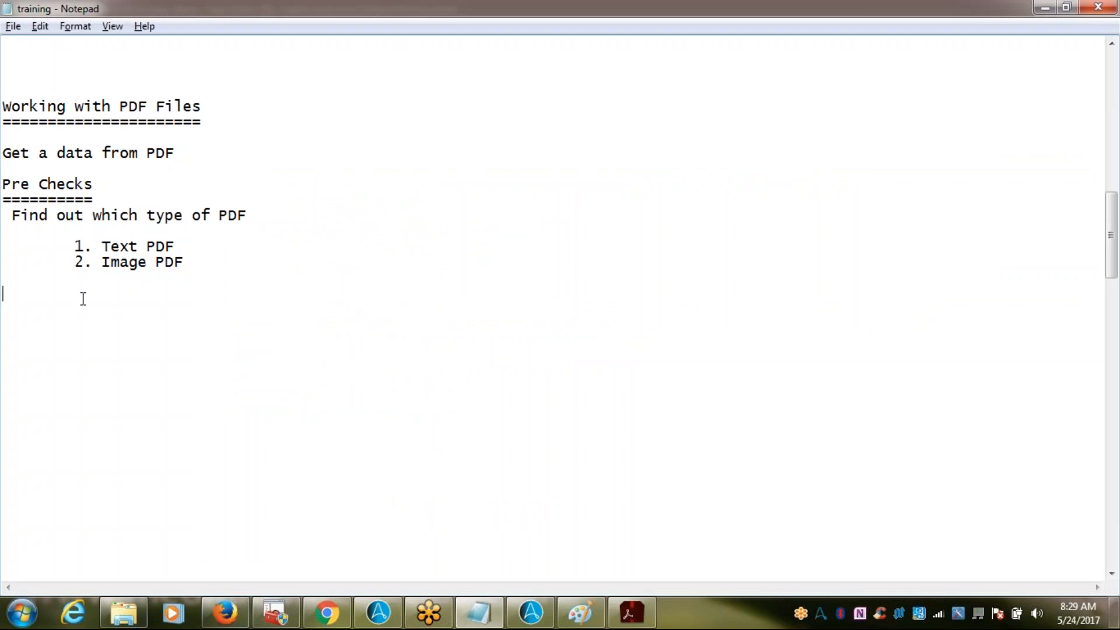
left_click(226, 266)
type("--- No Automation")
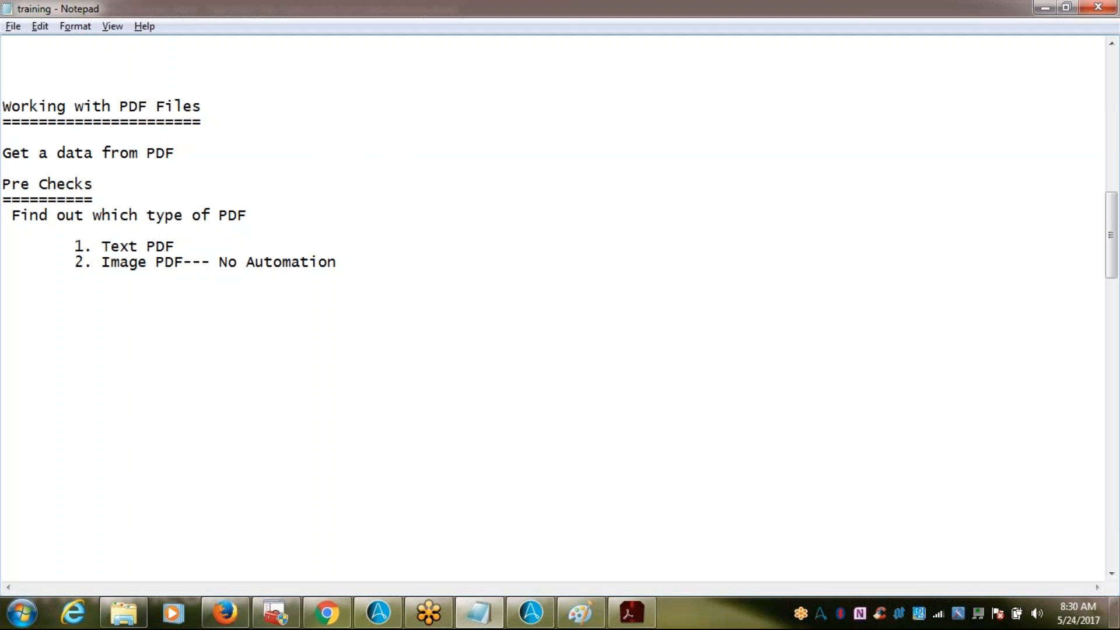
- Add blank lines below "1. Text PDF" and enter the indented sub-item "a. Structured PDF"
left_click(184, 243)
key("Return")
key("Return")
key("Return")
key("Return")
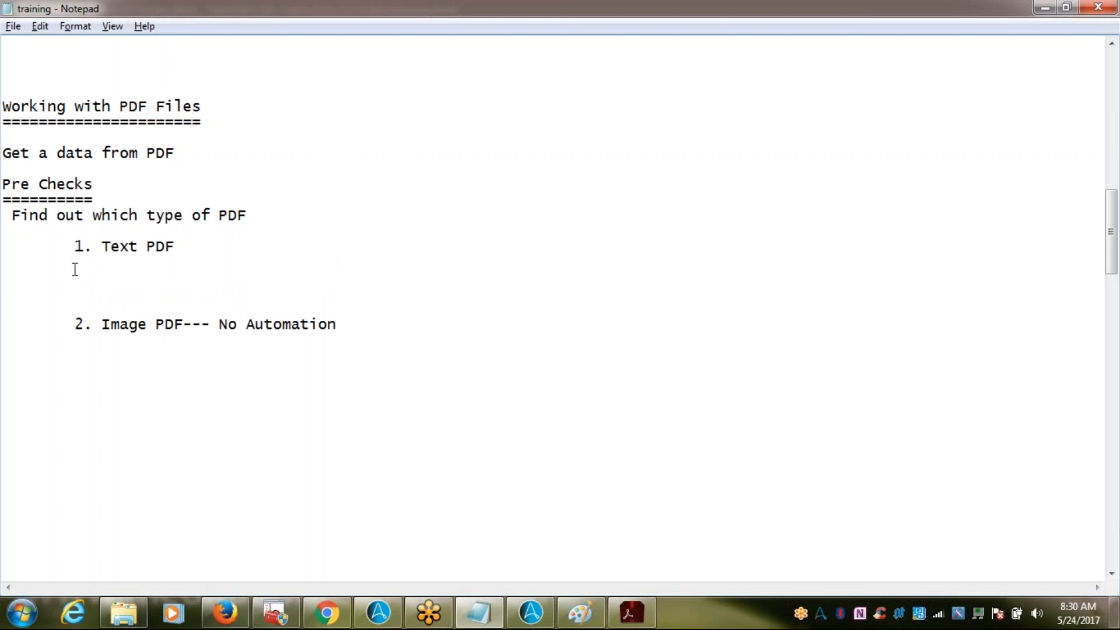
key("Up")
key("Up")
key("Up")
key("Tab")
key("Tab")
type("a. Structu")
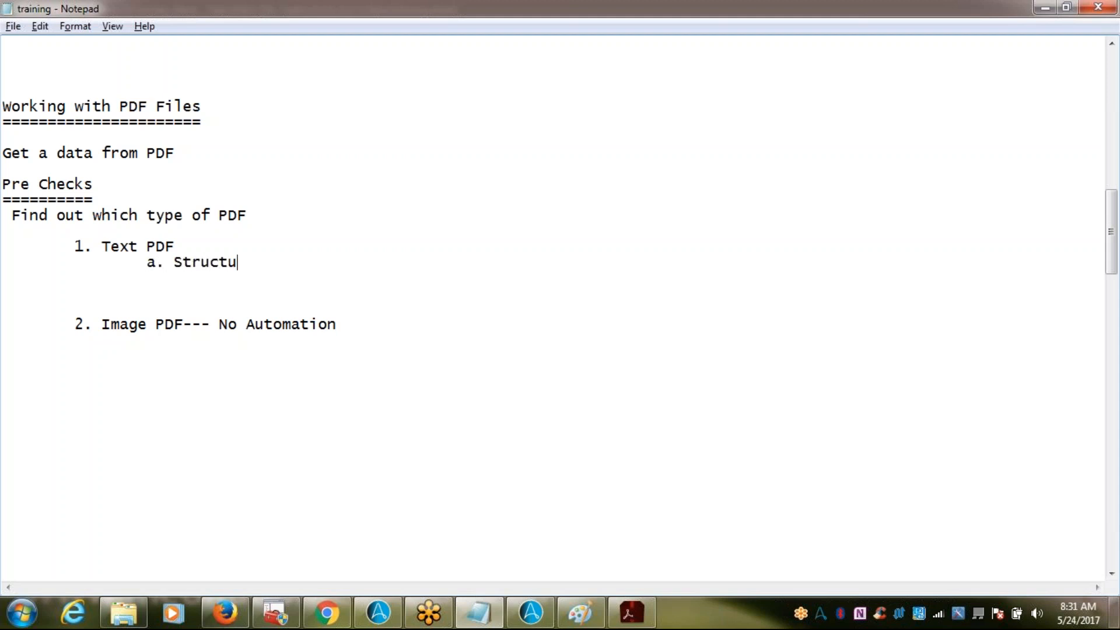
type("red PDF")
- Add a second indented sub-item, "b. Unstructured PDF", beneath the Structured PDF entry
key("Return")
key("Tab")
key("Tab")
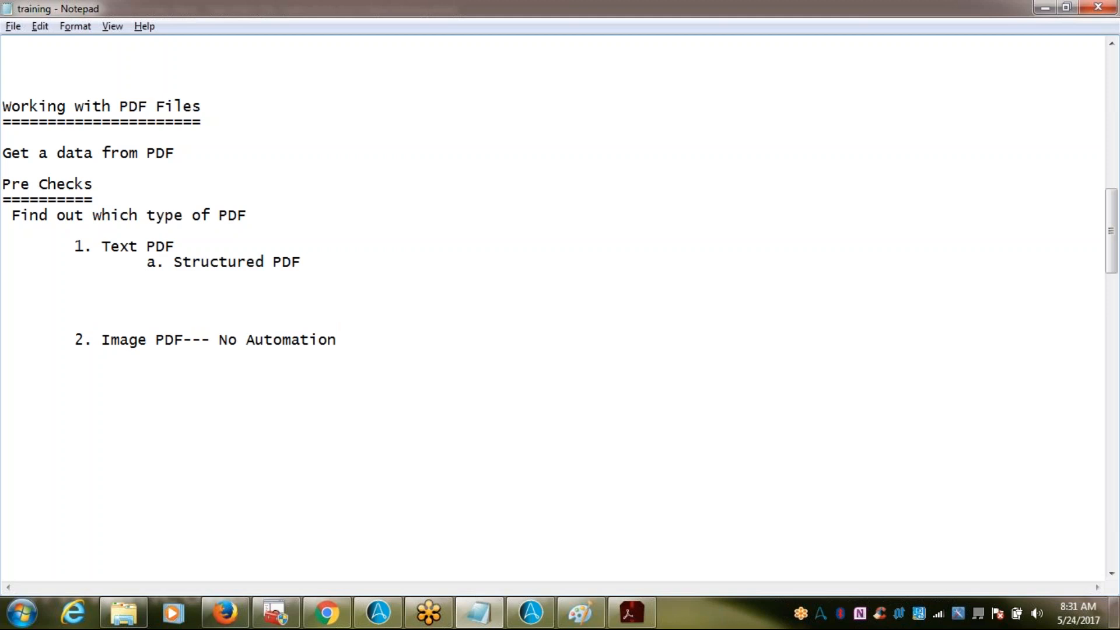
type("b. Unstructured PDF")
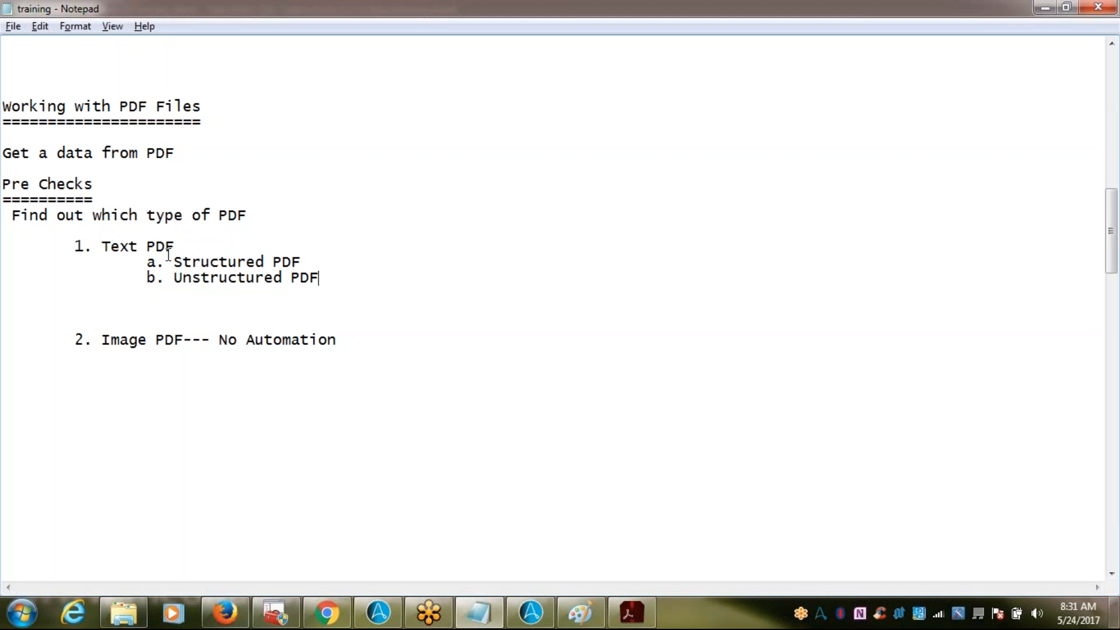
- Bring up the Adobe Acrobat Reader DC installer to check its download progress, then return to the notes
left_click(316, 261)
left_click(650, 615)
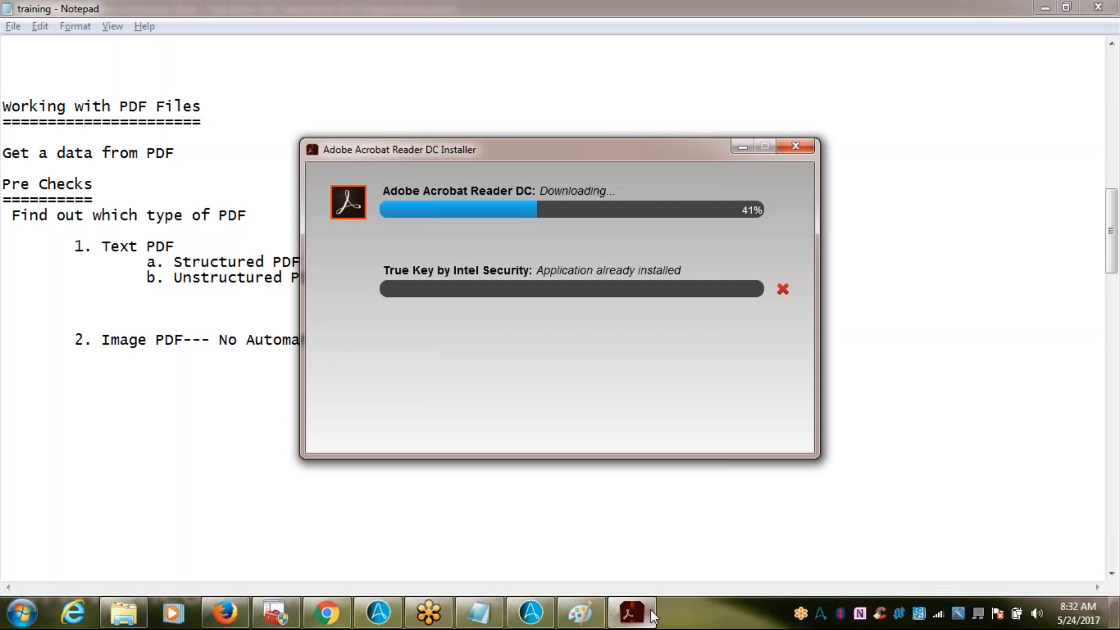
left_click(650, 615)
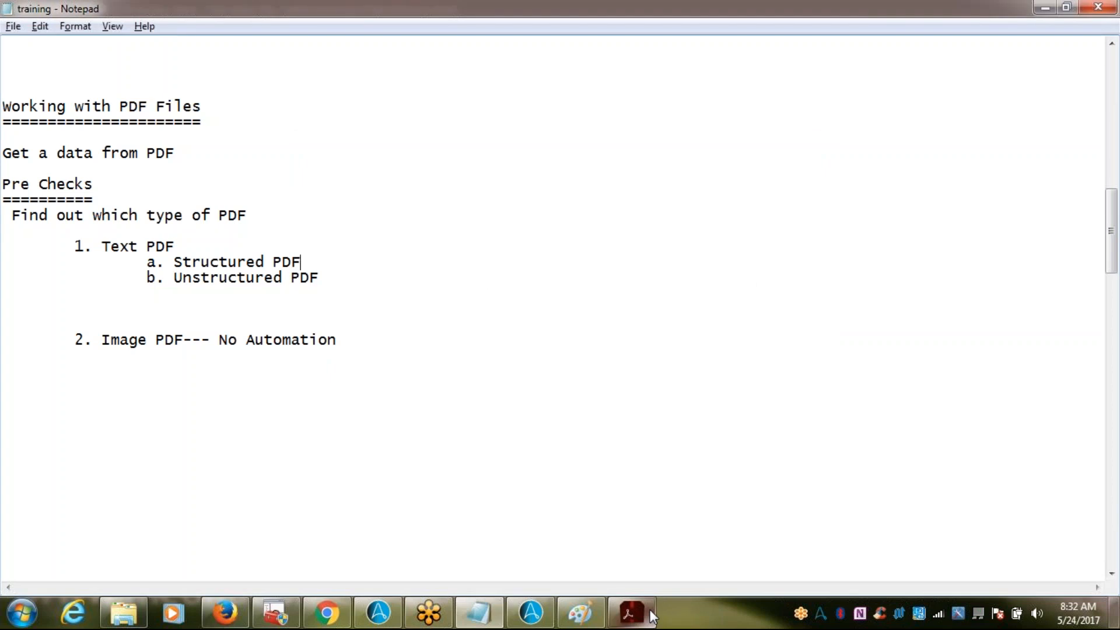
- Insert a blank line between "1. Text PDF" and its Structured and Unstructured PDF sub-items
left_click(241, 251)
key("Return")
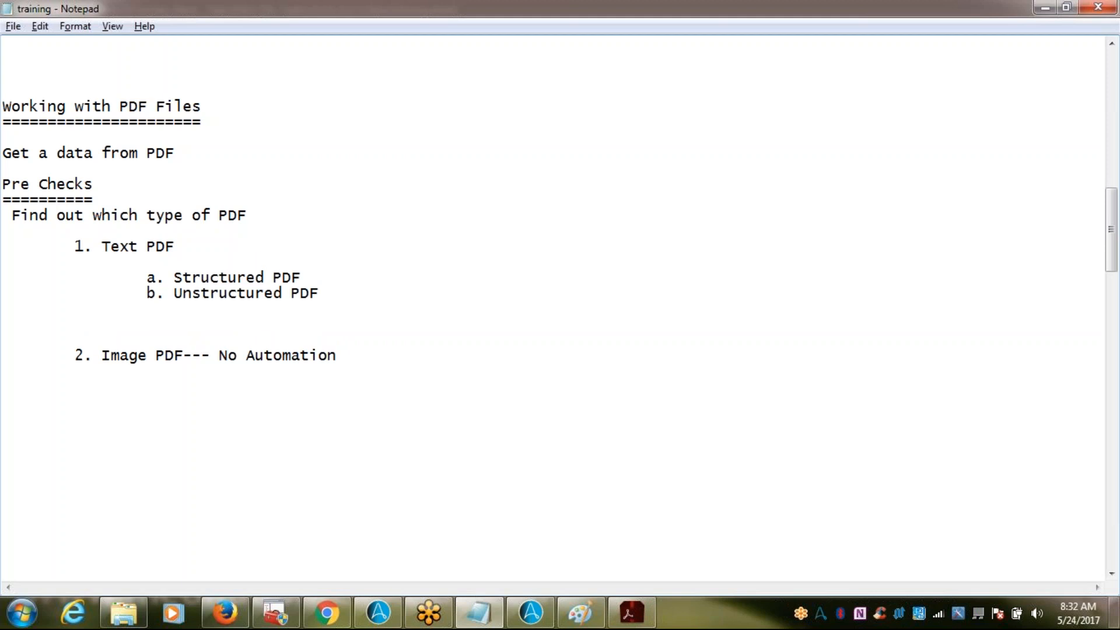
left_click(331, 295)
- Briefly view the Adobe Reader download page in Chrome and recheck the installer window
left_click(347, 620)
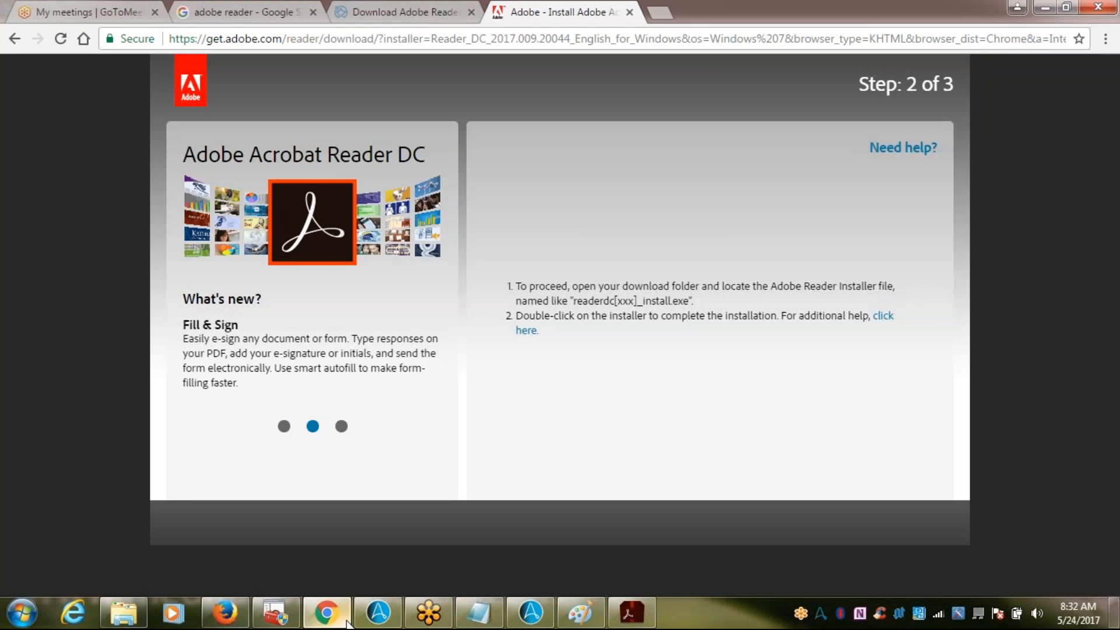
left_click(347, 621)
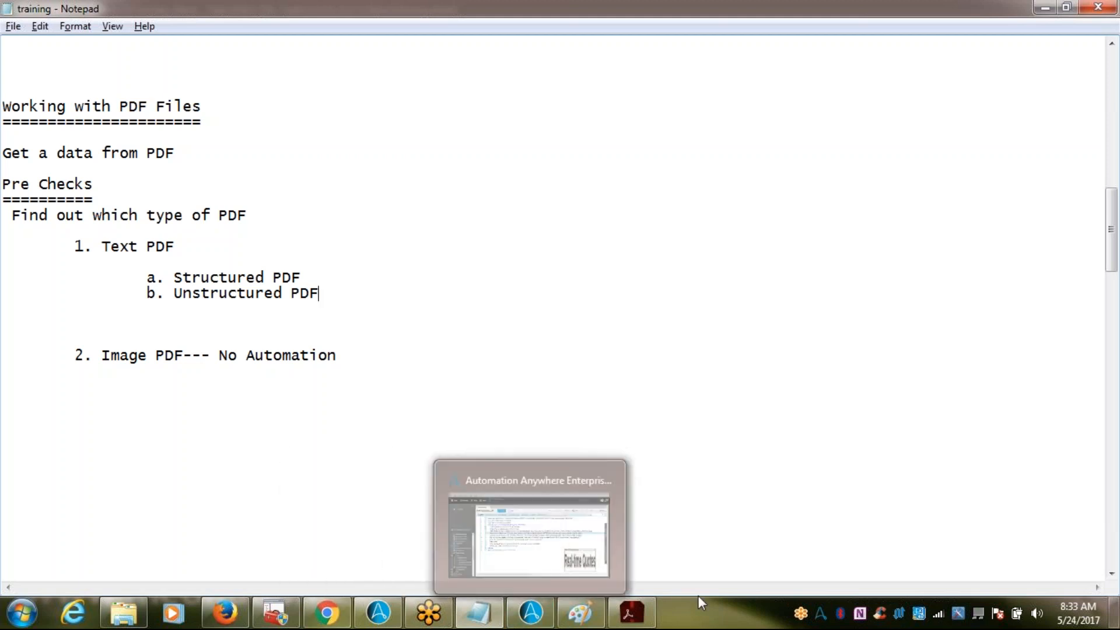
left_click(630, 613)
left_click(629, 612)
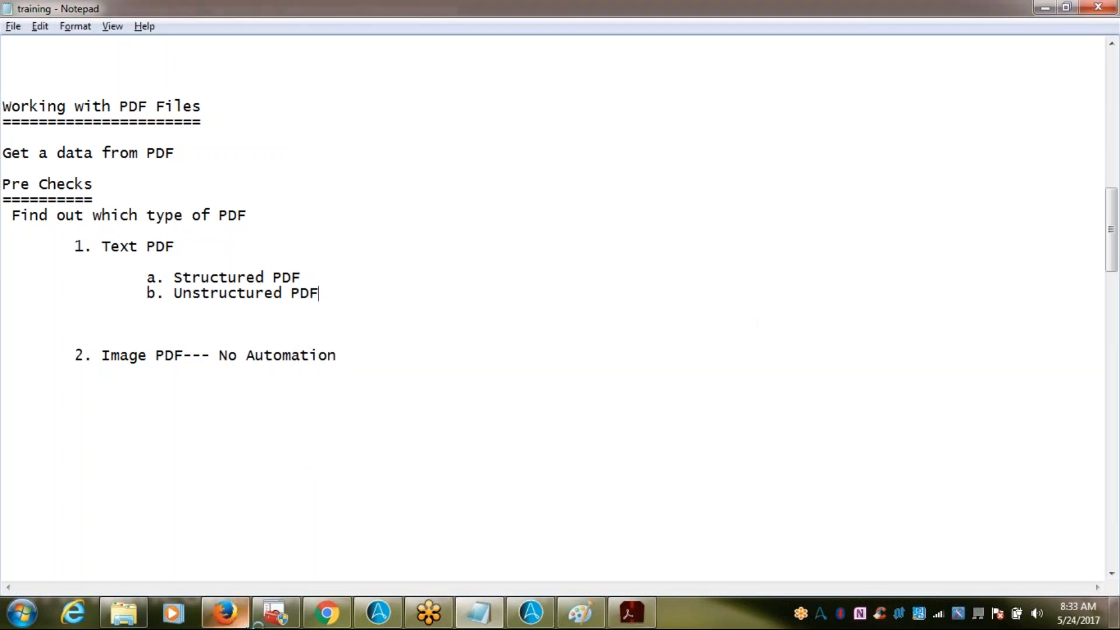
- Switch to Chrome and open a new tab ready for a search
left_click(327, 613)
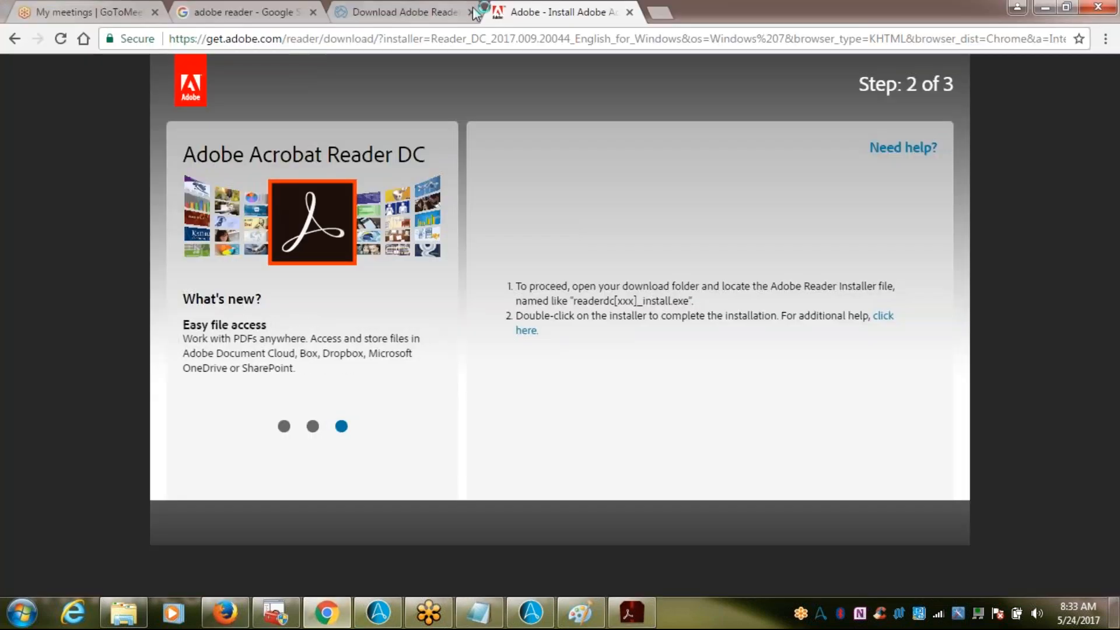
left_click(659, 13)
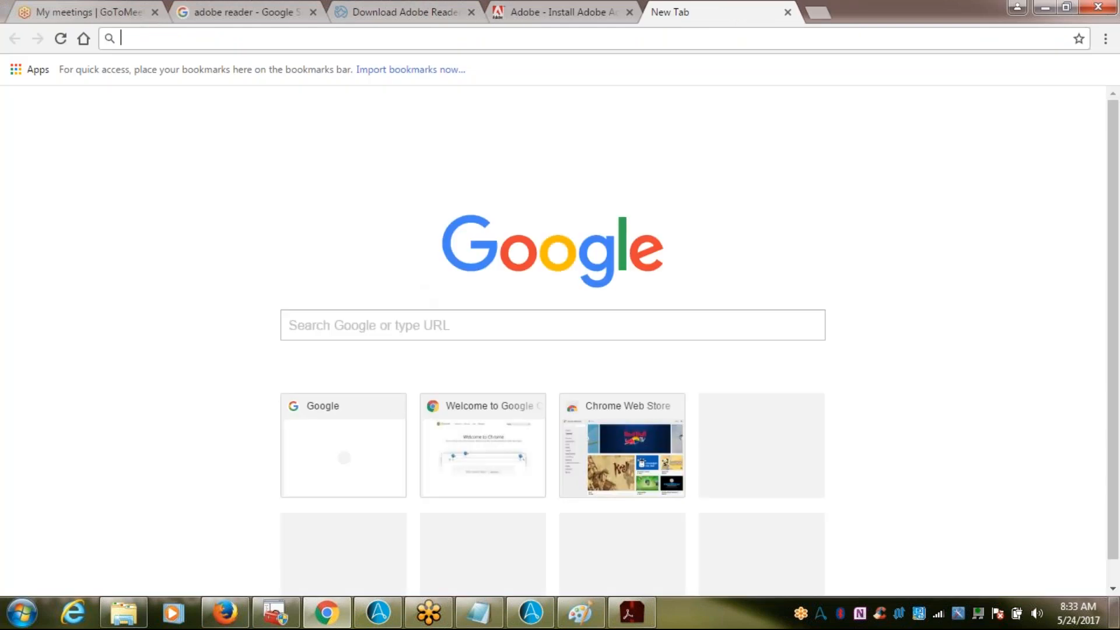
left_click(411, 325)
type("teal")
key("BackSpace")
key("BackSpace")
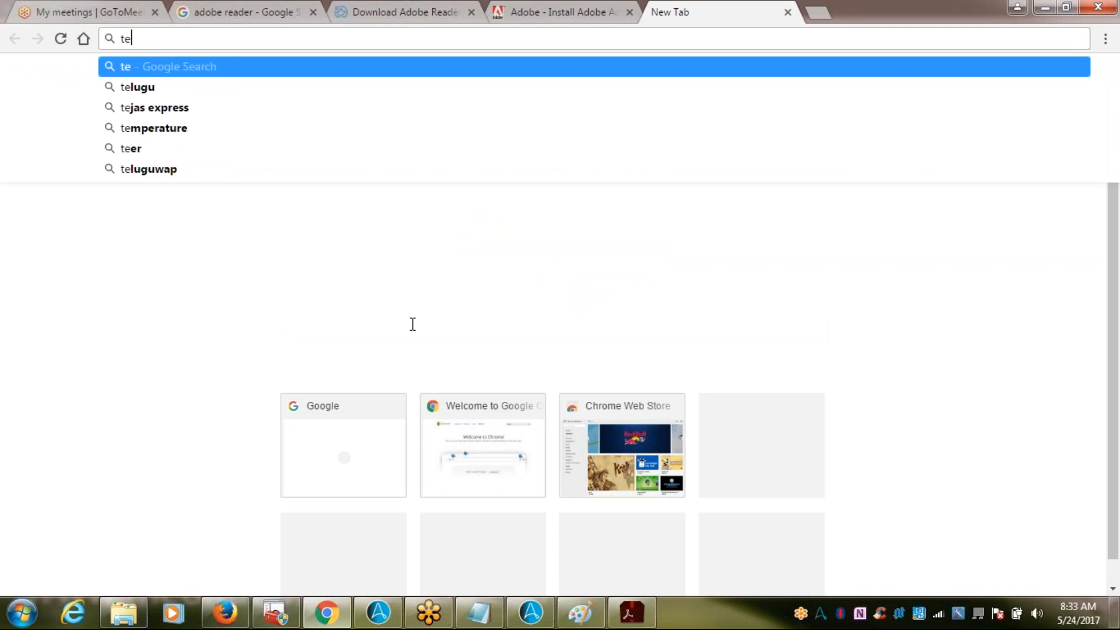
type("ele")
key("BackSpace")
key("BackSpace")
key("BackSpace")
key("BackSpace")
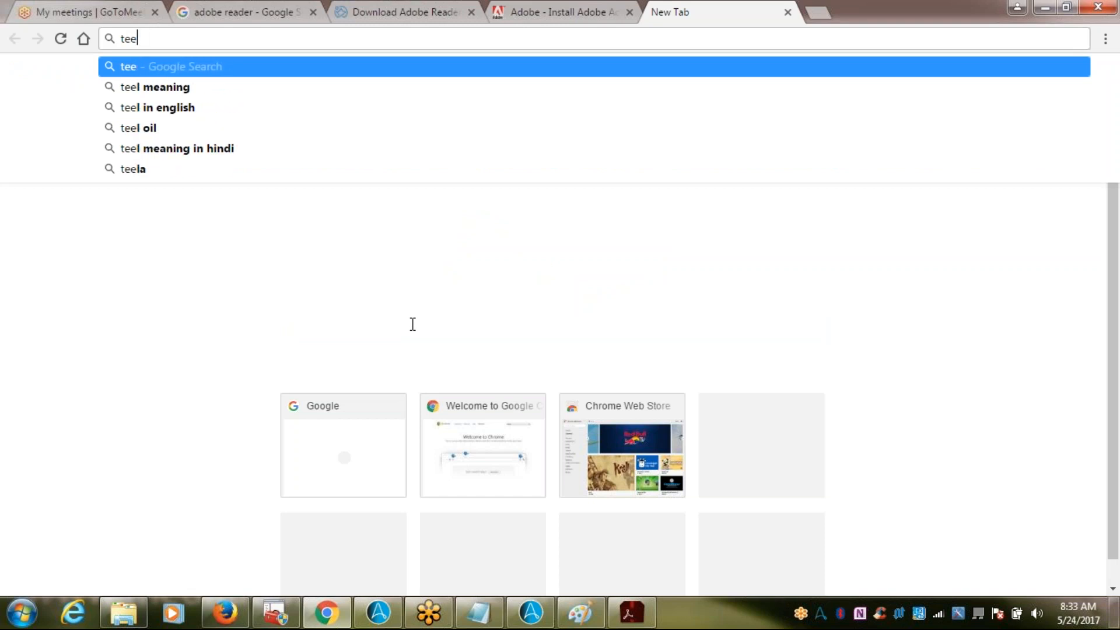
type("elec")
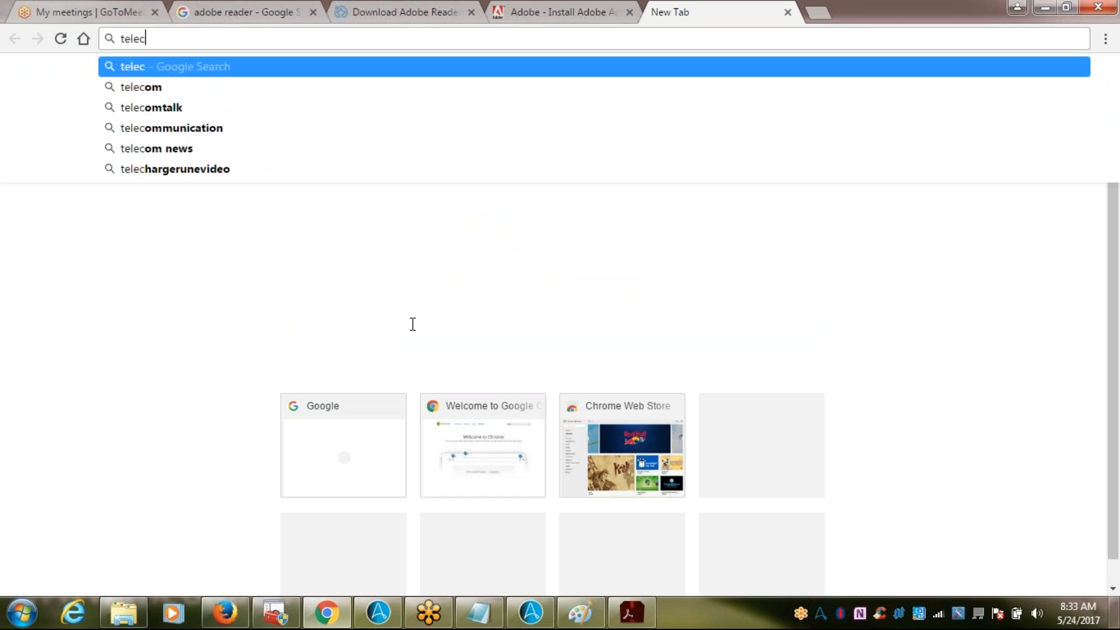
type("o")
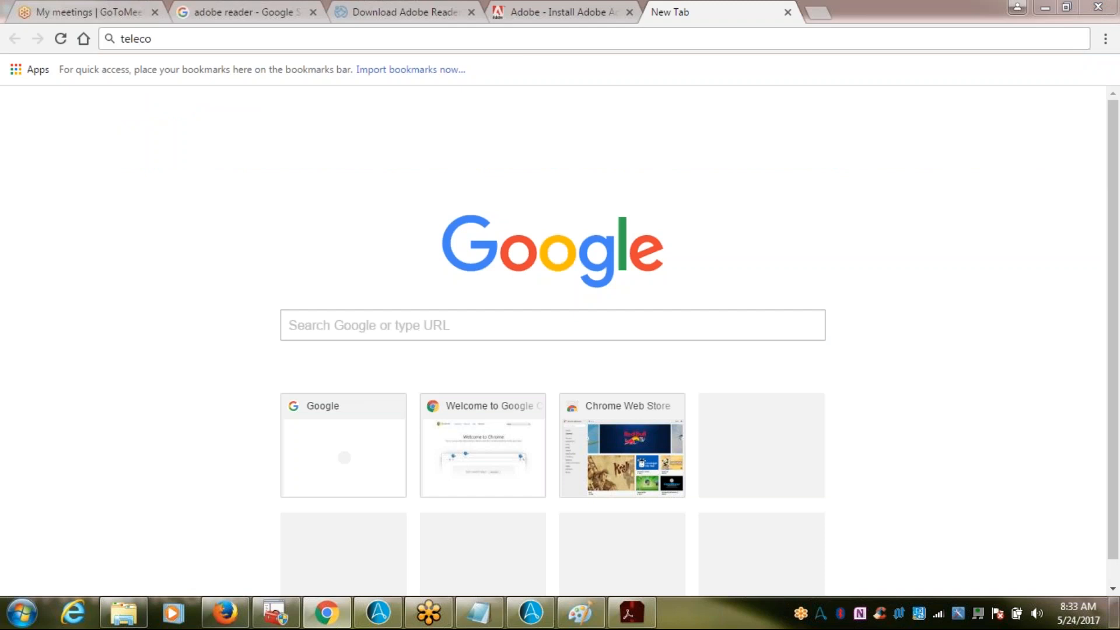
left_click(188, 36)
key("BackSpace")
key("BackSpace")
key("BackSpace")
key("BackSpace")
key("BackSpace")
key("BackSpace")
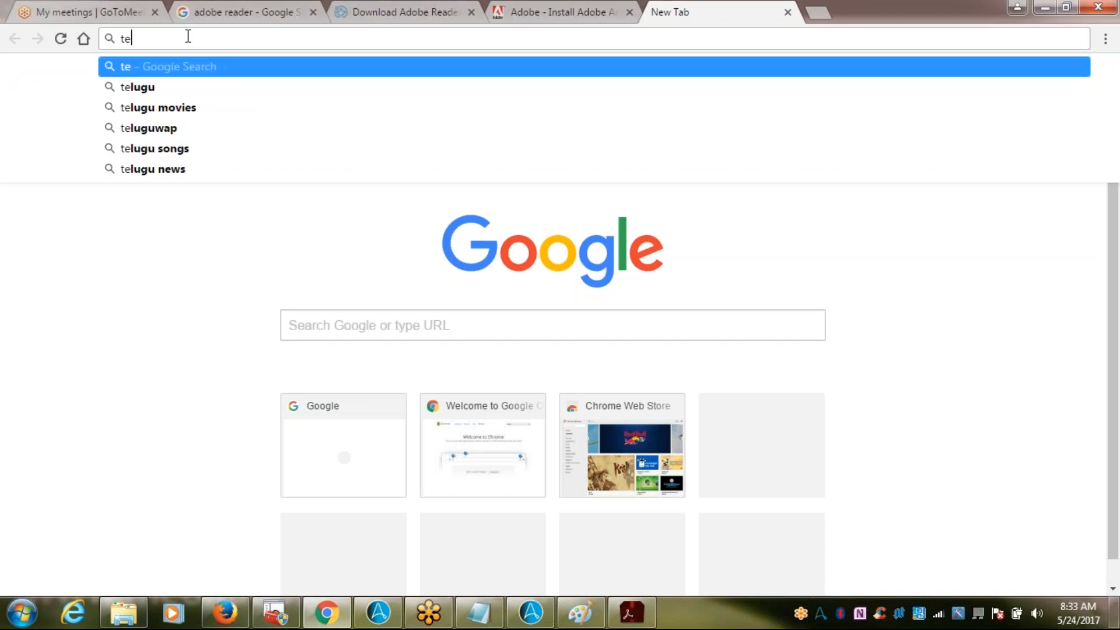
- Search Google for "telephone bill format" and open the sample AT&T phone bill image from the results
type("te")
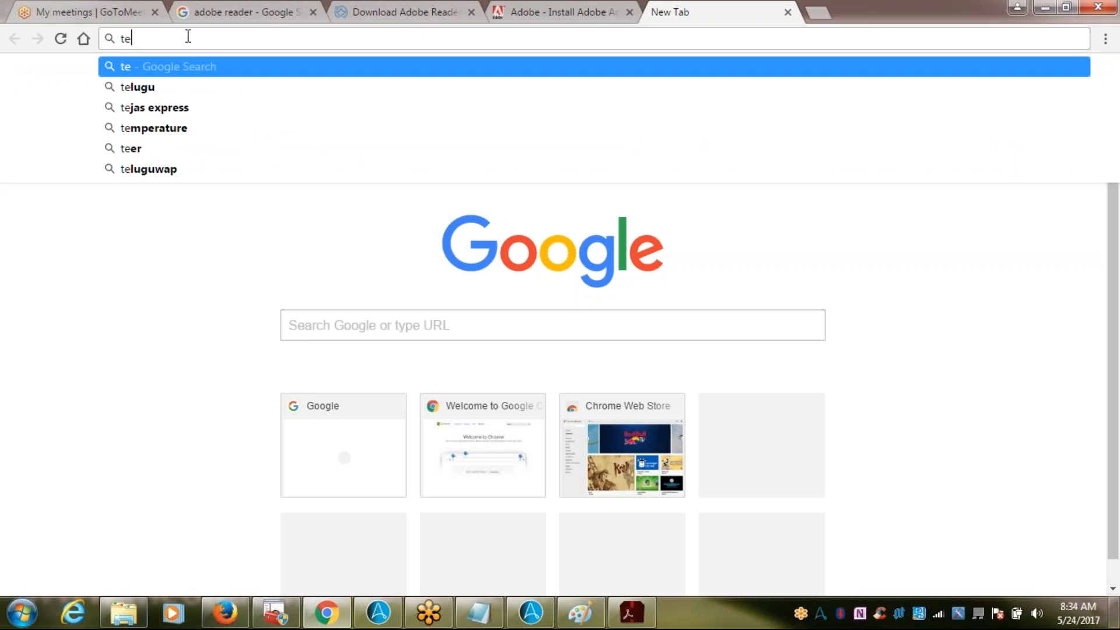
type("le")
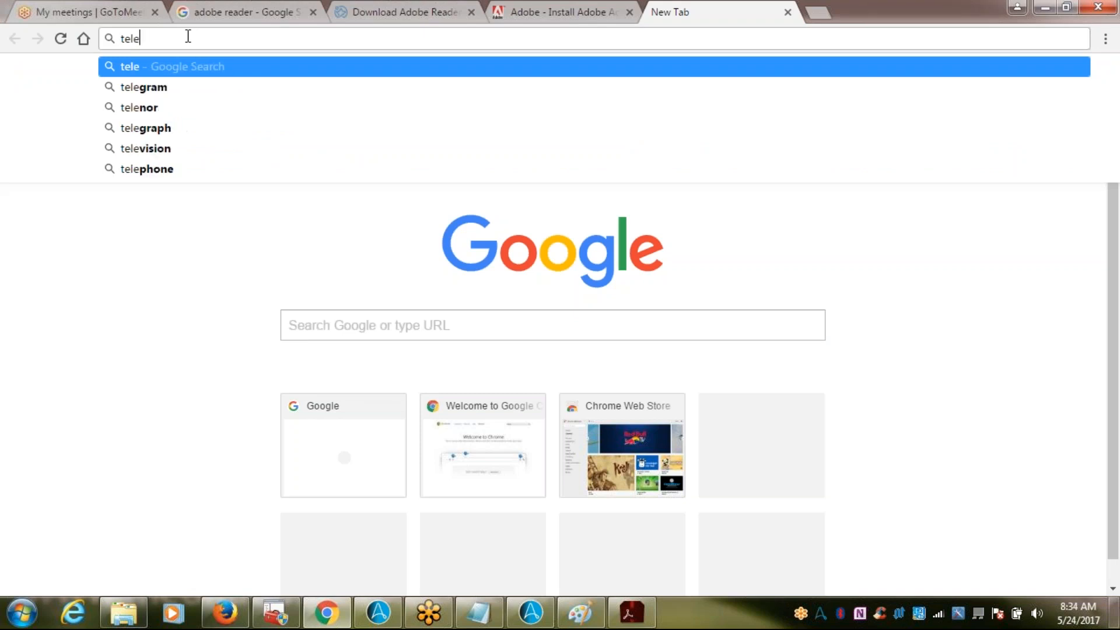
type("com")
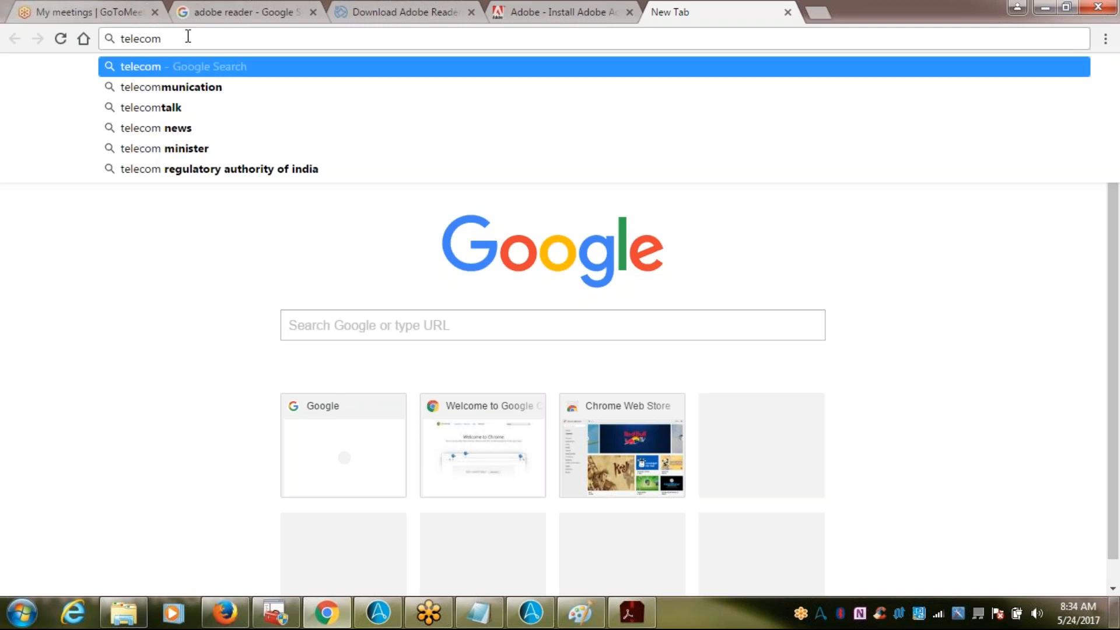
key("BackSpace")
key("BackSpace")
key("BackSpace")
type("phone bill")
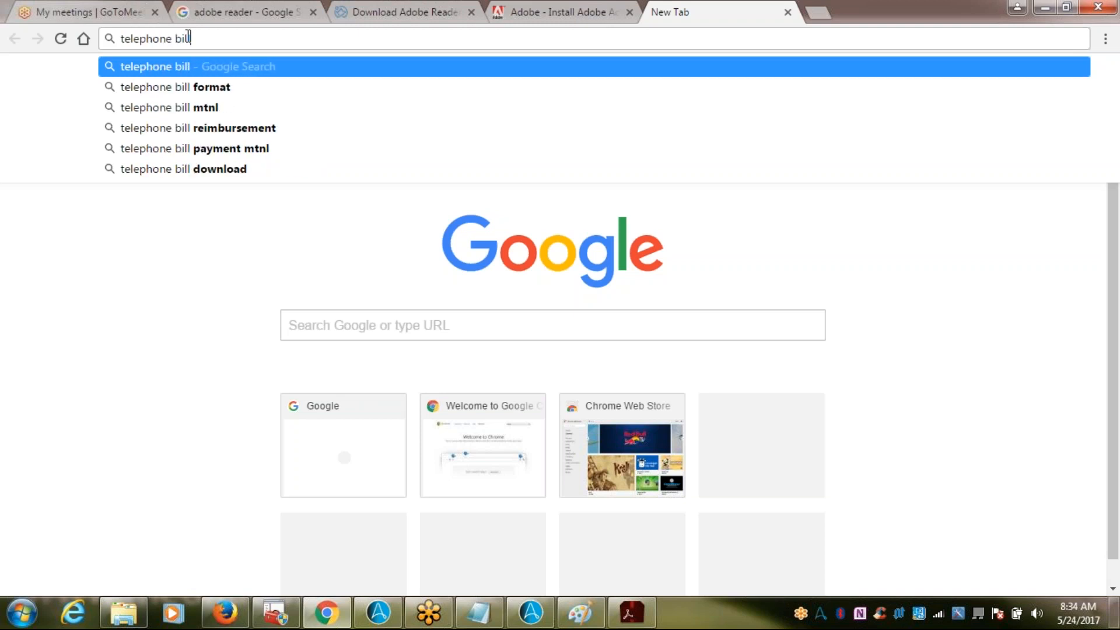
key("Down")
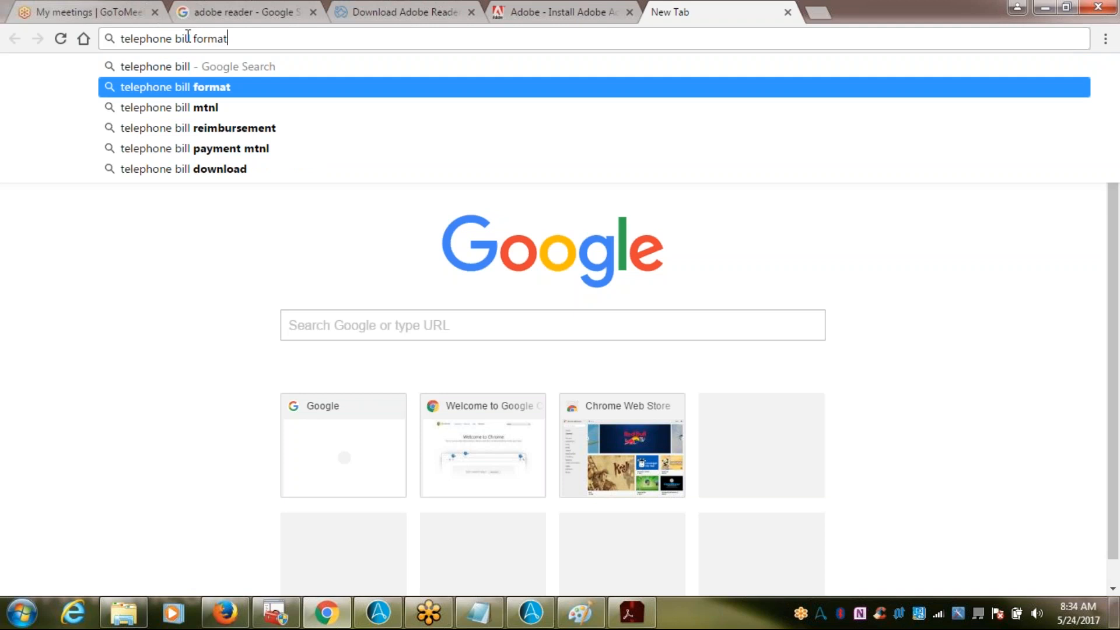
key("Return")
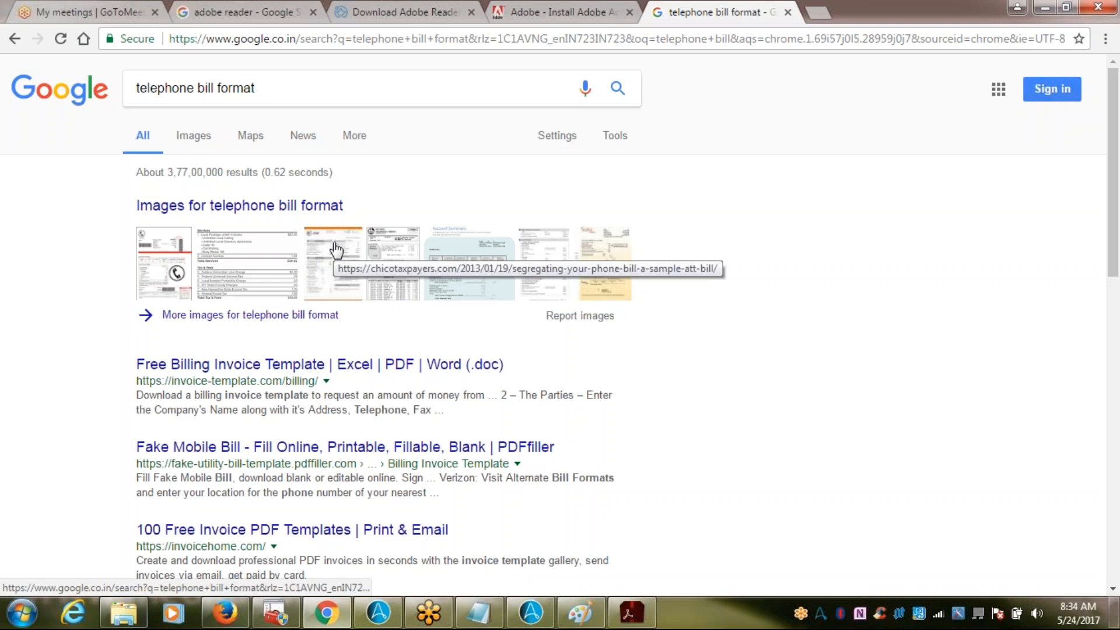
left_click(336, 249)
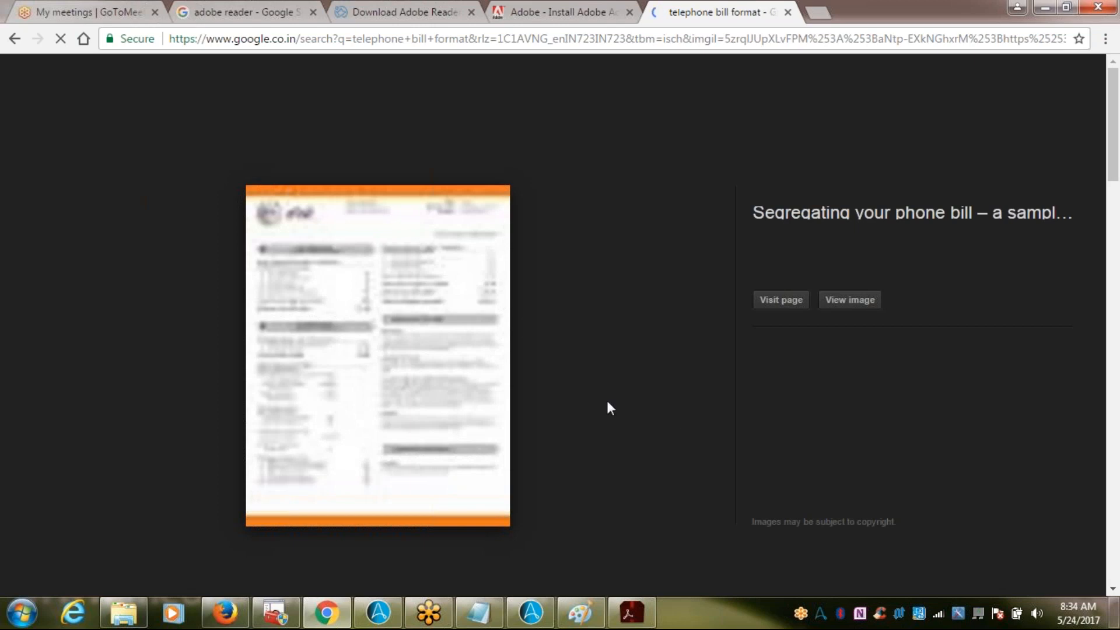
- Show the Windows desktop and open the 18-05-2017 folder
key("super+d")
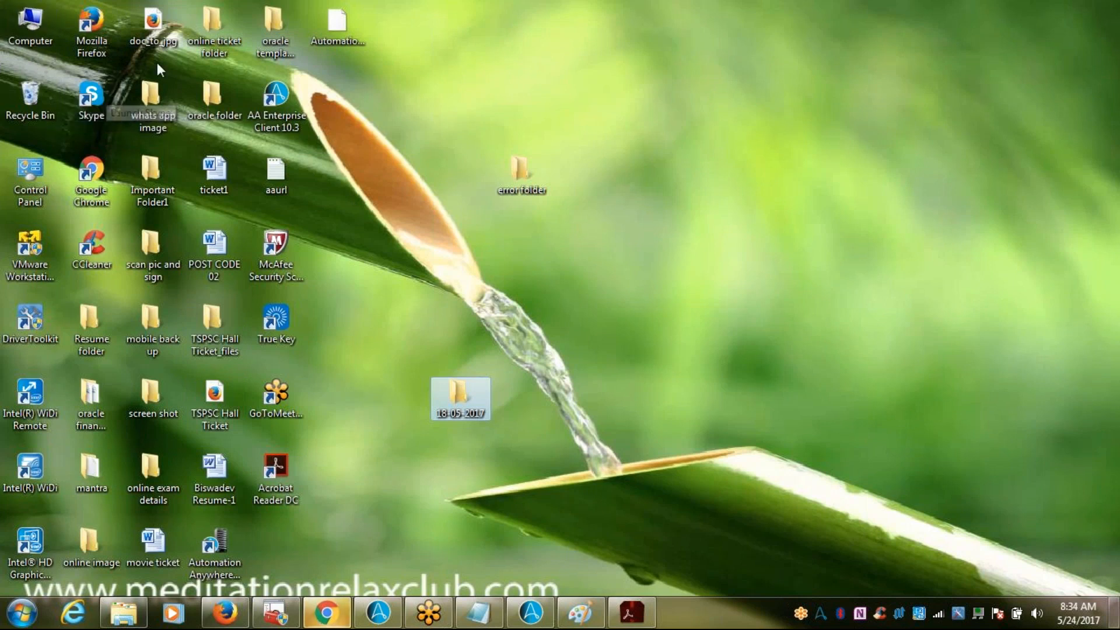
left_click(36, 41)
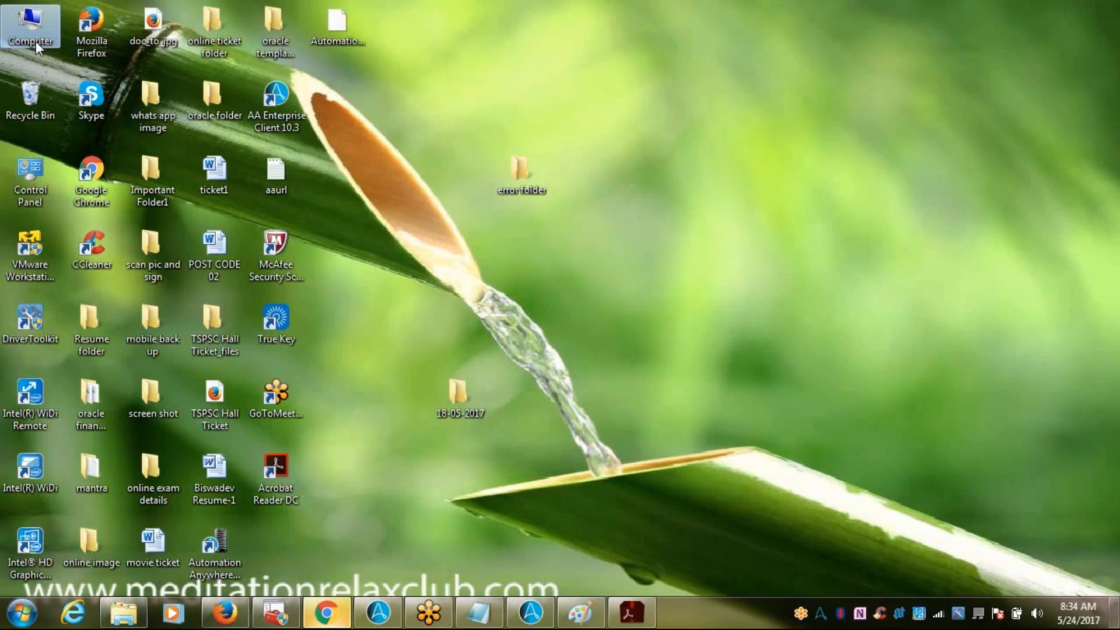
left_click(334, 30)
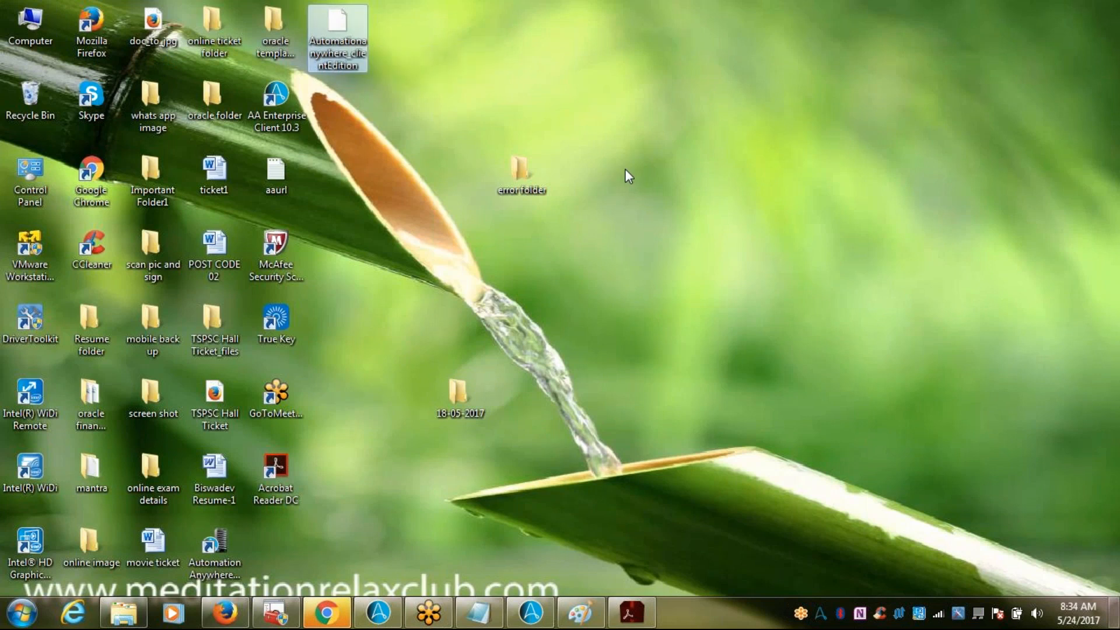
double_click(461, 405)
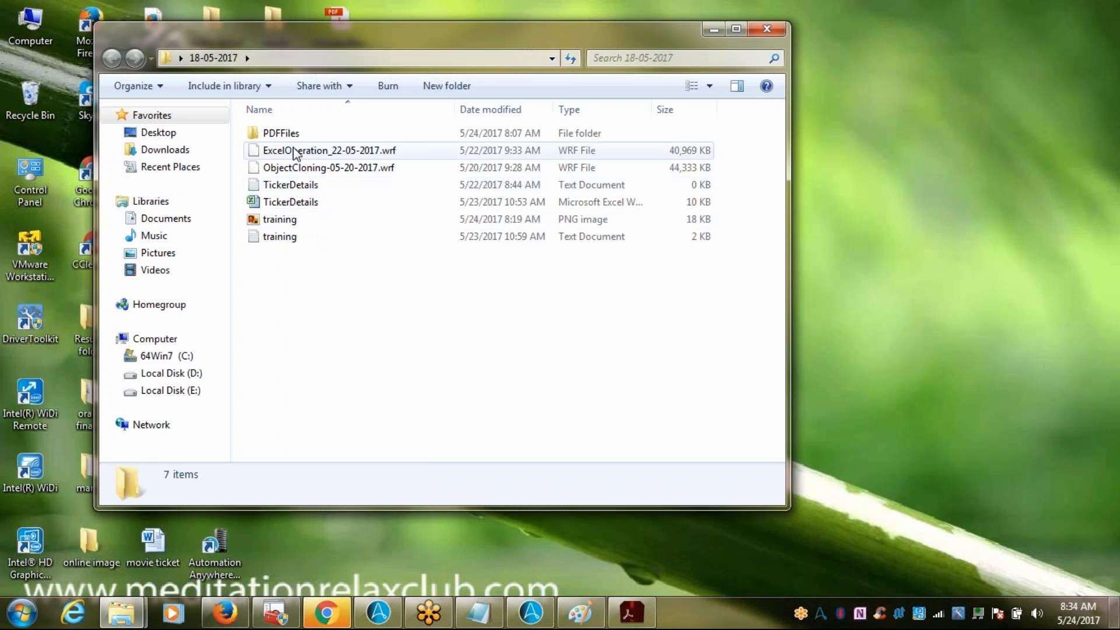
- Open the PDFFiles folder and open the Reliance bill PDF whose file name ends in _20__1
left_click(296, 138)
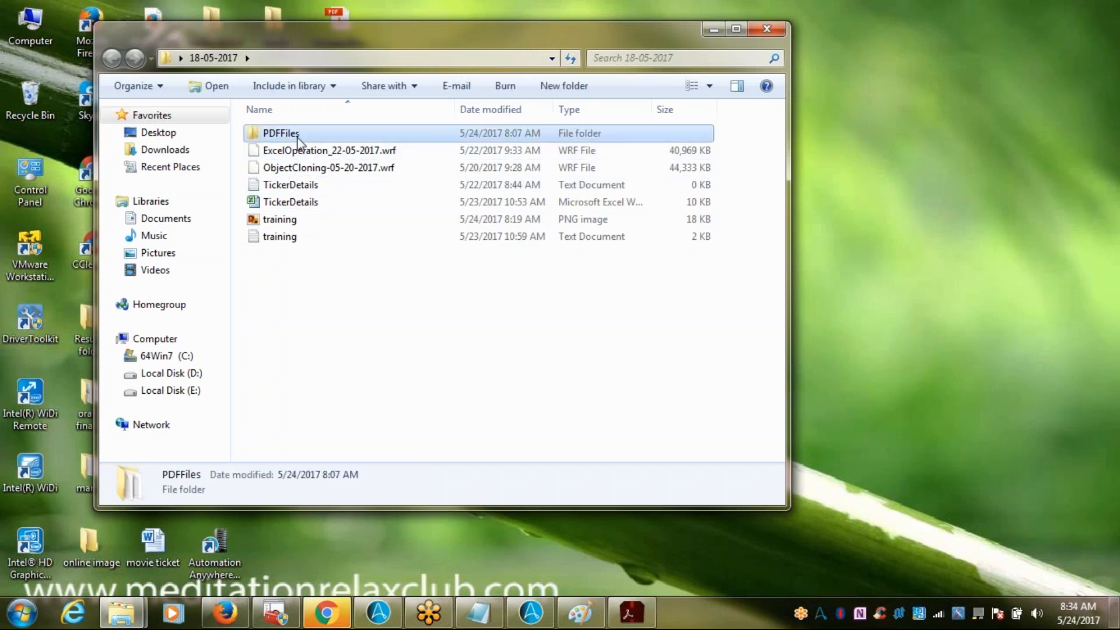
double_click(298, 139)
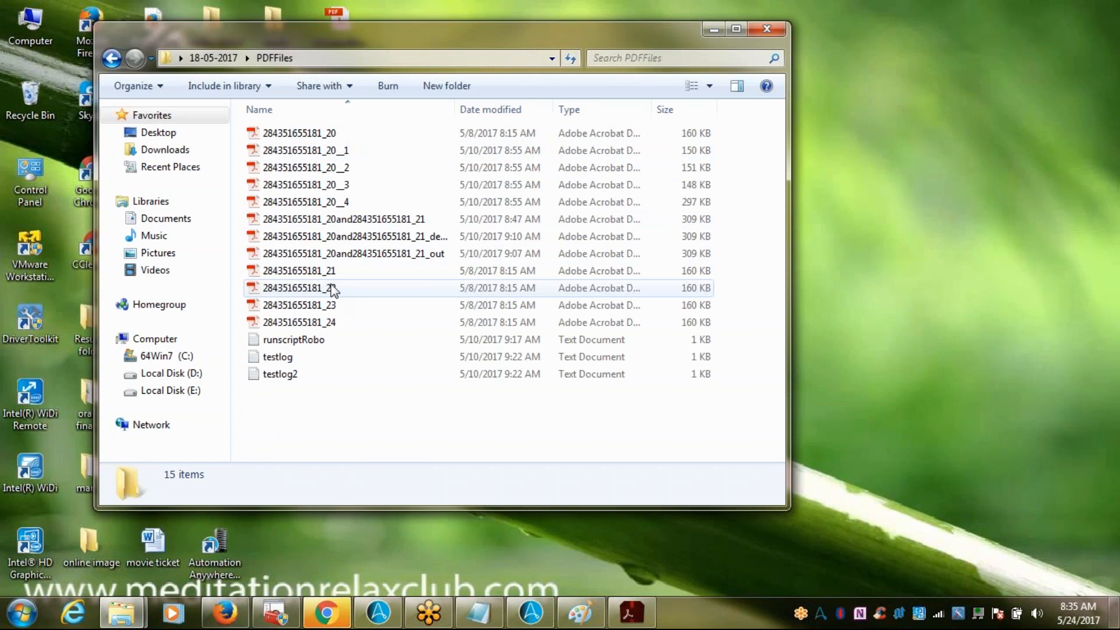
double_click(332, 153)
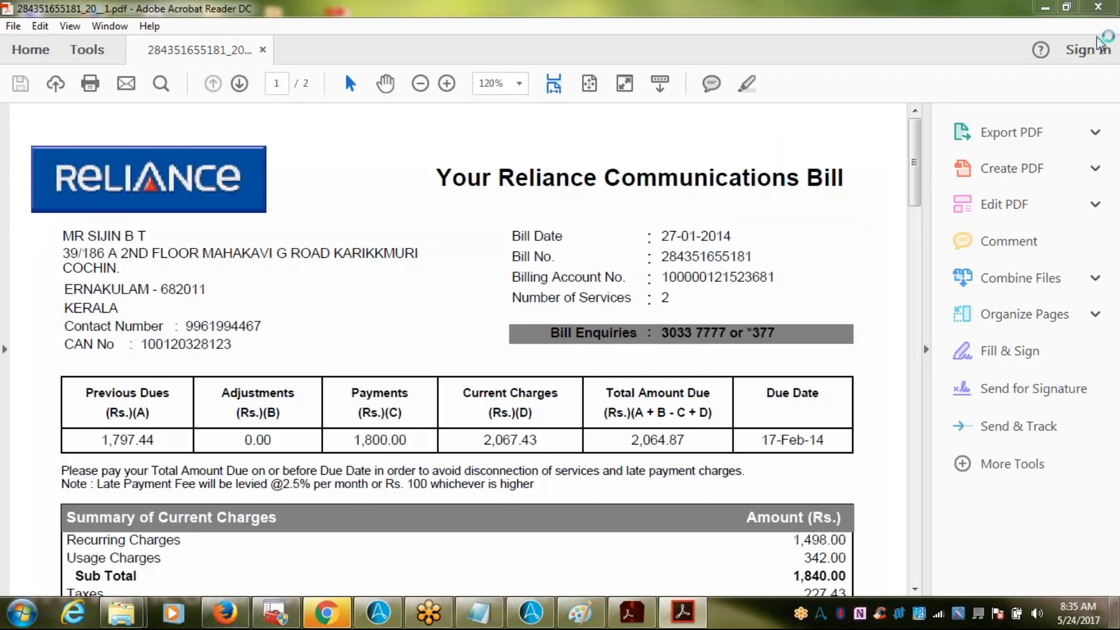
- Hide the tools pane, set the bill's zoom to 100%, and dismiss the Acrobat Reader introduction
left_click(927, 349)
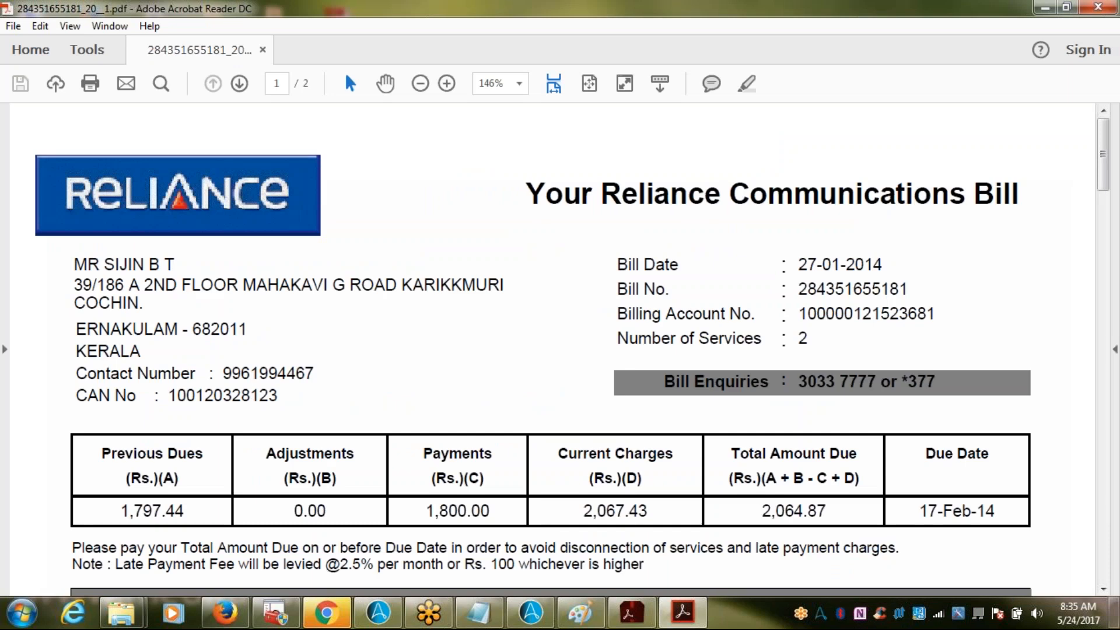
left_click(518, 85)
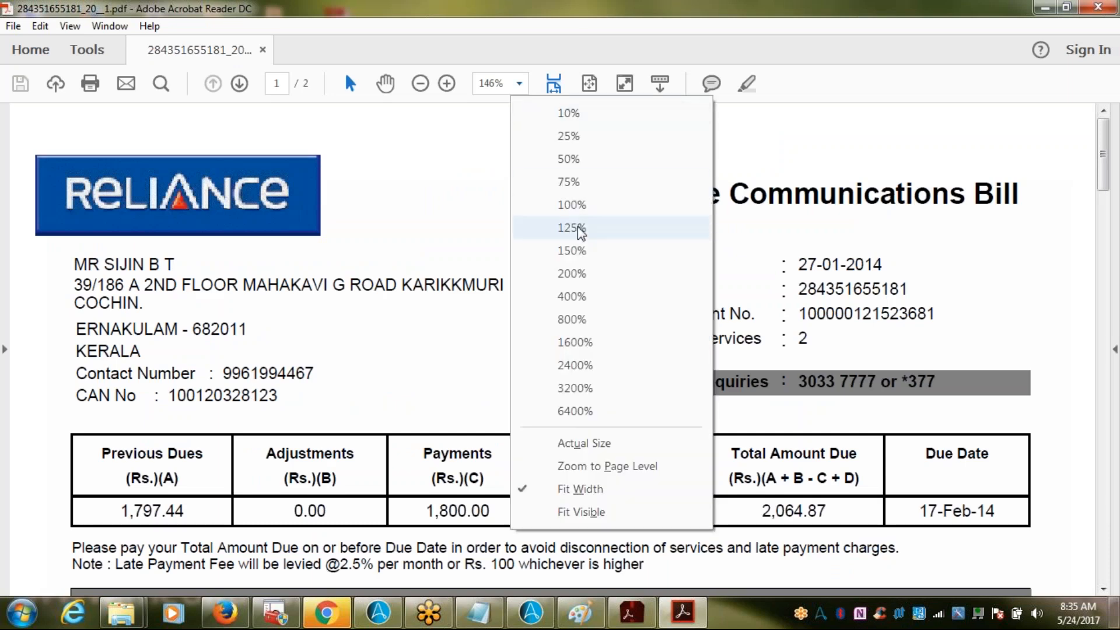
left_click(575, 205)
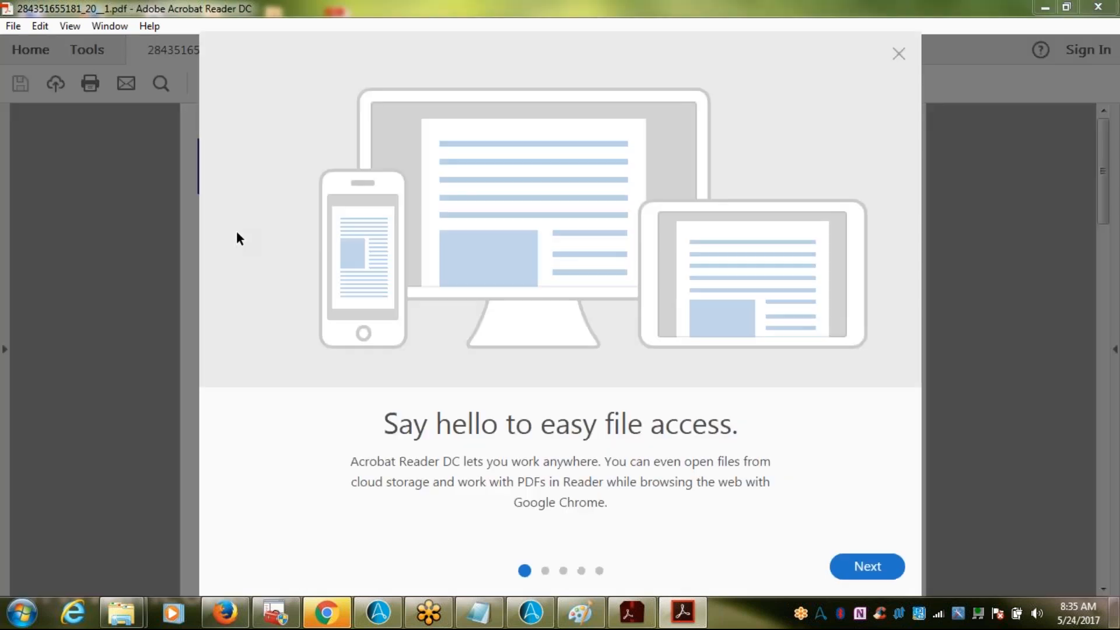
left_click(898, 53)
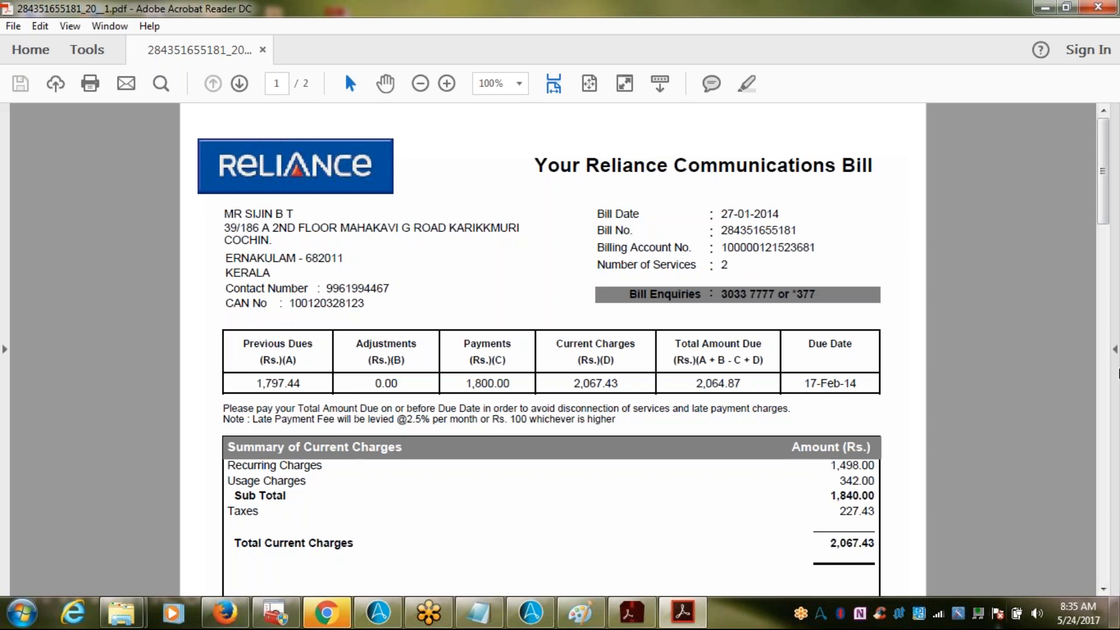
- Examine the Reliance bill from its header through the payment slip, return to the beginning, and clear the page selection
left_click(354, 465)
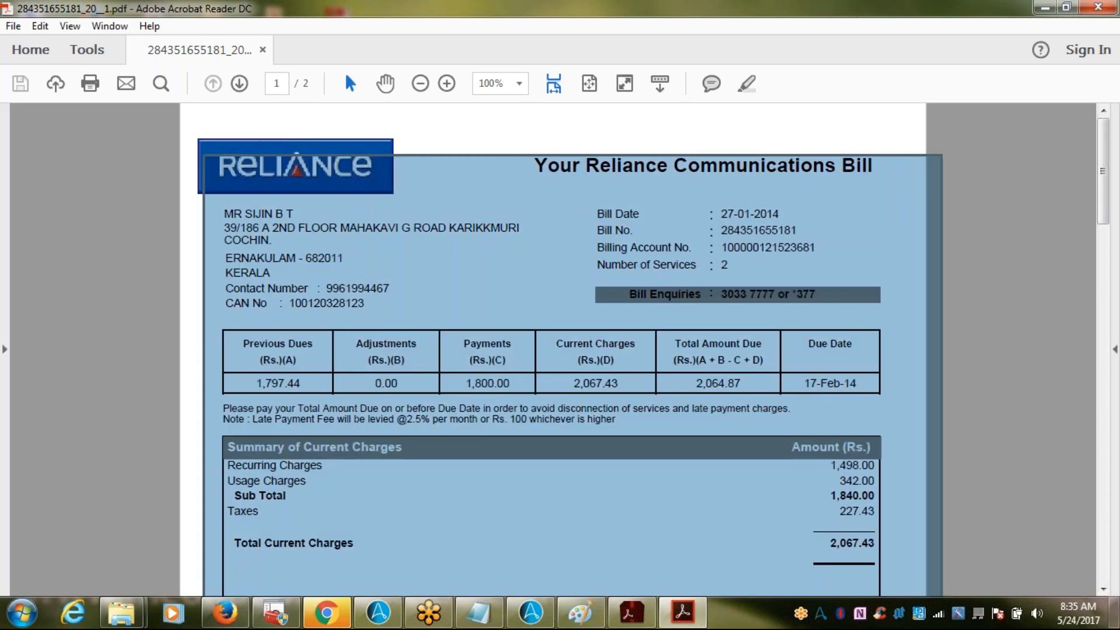
scroll(553, 349, "down", 4)
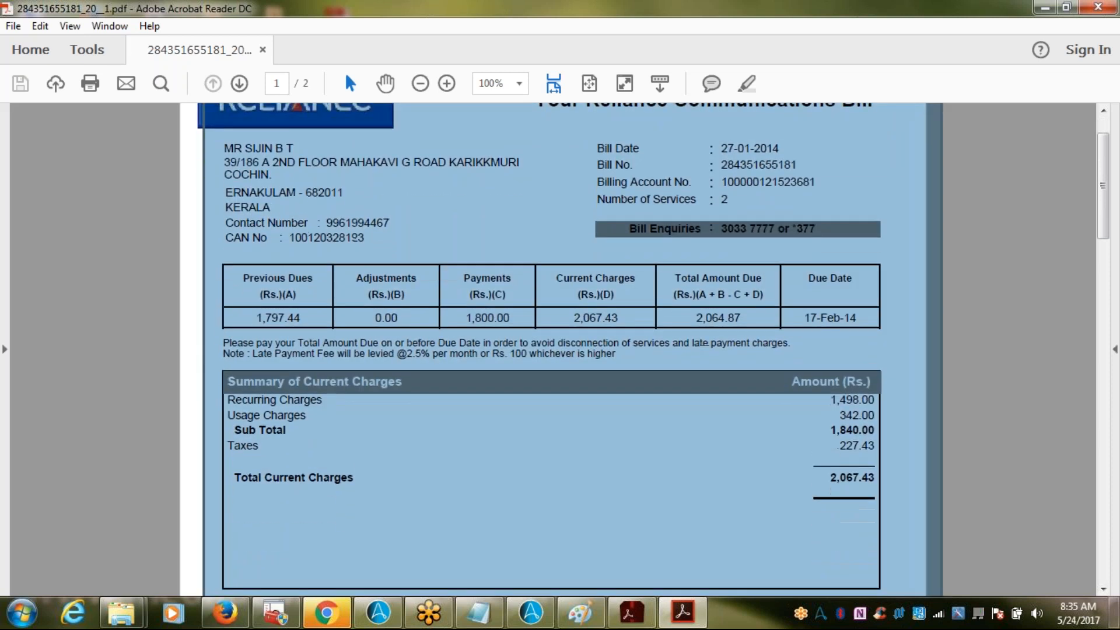
scroll(553, 349, "down", 4)
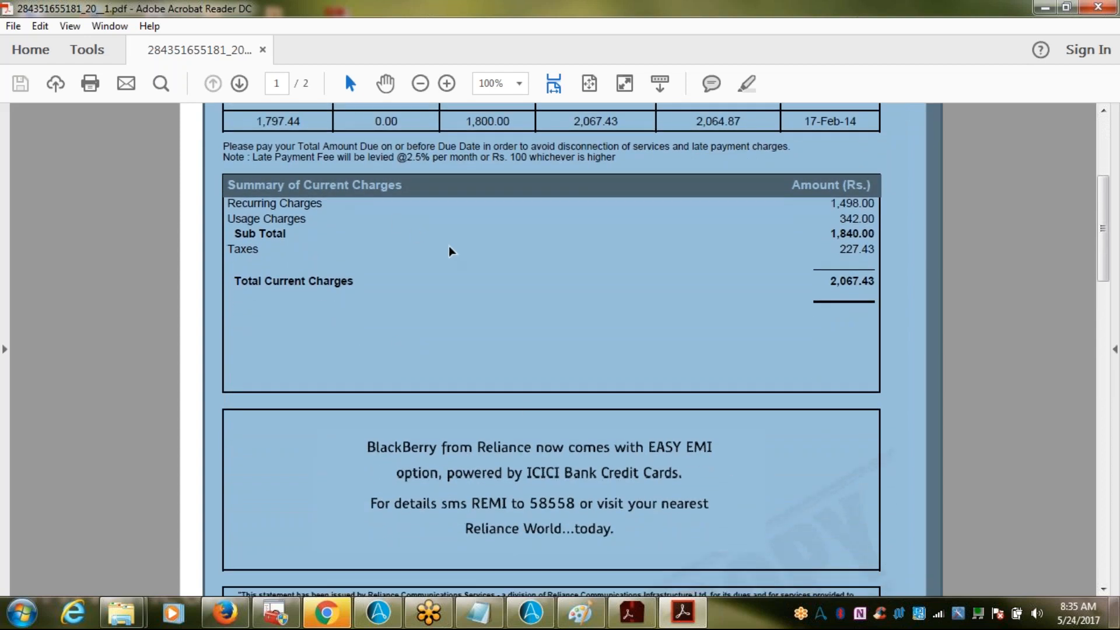
scroll(527, 407, "down", 7)
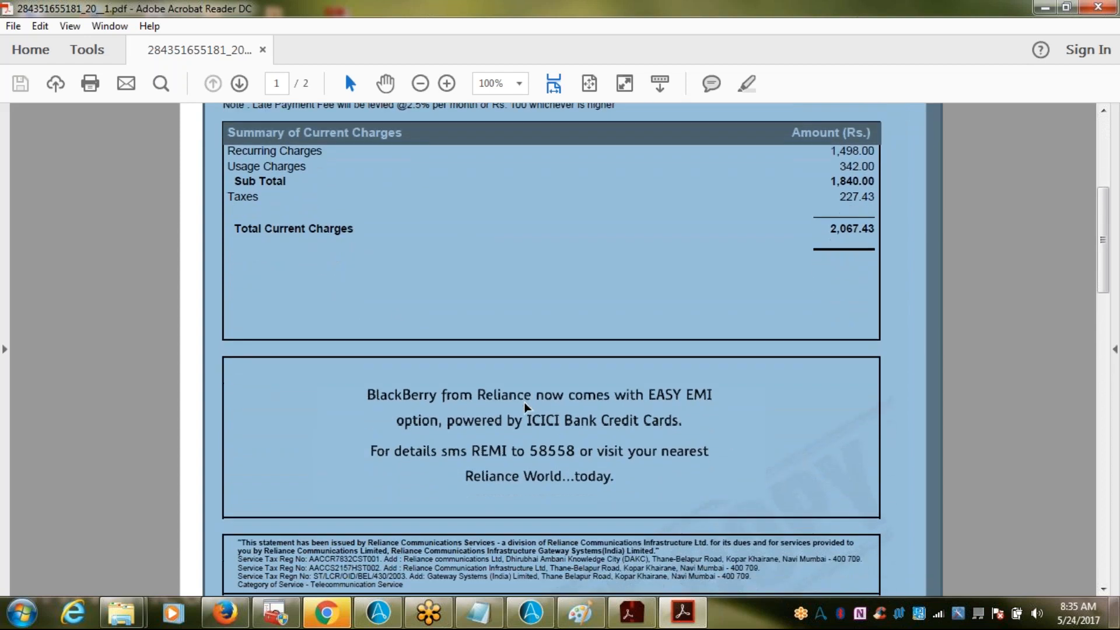
scroll(553, 350, "down", 3)
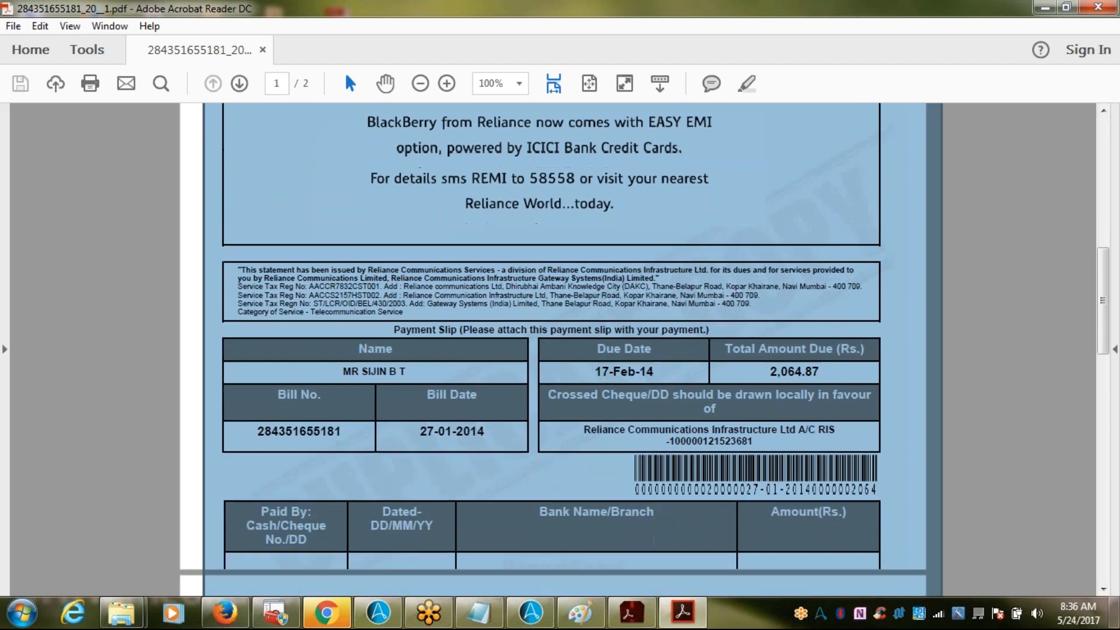
scroll(608, 354, "down", 8)
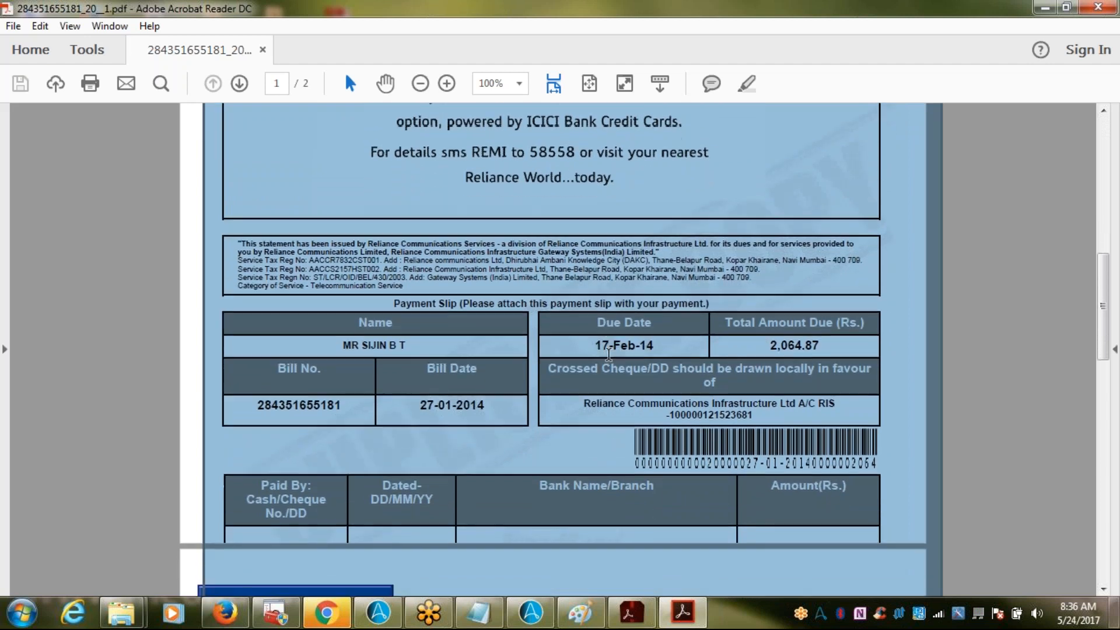
scroll(608, 354, "up", 20)
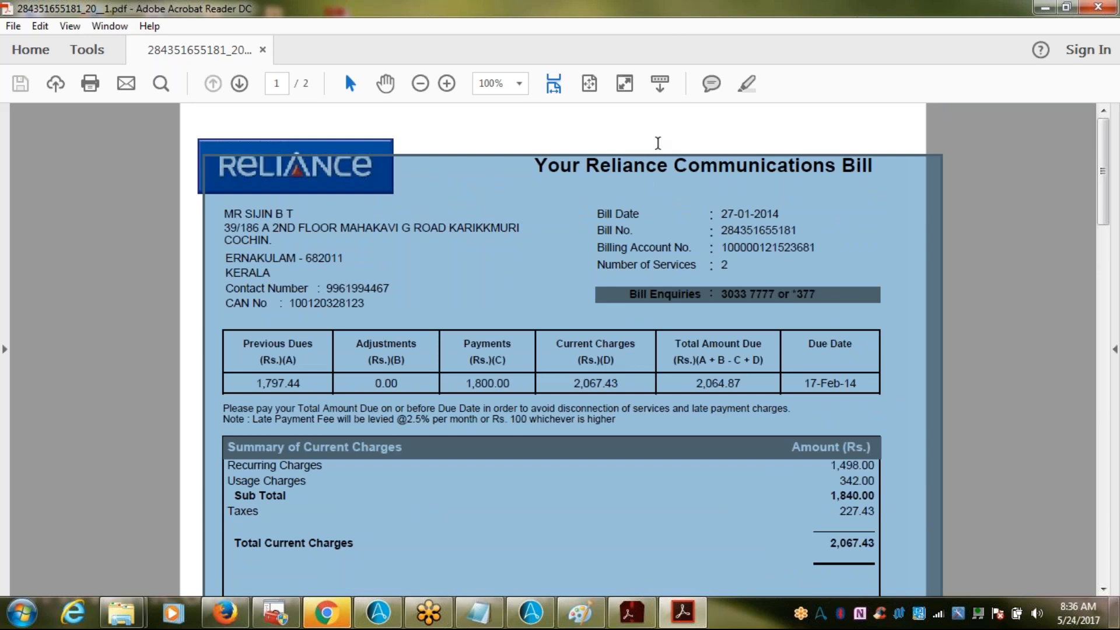
left_click(658, 143)
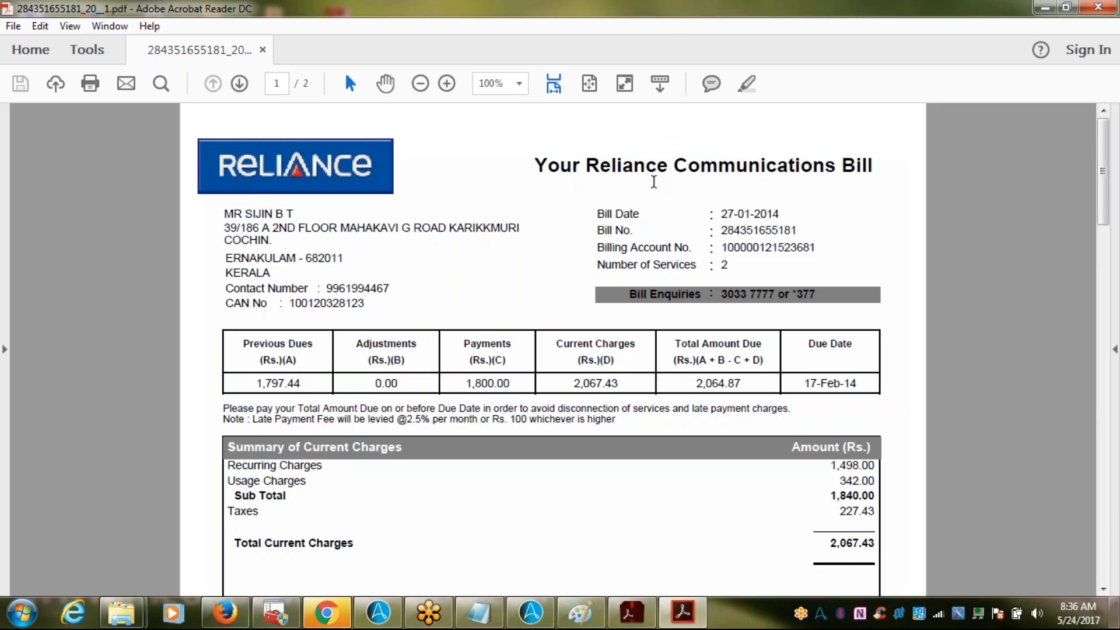
- Copy the Bill Date, Bill No. and Billing Account No. lines from the Reliance bill
double_click(633, 214)
double_click(743, 214)
left_click_drag(600, 215, 819, 256)
key("ctrl+c")
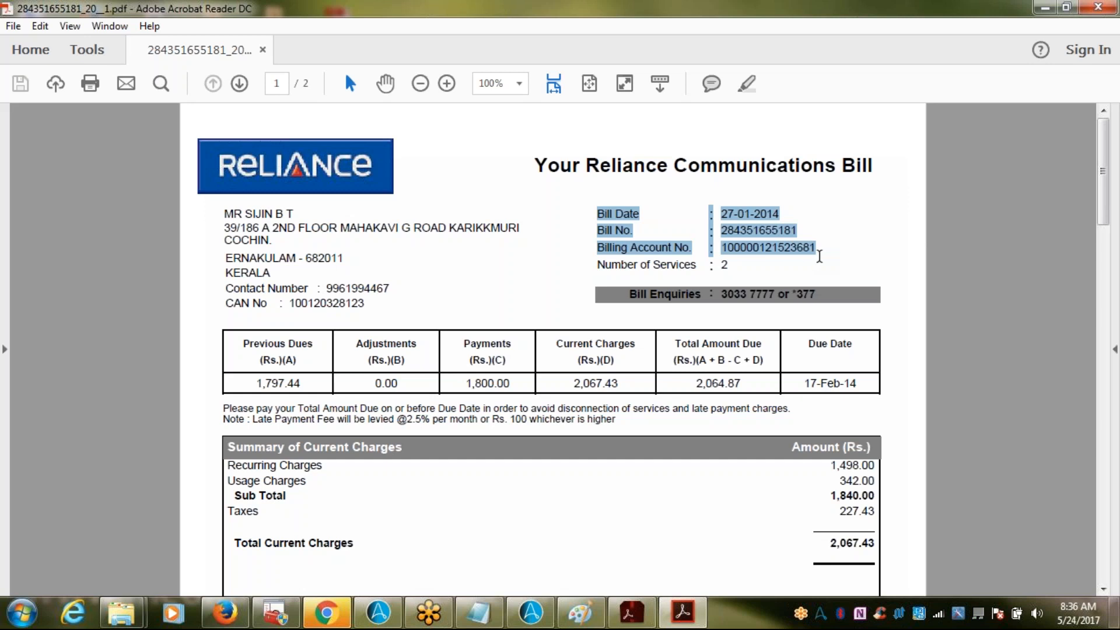
- Switch to the training notes in Notepad and paste the copied bill lines below the Image PDF entry
left_click(13, 615)
left_click(475, 617)
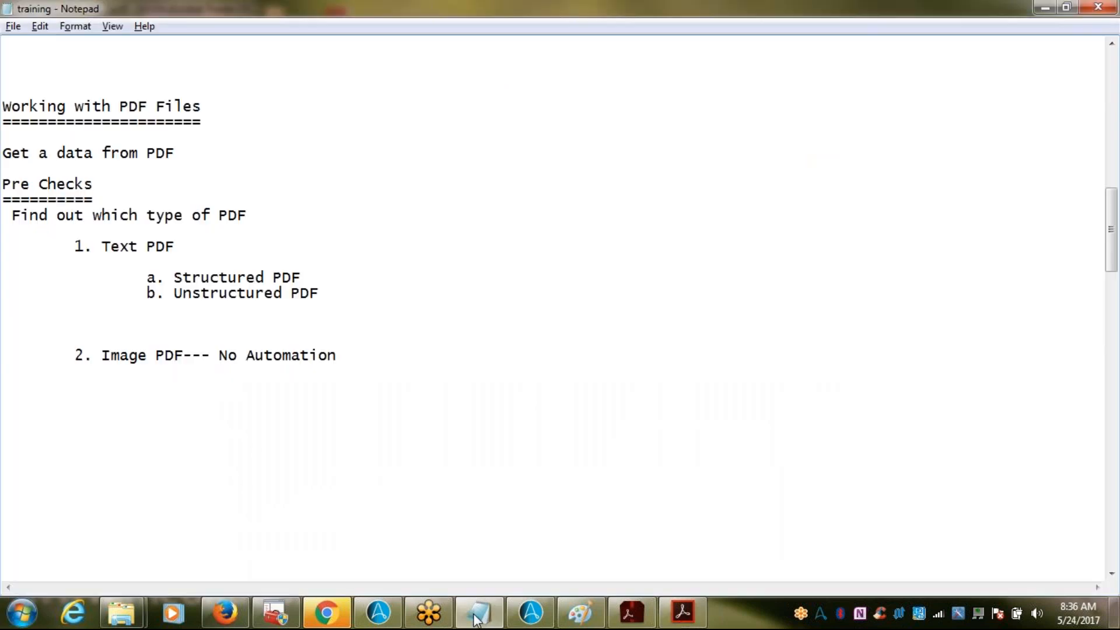
left_click(440, 412)
left_click(344, 356)
key("Return")
key("Return")
key("Return")
key("Return")
key("ctrl+v")
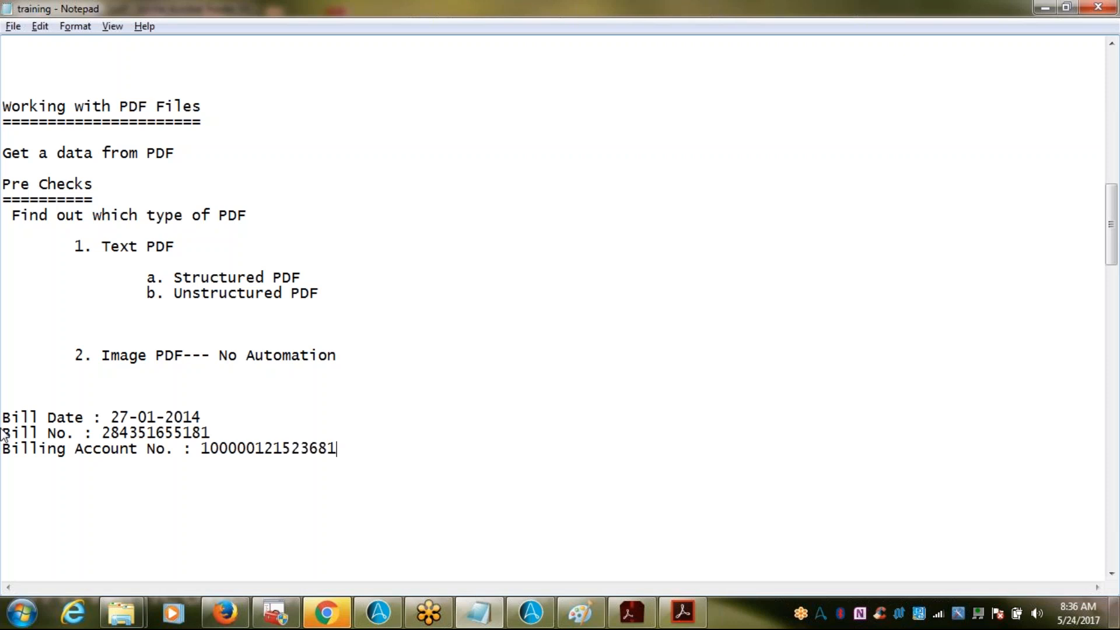
- Delete the pasted bill lines from the training notes and switch back to the bill in Acrobat Reader
left_click_drag(7, 417, 392, 585)
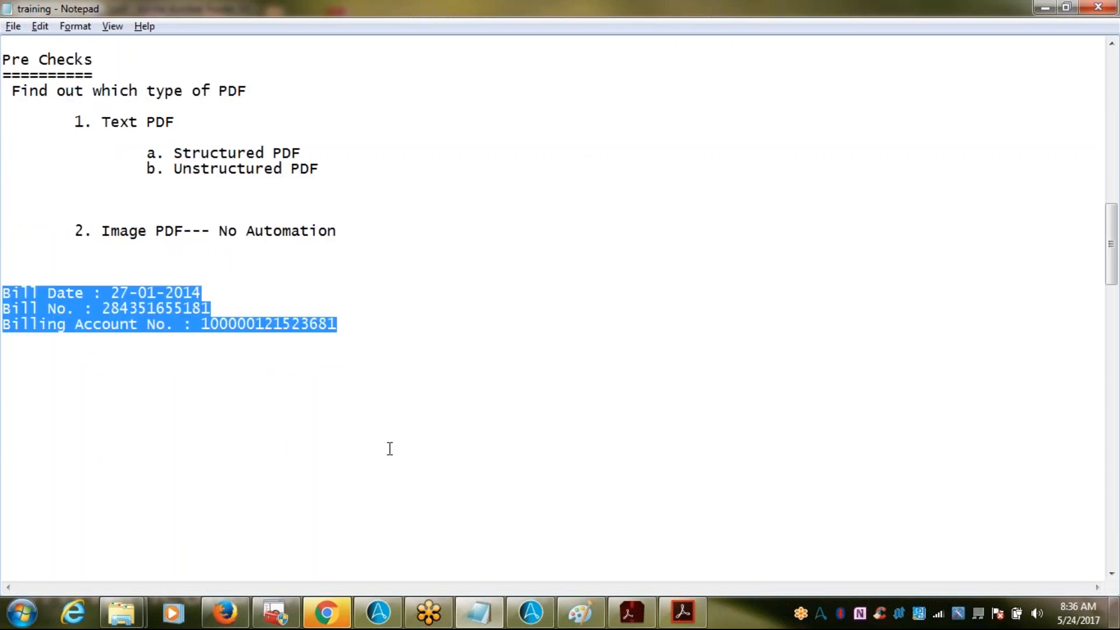
key("Delete")
key("alt+Tab")
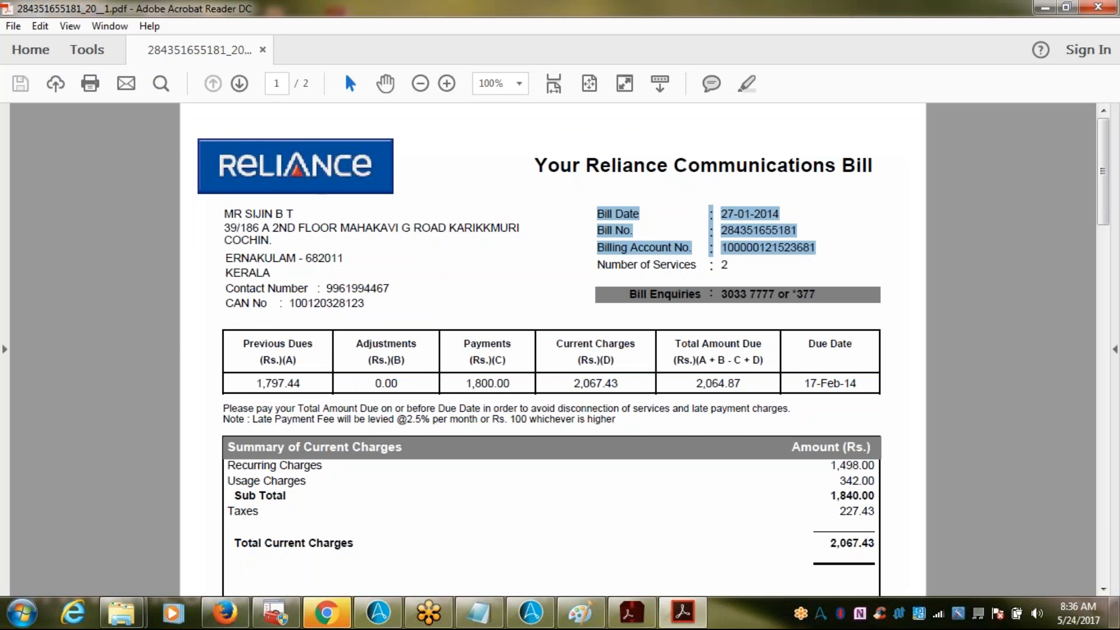
- Add the line "Now, get data from Text PDF of Structured one" below the Image PDF entry in the Notepad training notes
mouse_move(700, 624)
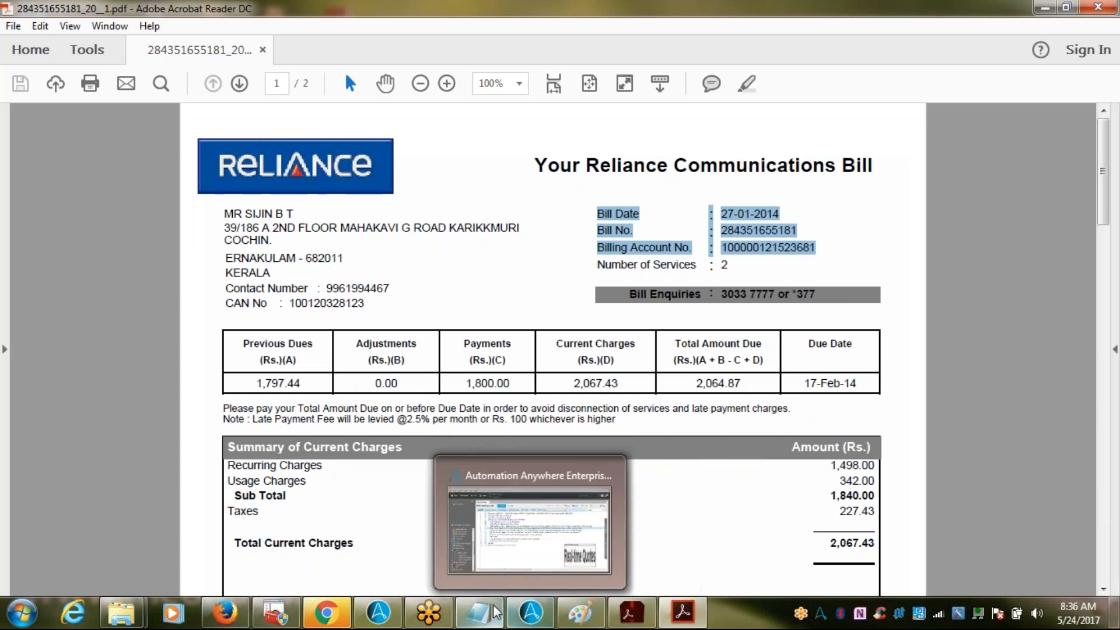
mouse_move(496, 612)
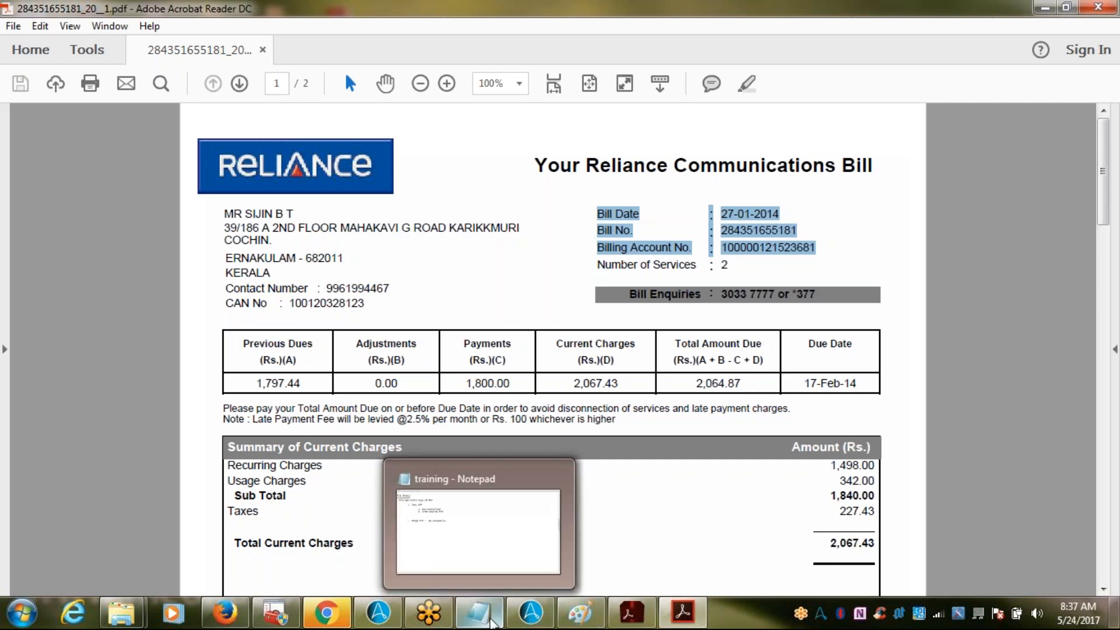
mouse_move(450, 563)
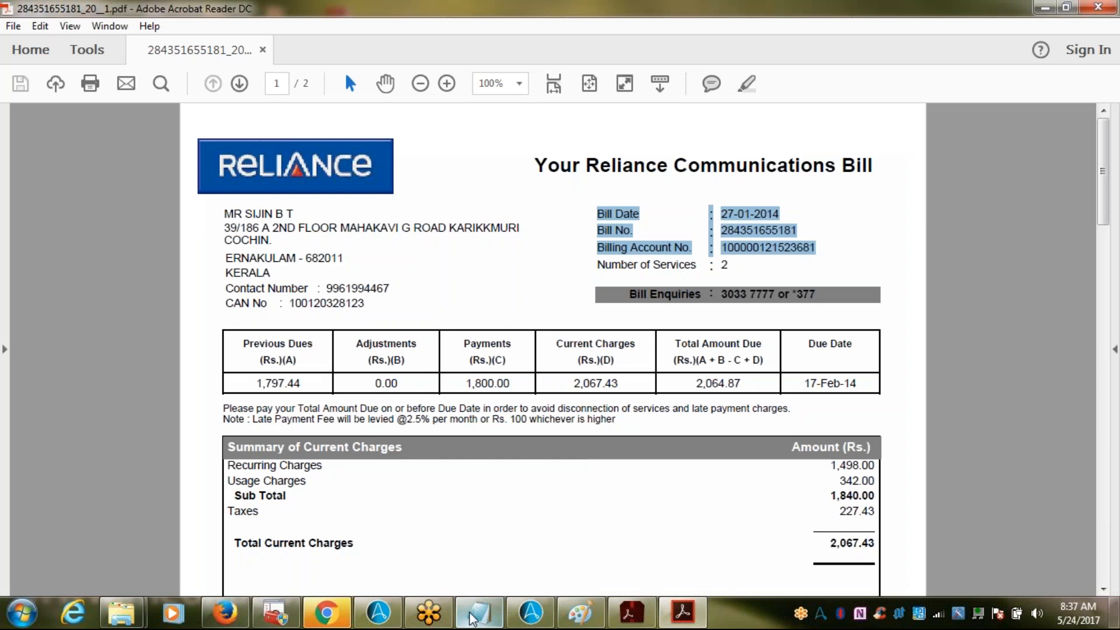
left_click(474, 615)
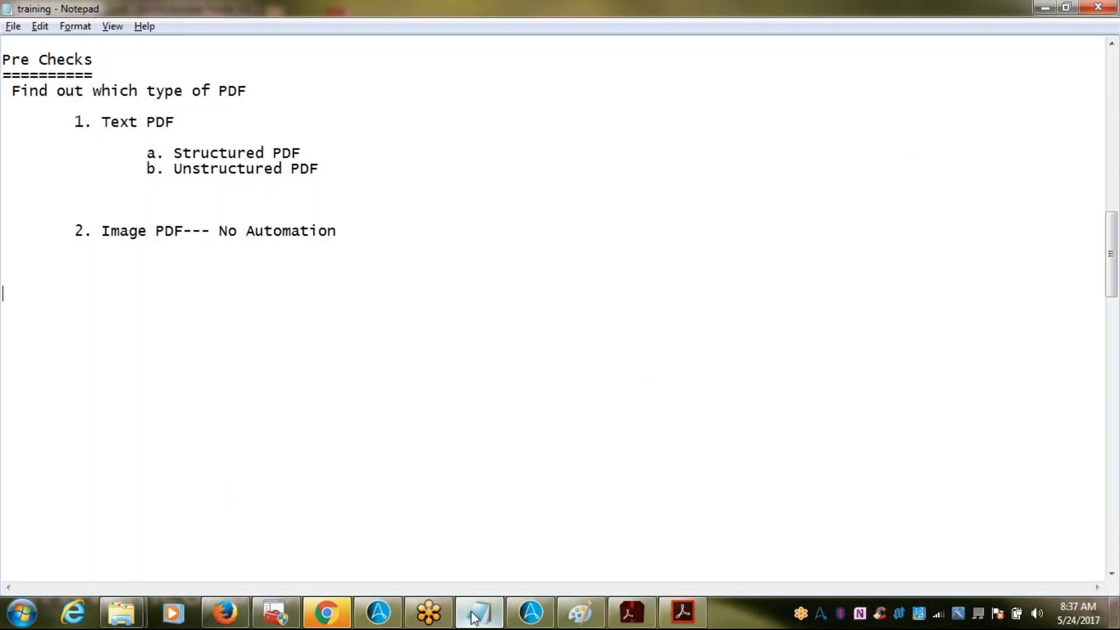
left_click(356, 229)
key("Return")
key("Return")
key("Return")
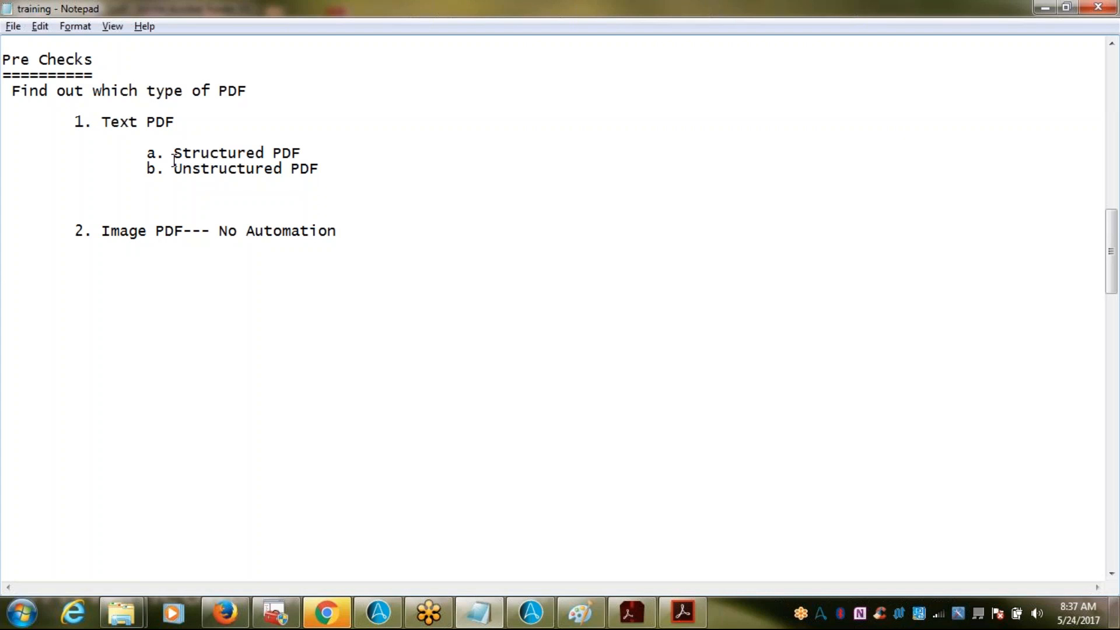
type("Now, get ga")
key("BackSpace")
key("BackSpace")
type("data from")
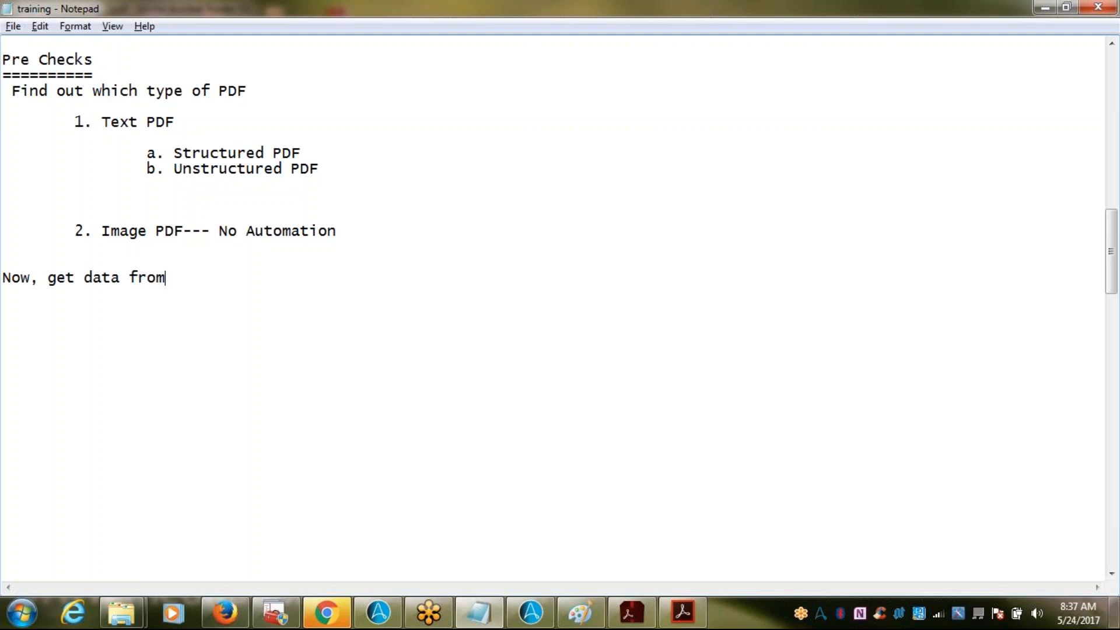
type(" Text PDF of St")
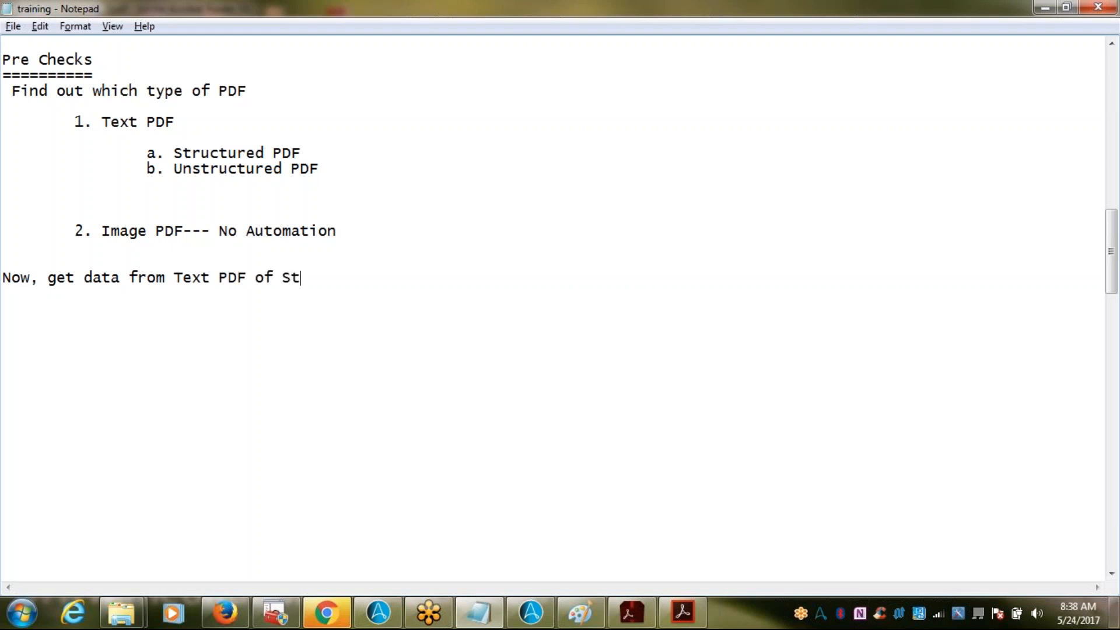
type("ructred")
key("BackSpace")
key("BackSpace")
key("BackSpace")
key("BackSpace")
type("ured one")
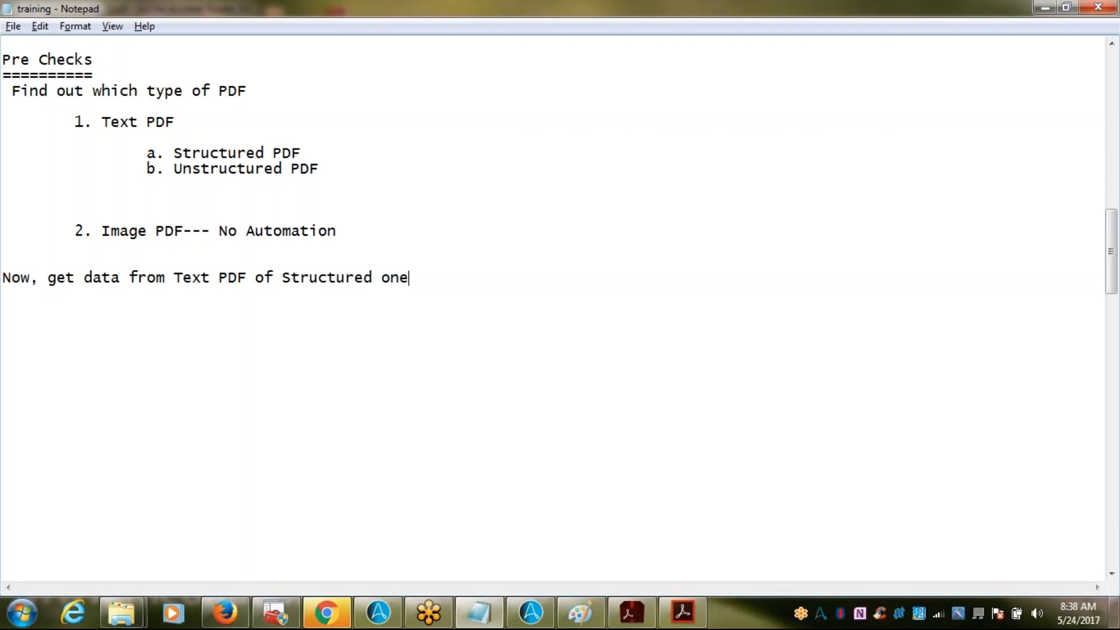
- Add the line "Command used is PDF Intigrator" under the structured PDF line in the notes, briefly checking the bill
key("Return")
key("Return")
key("alt+Tab")
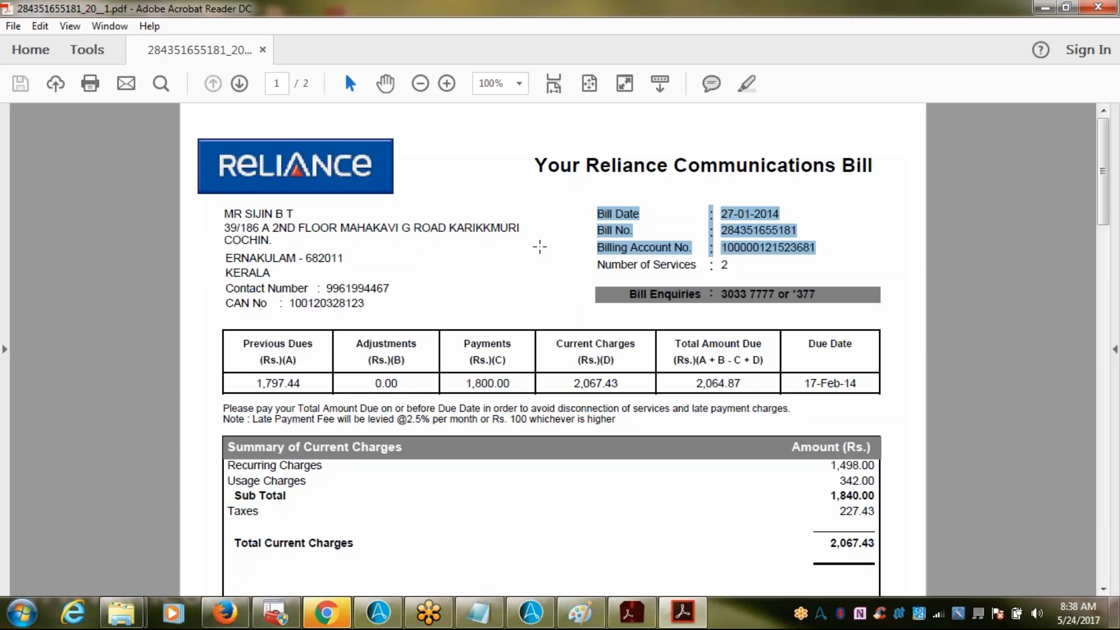
key("alt+Tab")
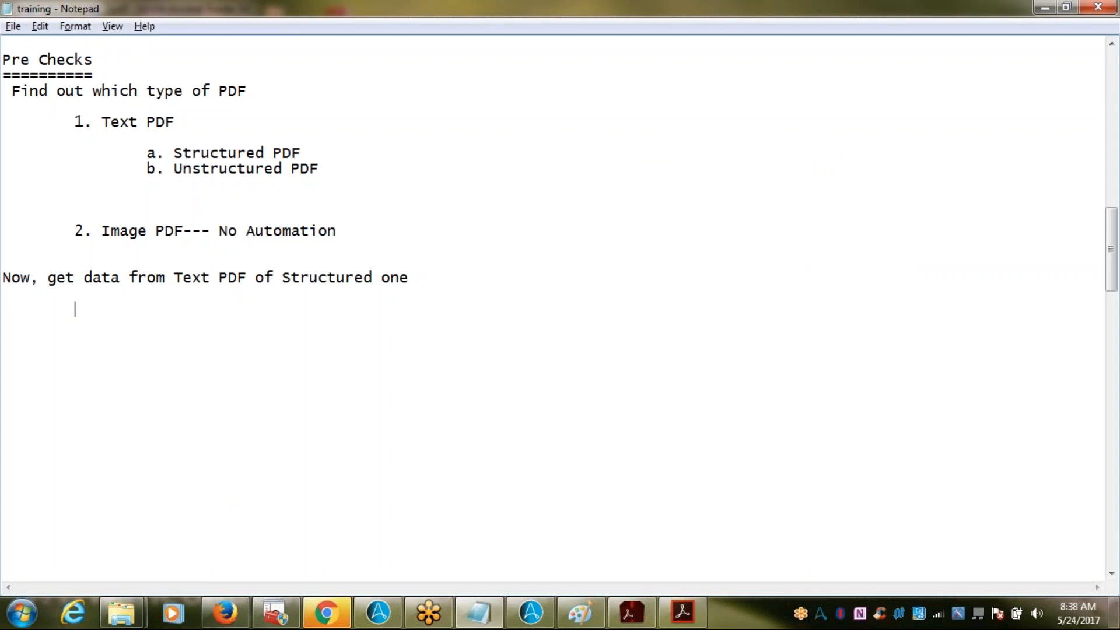
left_click(3, 293)
key("Return")
type("Command used is ")
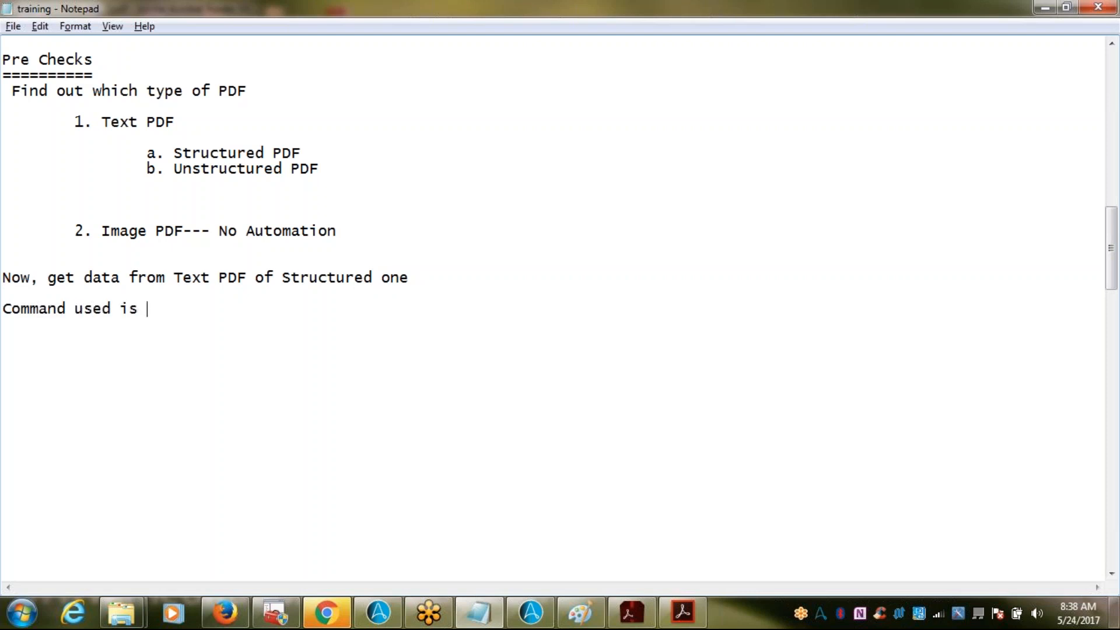
type("PDF Intigrator")
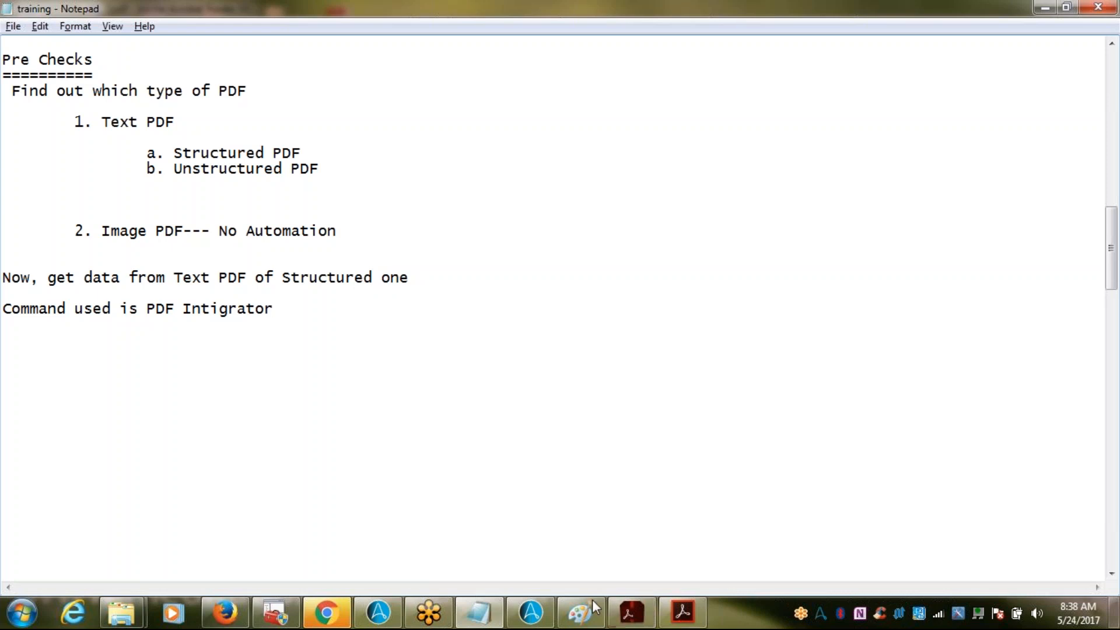
- Check the PDF Integration commands in Automation Anywhere's Task Editor and correct the command name in the Notepad notes to "PDF Integrator"
left_click(531, 613)
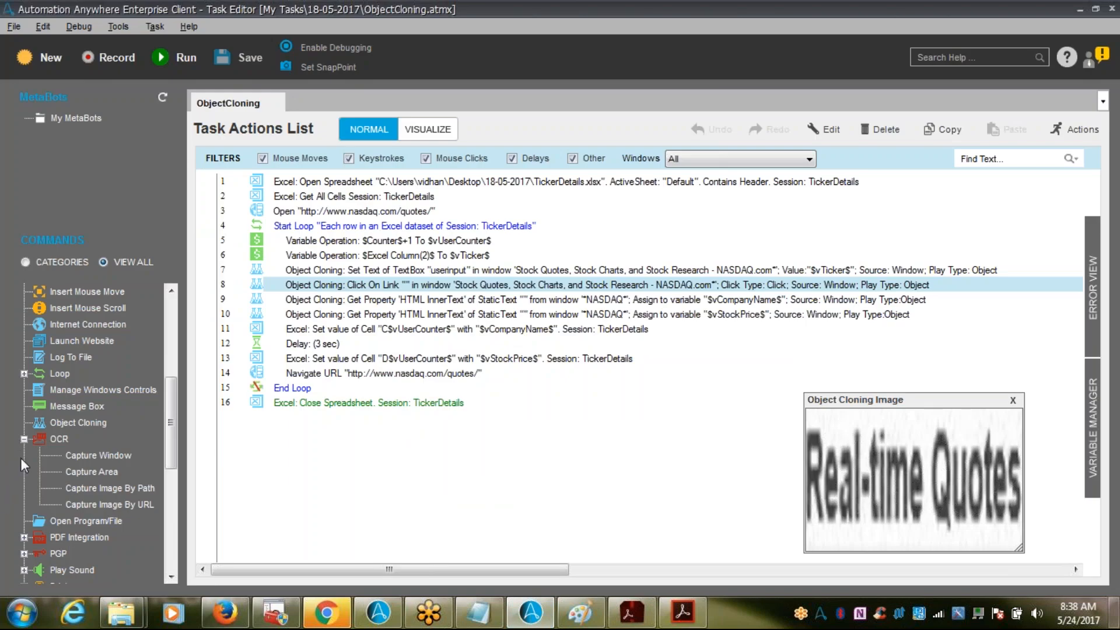
left_click(26, 537)
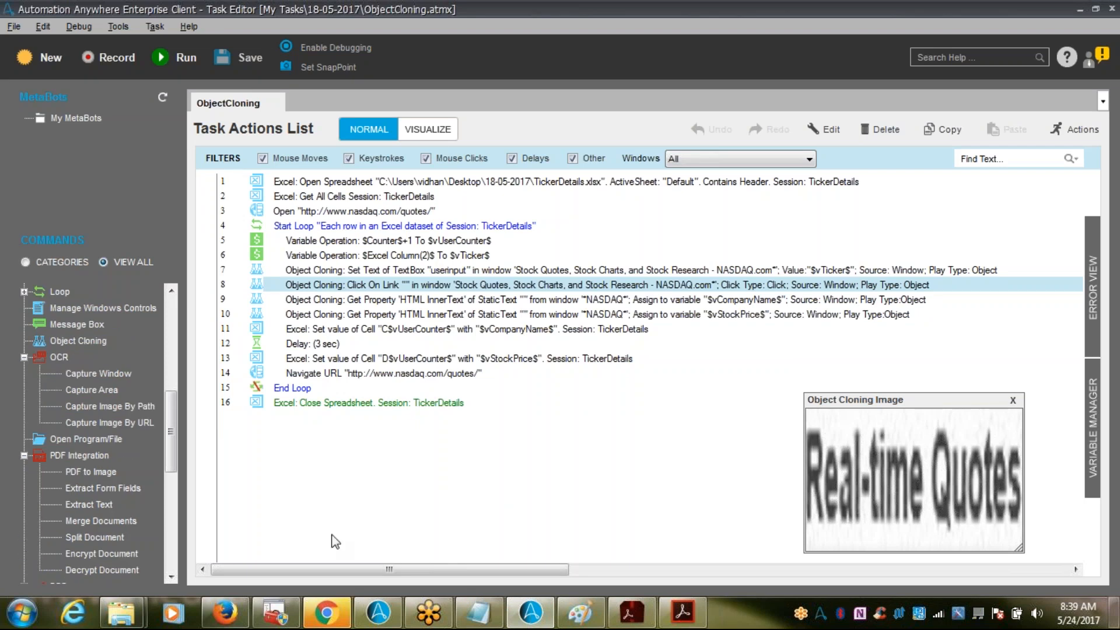
key("alt+Tab")
left_click(214, 310)
key("Delete")
type("ed is PDF Integrator")
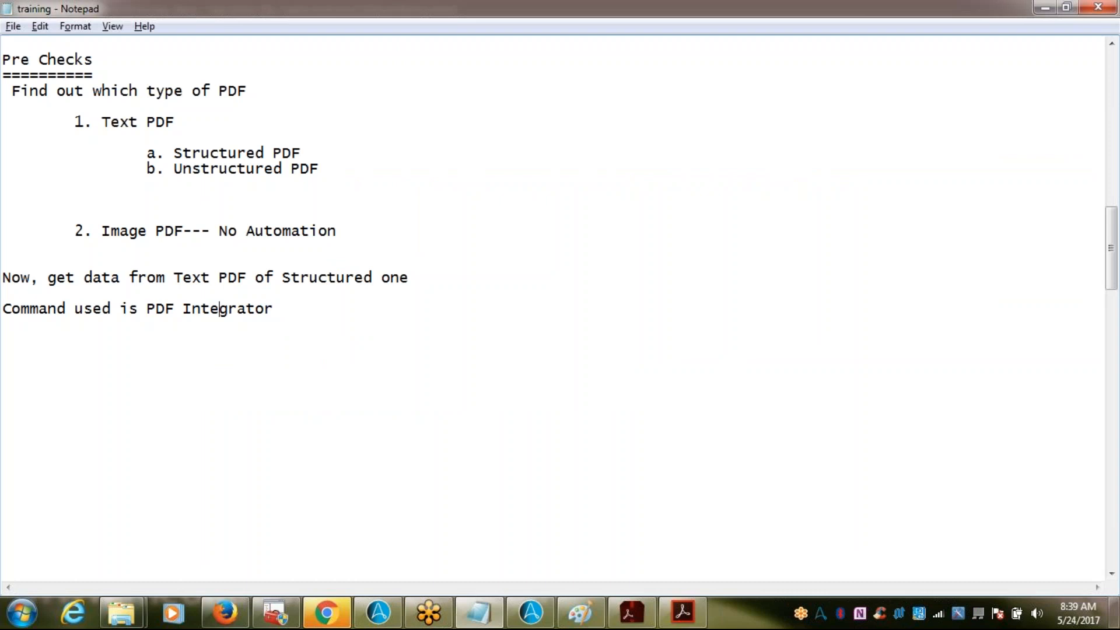
- Correct the command name in the notes to "PDF Integration", checking it against the commands in Automation Anywhere's Task Editor
key("End")
key("BackSpace")
key("BackSpace")
key("BackSpace")
key("BackSpace")
key("BackSpace")
type("ration")
key("alt+Tab")
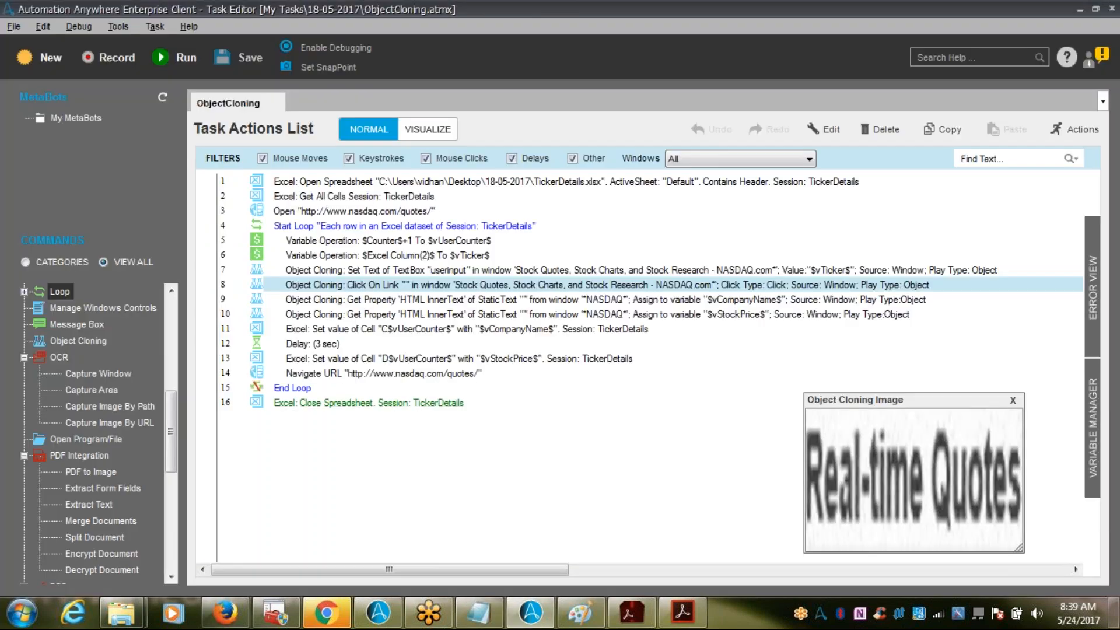
key("alt+Tab")
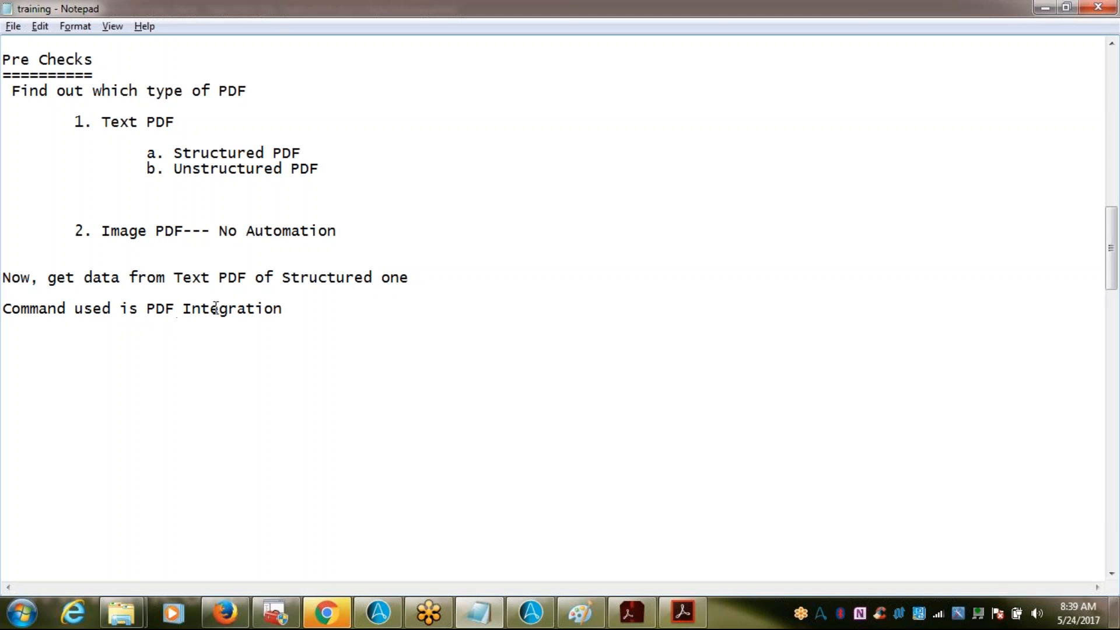
- Enclose the command name PDF Integration in double quotation marks in the notes
left_click(153, 310)
type("\"")
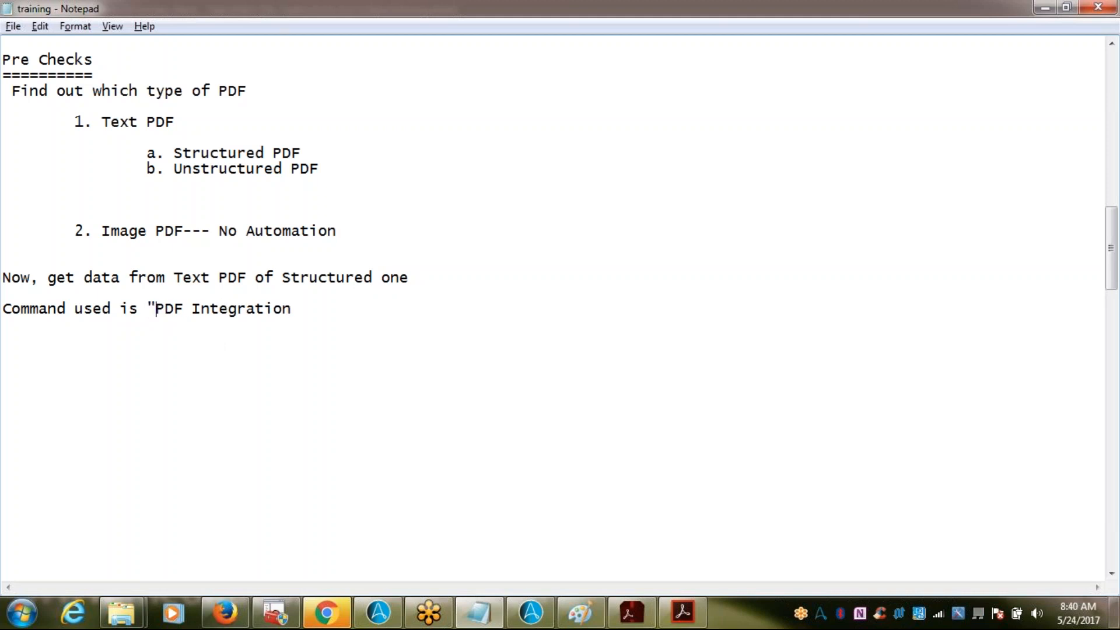
type("\"")
- Add the numbered item "1. Open a PDF file" below the command line, leaving a blank line between them
key("Return")
key("Return")
type("1. Opend")
key("BackSpace")
type("a ")
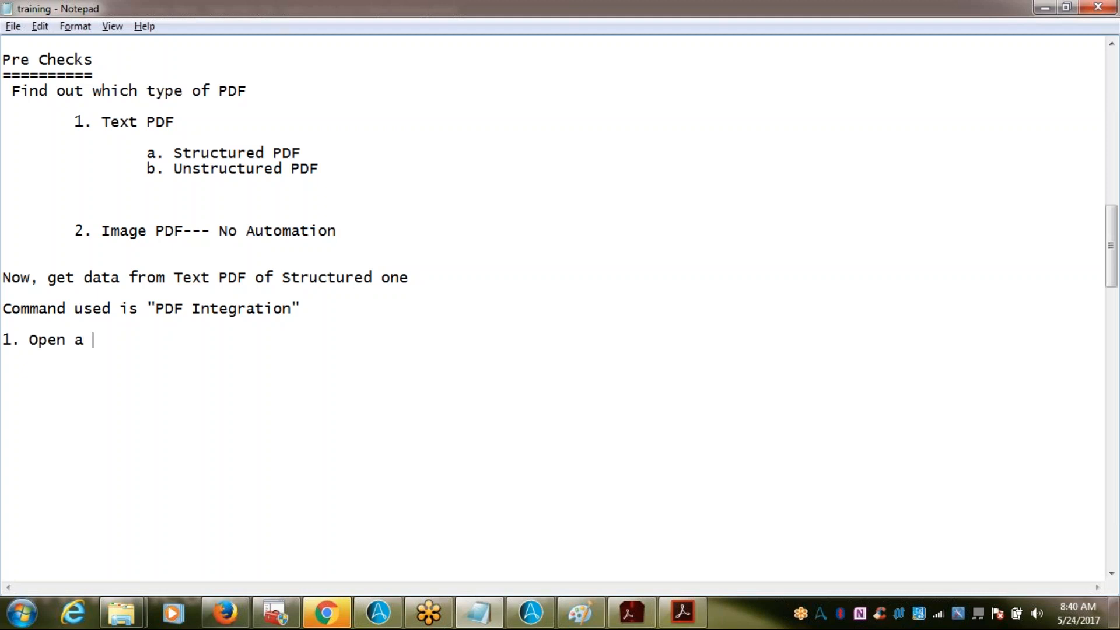
type("ped")
key("BackSpace")
key("BackSpace")
key("BackSpace")
type("PDF file")
key("Return")
- Add the second numbered item "2. List the fields want to get" directly under the first item
type("2.")
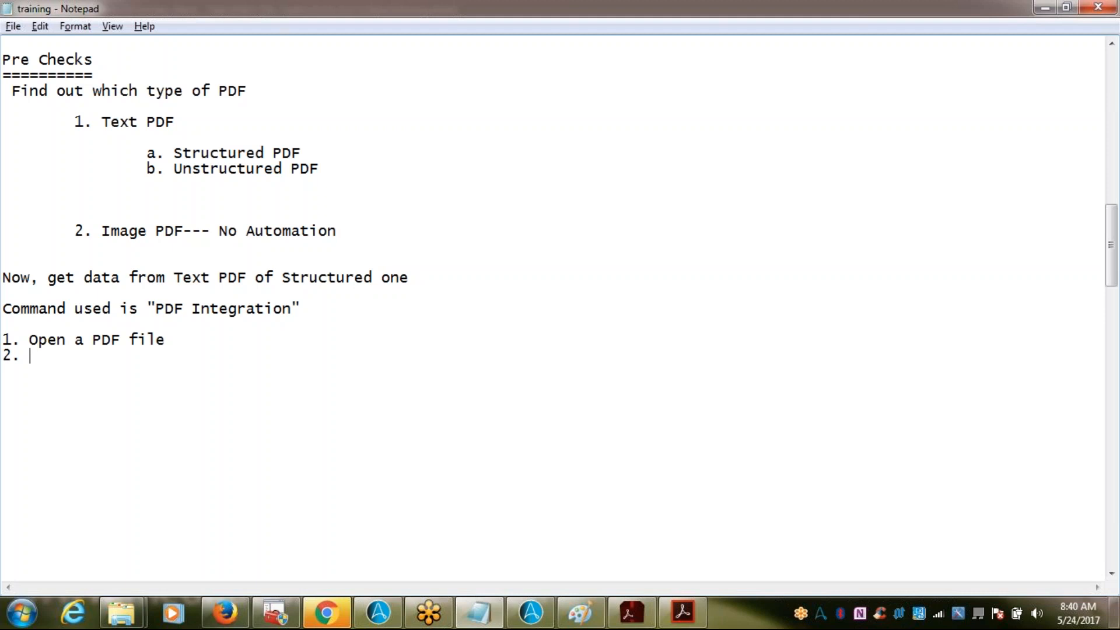
type("List")
key("BackSpace")
key("BackSpace")
key("BackSpace")
type("ilsst t")
key("BackSpace")
key("BackSpace")
key("BackSpace")
key("BackSpace")
type("t th")
key("BackSpace")
key("BackSpace")
key("BackSpace")
key("BackSpace")
key("BackSpace")
key("BackSpace")
key("BackSpace")
type("il")
key("BackSpace")
type("st the fields ")
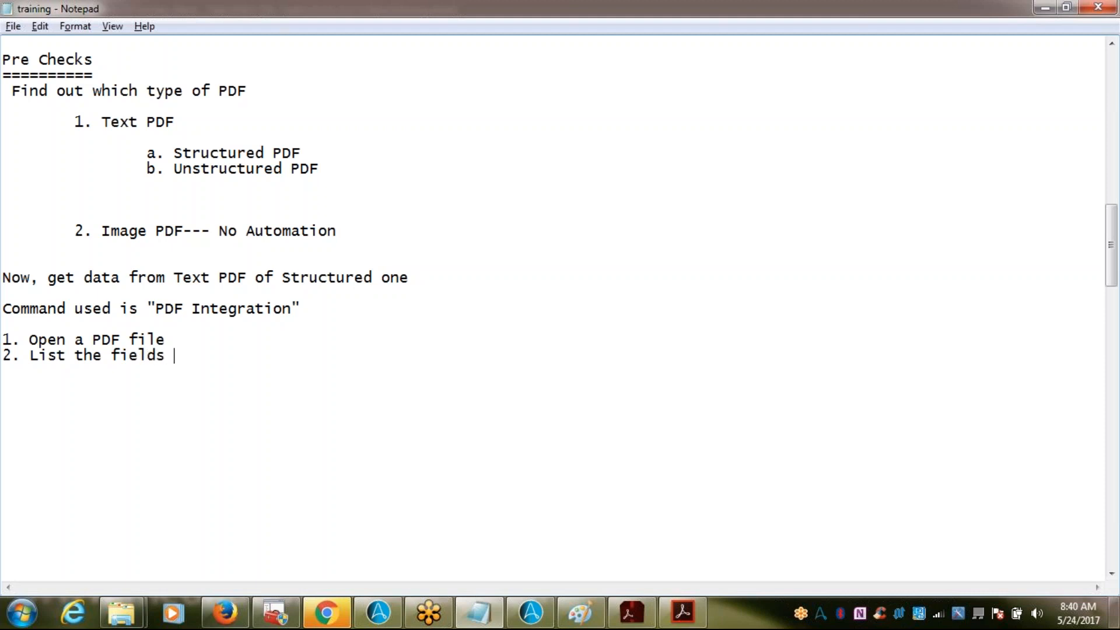
type("w")
key("BackSpace")
type("wh")
key("BackSpace")
type("ant to get")
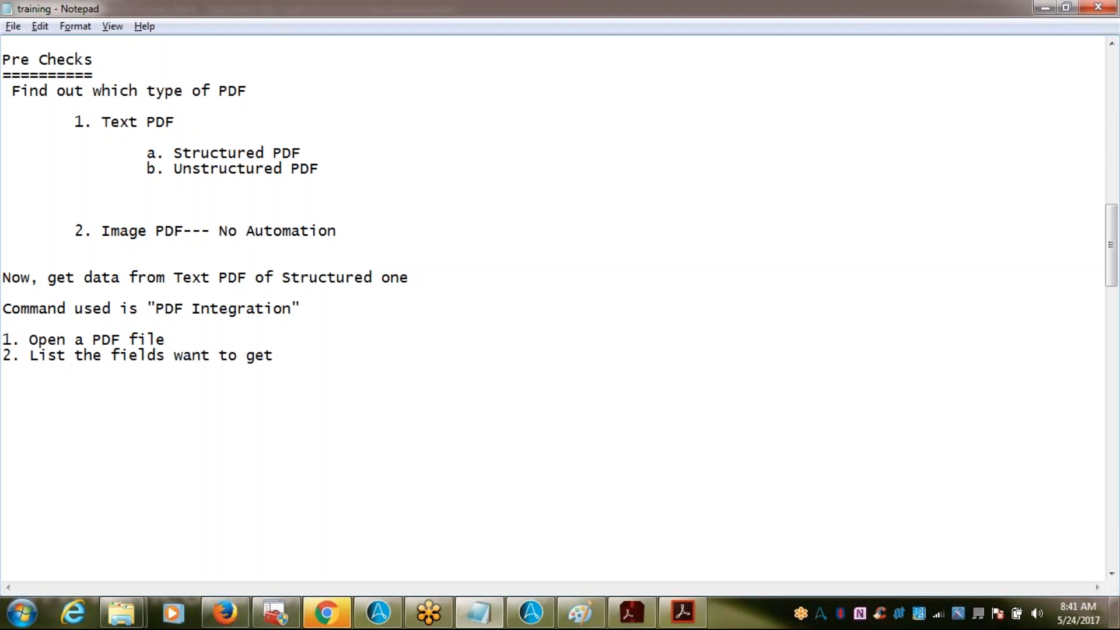
- Add "3. Display" as the third item under the PDF Integration steps in the training notes
key("Return")
type("3.")
type("Display")
- Switch to the Automation Anywhere Task Editor and create a new blank task
key("alt+Tab")
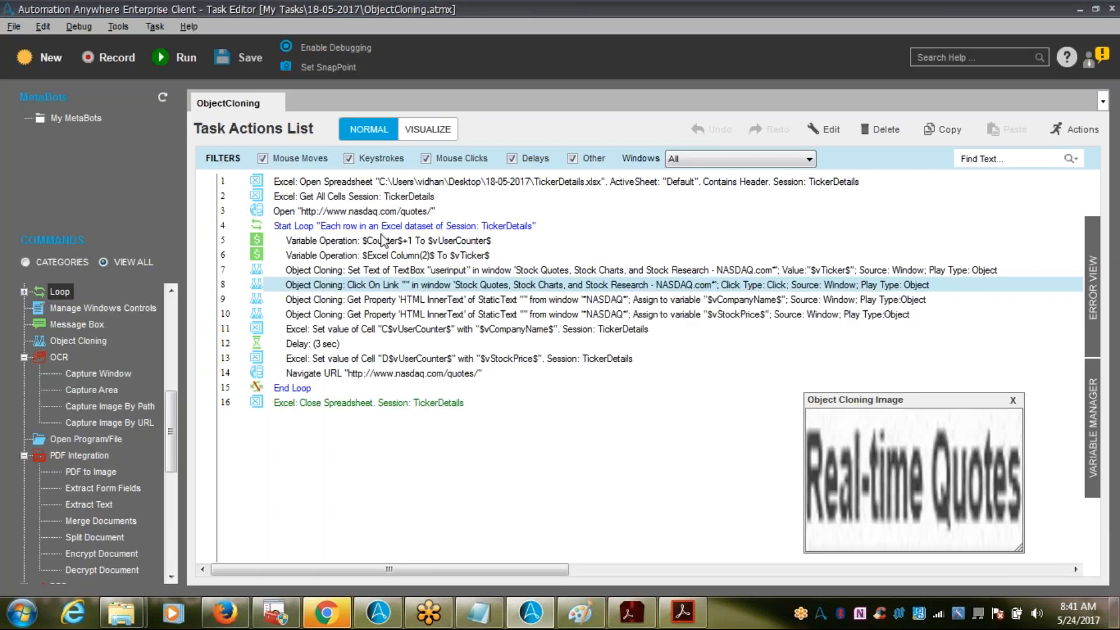
left_click(50, 54)
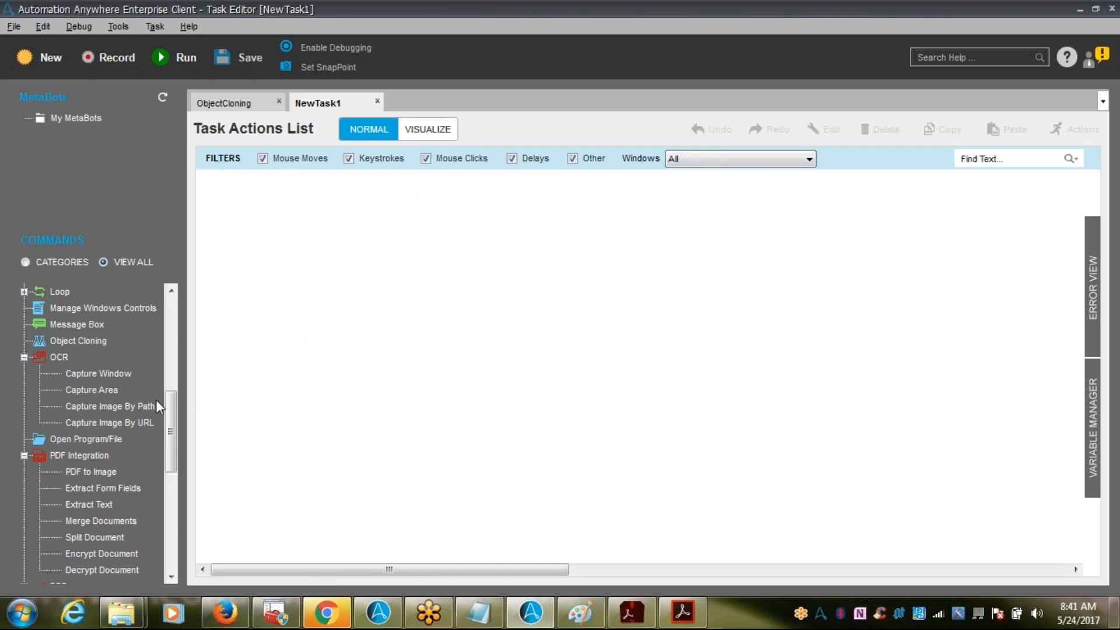
left_click(72, 454)
left_click(116, 488)
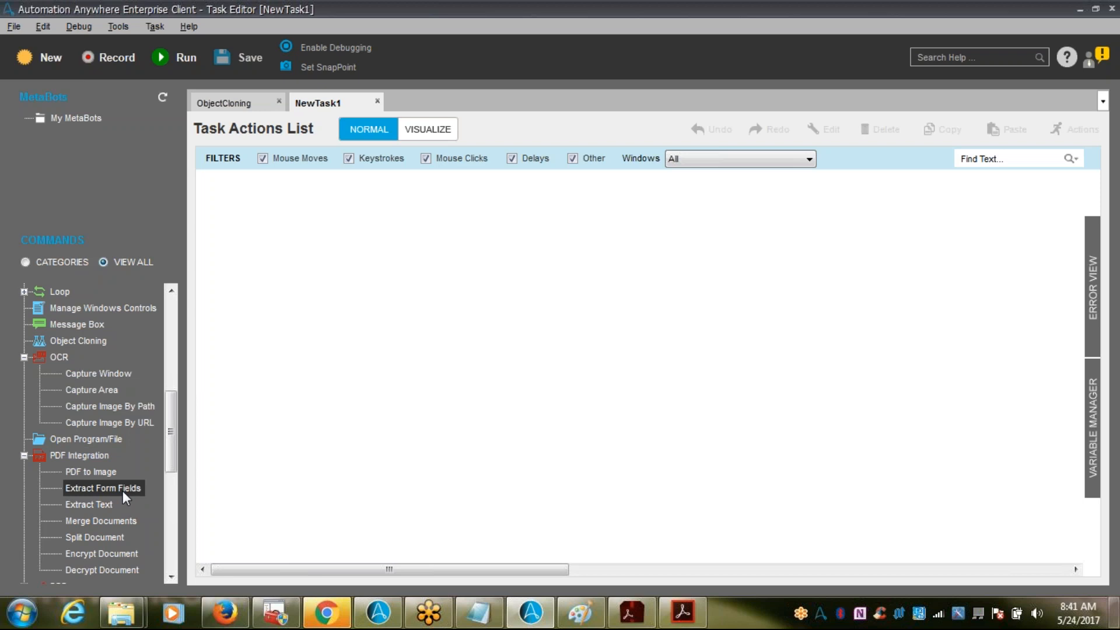
left_click_drag(123, 488, 492, 290)
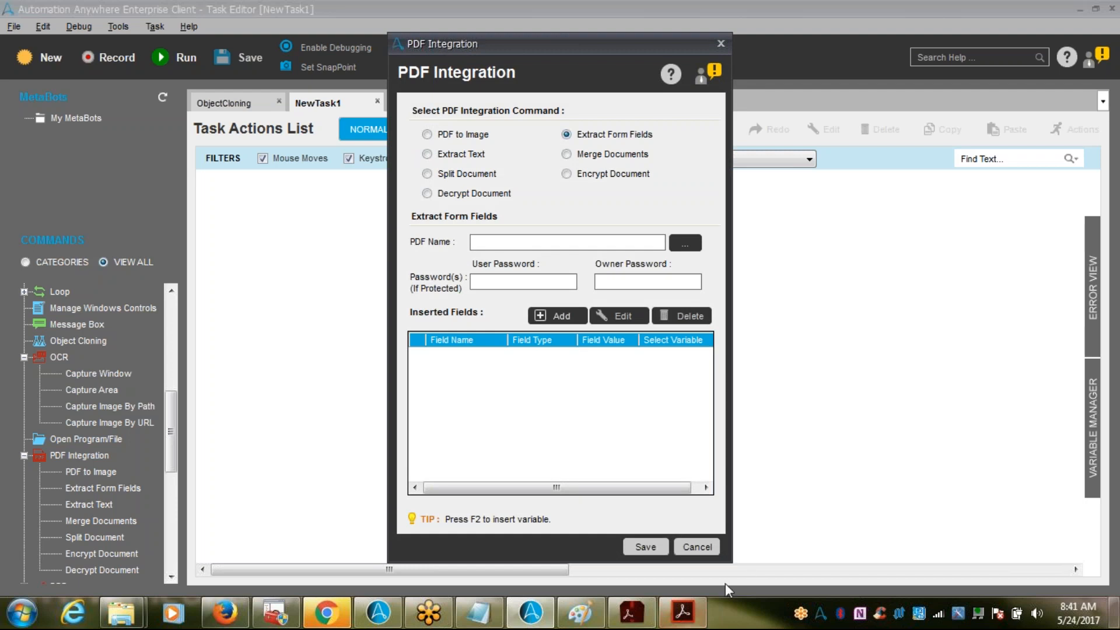
left_click(684, 612)
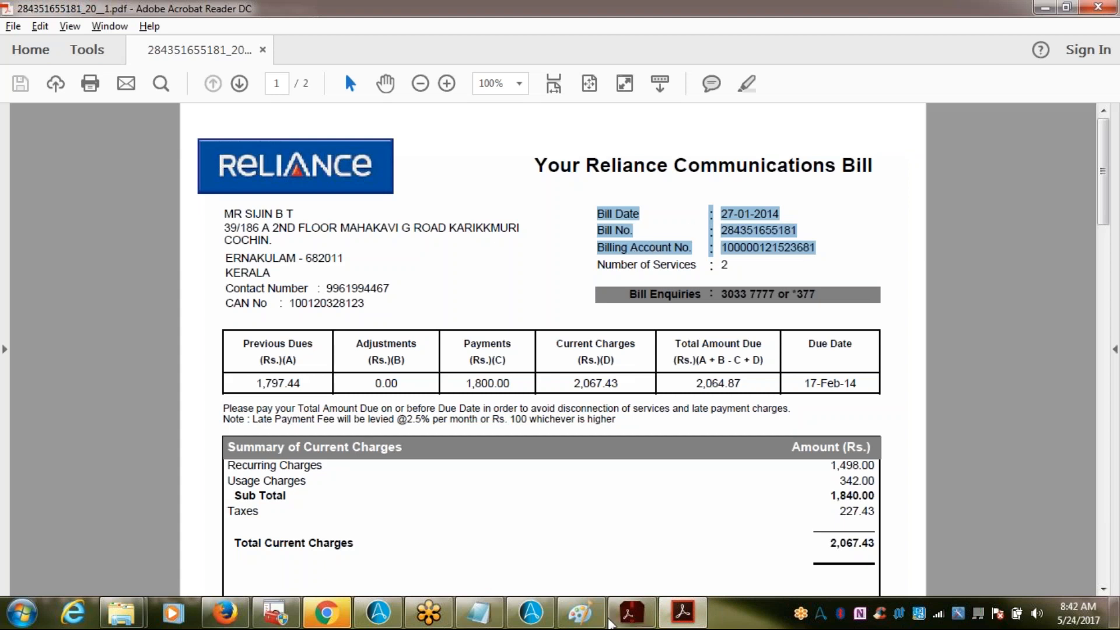
mouse_move(682, 612)
mouse_move(682, 612)
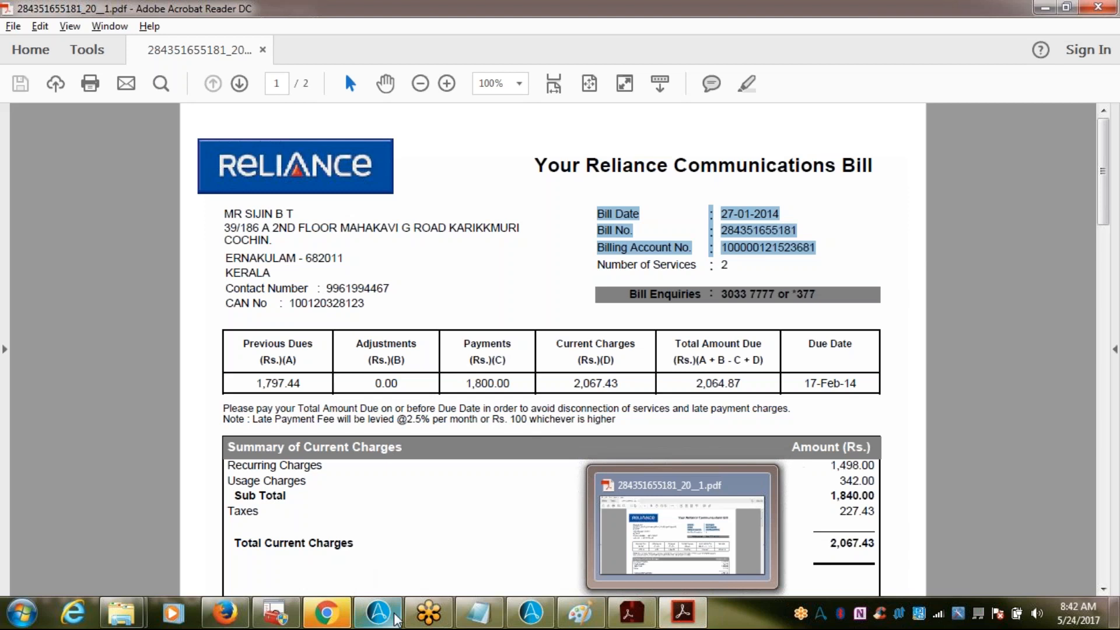
mouse_move(531, 617)
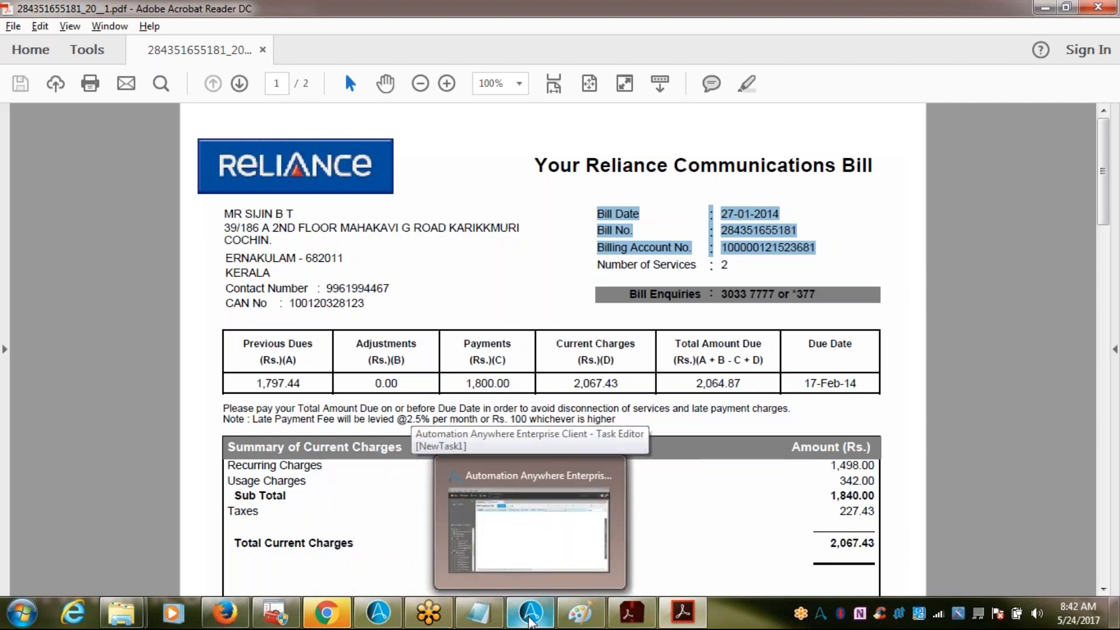
left_click(502, 511)
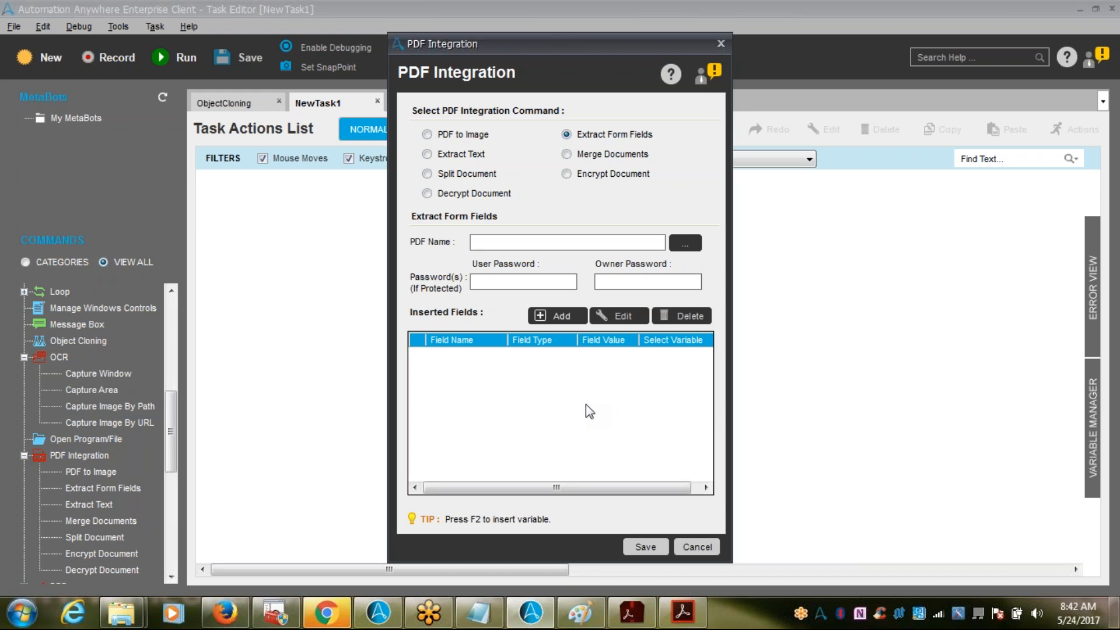
left_click(559, 239)
left_click(685, 242)
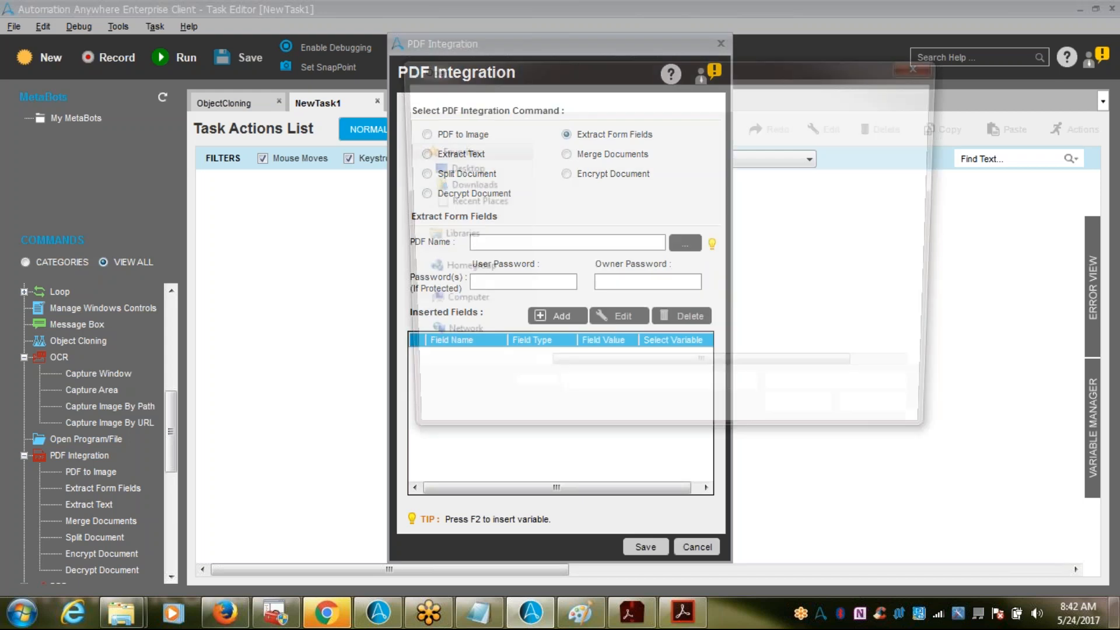
double_click(567, 169)
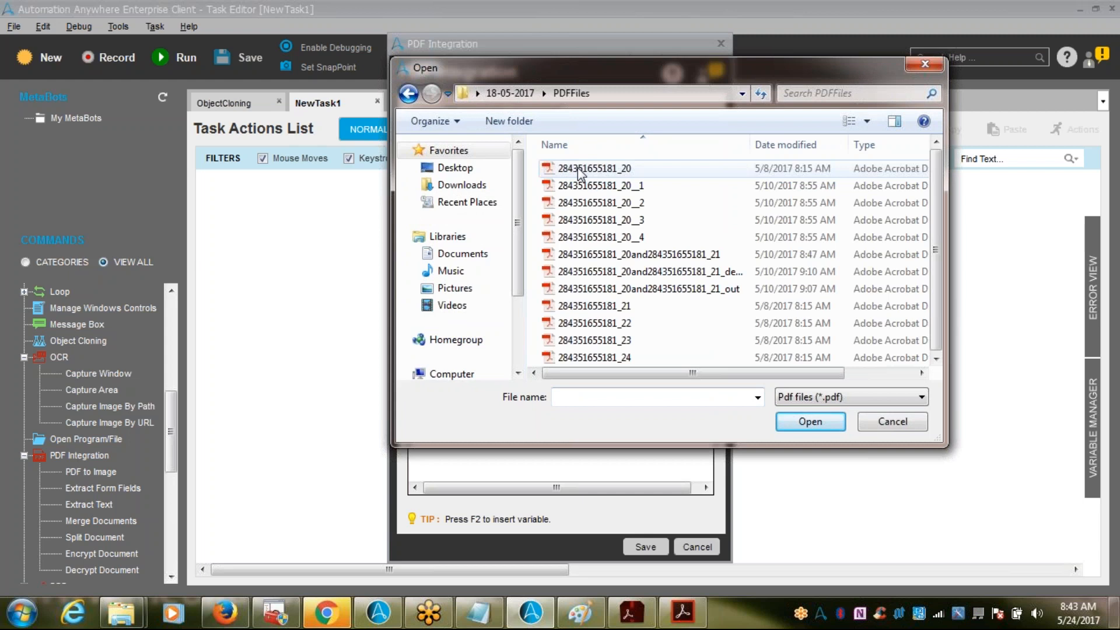
left_click(639, 173)
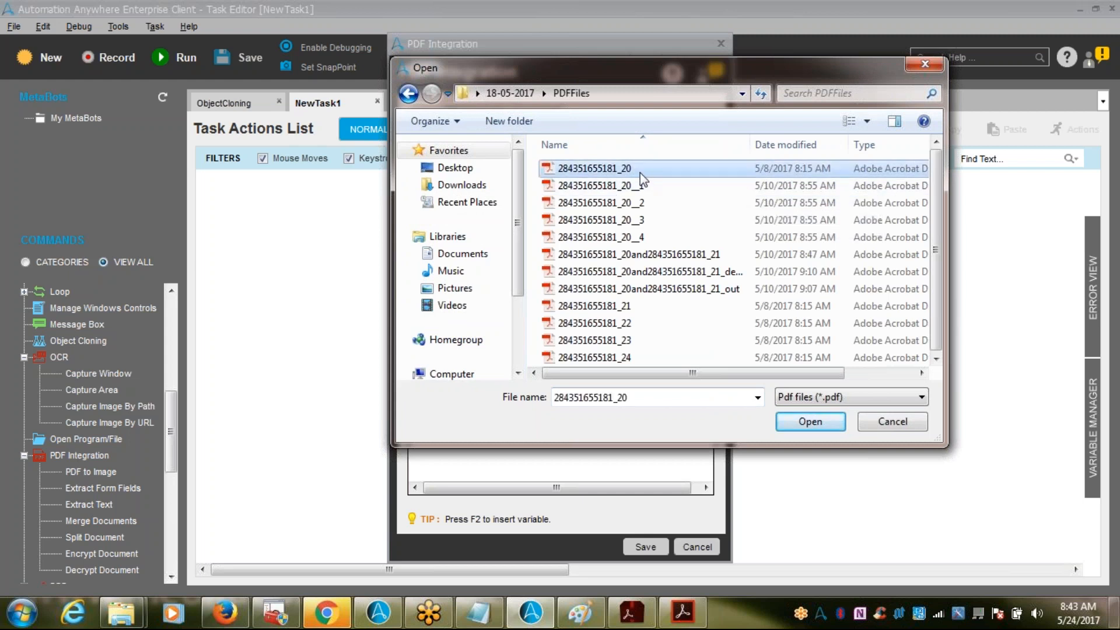
left_click(808, 423)
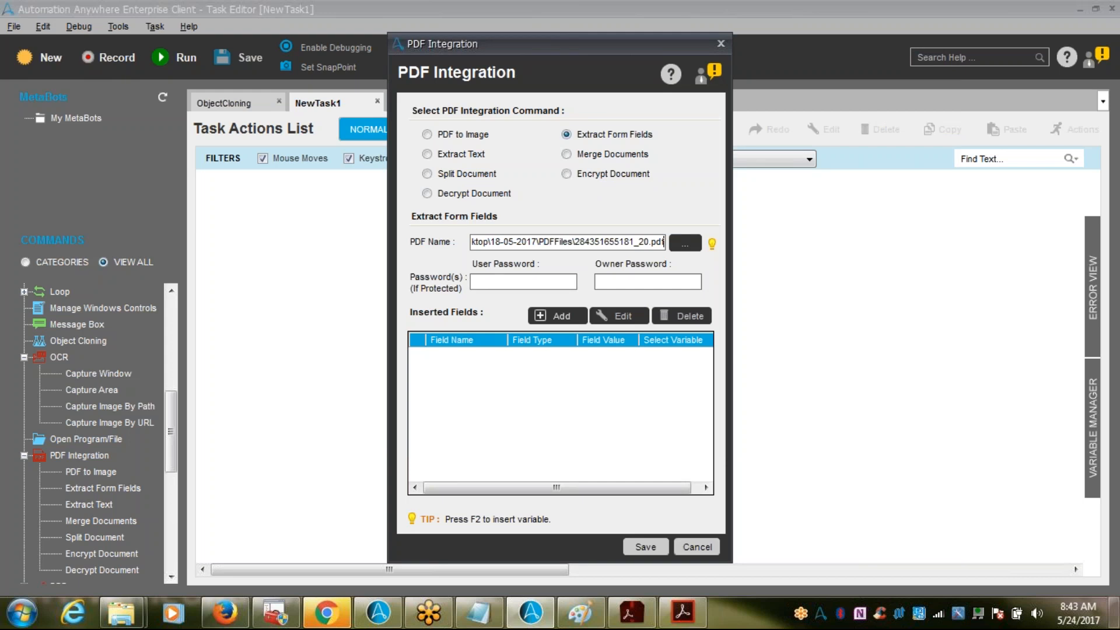
left_click(541, 285)
left_click(623, 287)
left_click(499, 281)
left_click(695, 546)
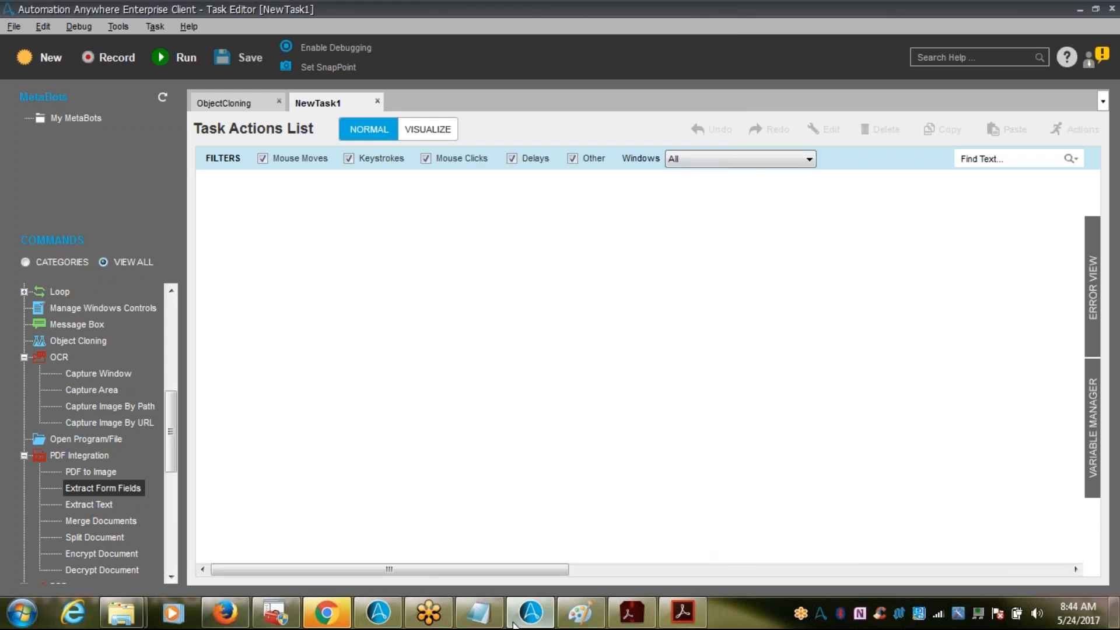
- Switch to the training notes in Notepad and add a "Fields List" heading underlined with equals signs below the numbered steps
left_click(488, 612)
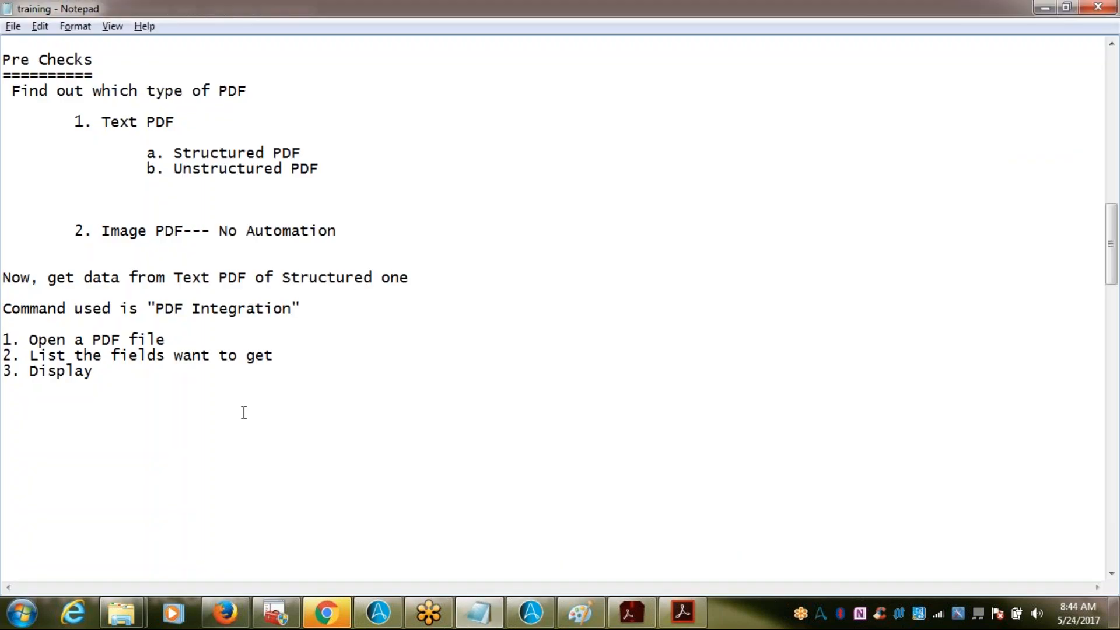
key("Return")
type("List")
key("BackSpace")
key("BackSpace")
key("BackSpace")
key("BackSpace")
type("Fields List")
key("Return")
type("==")
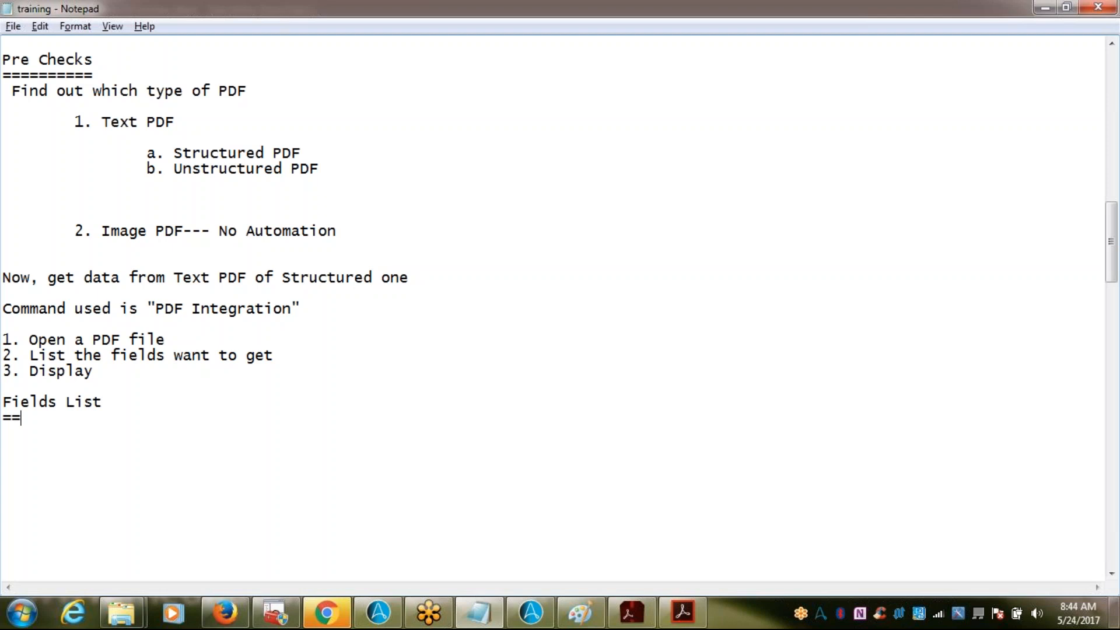
type("=========")
key("Return")
key("Return")
- Consult the Reliance bill PDF in Acrobat Reader and enter "1. Address" under Fields List in the Notepad notes
key("alt+Tab")
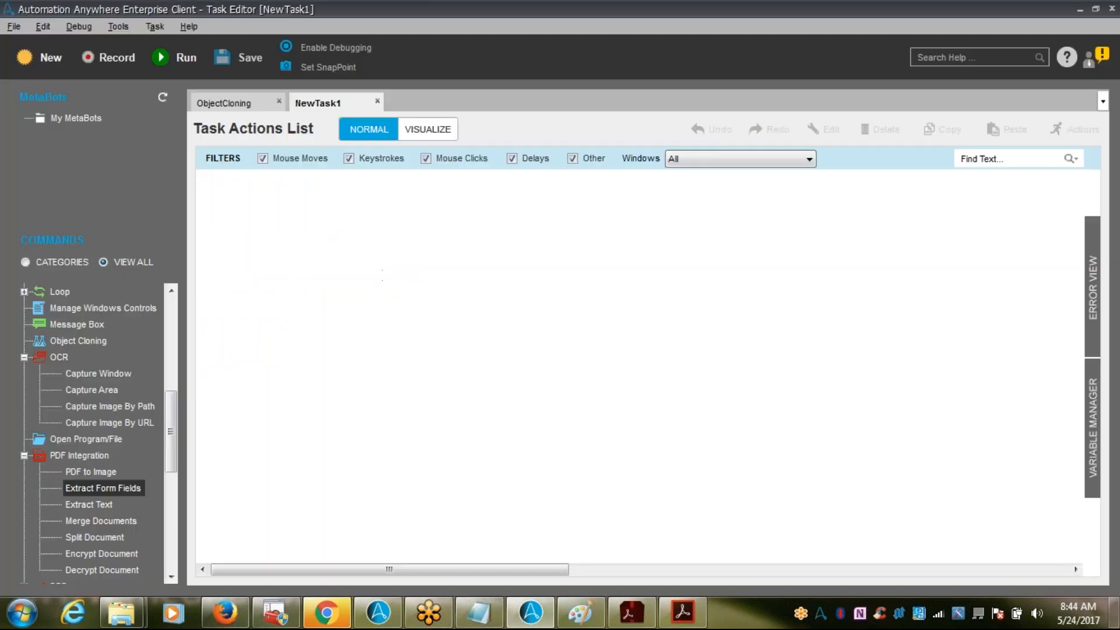
left_click(682, 610)
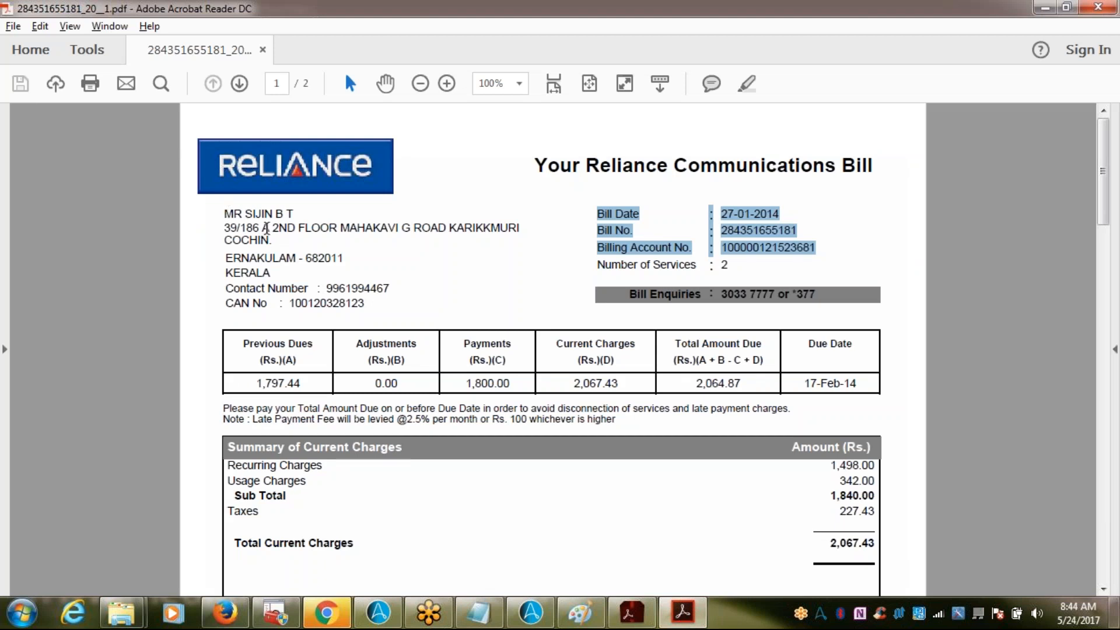
key("alt+Tab")
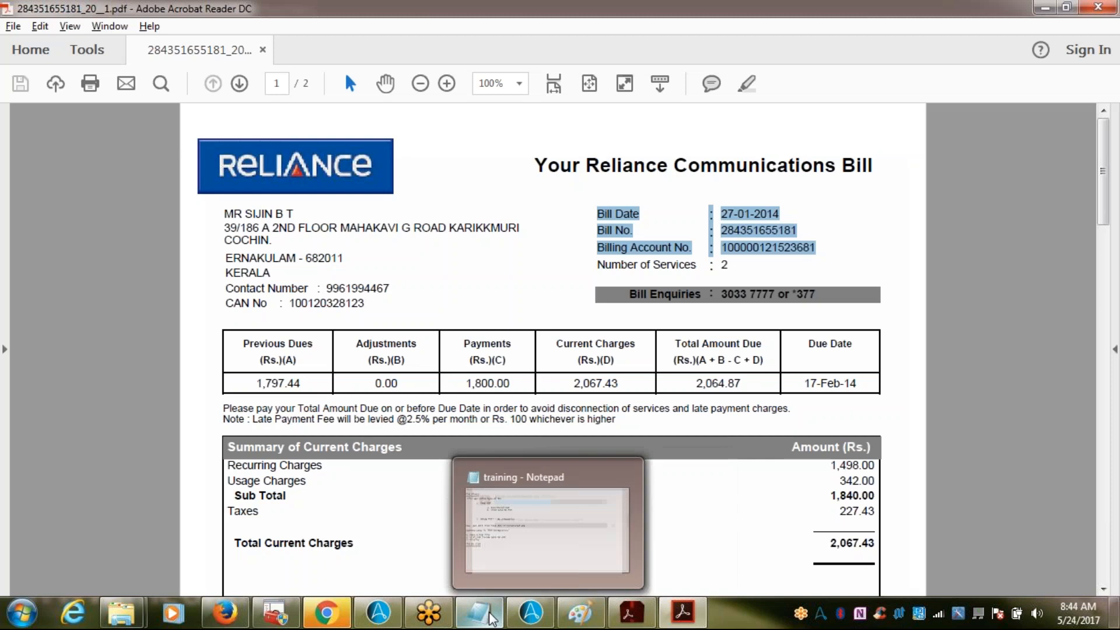
left_click(488, 616)
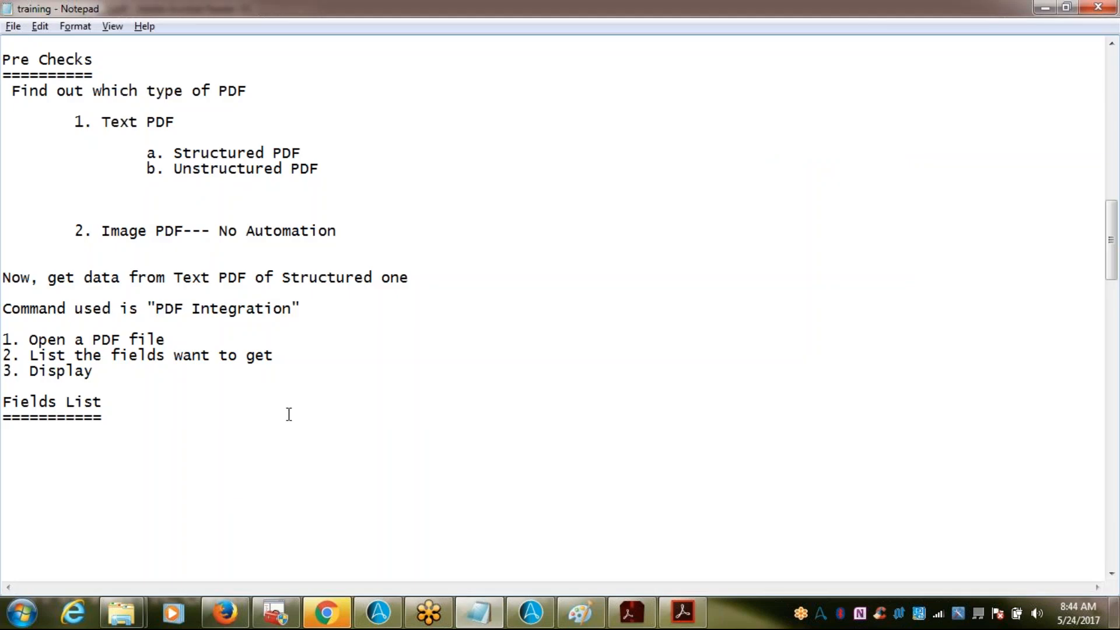
type("1. Addre")
key("BackSpace")
type("ress")
key("Return")
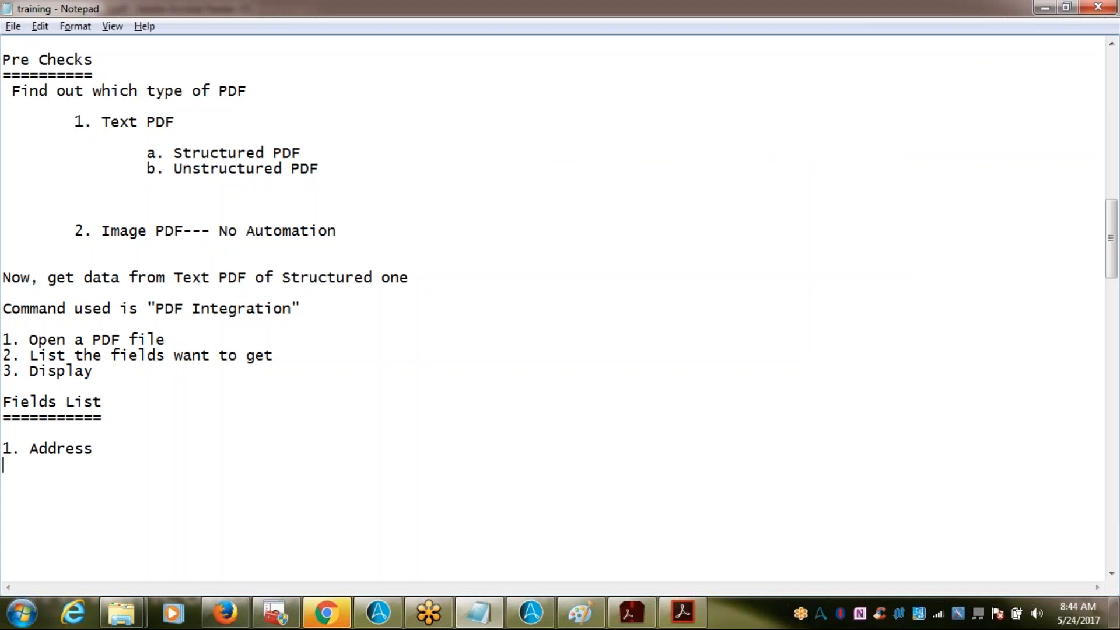
- Check the bill's field labels in the PDF and add "2. Bill Date" to the Fields List notes
type("2.")
key("alt+Tab")
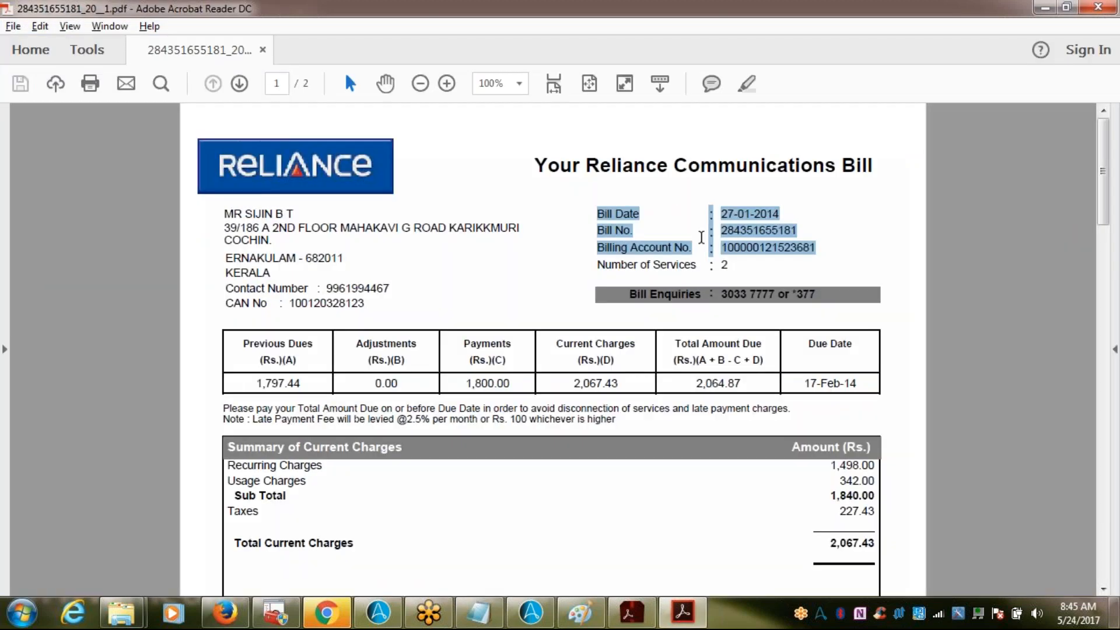
key("alt+Tab")
type("Bill Date")
key("Return")
- Add "3. Bill No" to the Fields List notes, checking the label against the bill PDF
type("3. ")
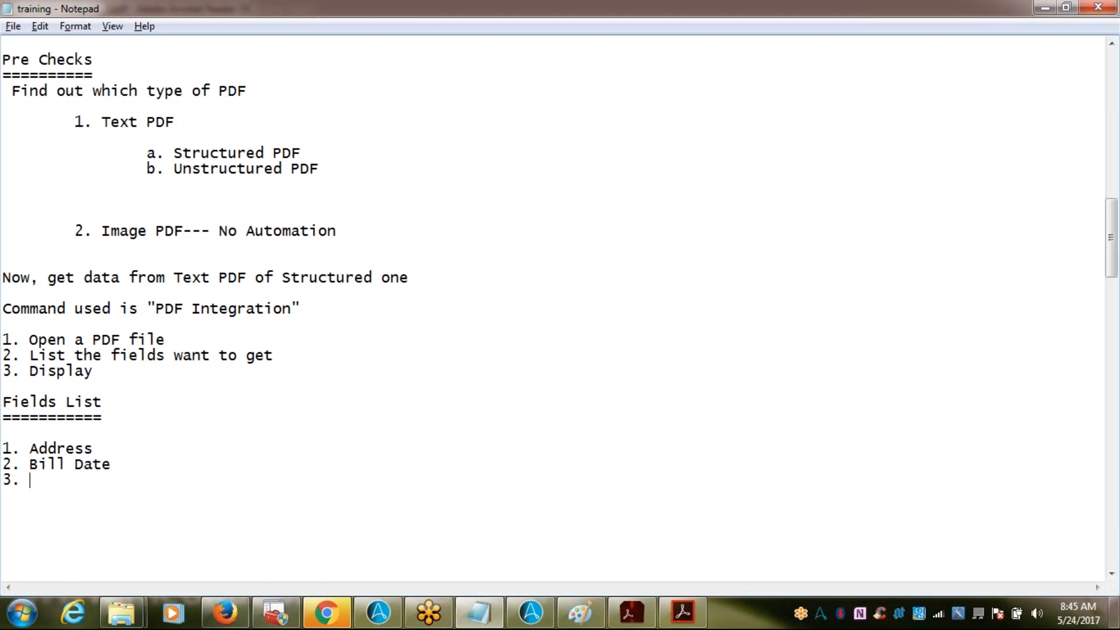
type("Bill Nu")
key("BackSpace")
type("o")
key("alt+Tab")
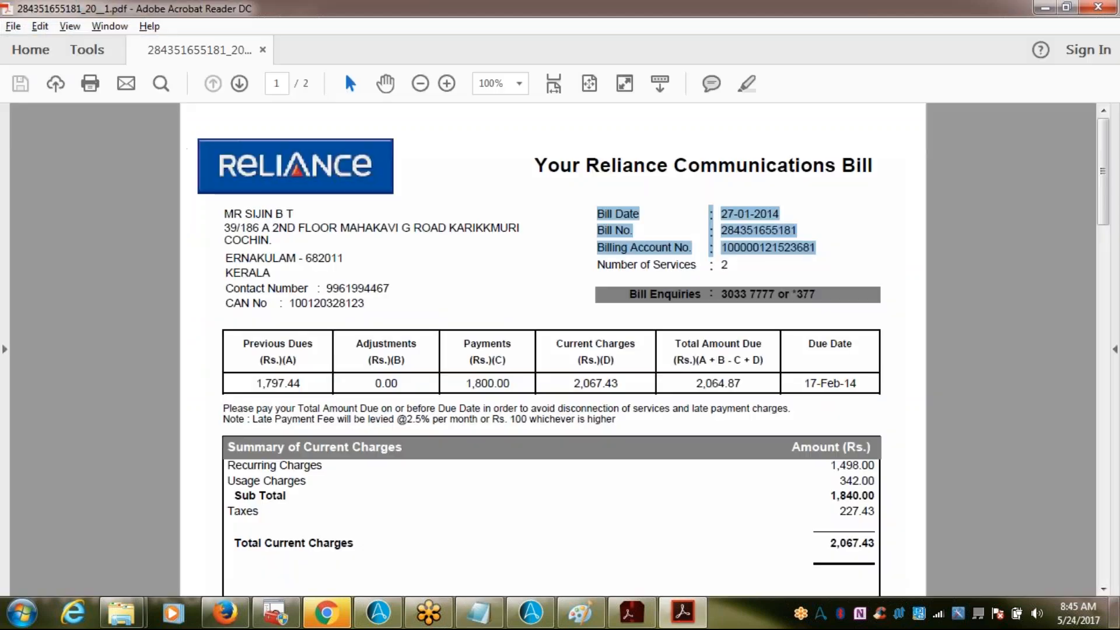
key("alt+Tab")
key("alt+Tab")
key("alt+Tab")
key("Return")
- Add "4. Bill account no" to the Fields List notes, checking the label against the bill PDF
type("4")
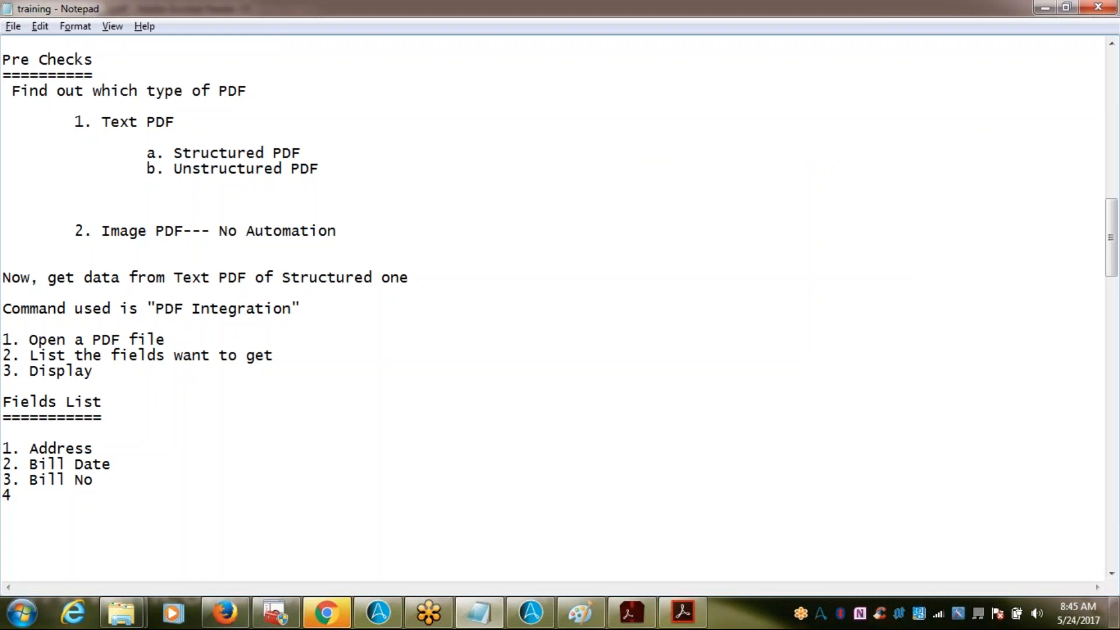
type(". Bill a")
key("alt+Tab")
key("alt+Tab")
type("ccount no")
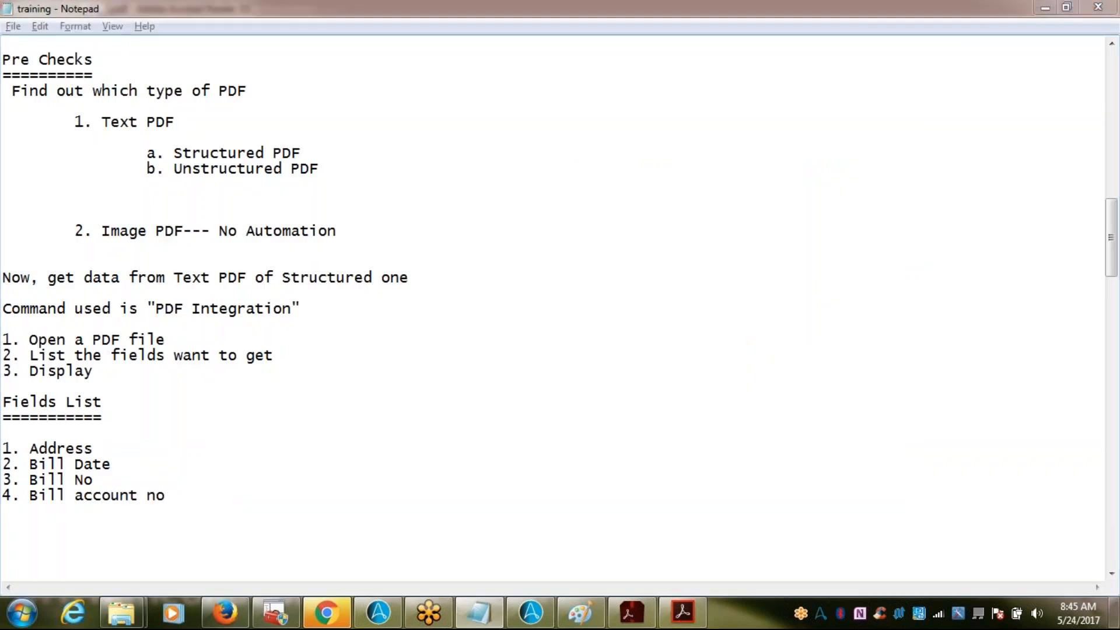
- Look up the total charges on the bill PDF and add "5. Bill Amount" to the Fields List notes
key("alt+Tab")
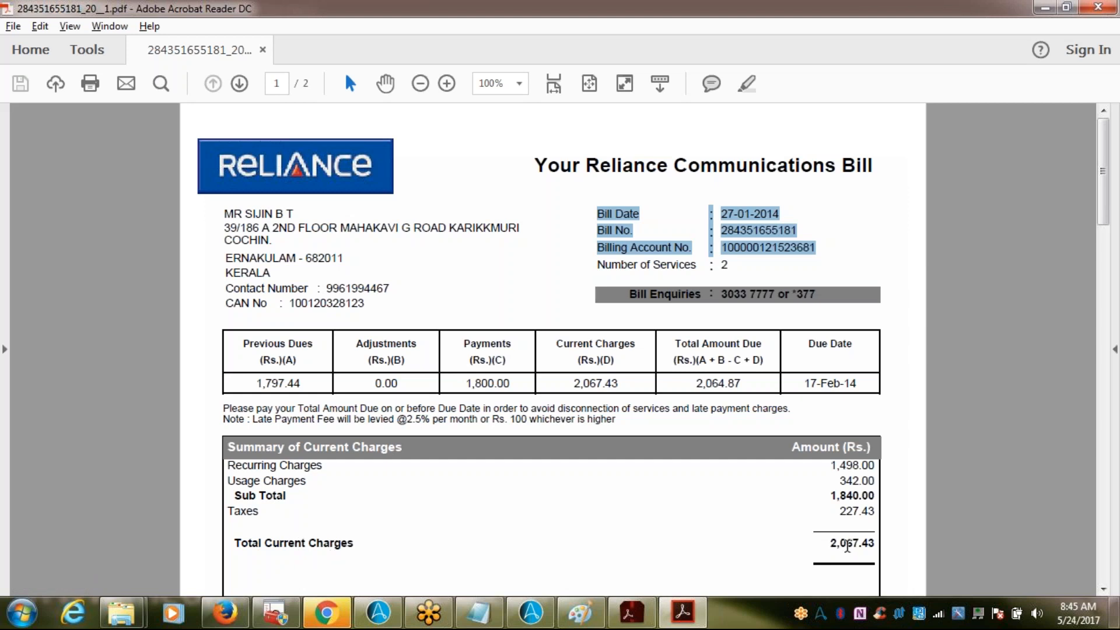
key("alt+Tab")
key("Return")
type(". T")
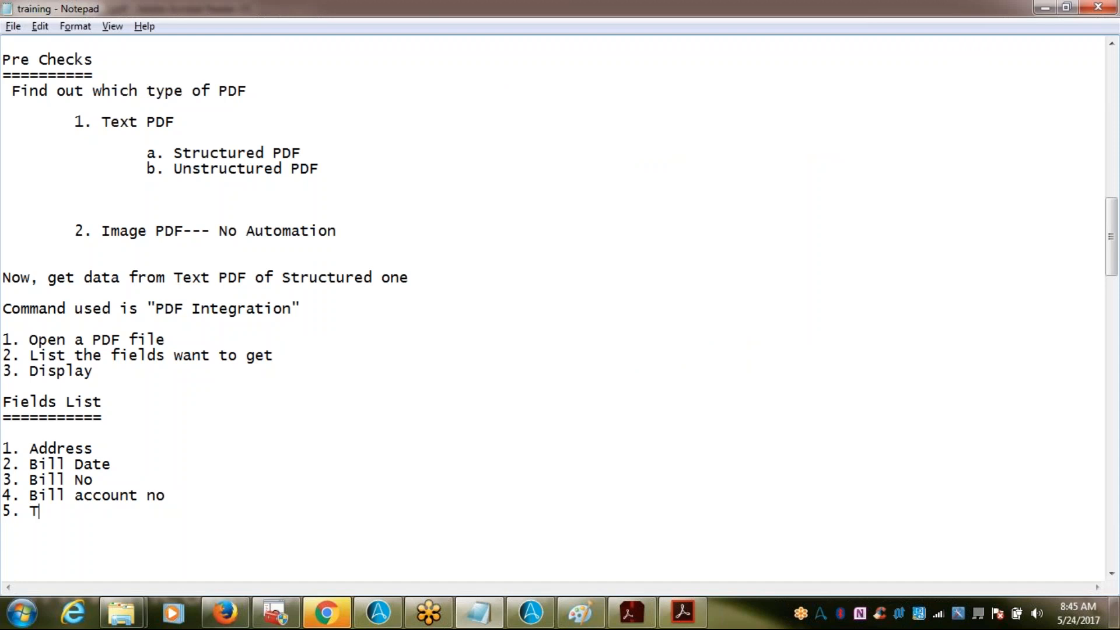
key("BackSpace")
type("Bill Amount")
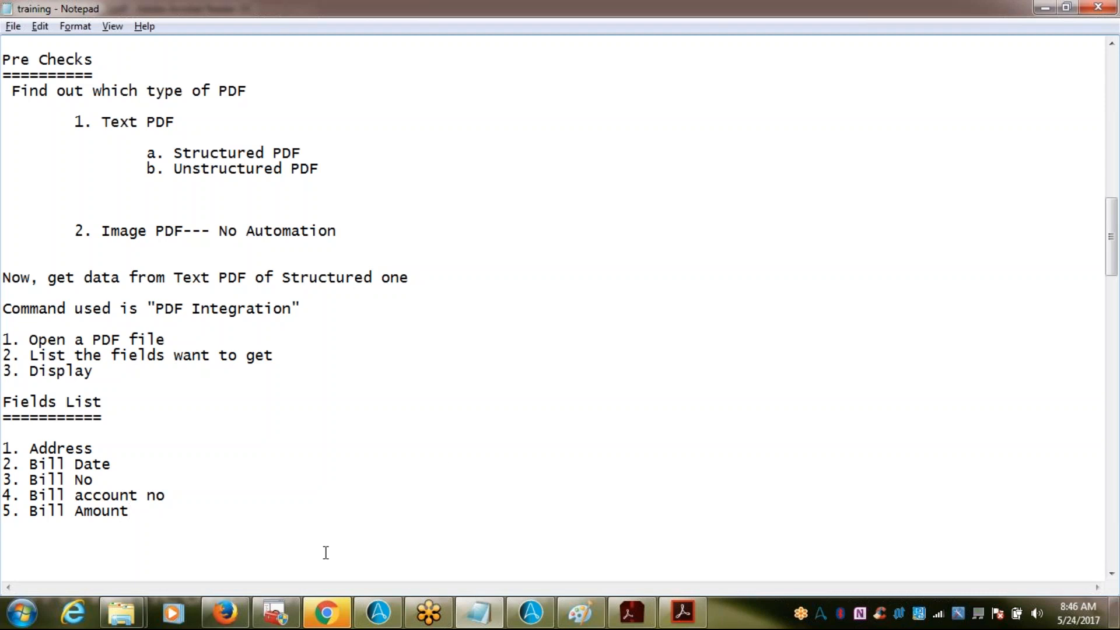
- Switch to the Automation Anywhere Task Editor and create a local variable of type Value named vAddress with an empty value
double_click(50, 448)
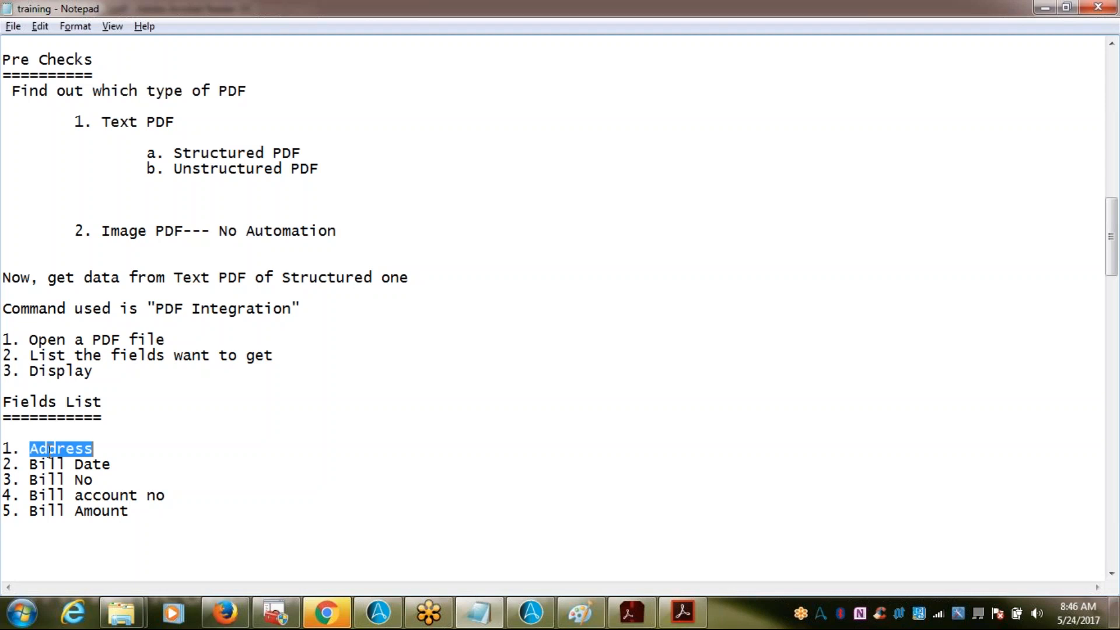
key("alt+Tab")
key("alt+Tab")
mouse_move(513, 611)
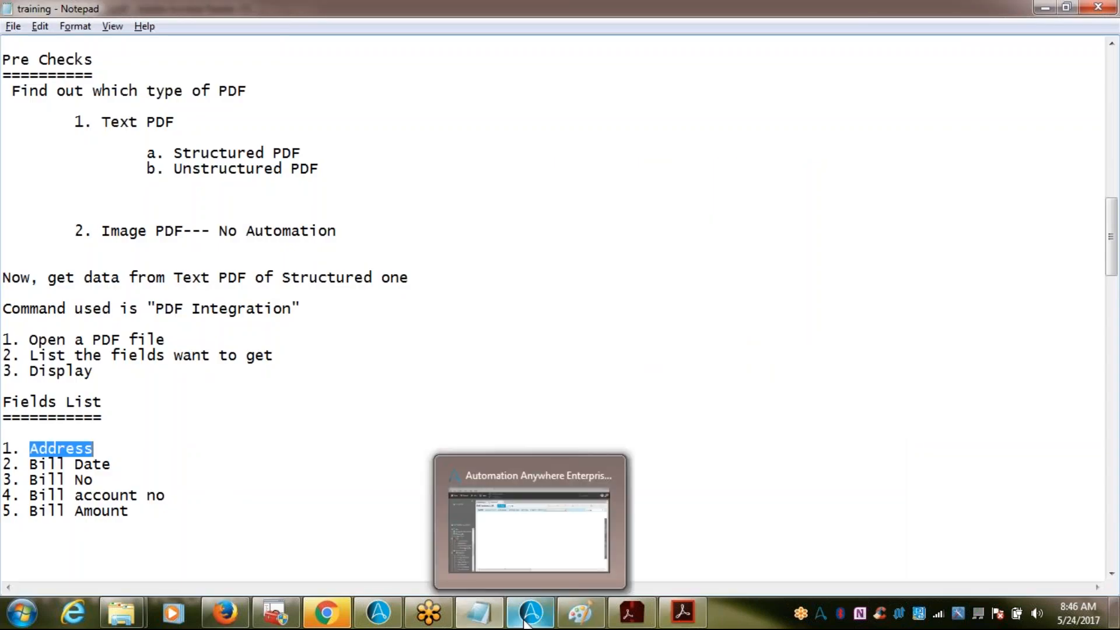
left_click(500, 534)
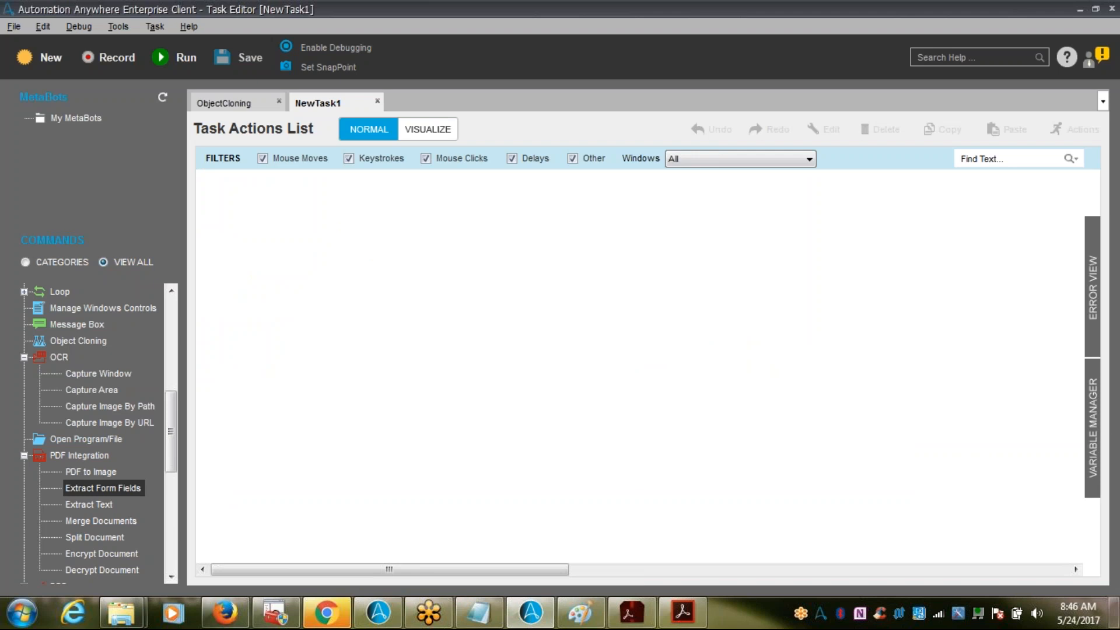
left_click(1094, 435)
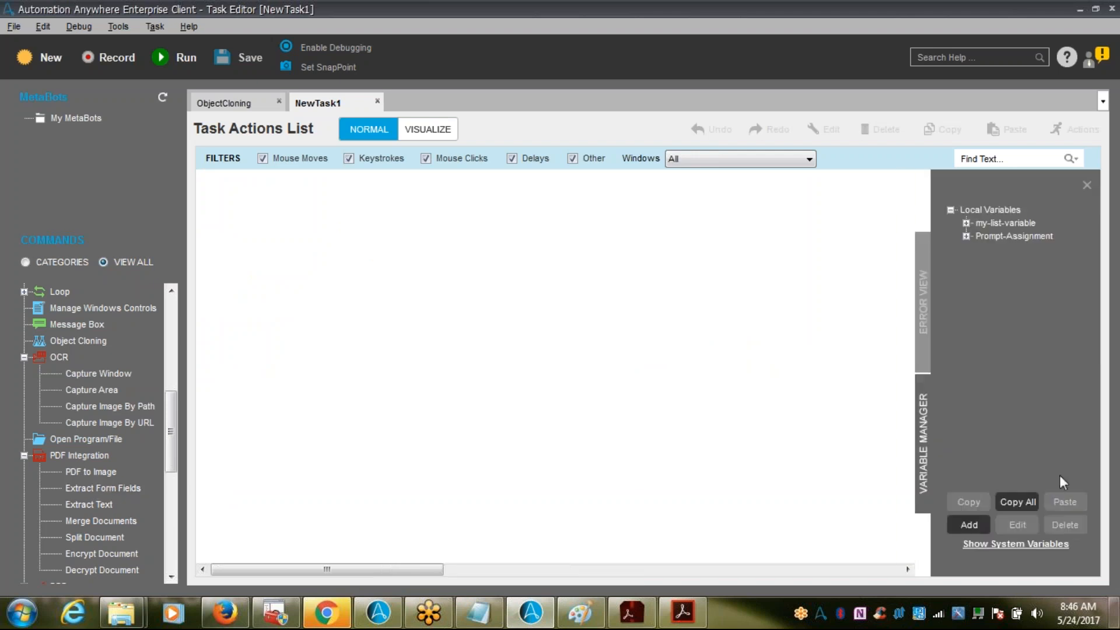
left_click(970, 527)
type("Address")
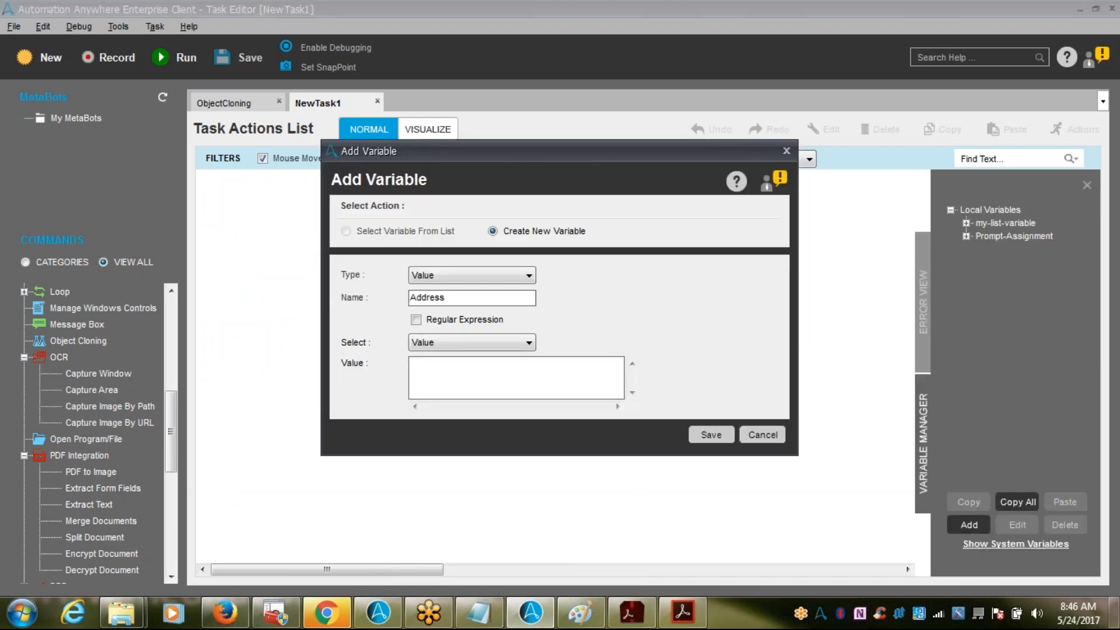
type("v")
left_click(696, 433)
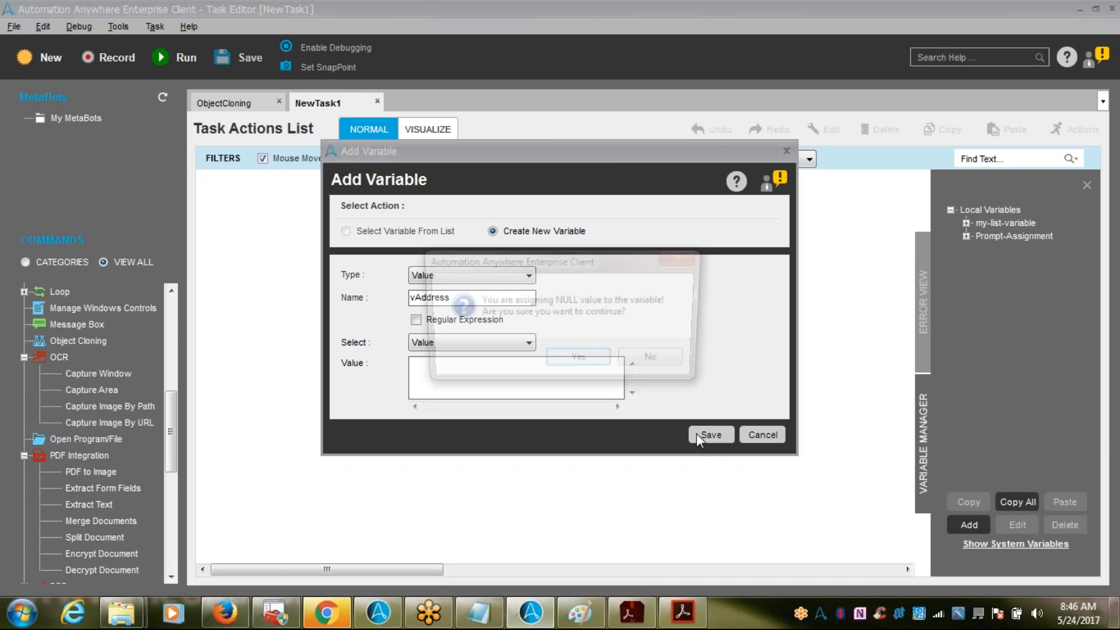
left_click(586, 357)
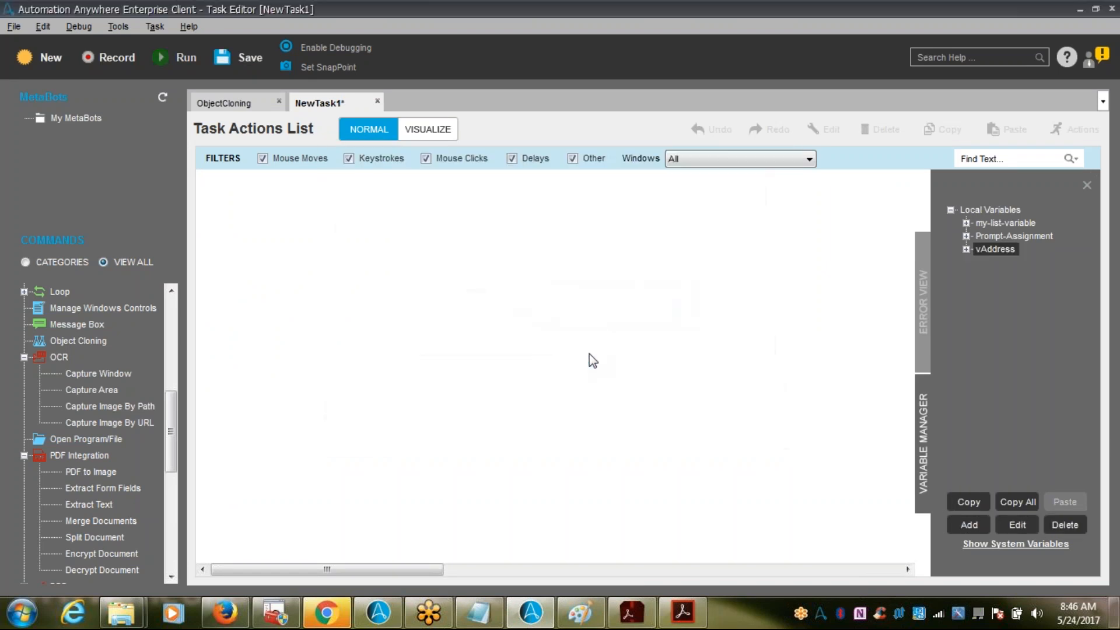
- Create a local Value variable named vBillDate with an empty value, copying "Bill Date" from the Fields List notes for its name
key("alt+Tab")
left_click(28, 464)
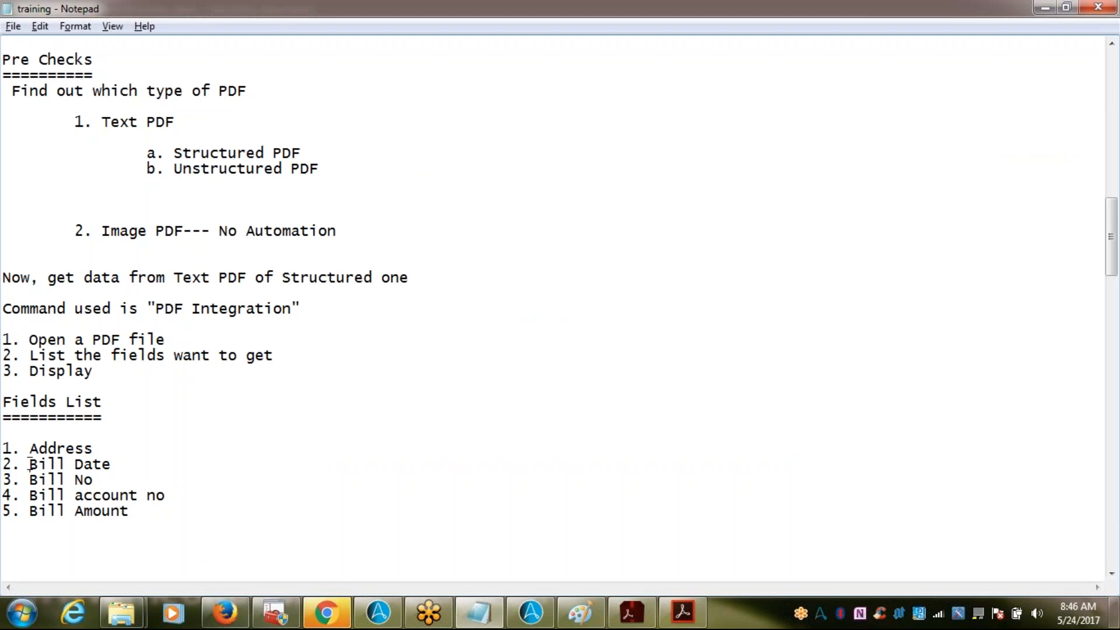
left_click(111, 463, "shift")
key("ctrl+c")
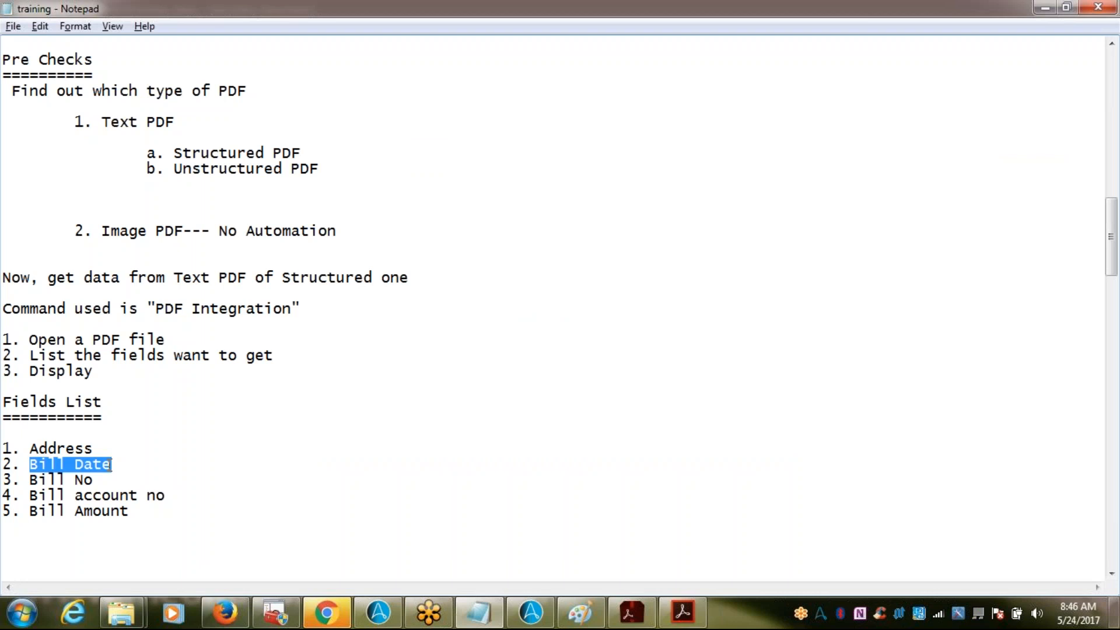
key("alt+Tab")
left_click(947, 521)
key("ctrl+v")
left_click(423, 298)
key("BackSpace")
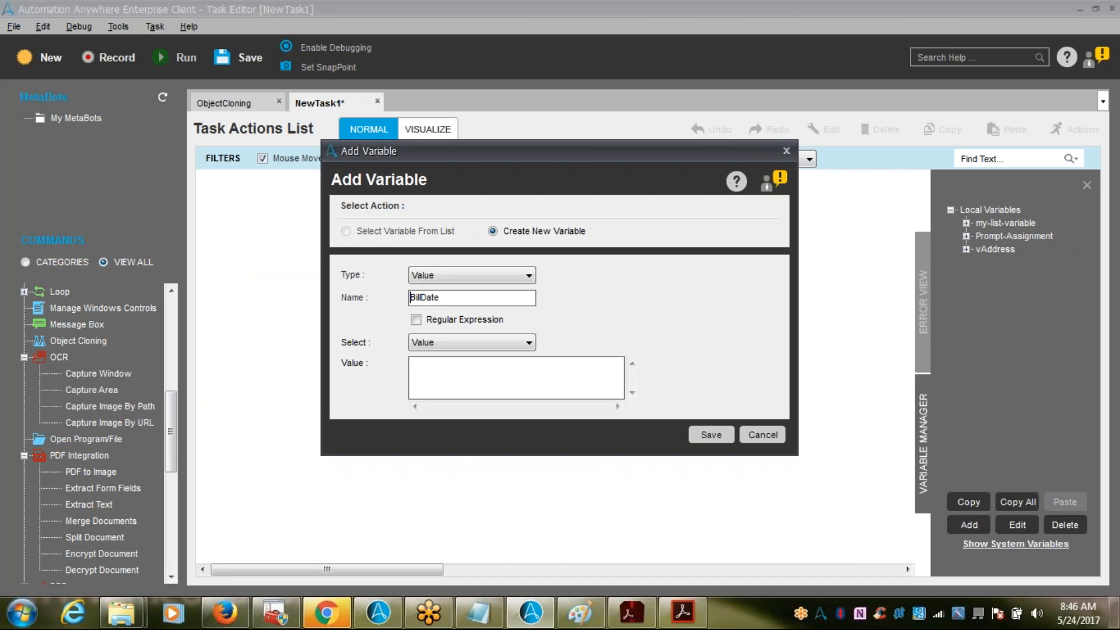
type("v")
left_click(708, 433)
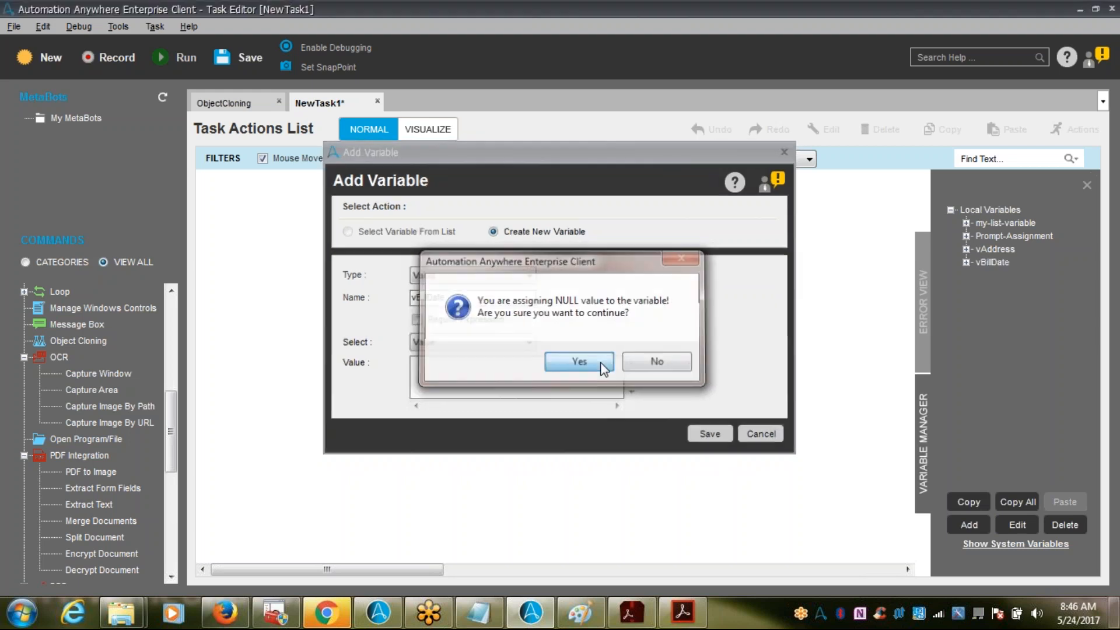
left_click(603, 367)
- Create a local Value variable named vBillNo with an empty value, copying "Bill No" from the Fields List notes for its name
key("alt+Tab")
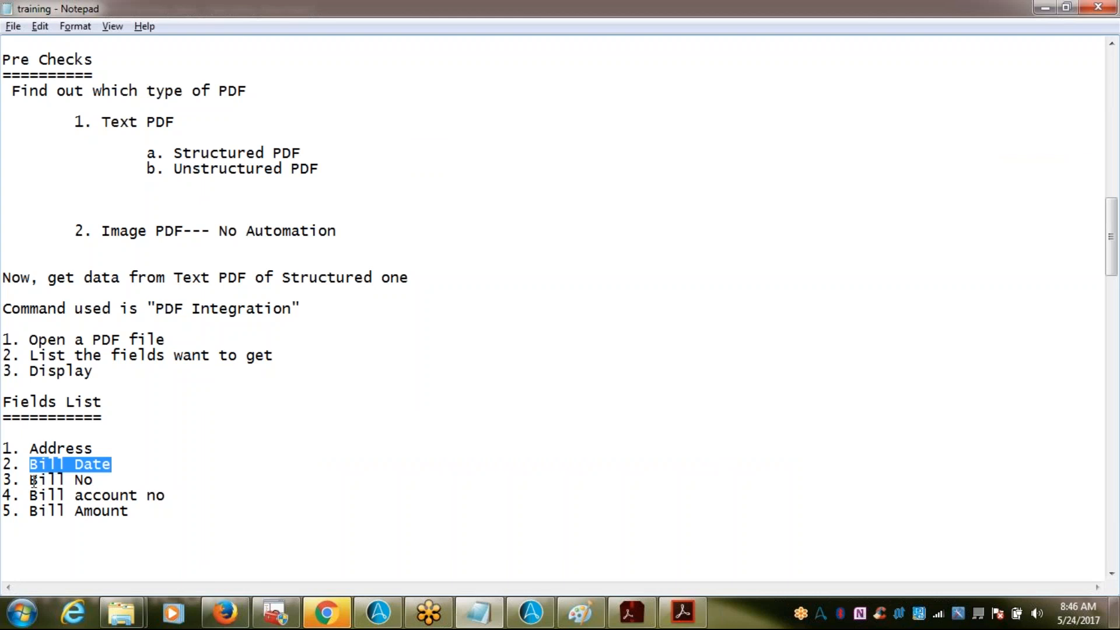
left_click(31, 480)
left_click(99, 480, "shift")
key("ctrl+c")
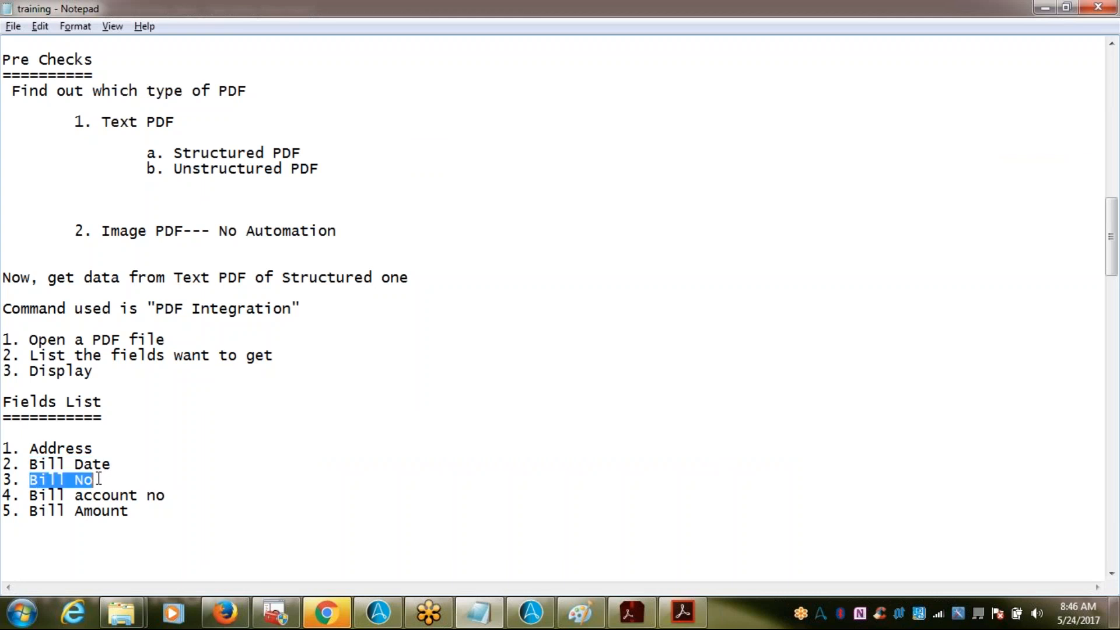
key("alt+Tab")
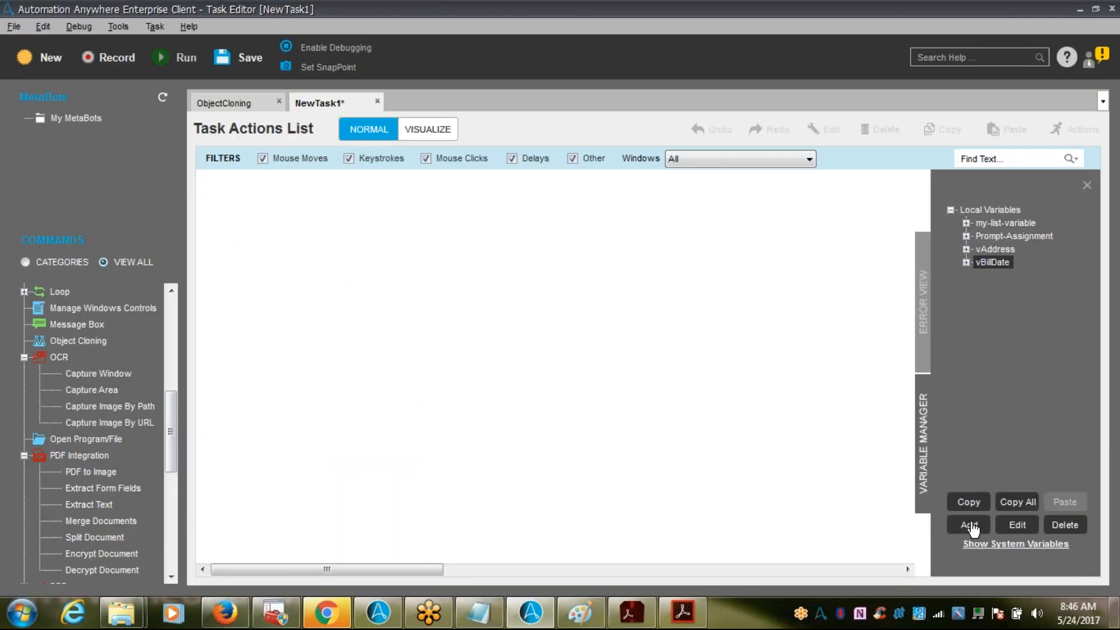
left_click(970, 525)
key("ctrl+v")
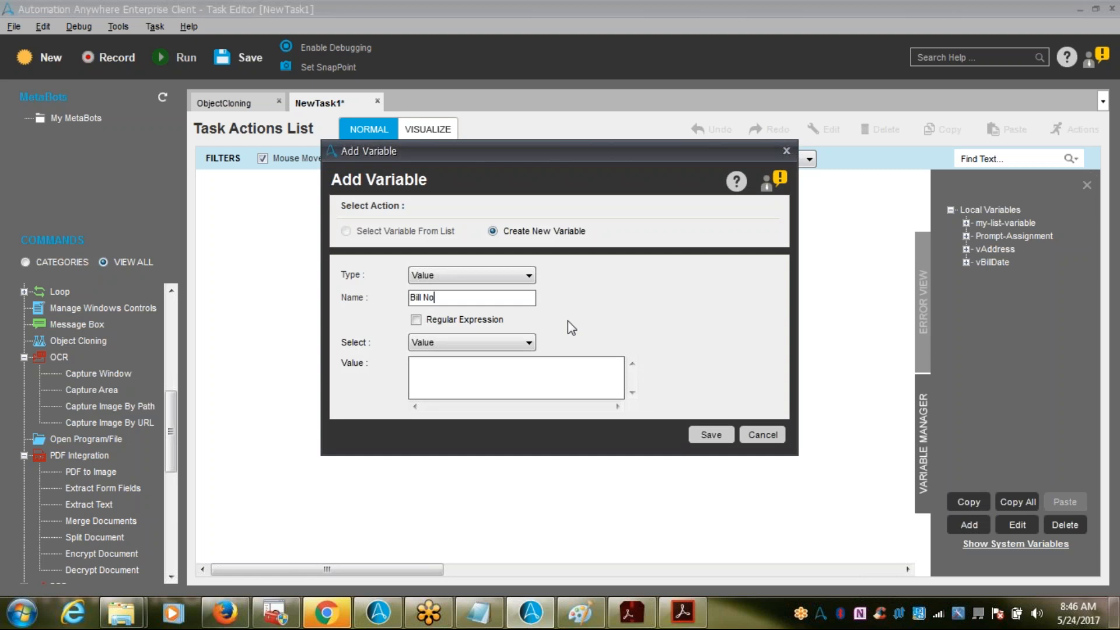
key("Left")
key("Left")
key("BackSpace")
key("Home")
type("v")
left_click(708, 439)
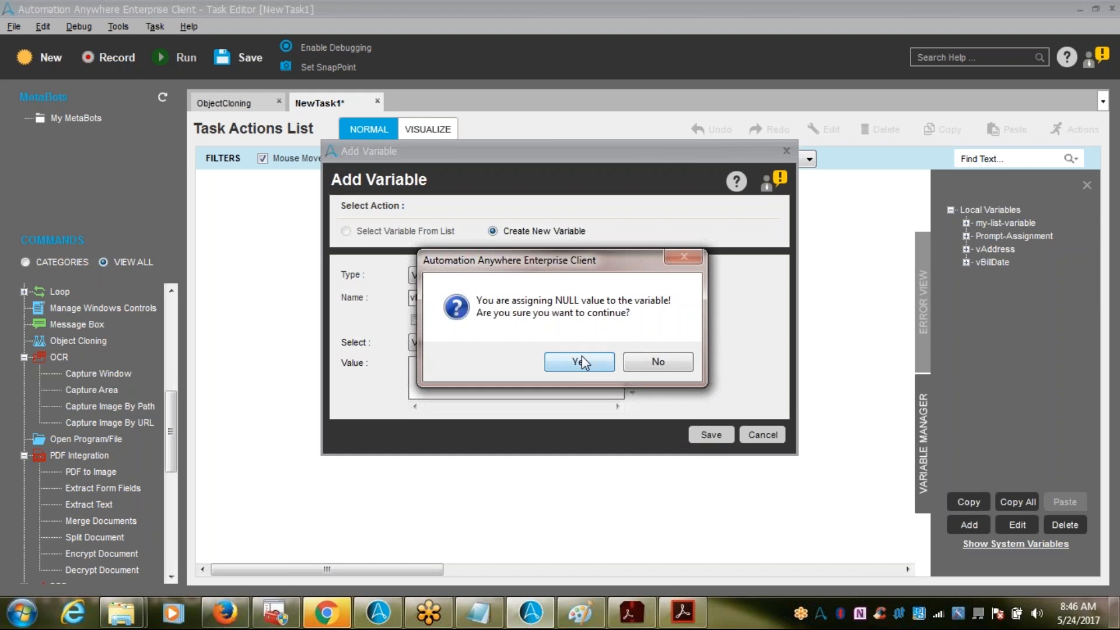
left_click(582, 358)
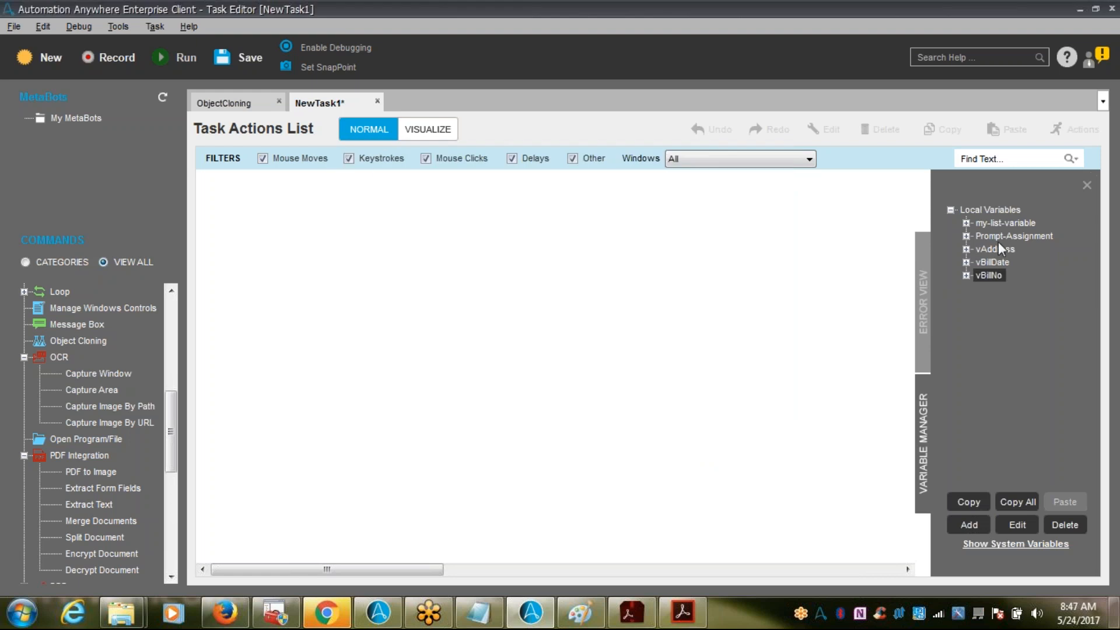
- Copy "Bill account no" from the Fields List notes and paste it as the name of a new Value variable
key("alt+Tab")
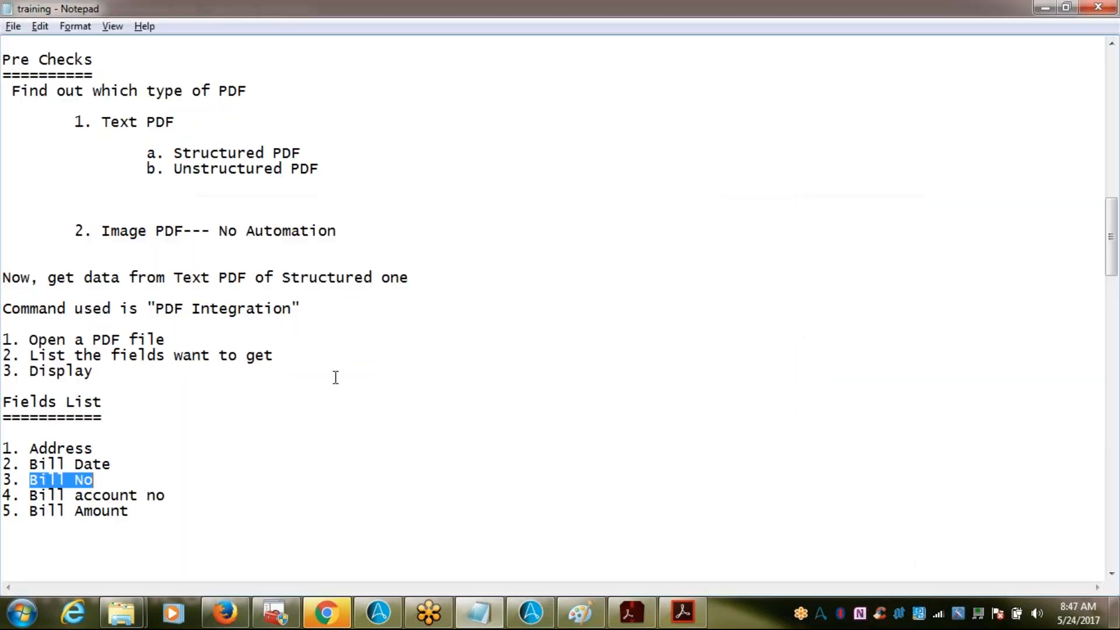
left_click(34, 495)
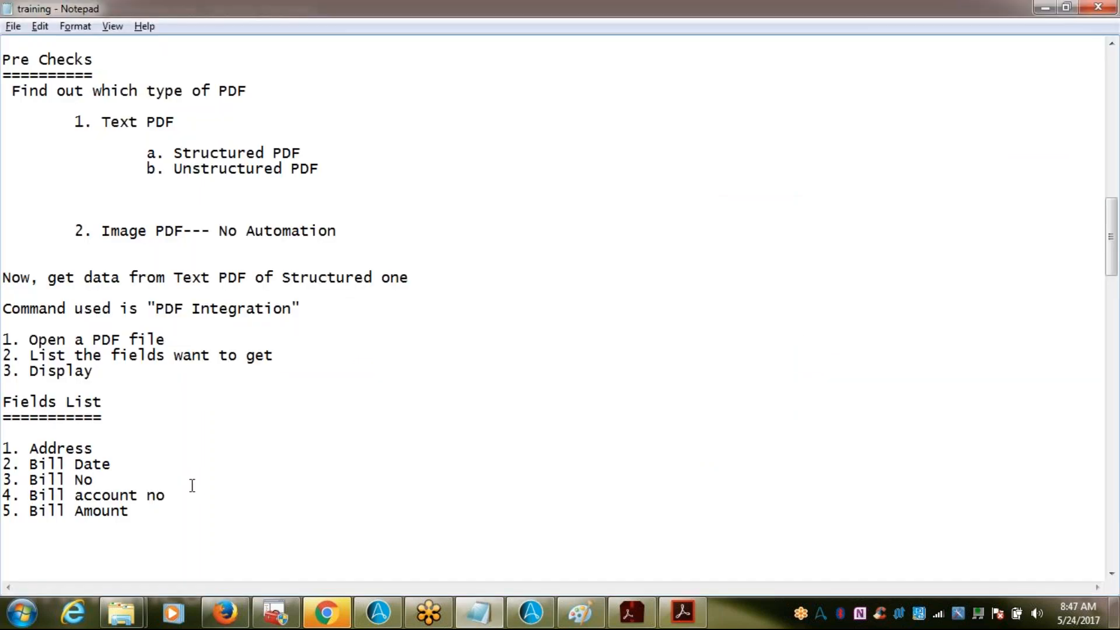
left_click(175, 498, "shift")
key("ctrl+c")
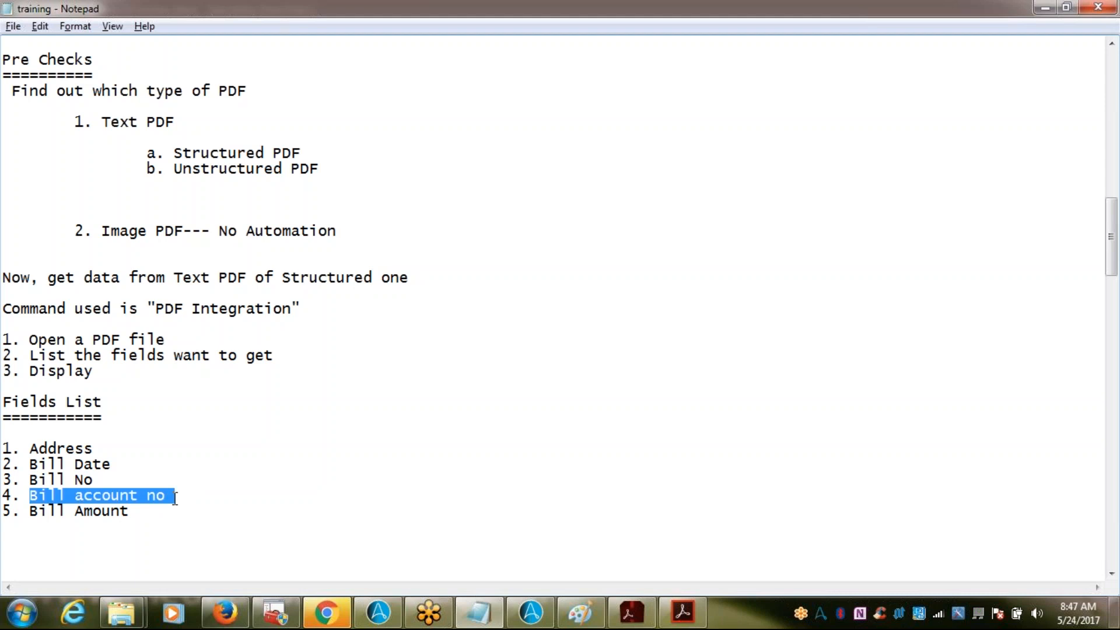
key("alt+Tab")
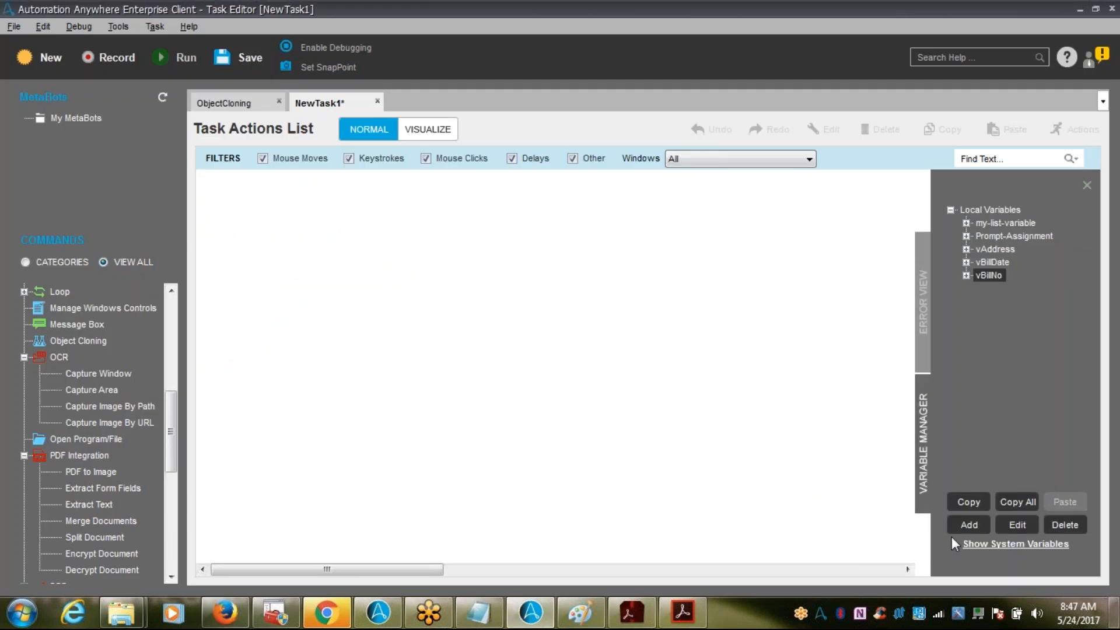
left_click(967, 525)
key("ctrl+v")
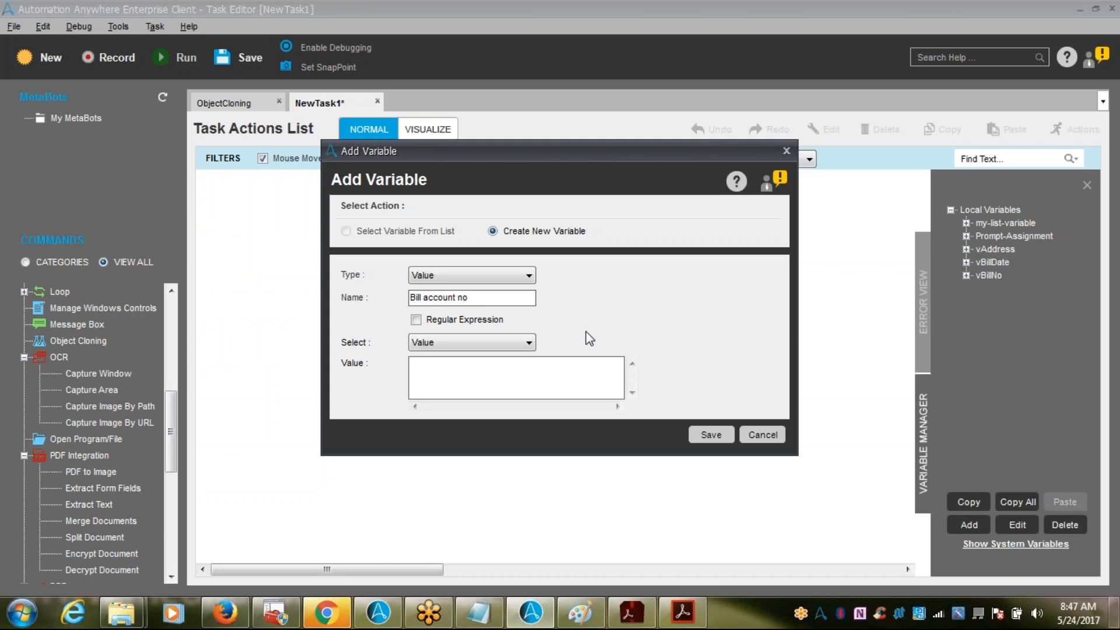
- Change the new variable's name to vBillAccountNo and save it with an empty value
key("BackSpace")
key("BackSpace")
key("Home")
type("v")
key("Right")
key("Right")
key("Right")
key("Right")
key("Delete")
type("A")
key("Right")
key("Right")
key("Right")
key("Right")
key("Right")
key("Right")
key("Delete")
type("N")
left_click(708, 438)
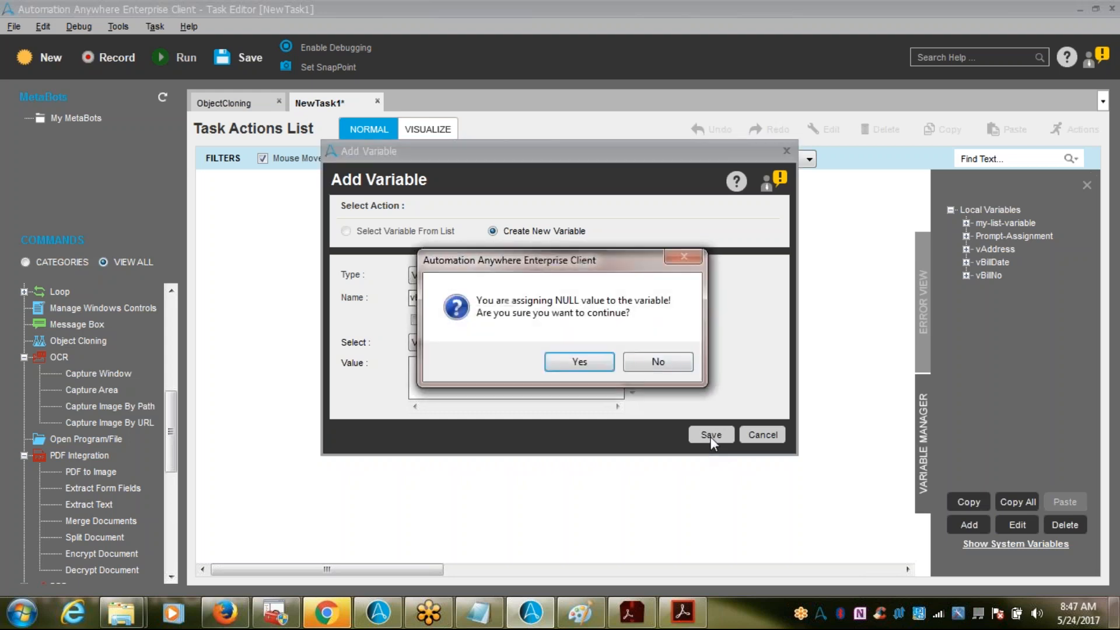
left_click(599, 370)
- Create a local Value variable named vBillAmount with an empty value, copying "Bill Amount" from the Fields List notes for its name
key("alt+Tab")
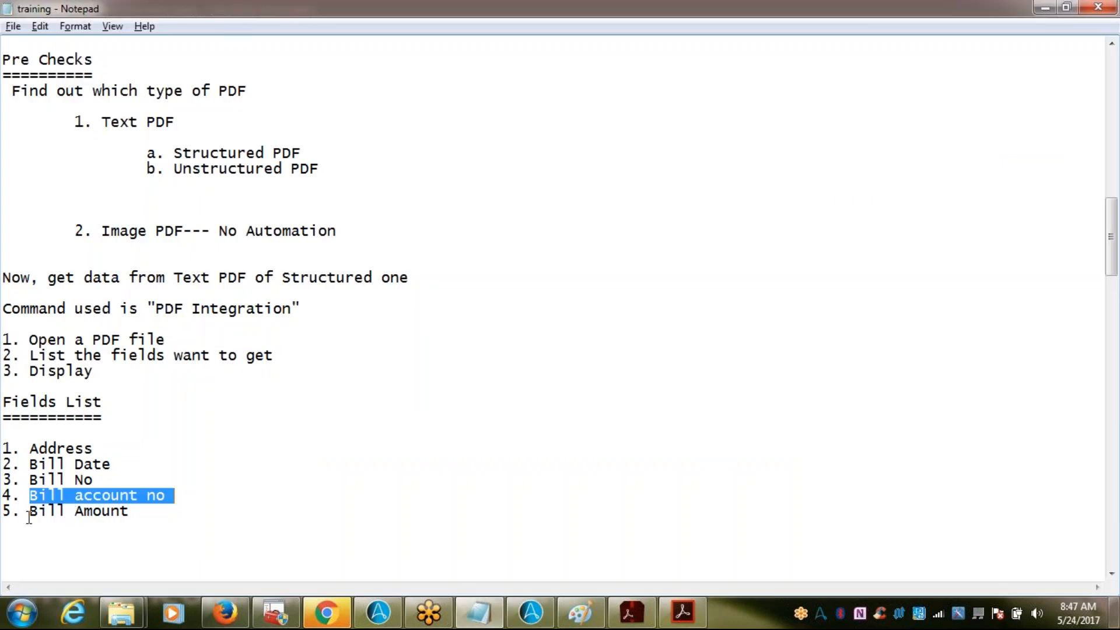
left_click(28, 516)
left_click(137, 514, "shift")
key("ctrl+c")
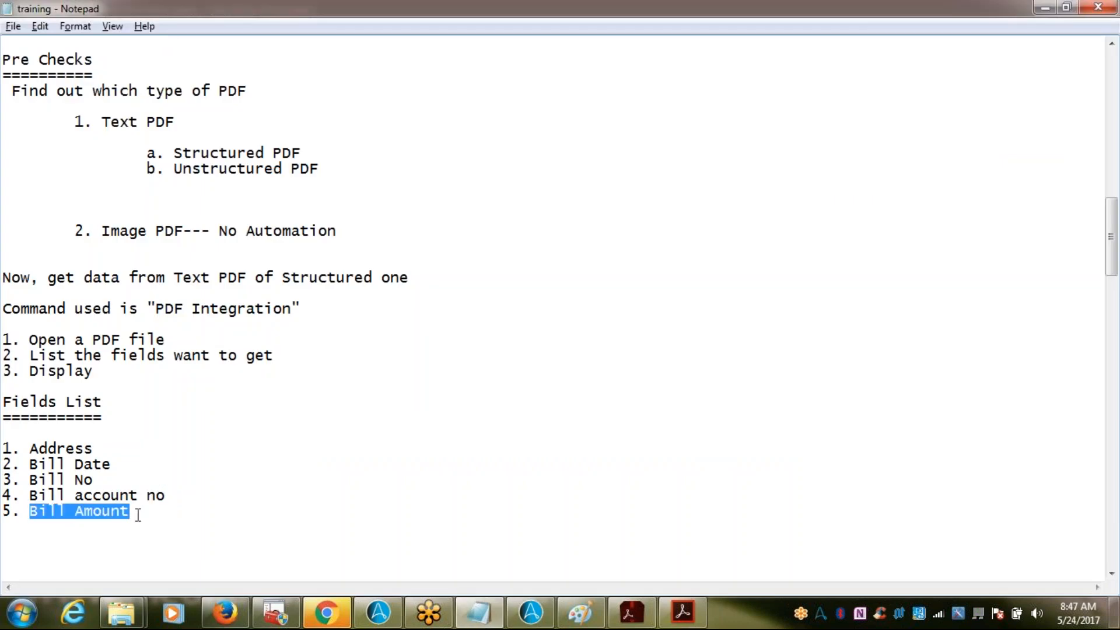
key("alt+Tab")
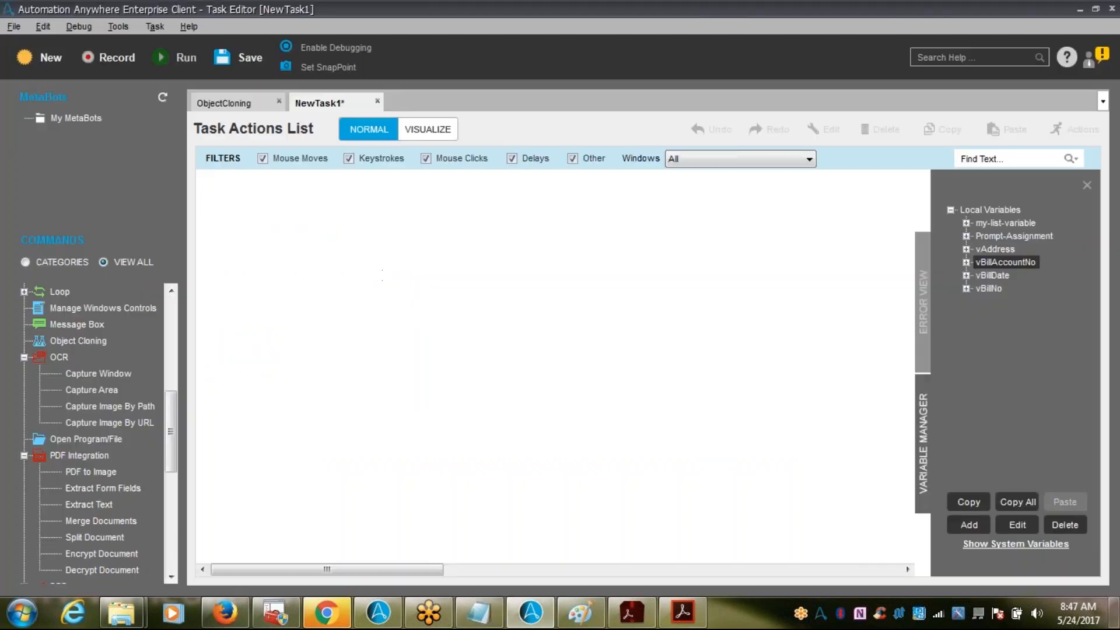
left_click(965, 525)
key("ctrl+v")
key("BackSpace")
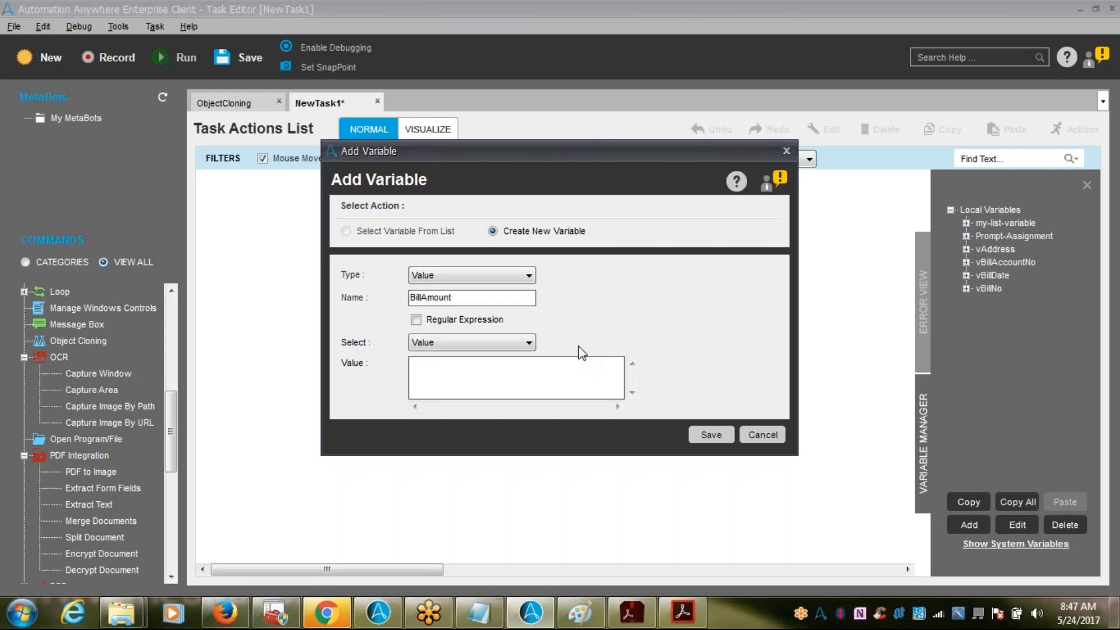
left_click(410, 297)
type("v")
left_click(704, 433)
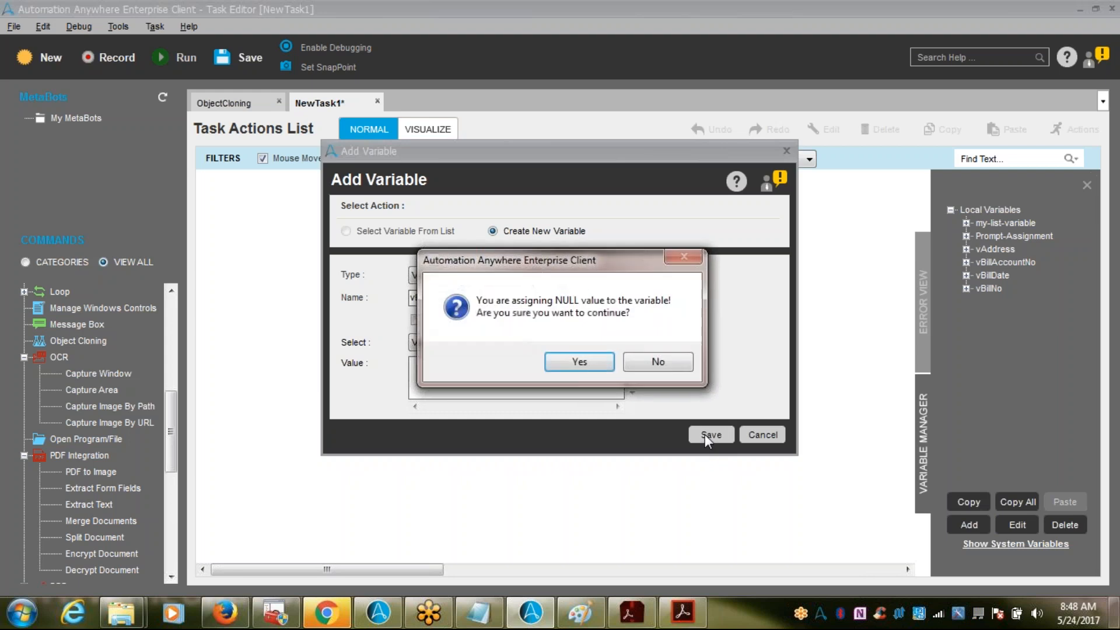
left_click(593, 366)
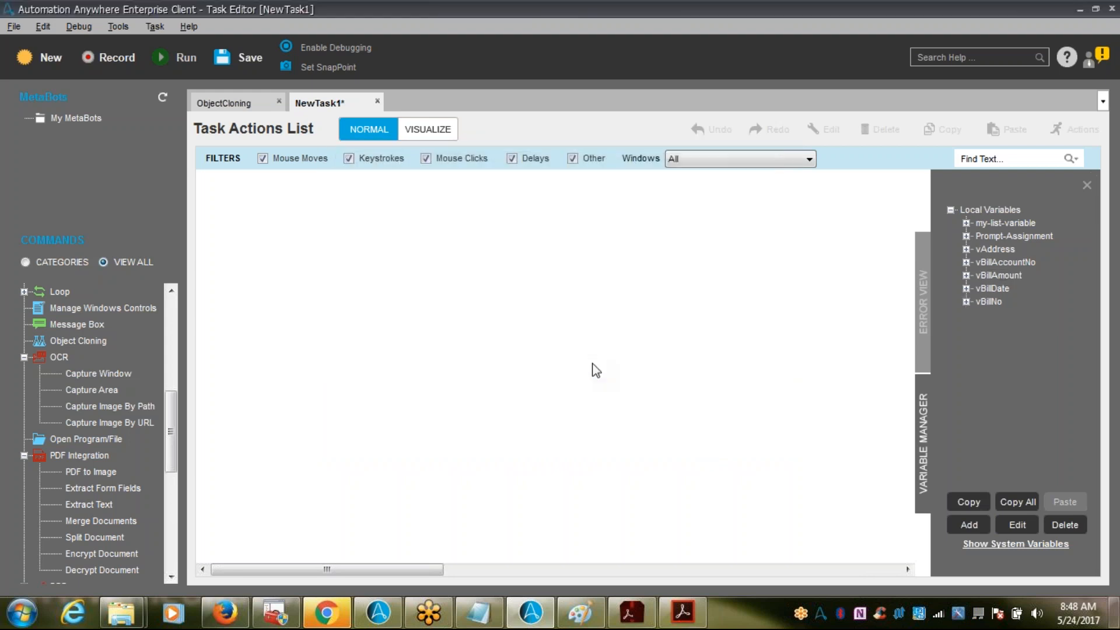
- Save the task as PDFIntegration in the 18-05-2017 folder under My Tasks
key("ctrl+s")
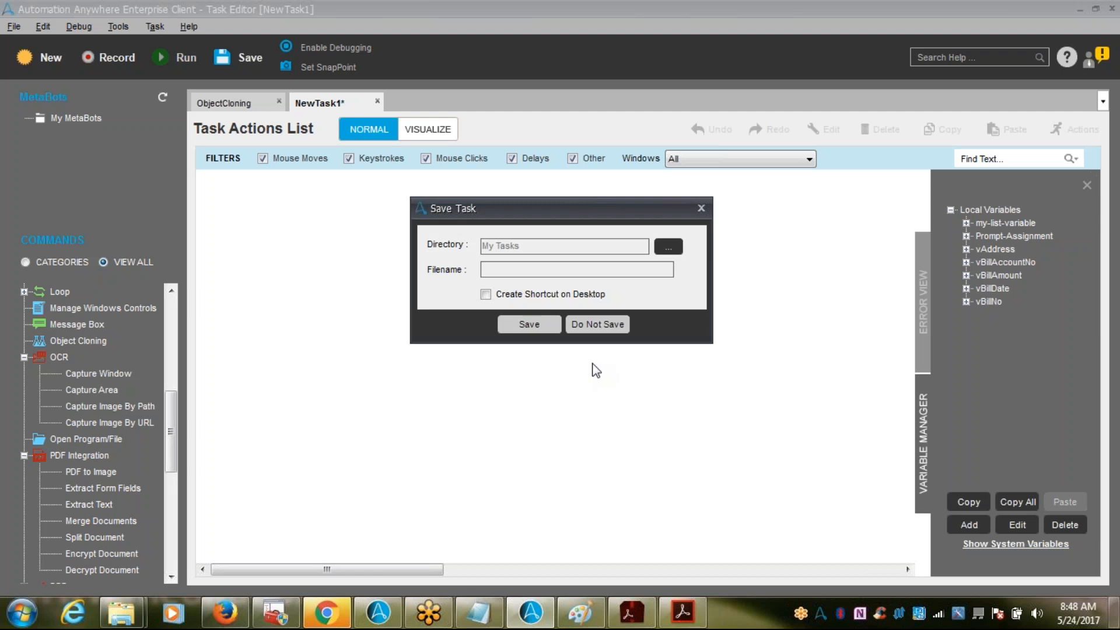
left_click(668, 246)
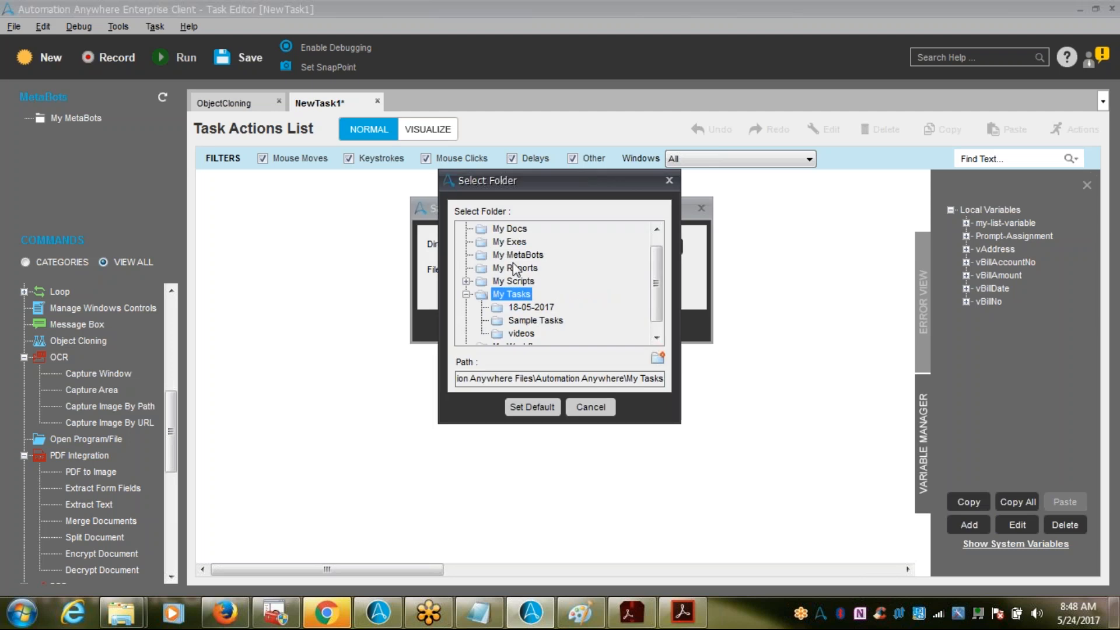
left_click(524, 309)
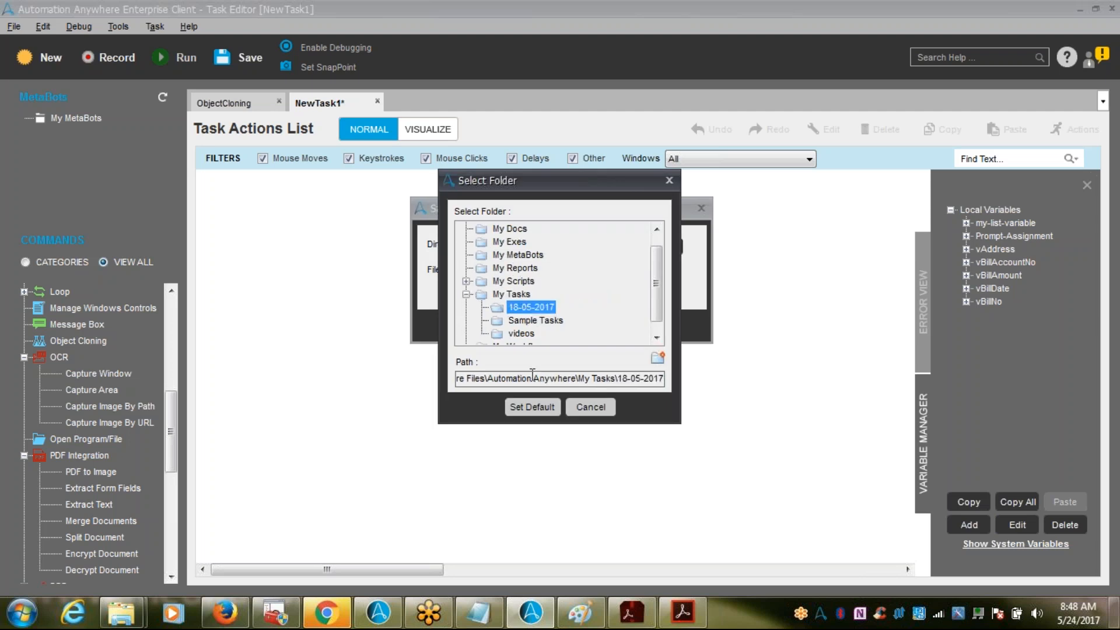
left_click(531, 406)
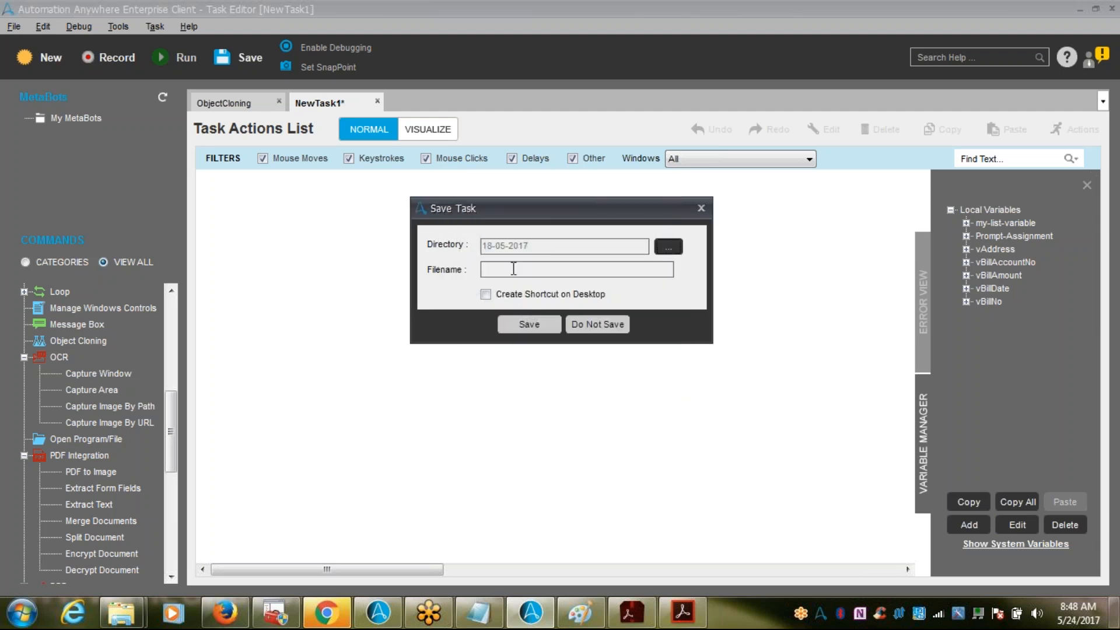
type("PDFIntegration")
left_click(528, 324)
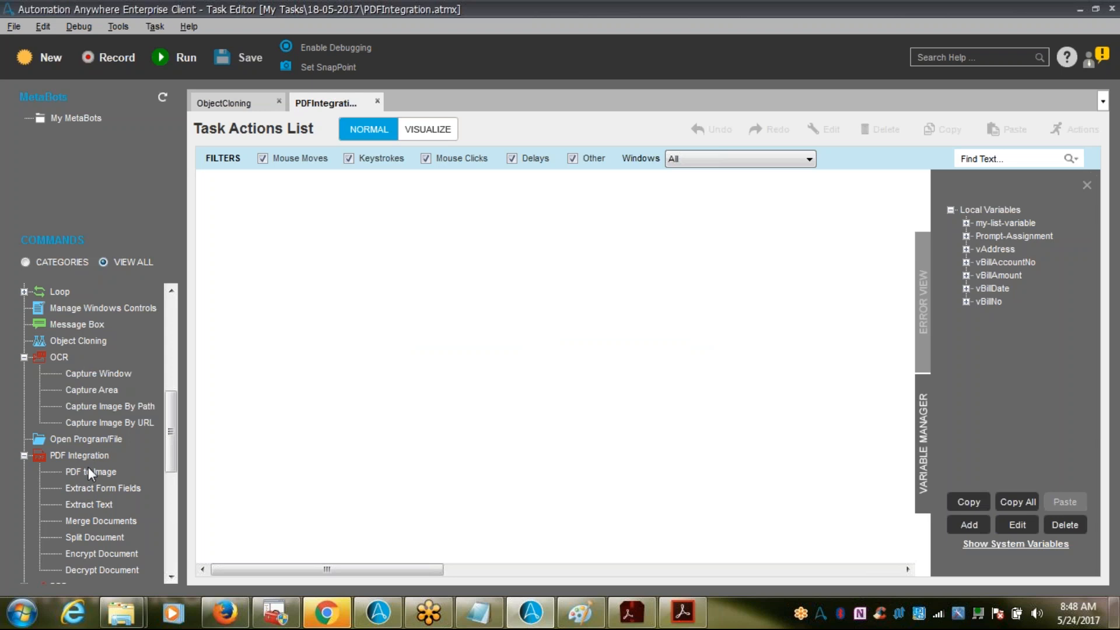
- Add an Extract Form Fields command to the task and choose the bill PDF ending in "_20" from the PDFFiles folder
left_click_drag(89, 488, 407, 368)
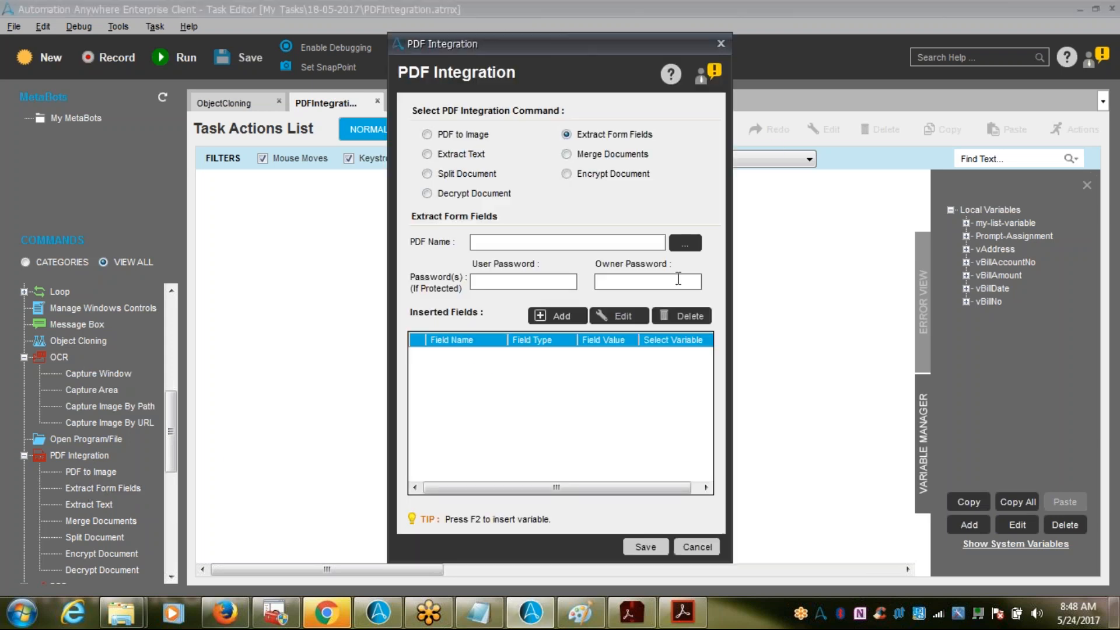
left_click(686, 243)
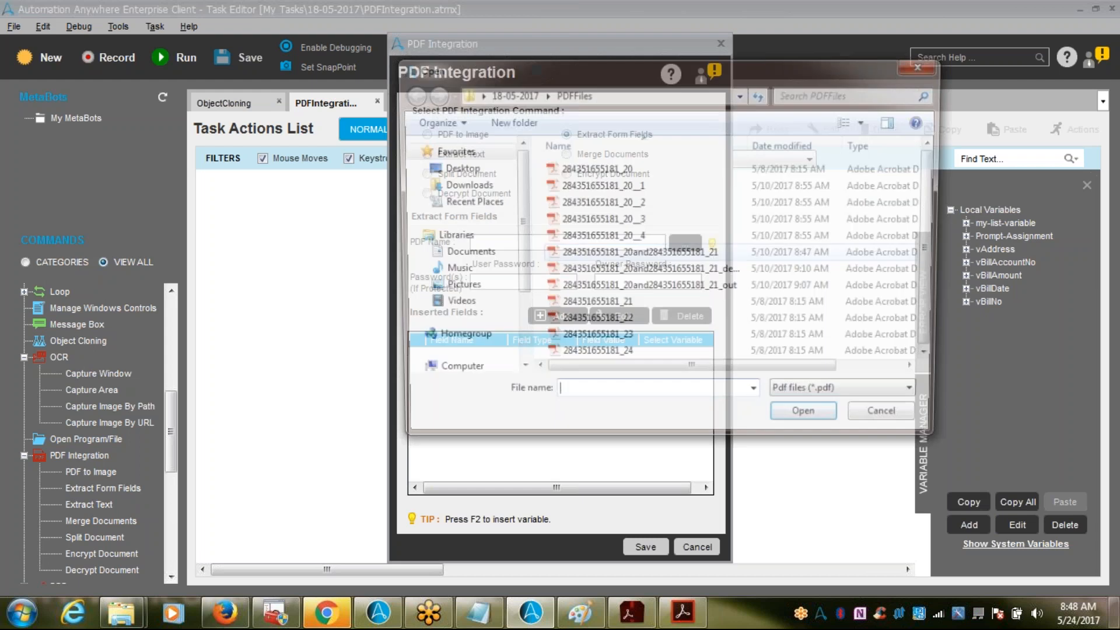
left_click(594, 174)
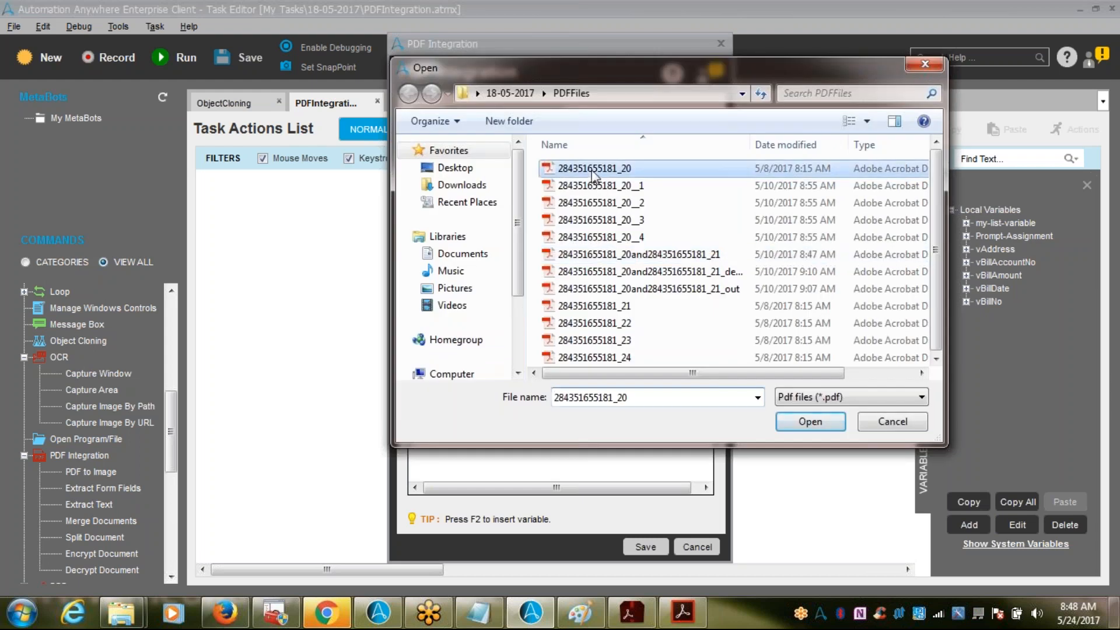
left_click(789, 420)
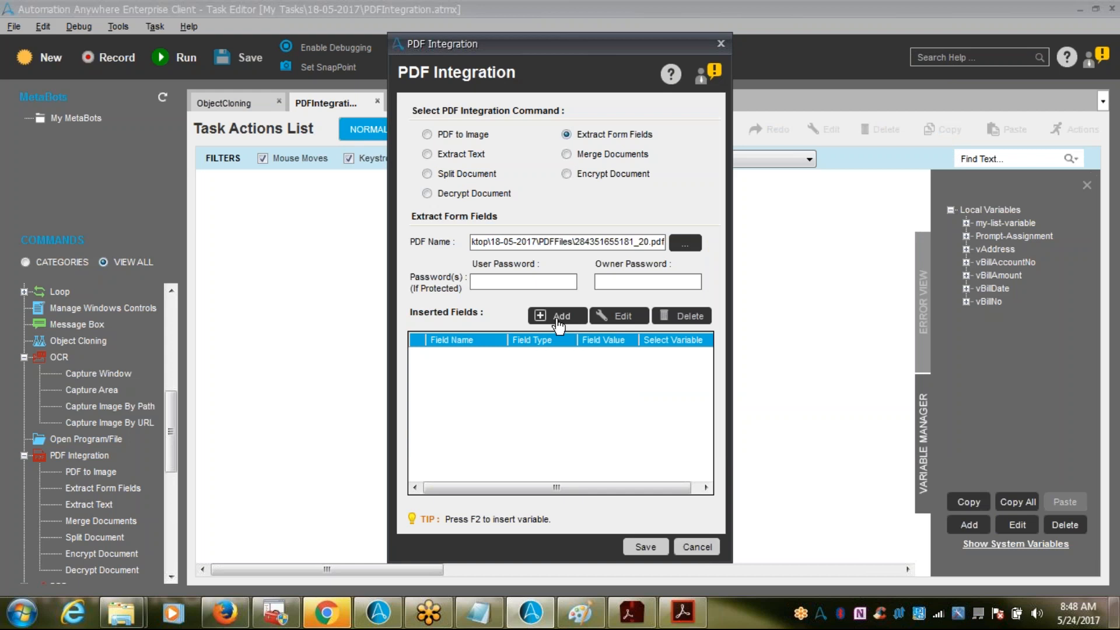
- Mark the customer's name and address block on the bill's first page as a new extraction field and review its captured text
left_click(559, 317)
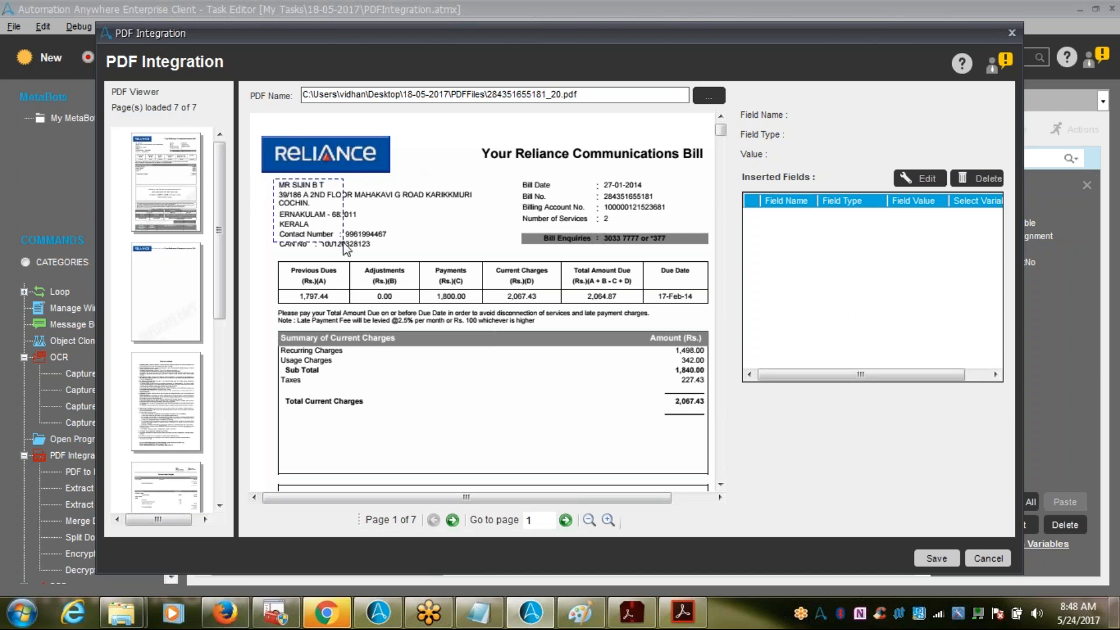
right_click(444, 193)
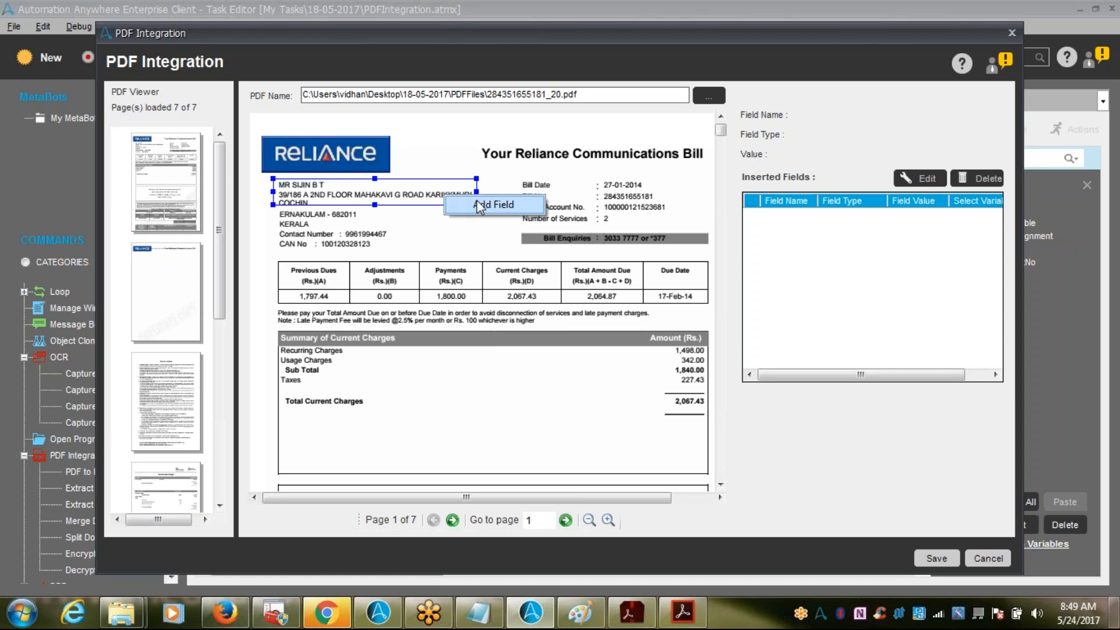
left_click(480, 205)
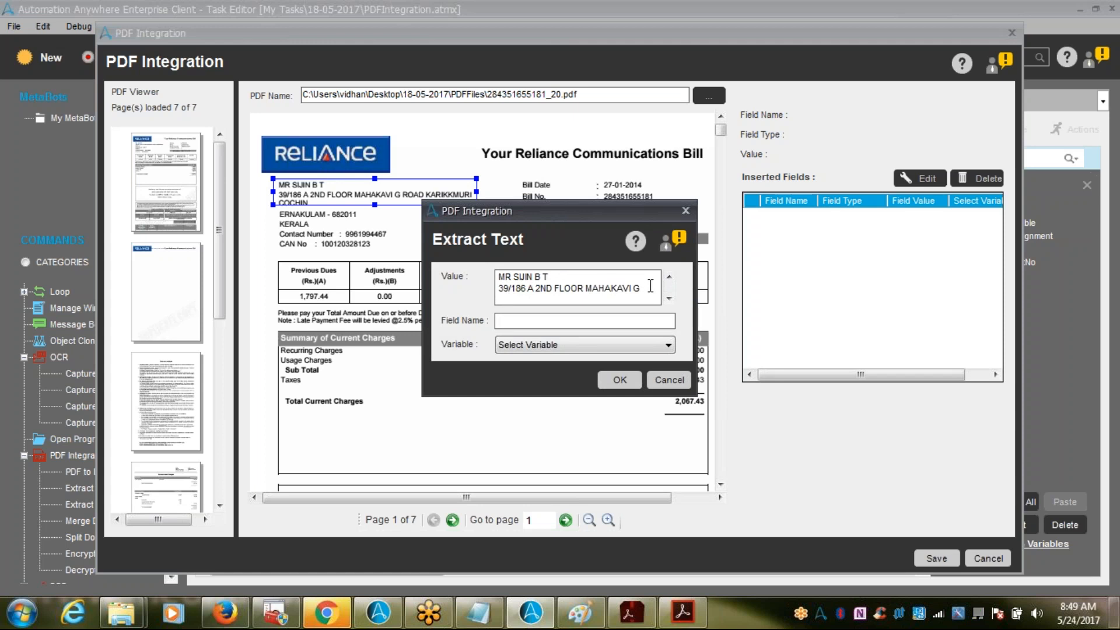
key("Up")
key("Down")
key("Down")
key("Down")
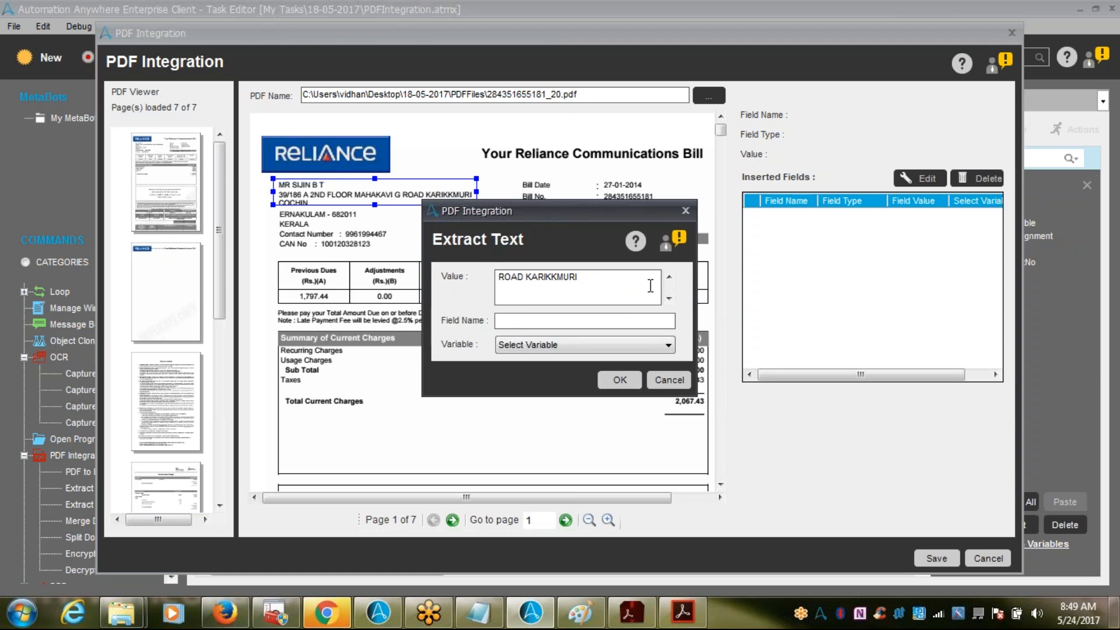
key("Up")
key("Up")
key("Up")
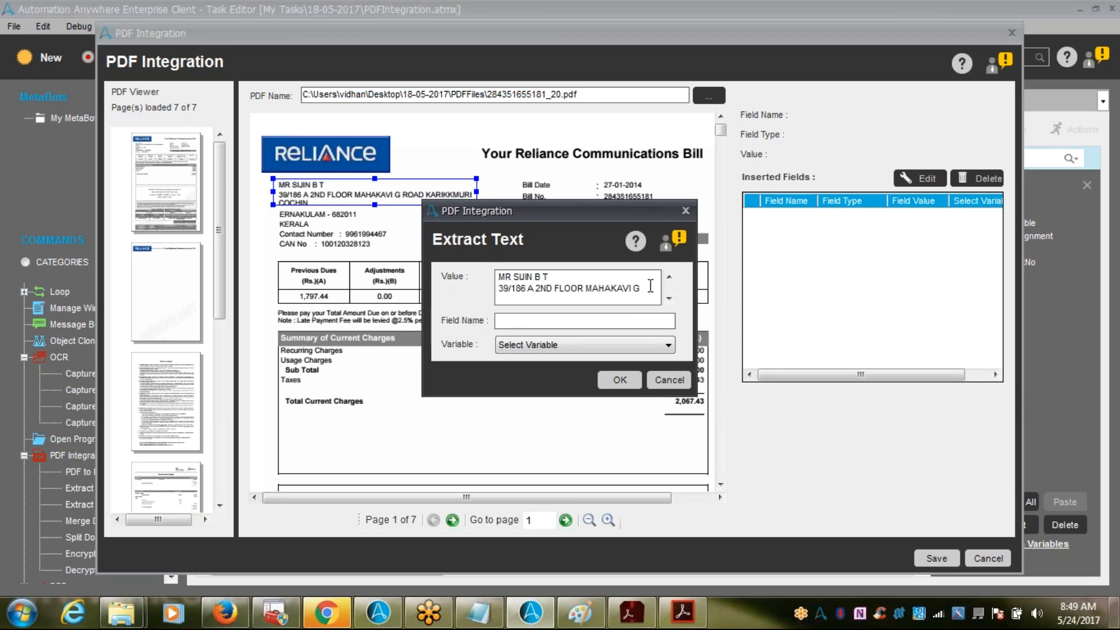
- Name the field Address, copying the word from the Fields List notes in Notepad, and assign it to the vAddress variable
left_click(516, 320)
left_click(480, 610)
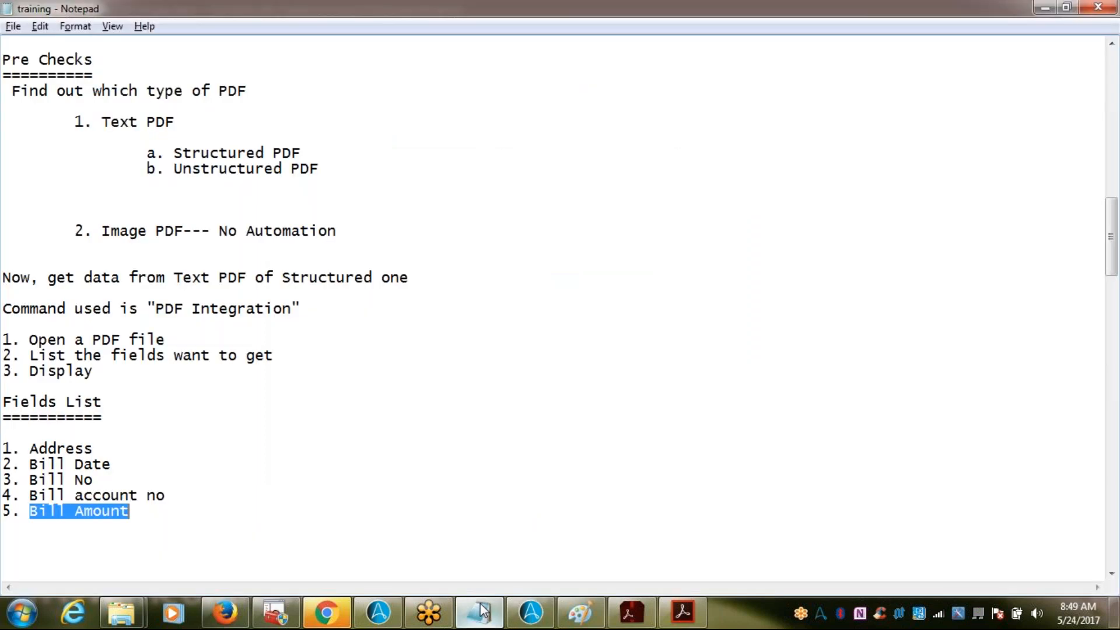
left_click(38, 448)
double_click(38, 448)
key("ctrl+c")
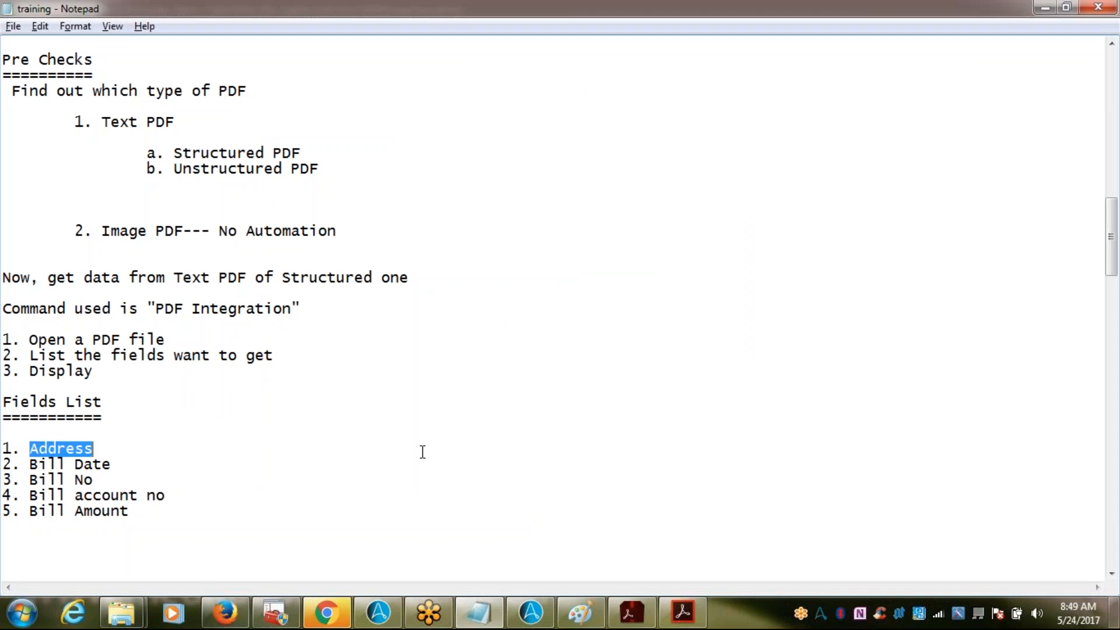
key("alt+Tab")
key("ctrl+v")
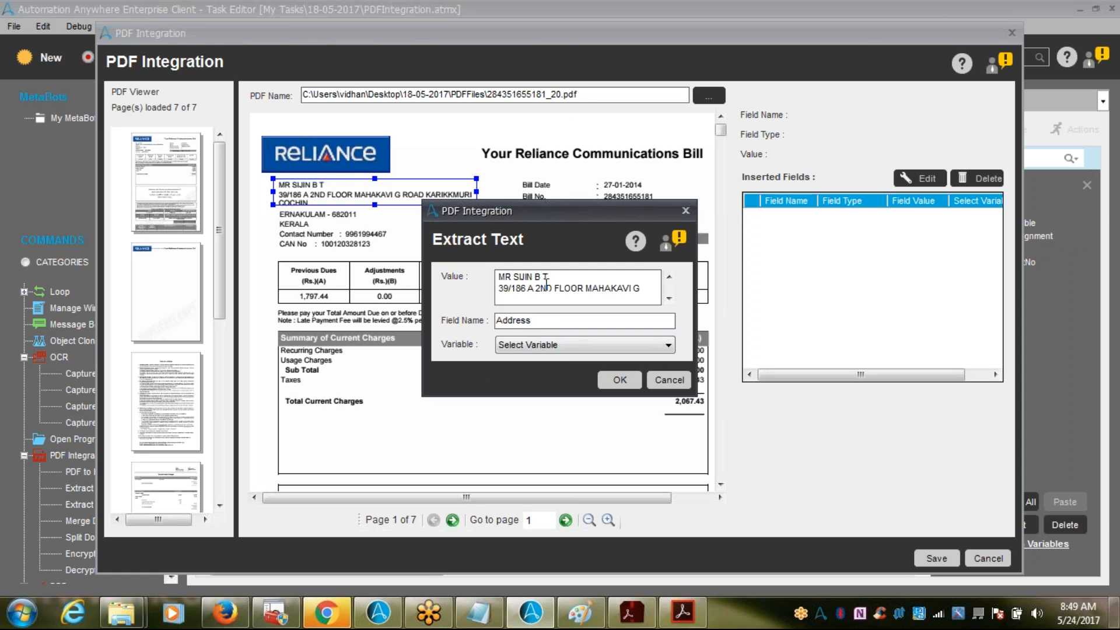
left_click(549, 349)
scroll(545, 374, "up", 1)
left_click(542, 381)
left_click(618, 380)
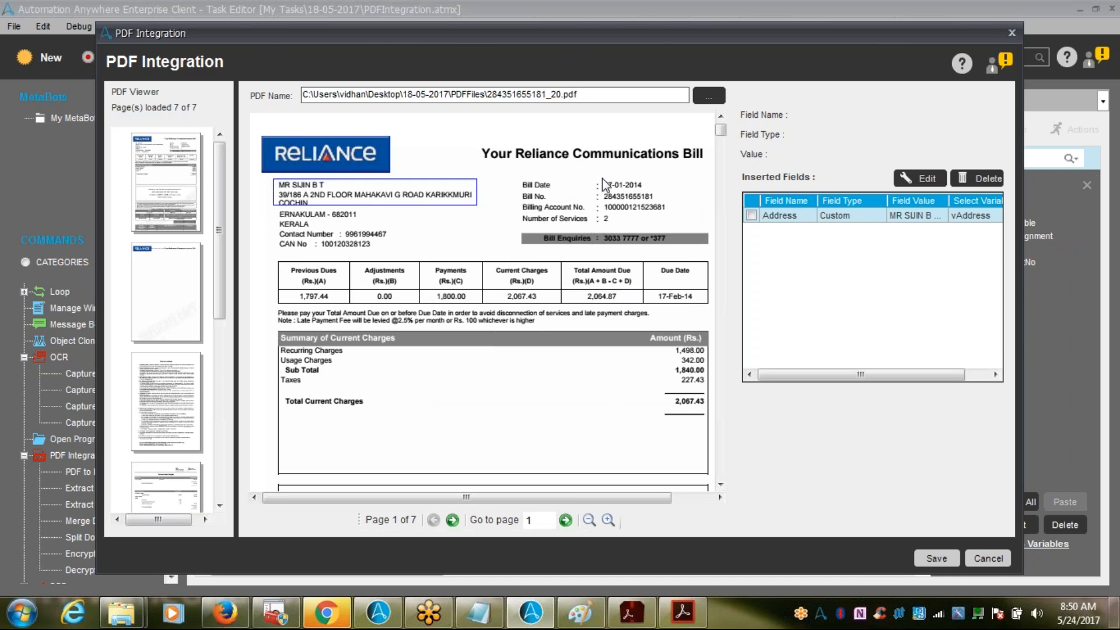
- Add the date beside Bill Date as a field named Bill Date and assign it to the vBillDate variable
left_click_drag(601, 179, 651, 189)
right_click(638, 186)
left_click(676, 196)
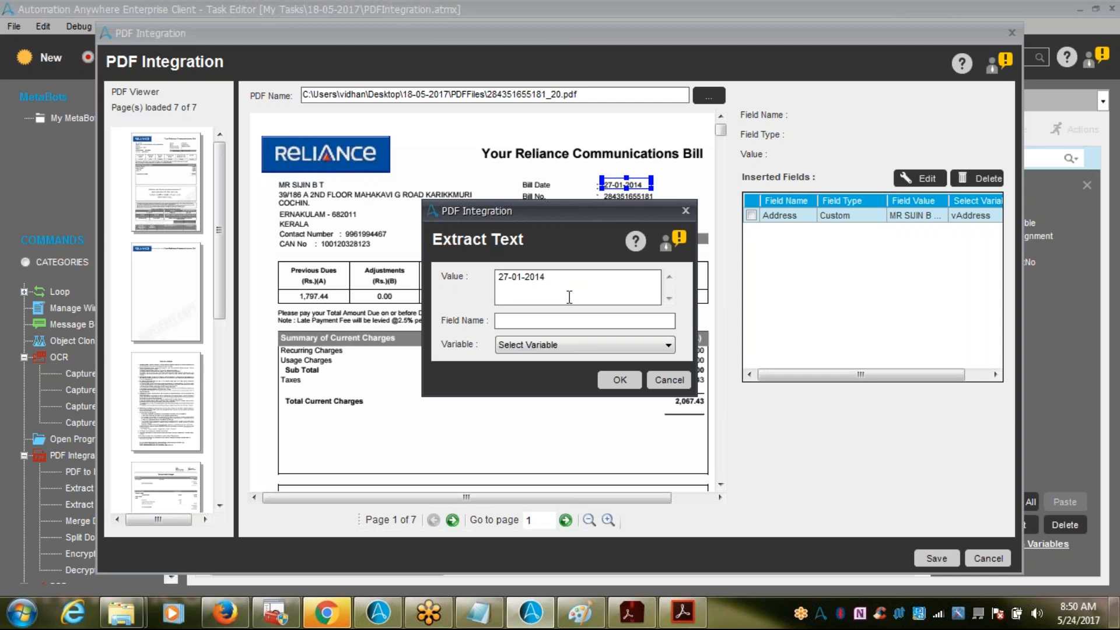
type("Bill Date")
left_click(554, 344)
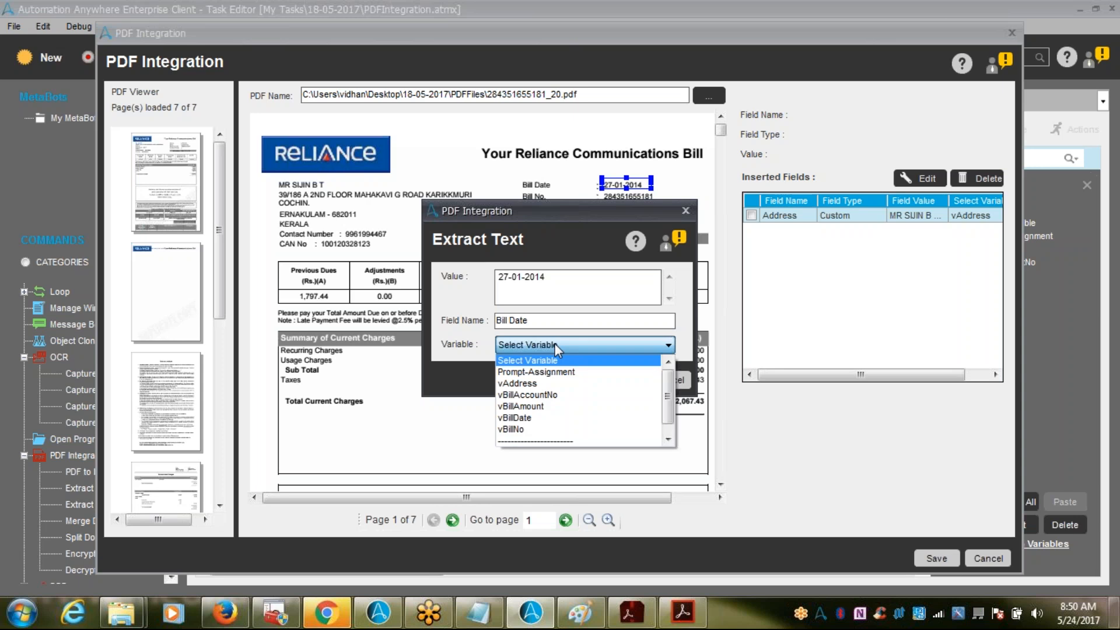
left_click(534, 417)
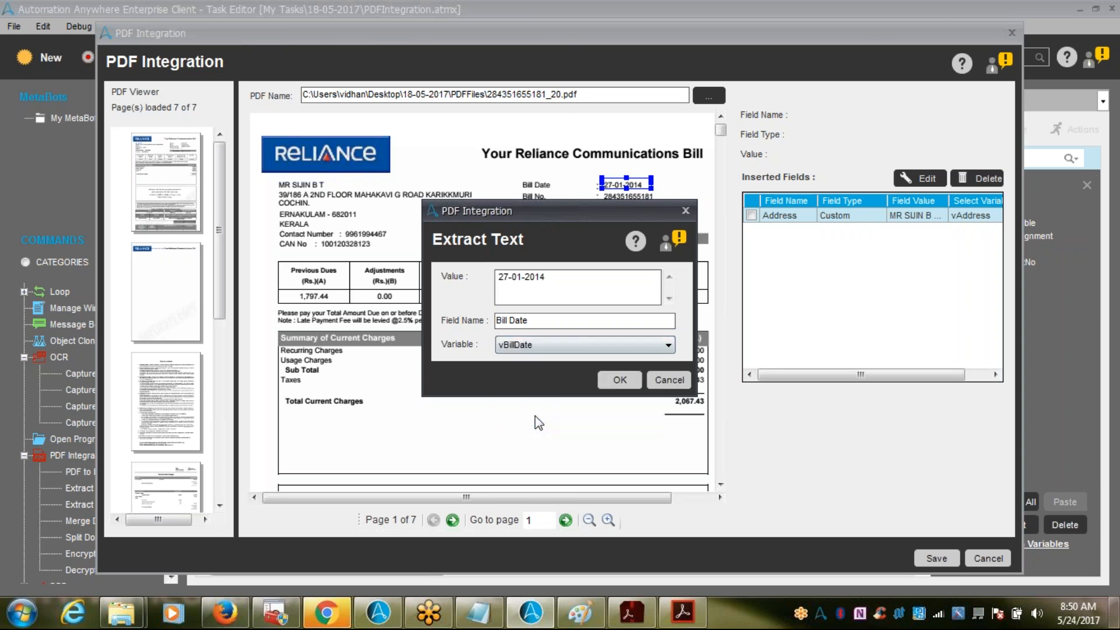
left_click(620, 379)
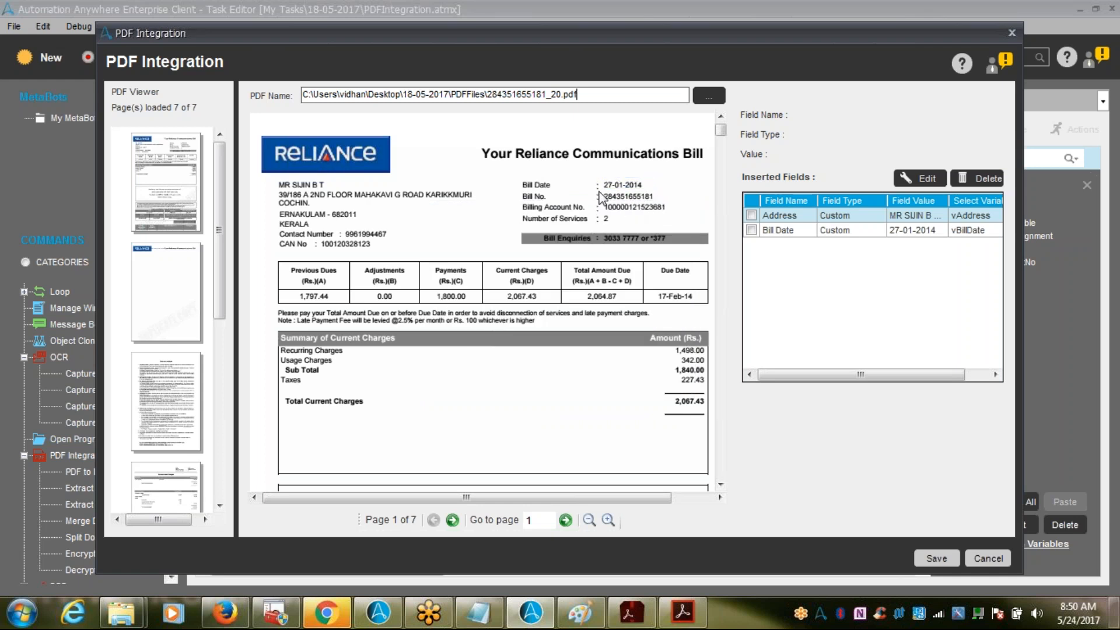
- Add the number beside Bill No. as a field named Bill No and assign it to the vBillNo variable
left_click_drag(598, 189, 657, 201)
left_click(609, 520)
left_click(608, 520)
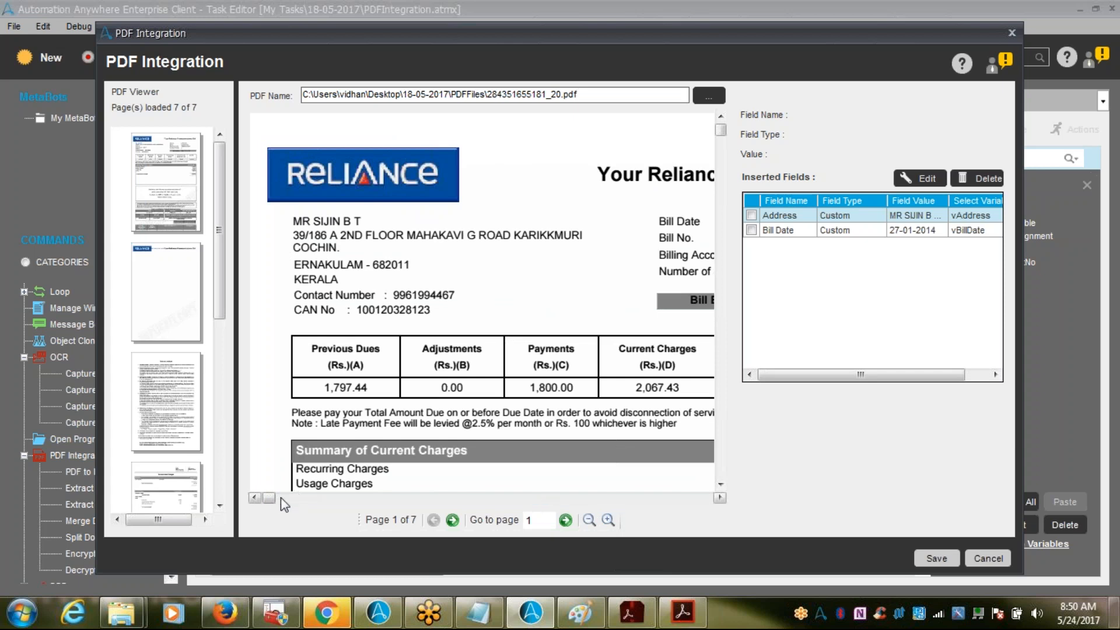
left_click_drag(272, 497, 672, 505)
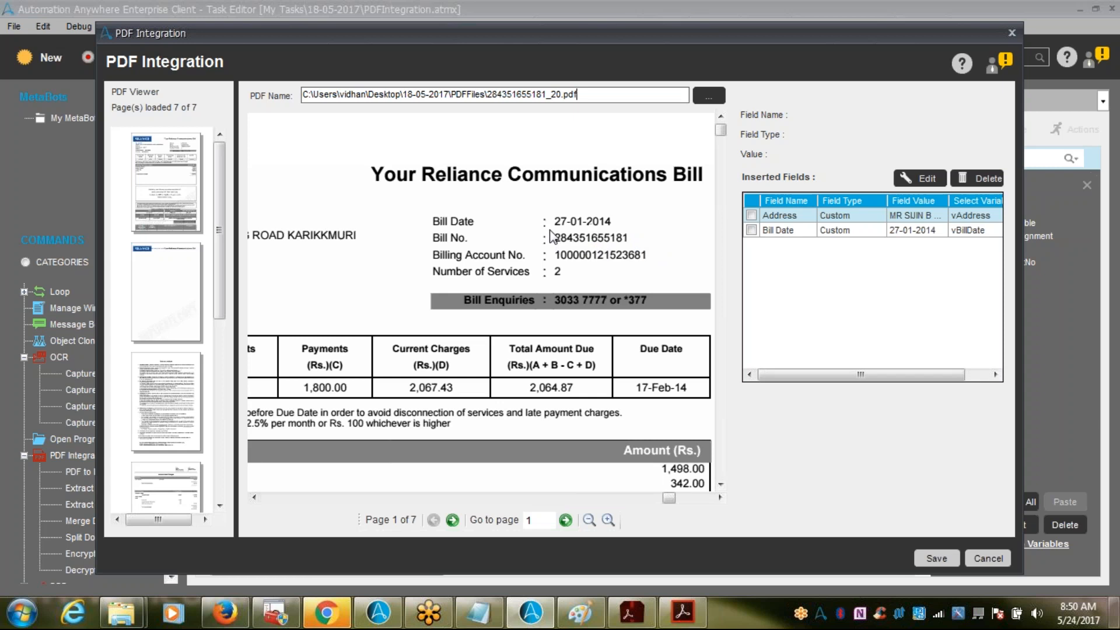
left_click(628, 241)
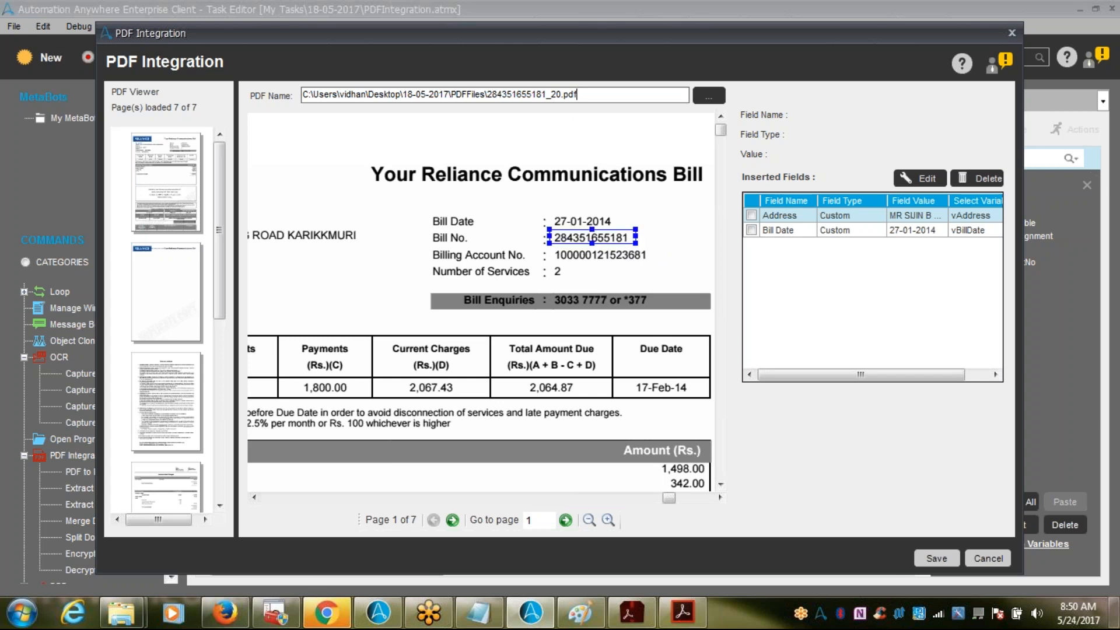
right_click(619, 238)
left_click(671, 246)
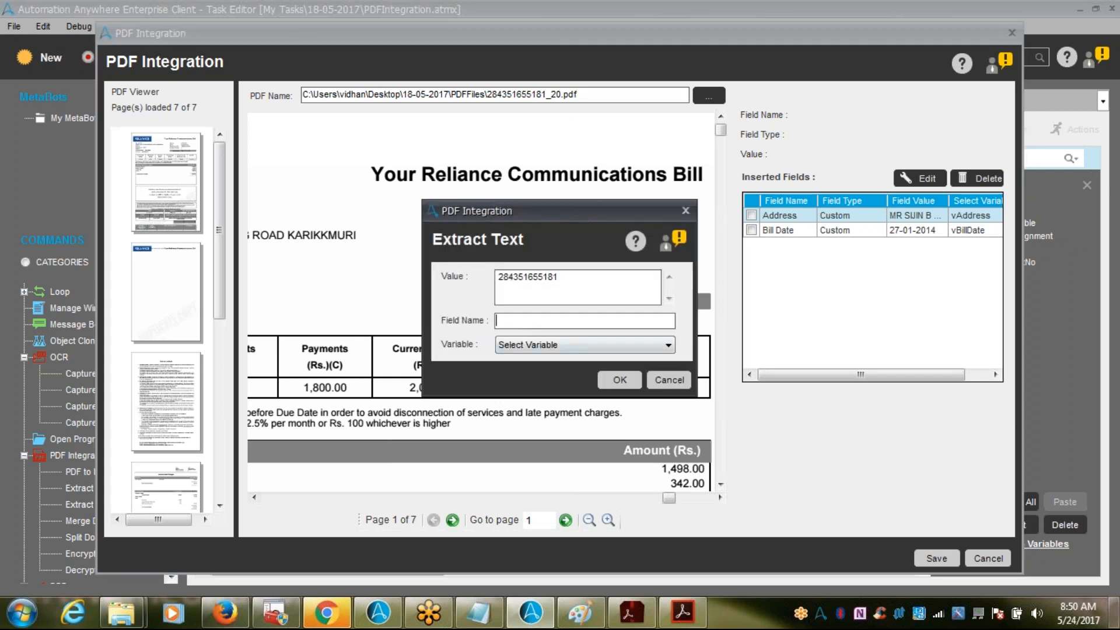
left_click_drag(587, 208, 577, 299)
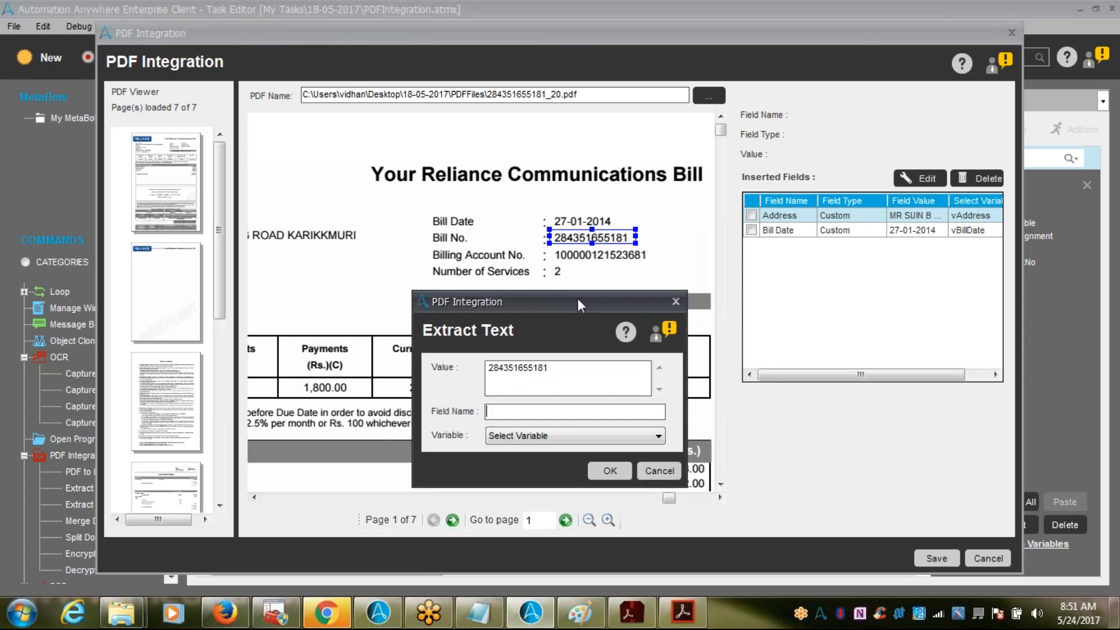
type("Bill No")
left_click(551, 440)
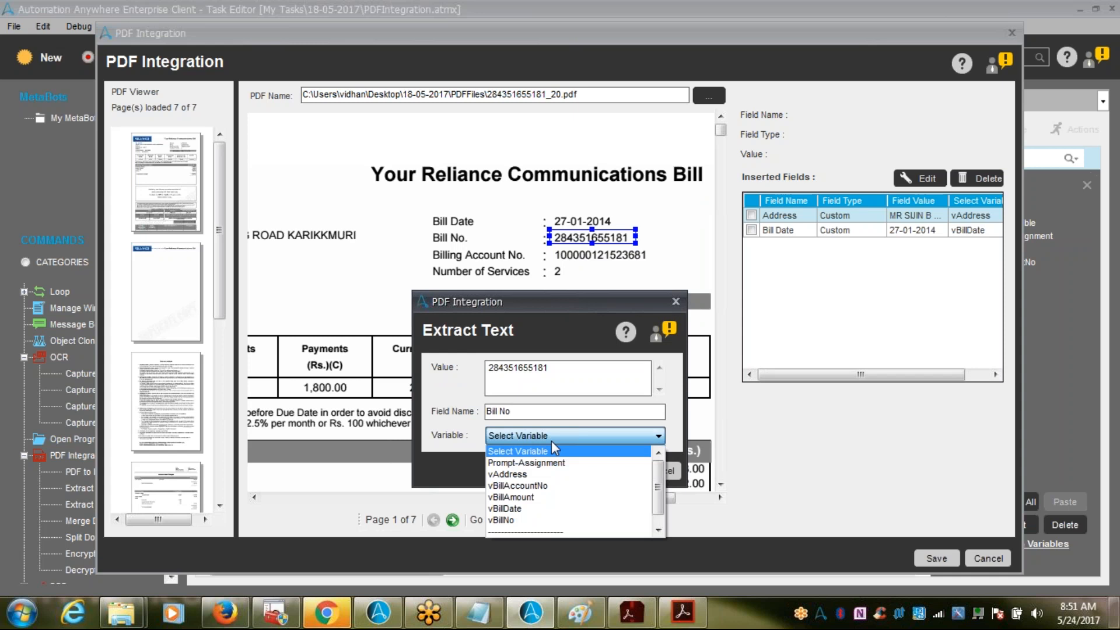
left_click(533, 520)
left_click(610, 470)
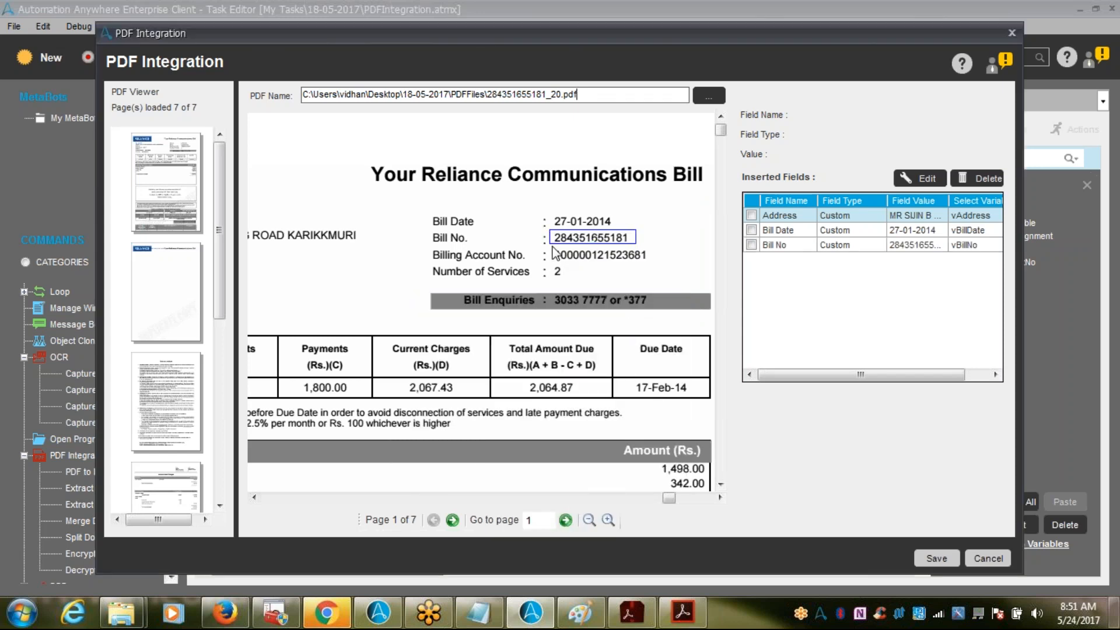
- Add the number beside Billing Account No. as a field named Bill Account No and assign it to the vBillAccountNo variable
left_click(650, 259)
right_click(635, 256)
left_click(662, 270)
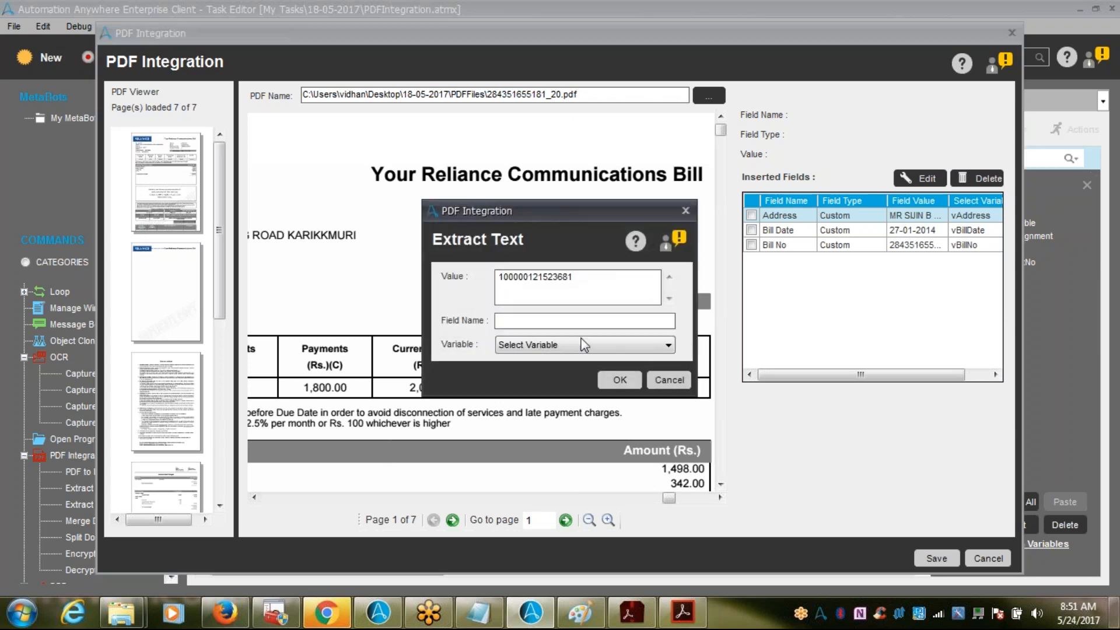
left_click(583, 327)
type("Bill Account No")
left_click(561, 347)
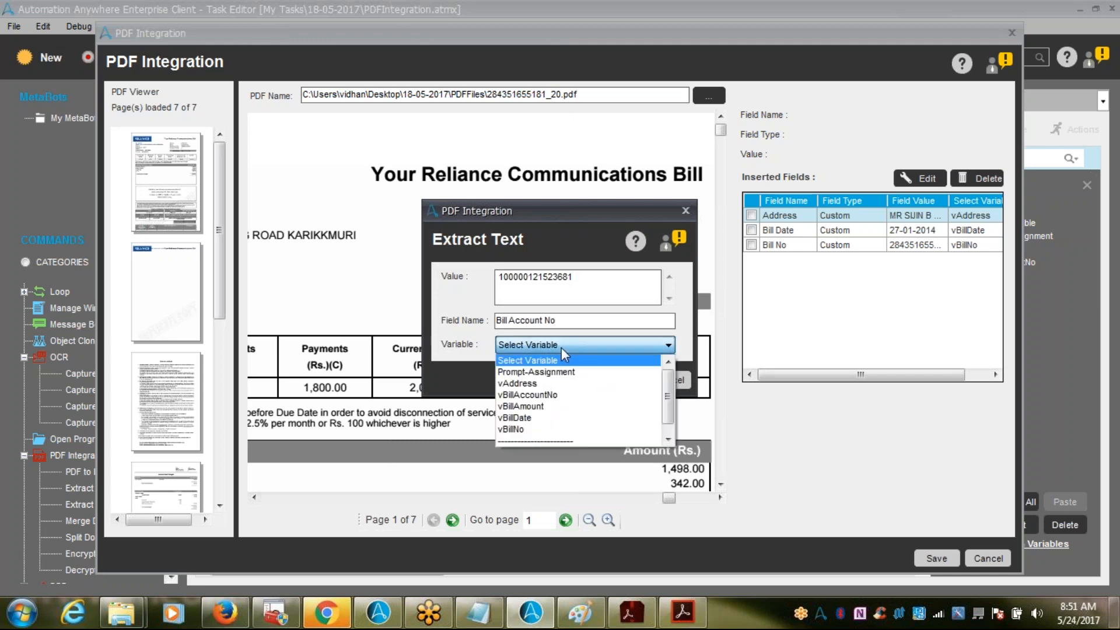
left_click(553, 399)
left_click(619, 380)
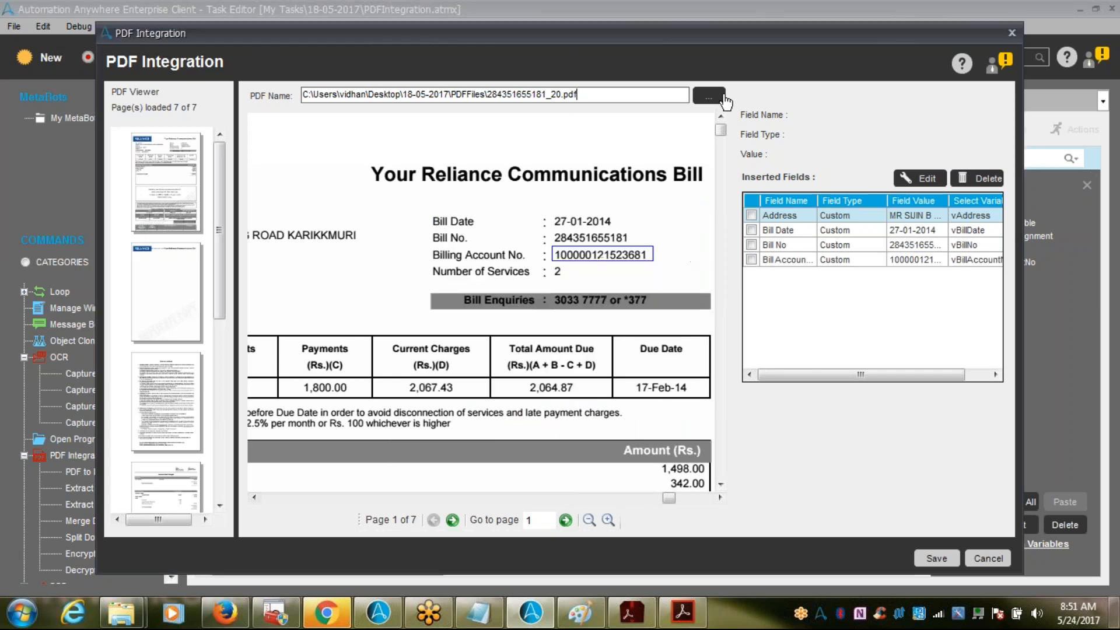
- Add the Total Current Charges amount as a field named Total amount and assign it to the vBillAmount variable
left_click(719, 497)
left_click(719, 498)
left_click(719, 498)
left_click(720, 497)
left_click(719, 497)
left_click(719, 497)
left_click(719, 498)
left_click(719, 498)
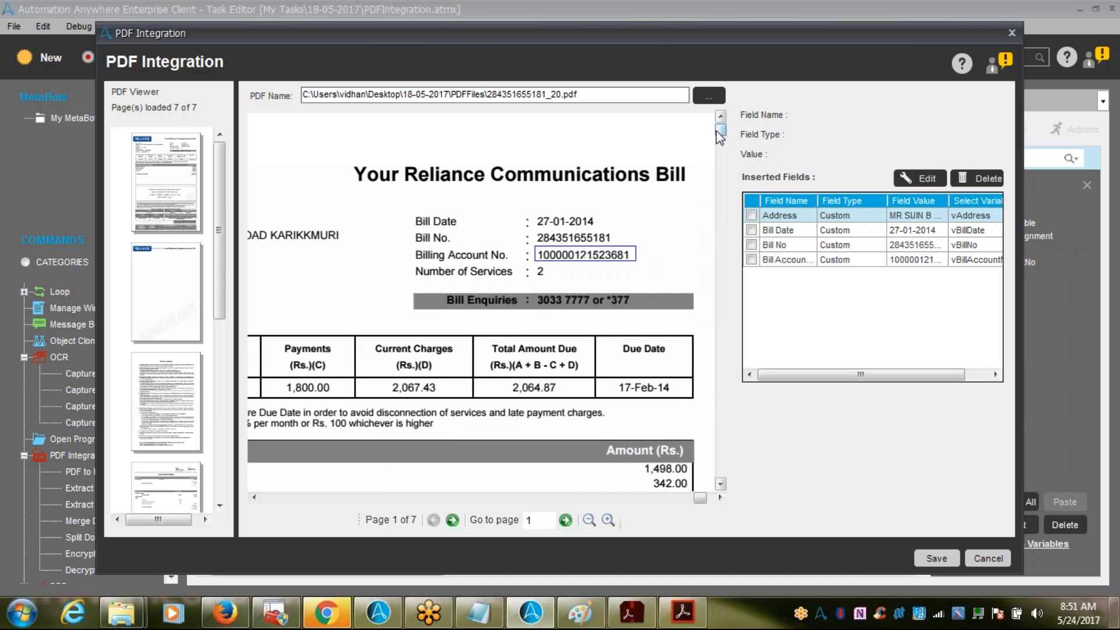
left_click_drag(721, 131, 723, 245)
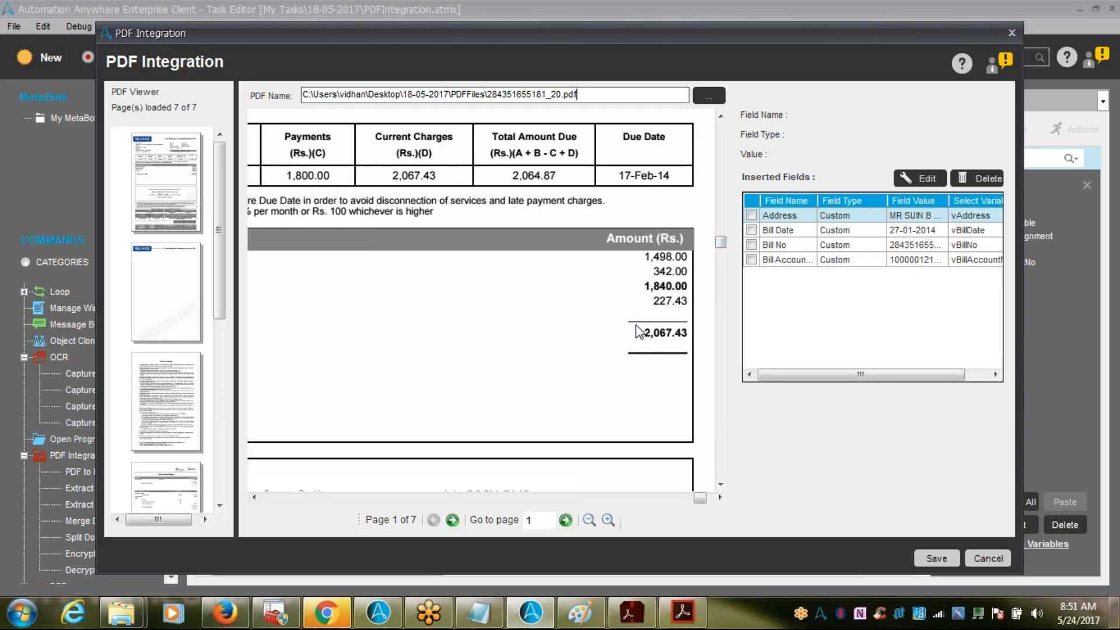
left_click_drag(635, 325, 690, 342)
right_click(675, 332)
left_click(703, 344)
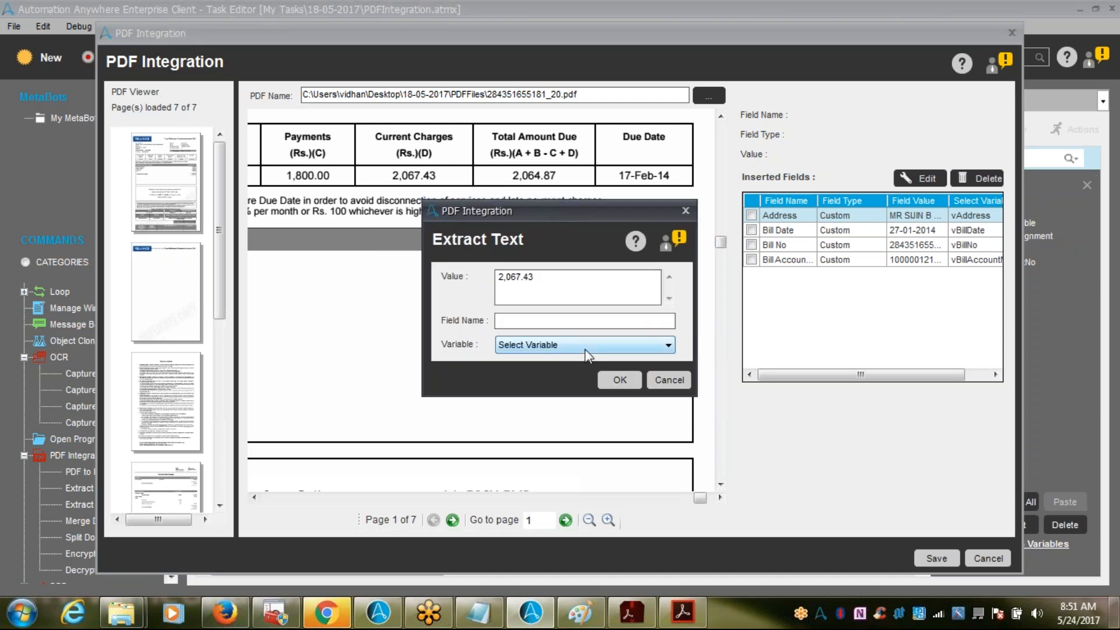
type("Total amount")
left_click(503, 350)
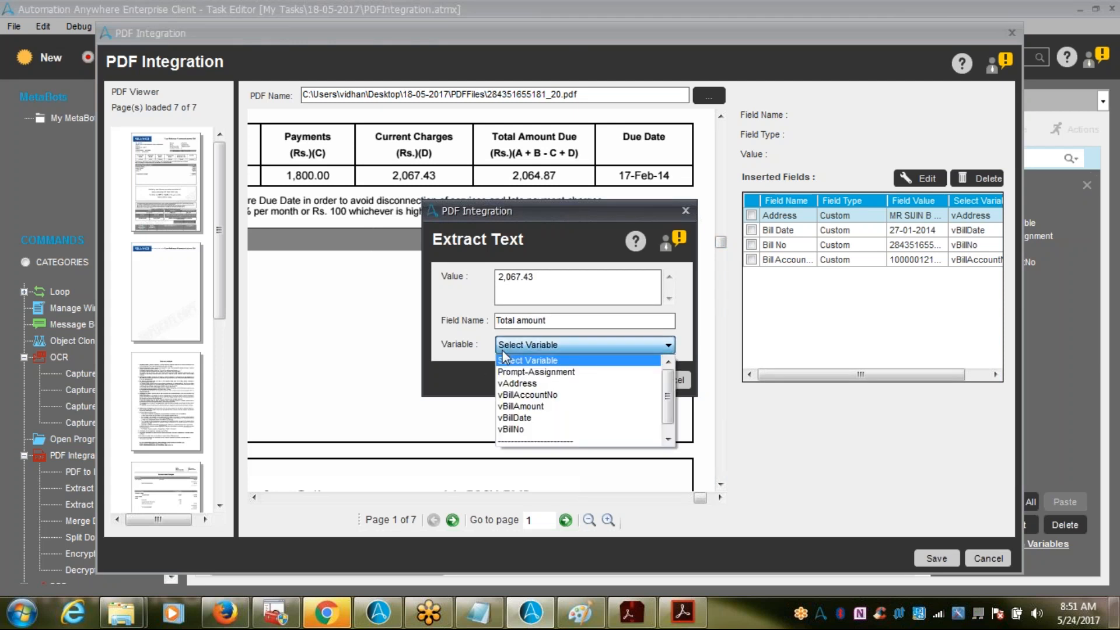
left_click(512, 409)
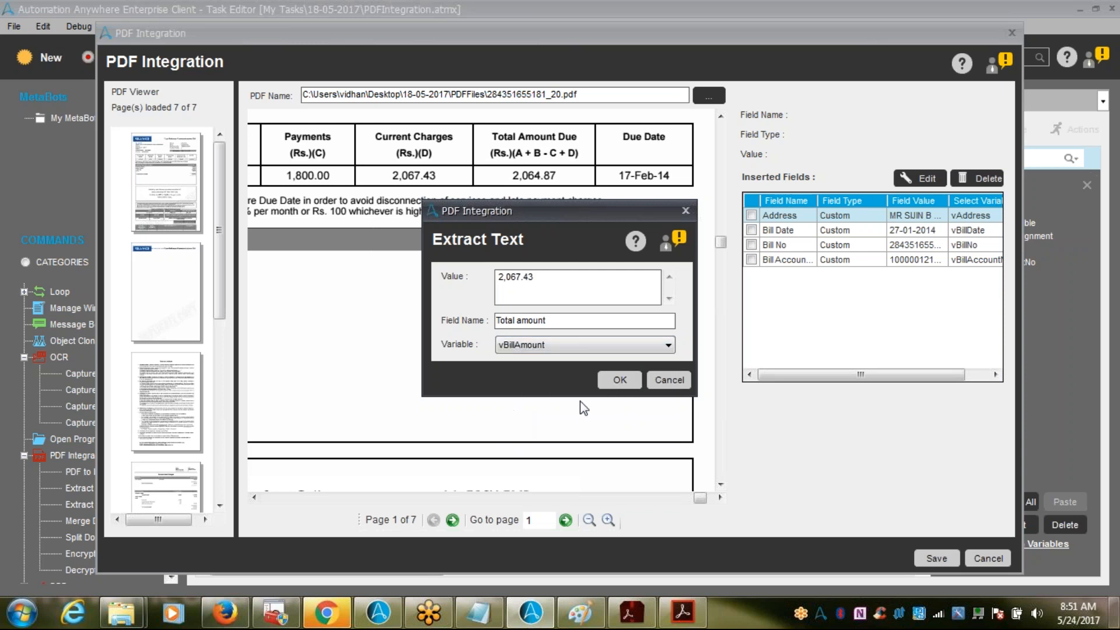
left_click(617, 380)
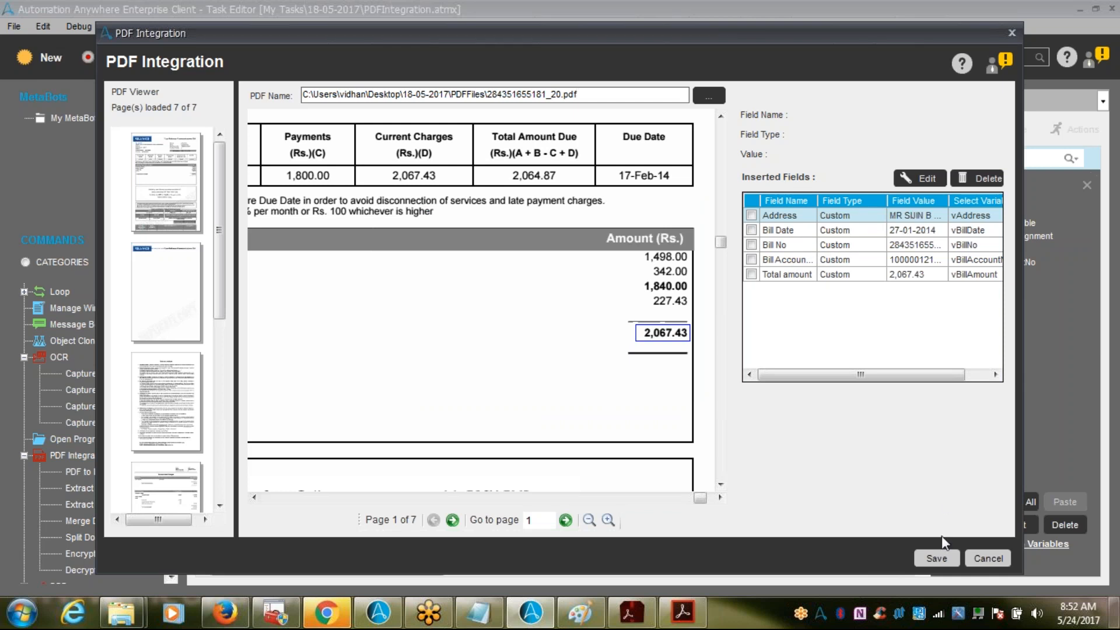
- Save the list of inserted fields and save the Extract Form Fields command into the task
left_click(936, 559)
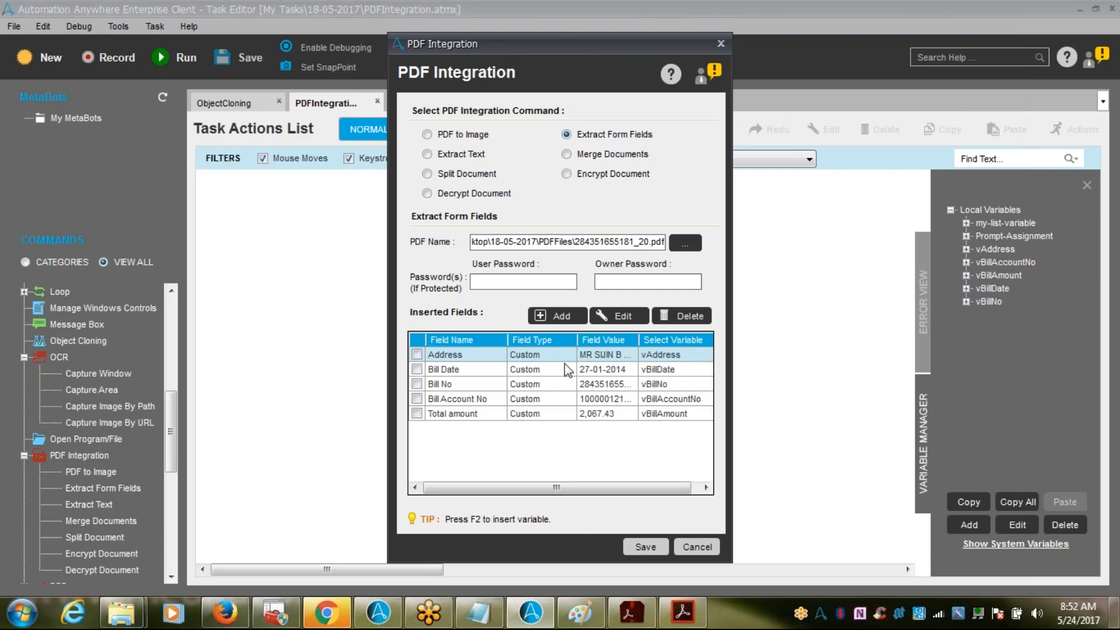
left_click(554, 320)
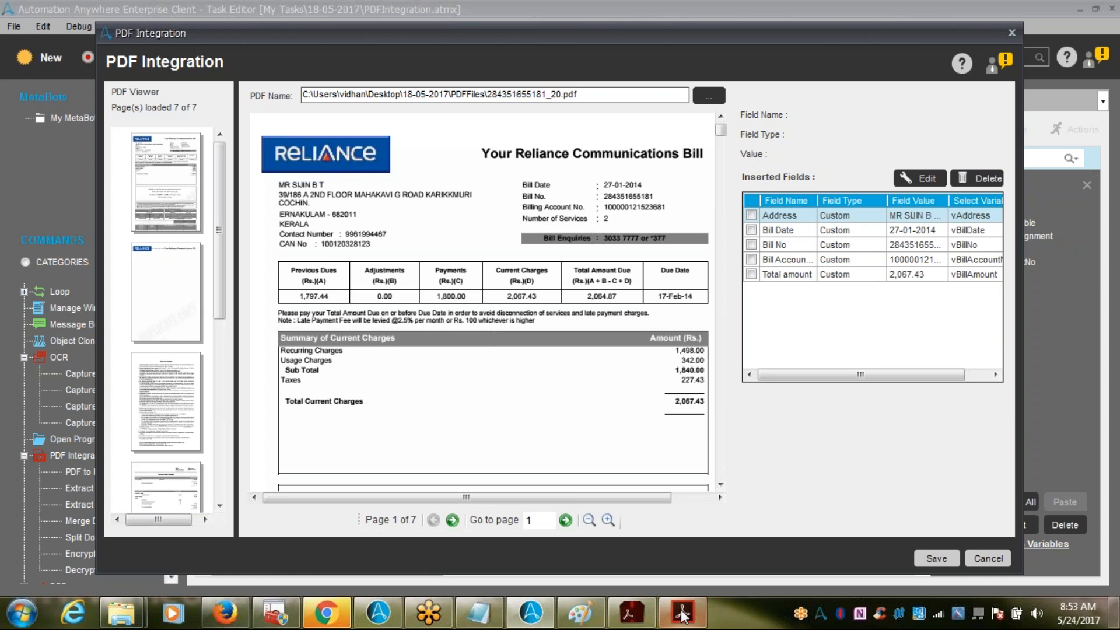
left_click(611, 571)
left_click(935, 558)
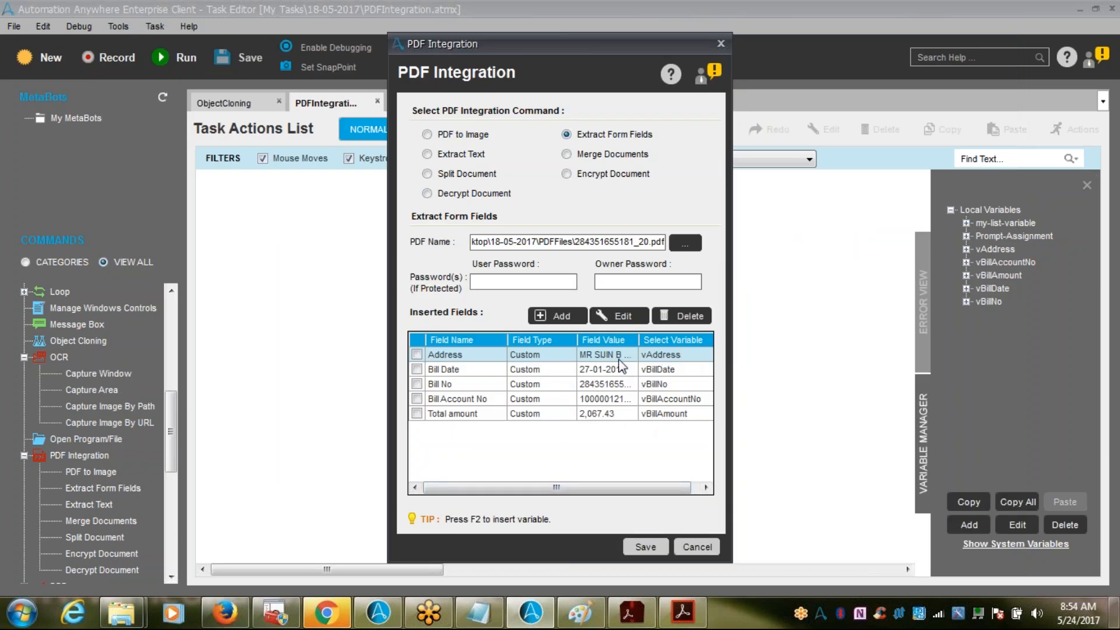
left_click(655, 548)
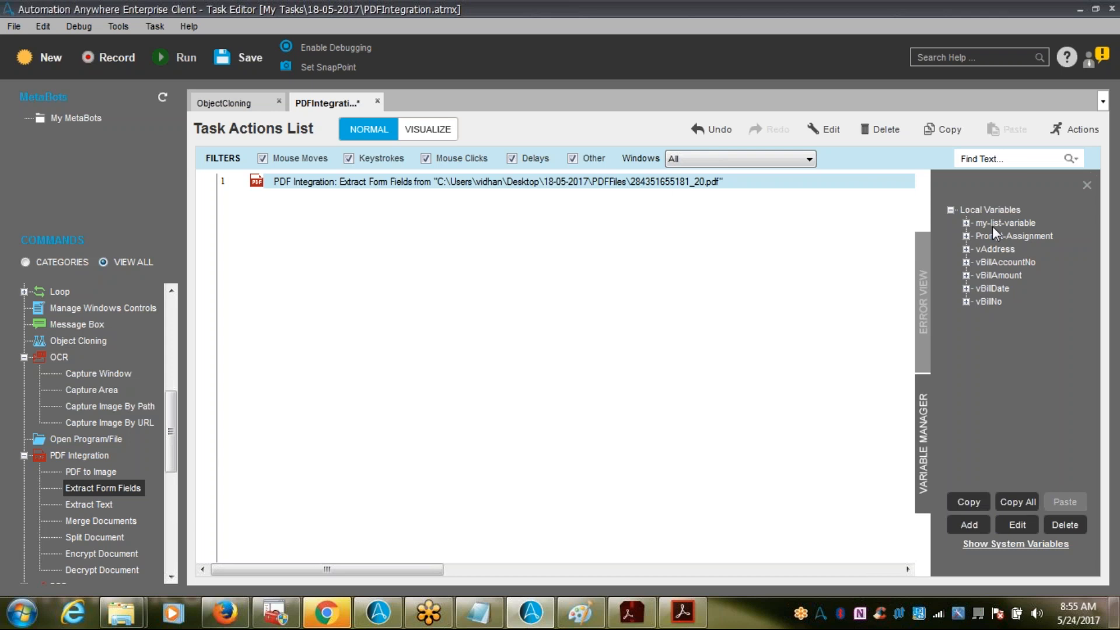
- Collapse the OCR and PDF Integration groups in the command list
left_click(24, 357)
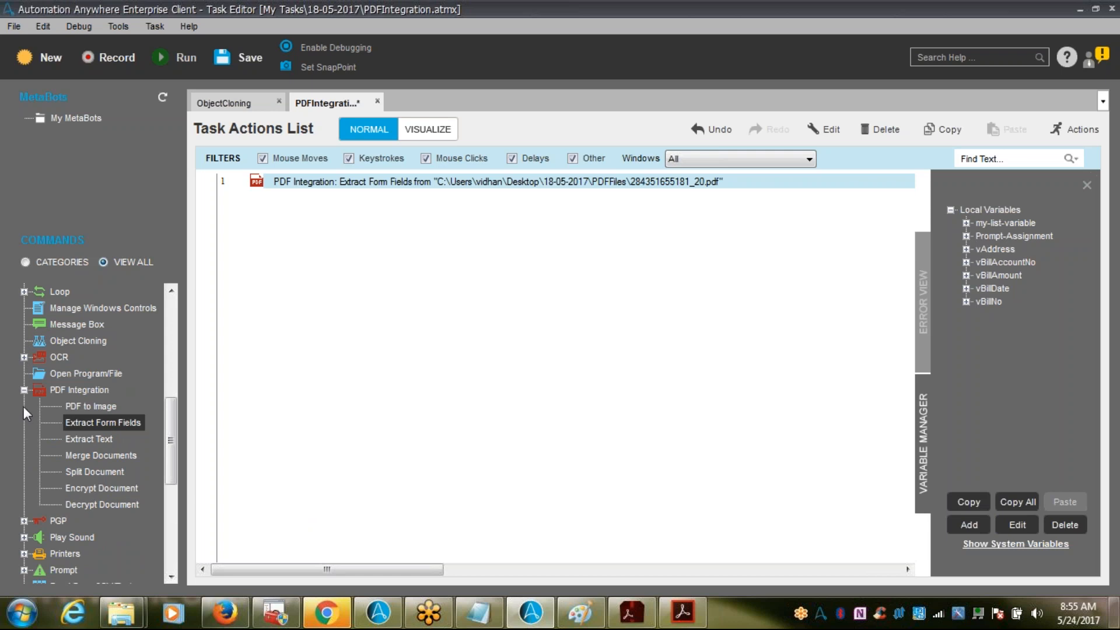
left_click(24, 390)
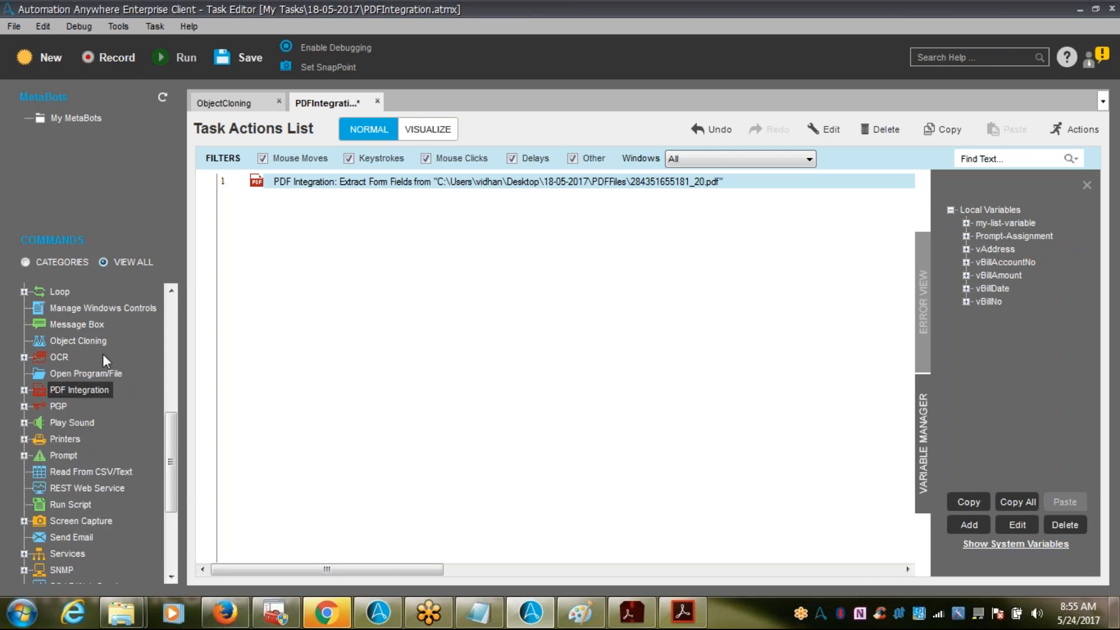
- Add a Message Box command after the Extract Form Fields action in the task
left_click(70, 449)
type("me")
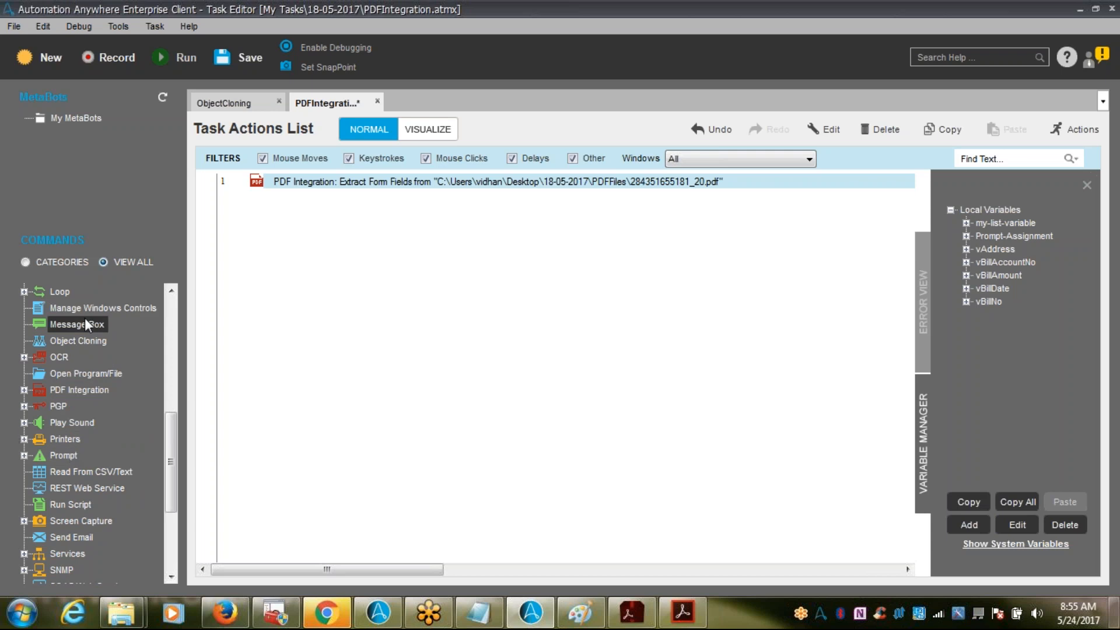
left_click_drag(86, 320, 361, 326)
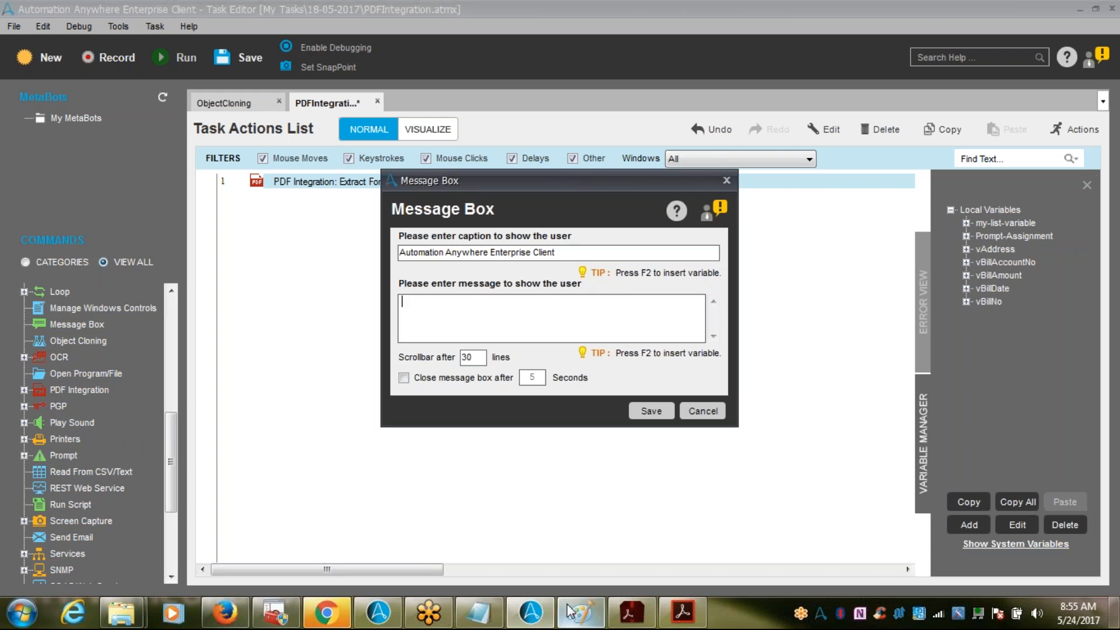
- Copy the five numbered field names under Fields List in the training Notepad file and paste them into the Message Box message
left_click(496, 616)
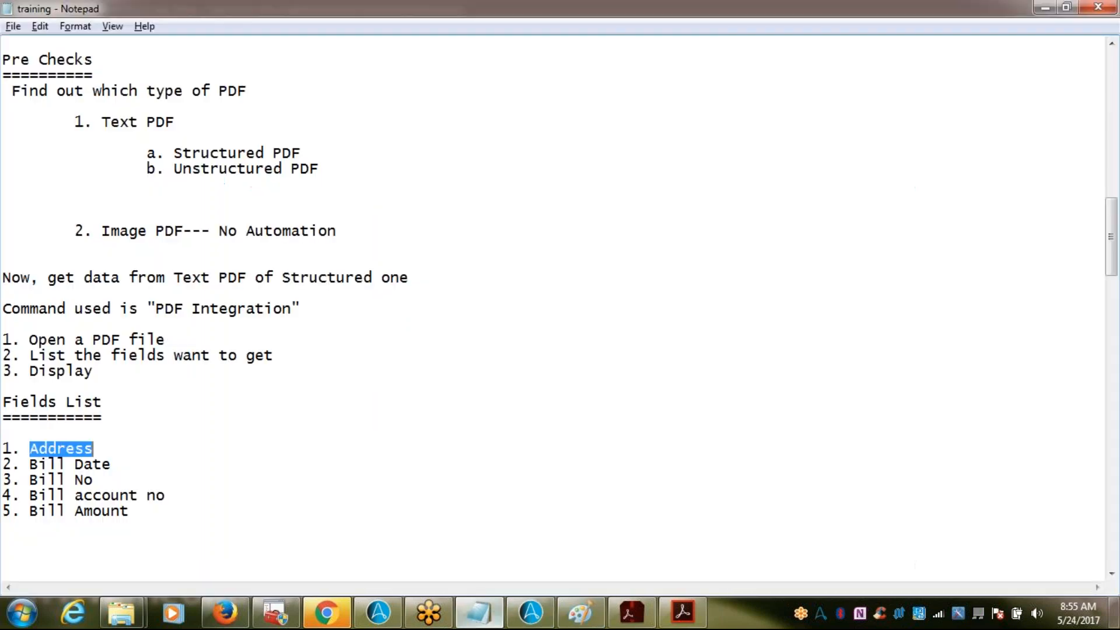
left_click(160, 515)
left_click_drag(160, 516, 2, 448)
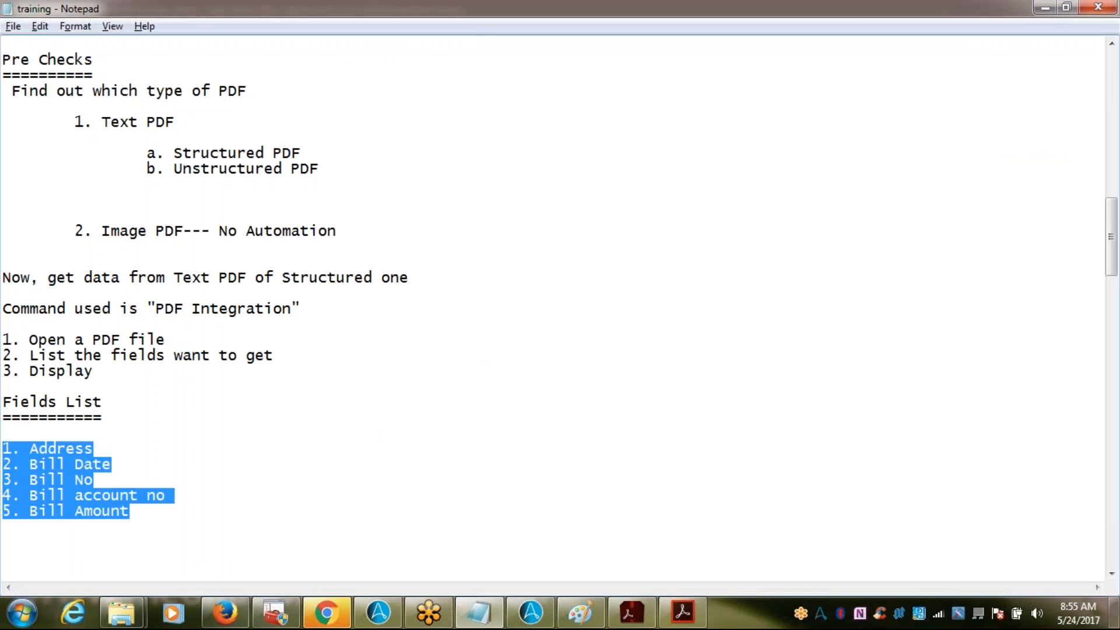
key("ctrl+c")
key("alt+Tab")
key("ctrl+v")
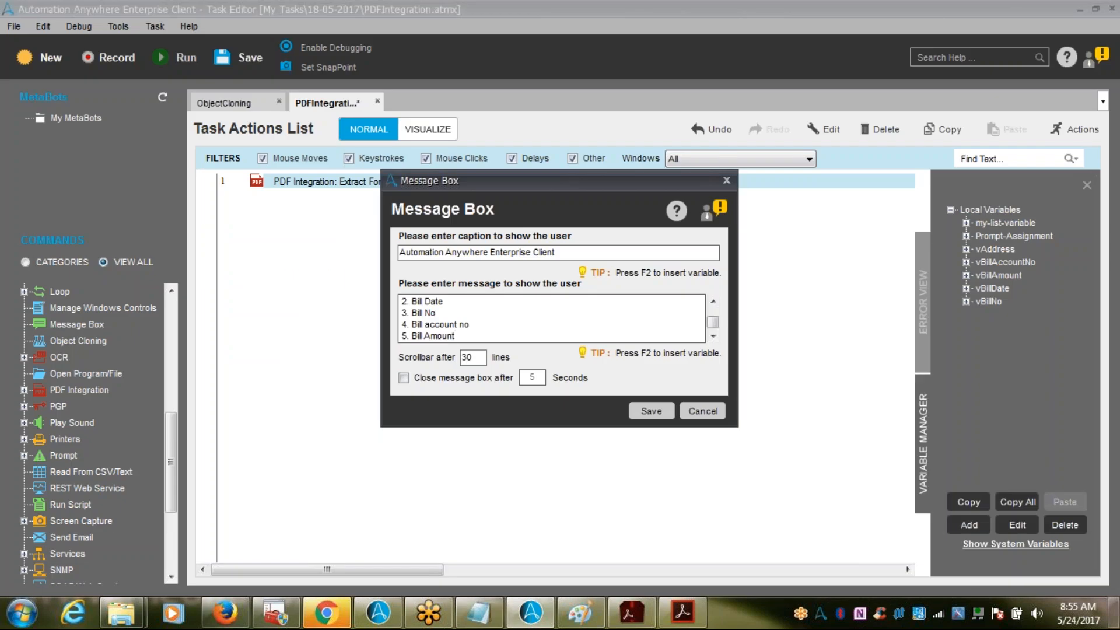
- Append -- and the vAddress variable to the Address line of the message
scroll(436, 301, "up", 1)
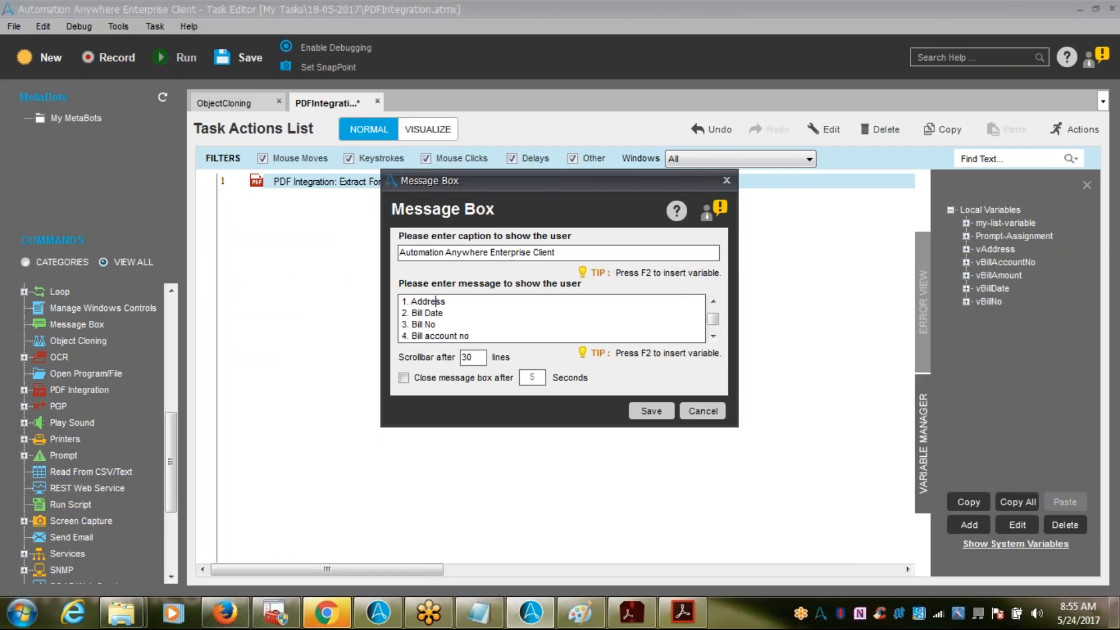
type("--")
key("F2")
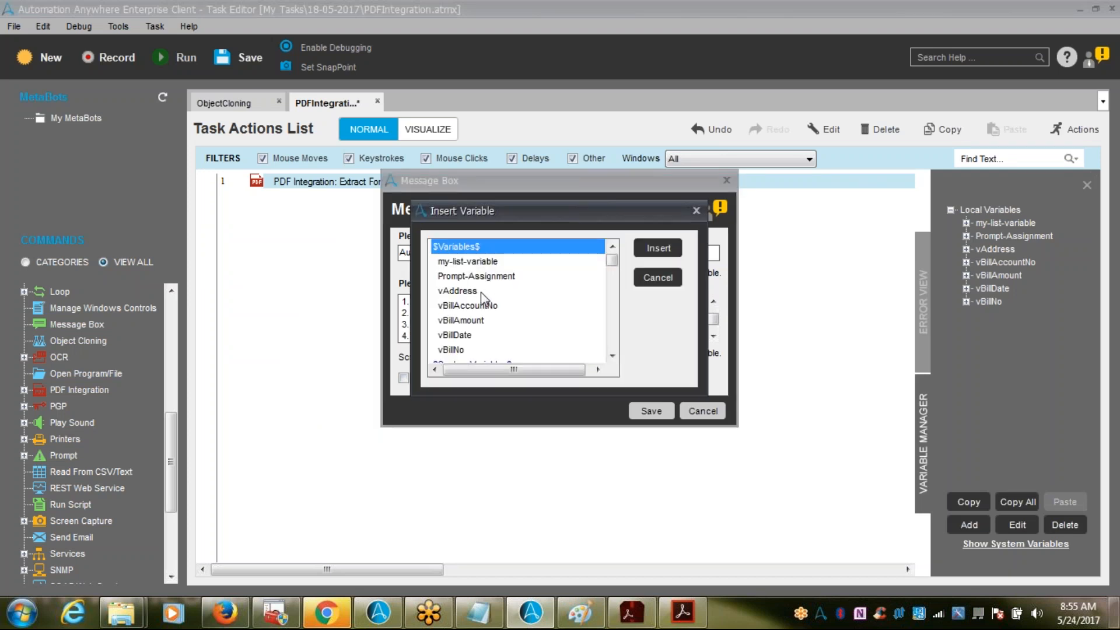
left_click(481, 292)
left_click(657, 248)
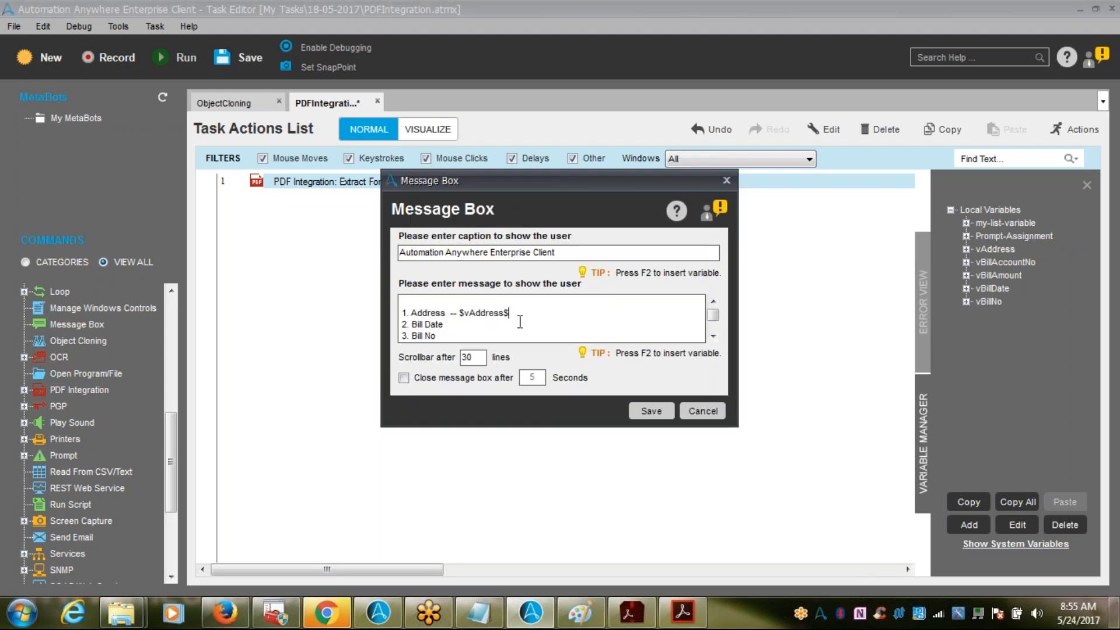
- Append -- and the vBillDate variable to the Bill Date line of the message
left_click(477, 325)
type("--")
key("F2")
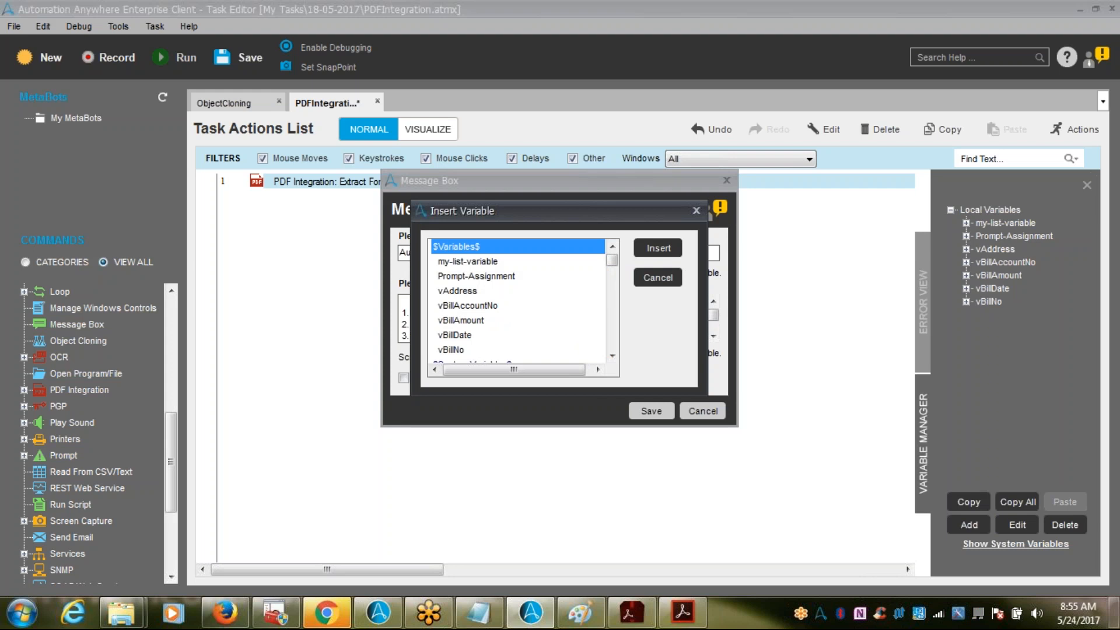
left_click_drag(596, 214, 745, 298)
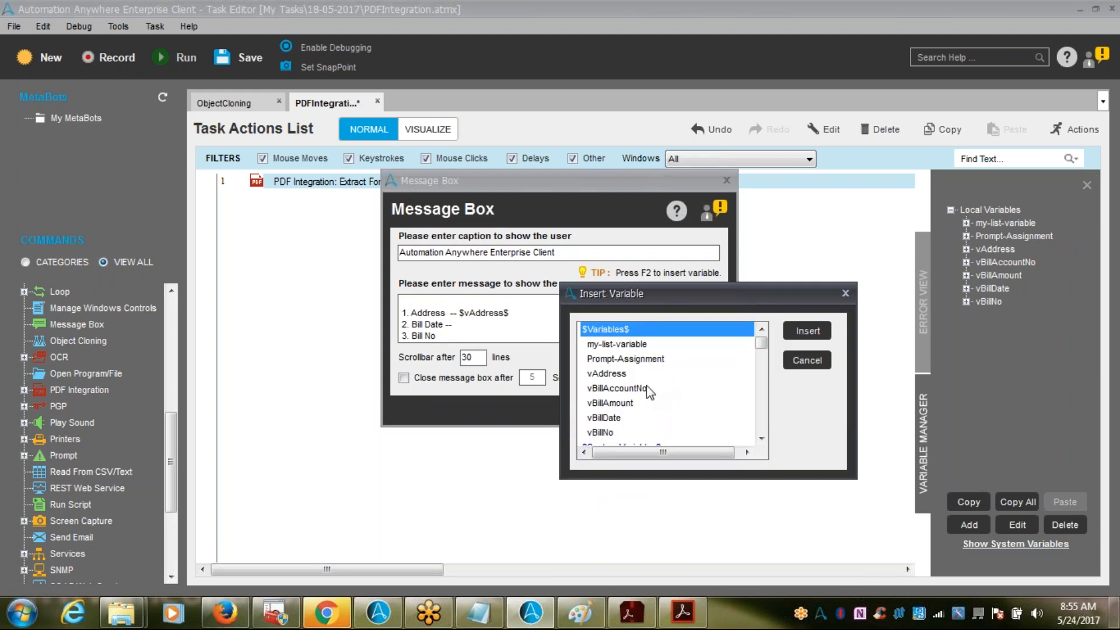
left_click(606, 418)
left_click(812, 329)
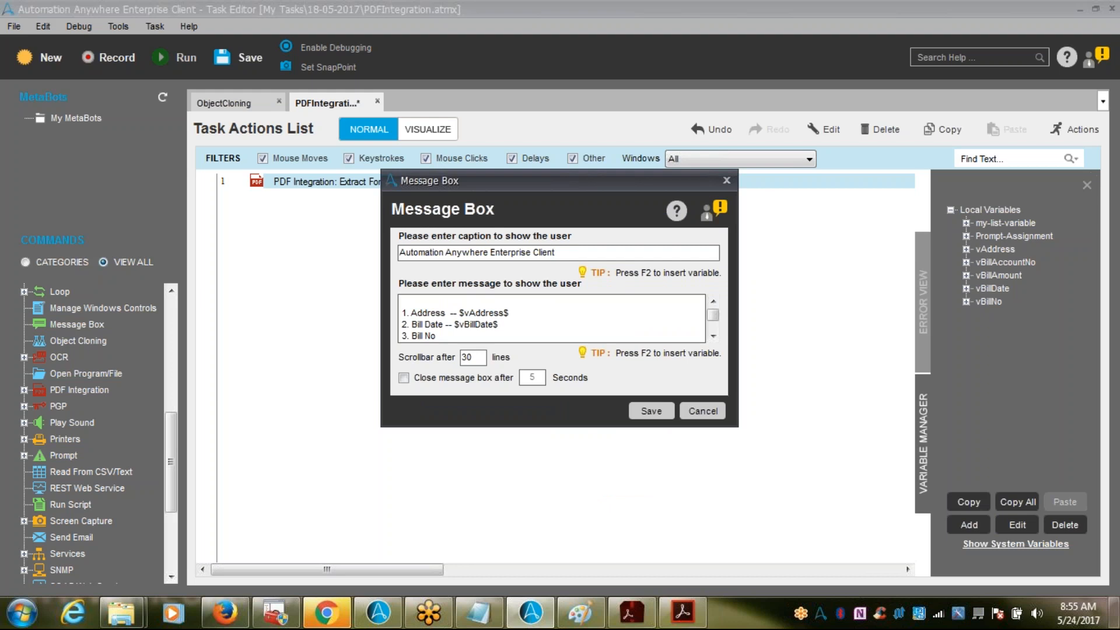
- Append -- and the vBillNo variable to the Bill No line of the message
type("--")
key("F2")
left_click(461, 350)
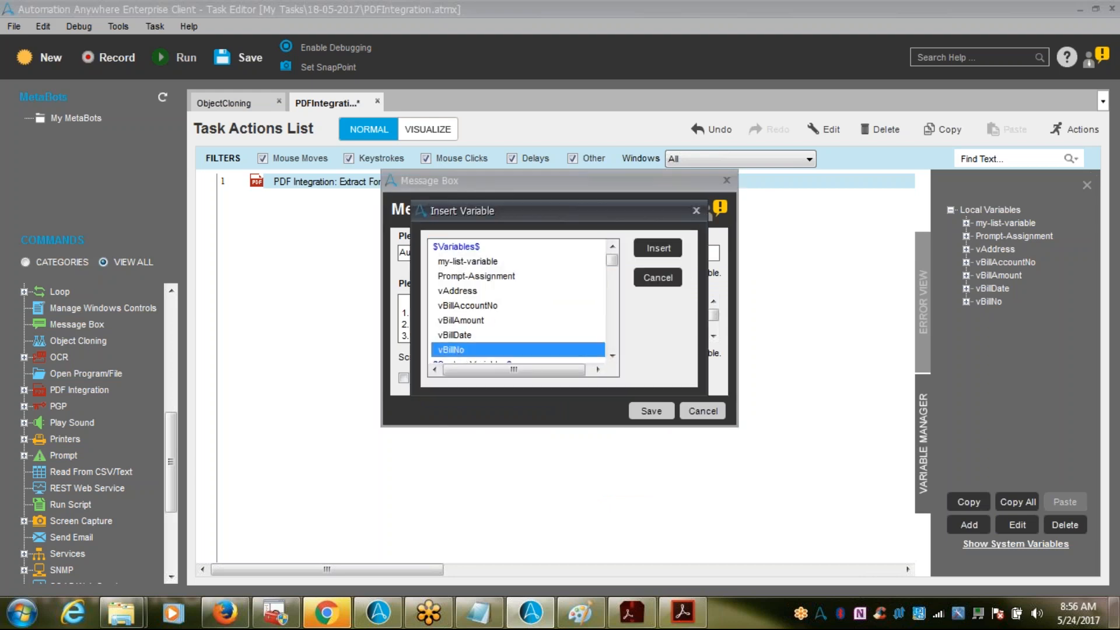
double_click(461, 350)
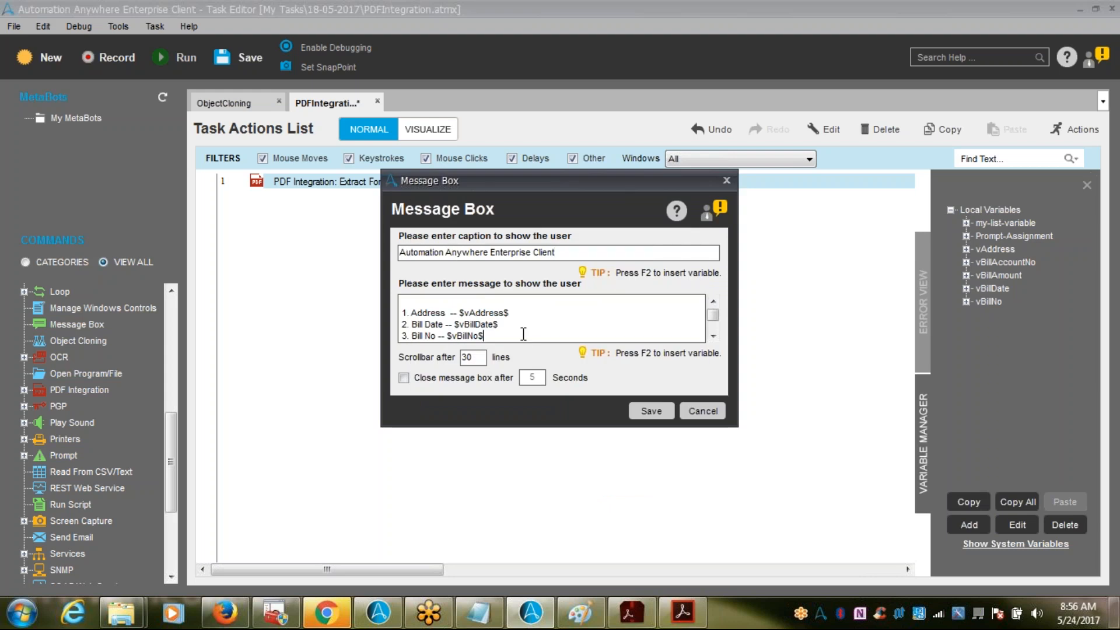
- Complete the Bill account no line of the message with -- and the vBillAccountNo variable
key("Return")
type("4. Bill account no --")
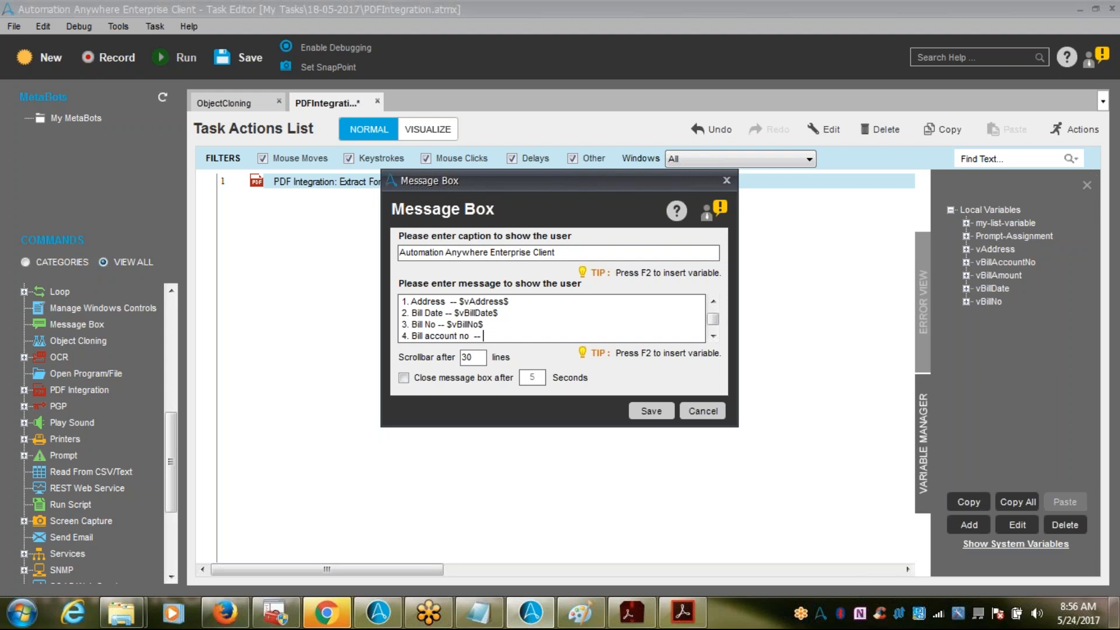
key("F2")
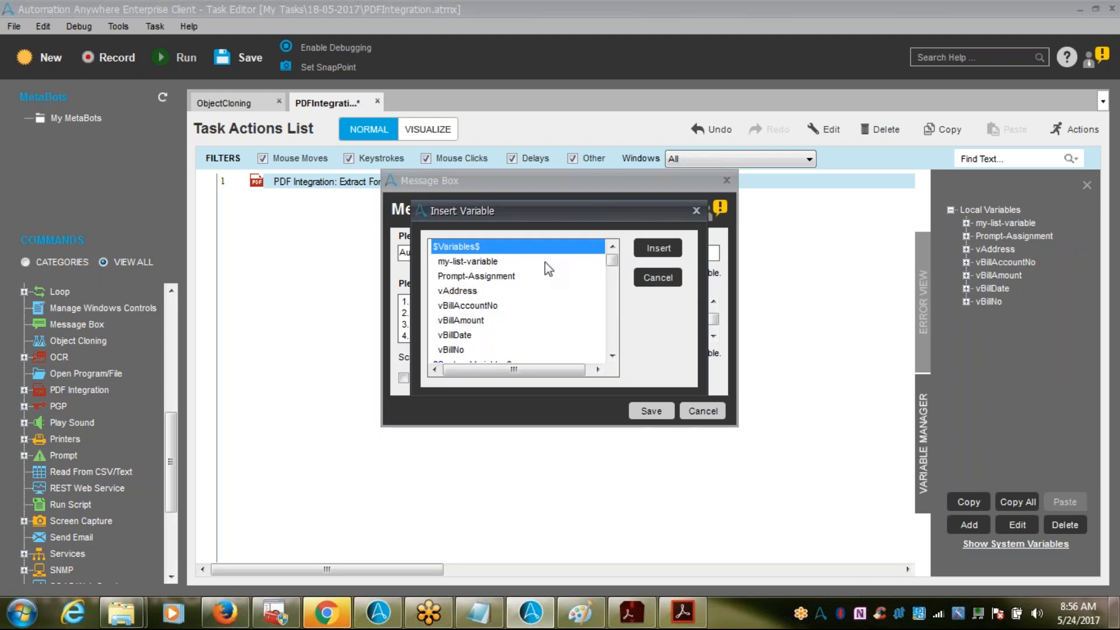
left_click(500, 305)
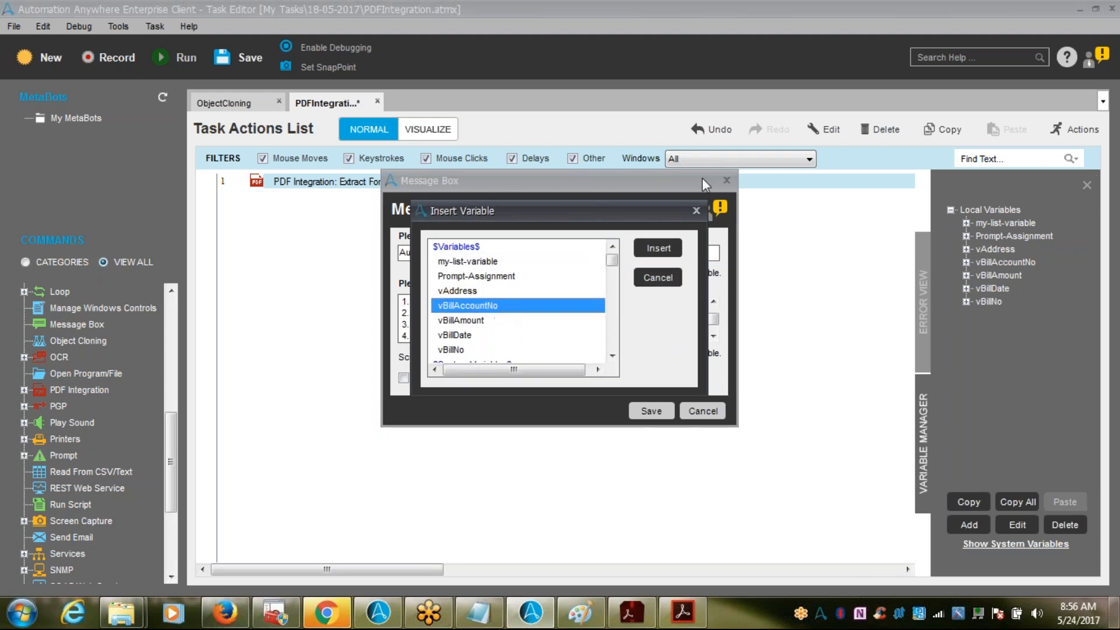
left_click(648, 251)
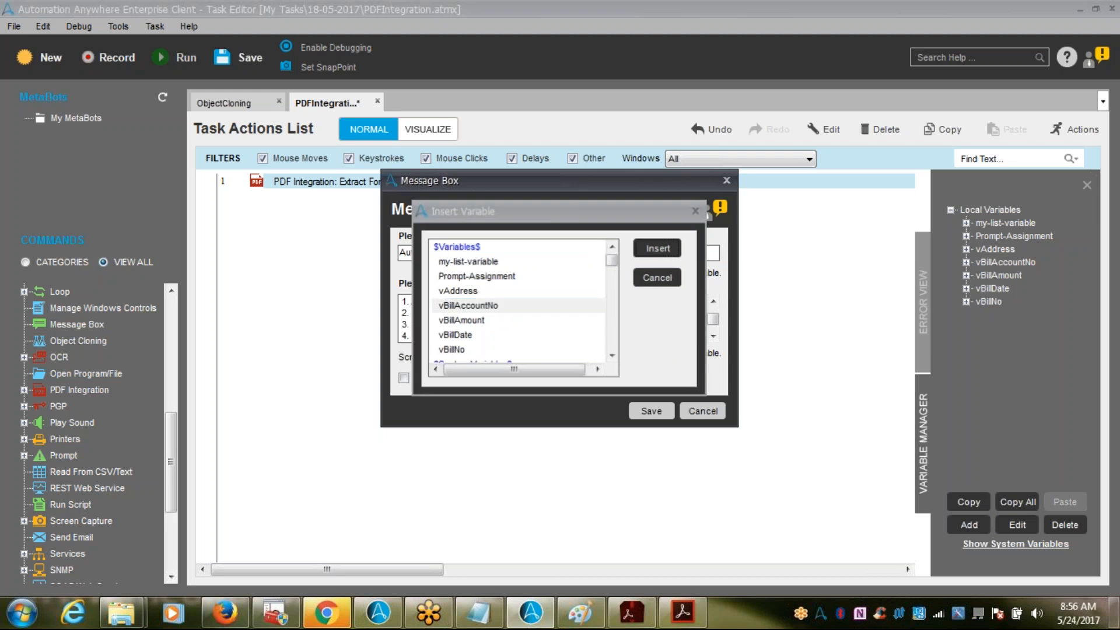
- Complete the Bill Amount line of the message with -- and the vBillAmount variable
key("Return")
type("5. Bill Amount --")
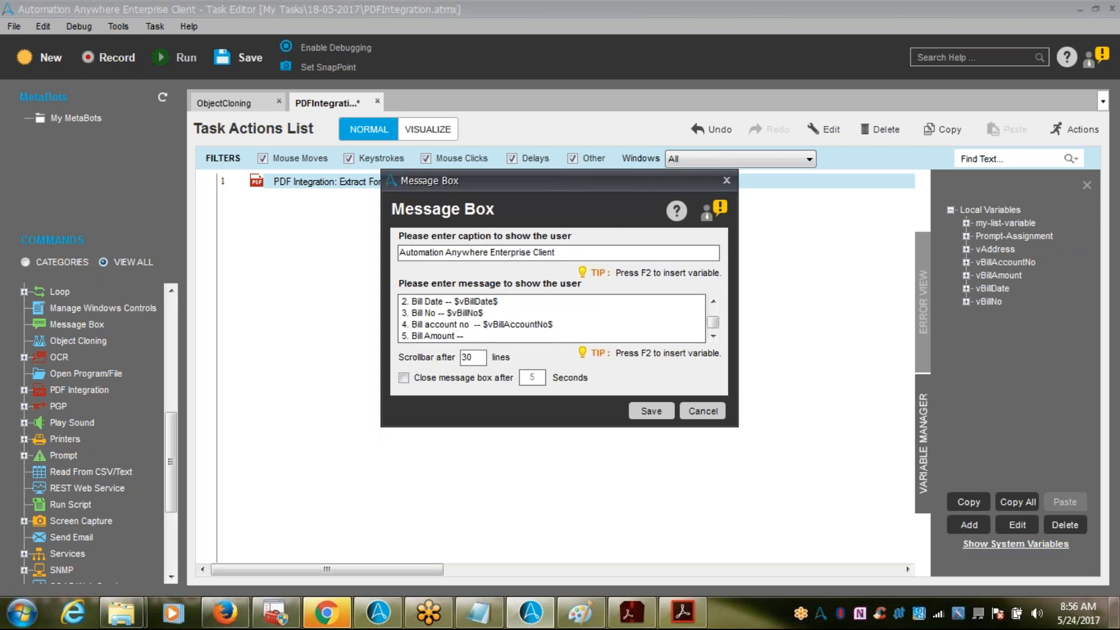
key("F2")
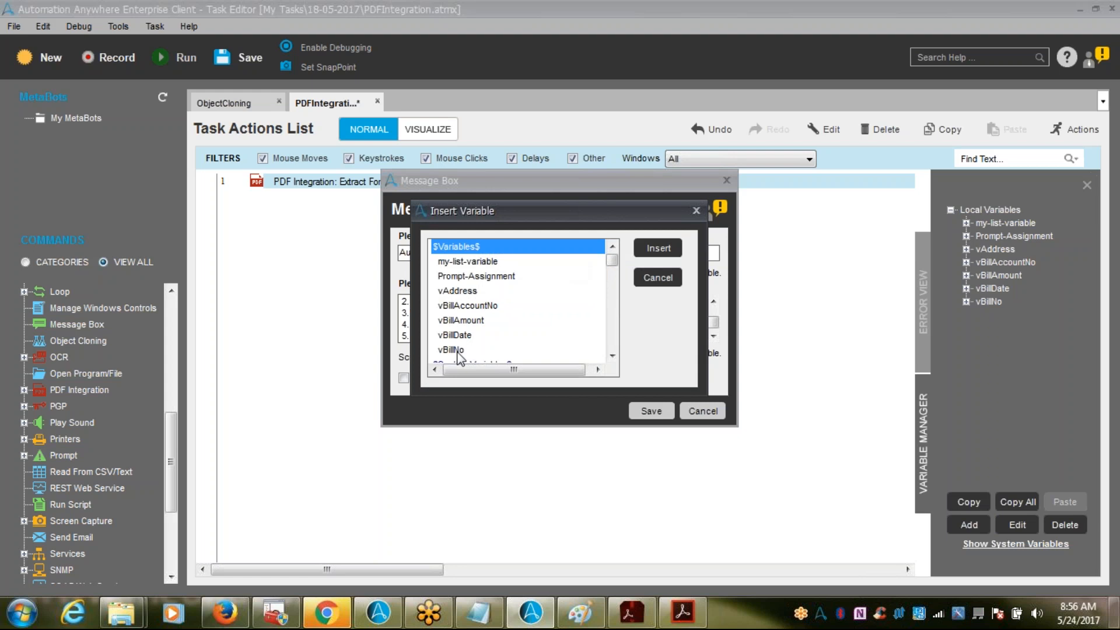
left_click(463, 321)
left_click(646, 254)
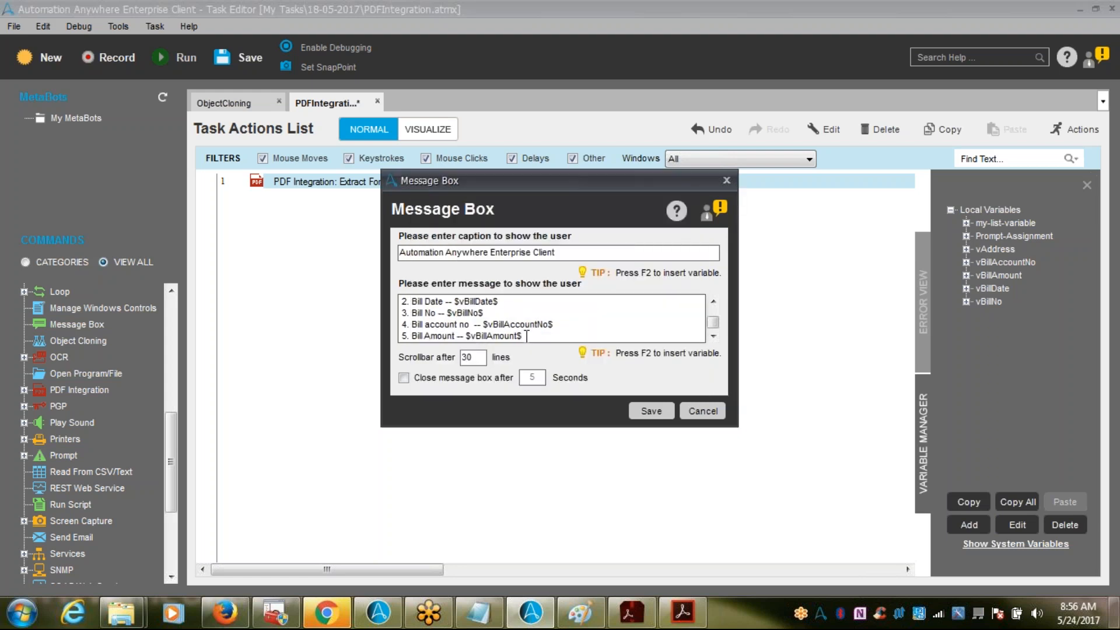
- Review the message lines to check that each label is paired with its variable
key("Up")
key("Up")
key("Up")
key("Up")
key("Down")
key("Down")
key("Down")
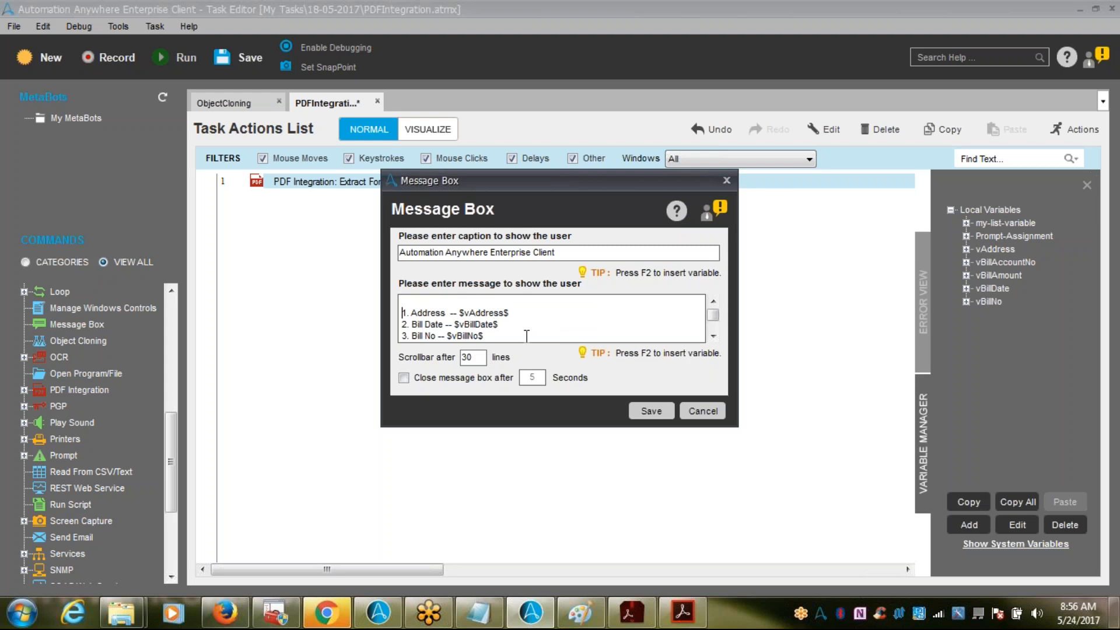
key("Down")
key("Down")
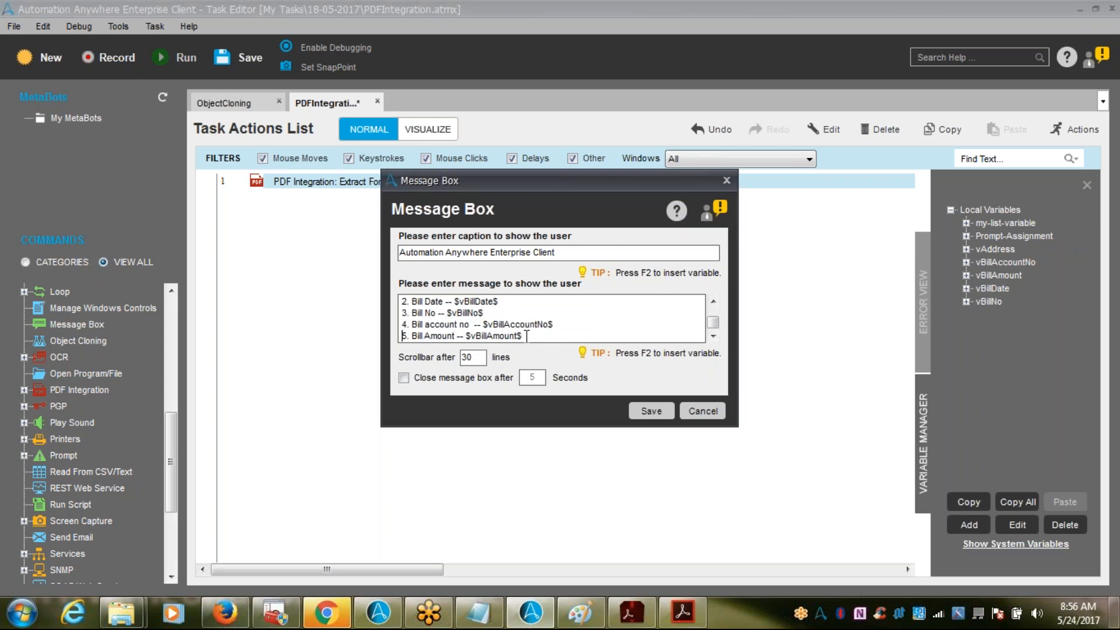
key("shift")
key("shift")
key("shift")
key("shift")
key("shift")
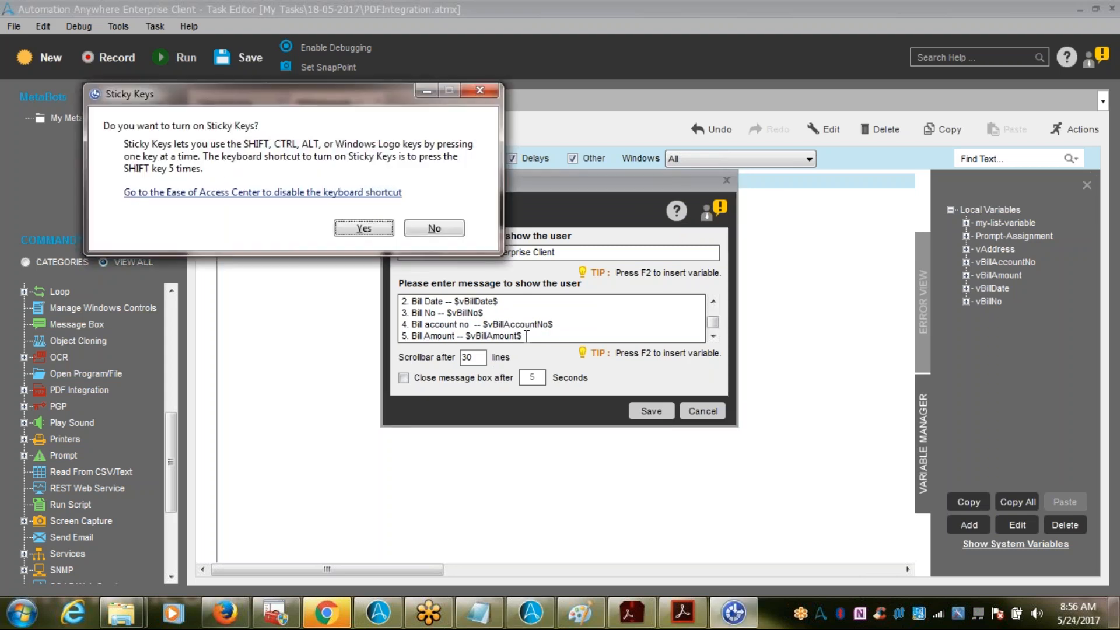
left_click(432, 233)
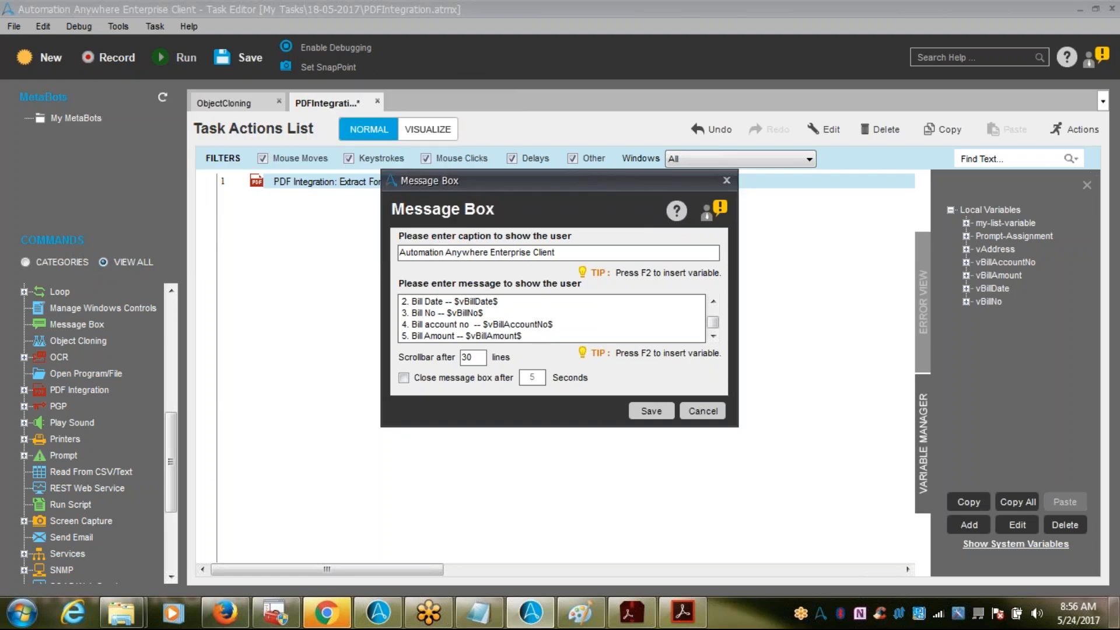
- Save the Message Box command into the task and save the PDFIntegration task
key("Return")
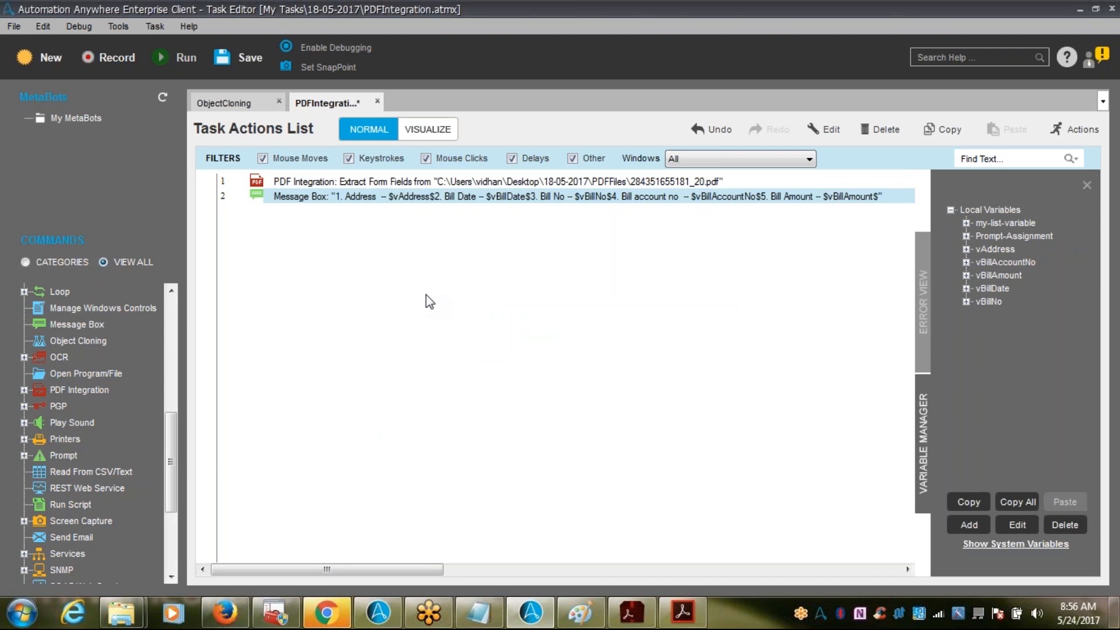
key("ctrl+s")
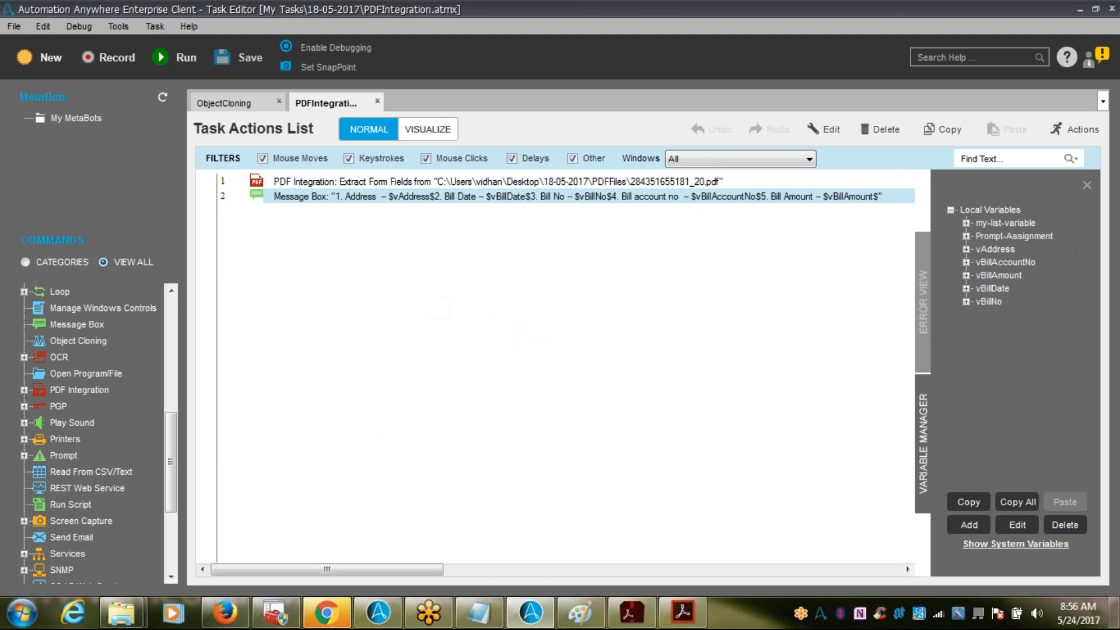
- Run the PDFIntegration task and dismiss the message box showing the extracted bill values
left_click(157, 60)
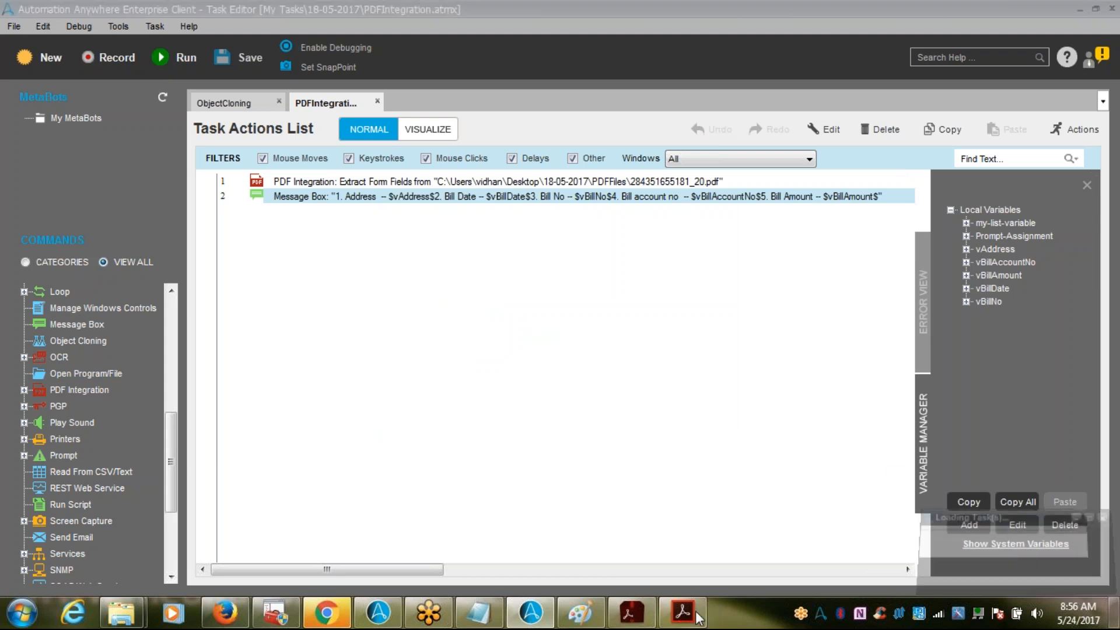
mouse_move(690, 613)
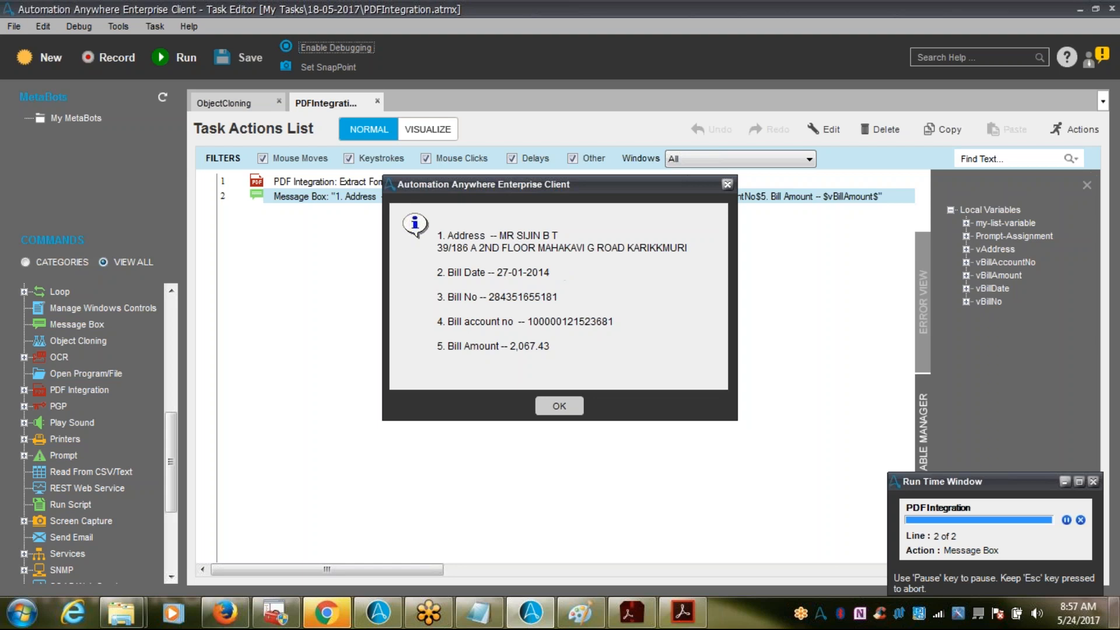
left_click(565, 410)
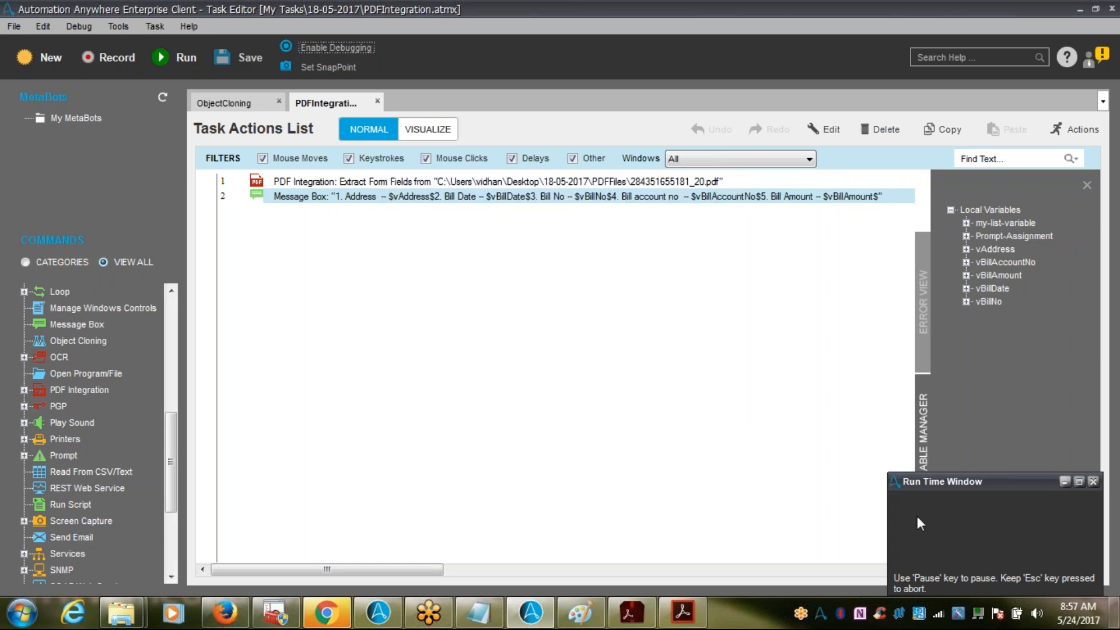
- Reopen the Extract Form Fields action and delete the Bill Date field from its inserted fields
double_click(557, 181)
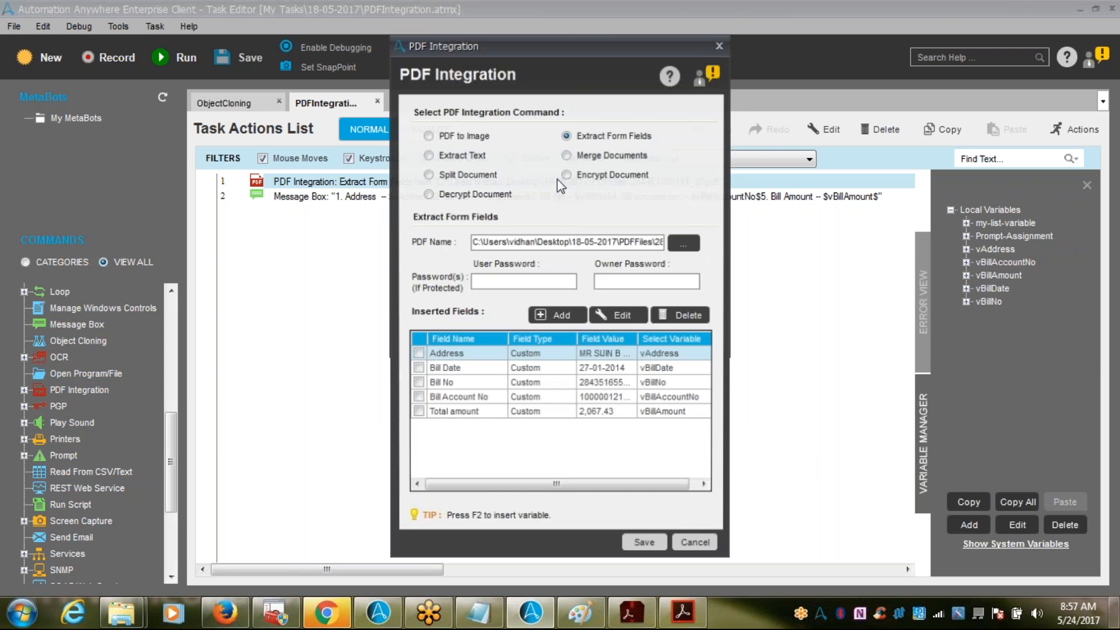
left_click(570, 316)
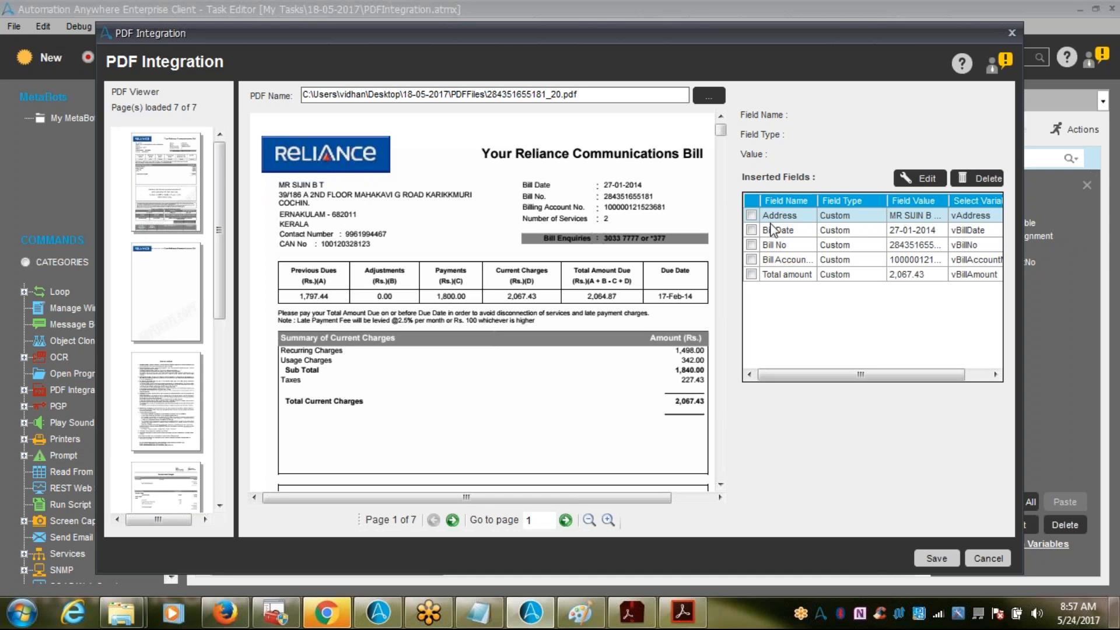
left_click(752, 231)
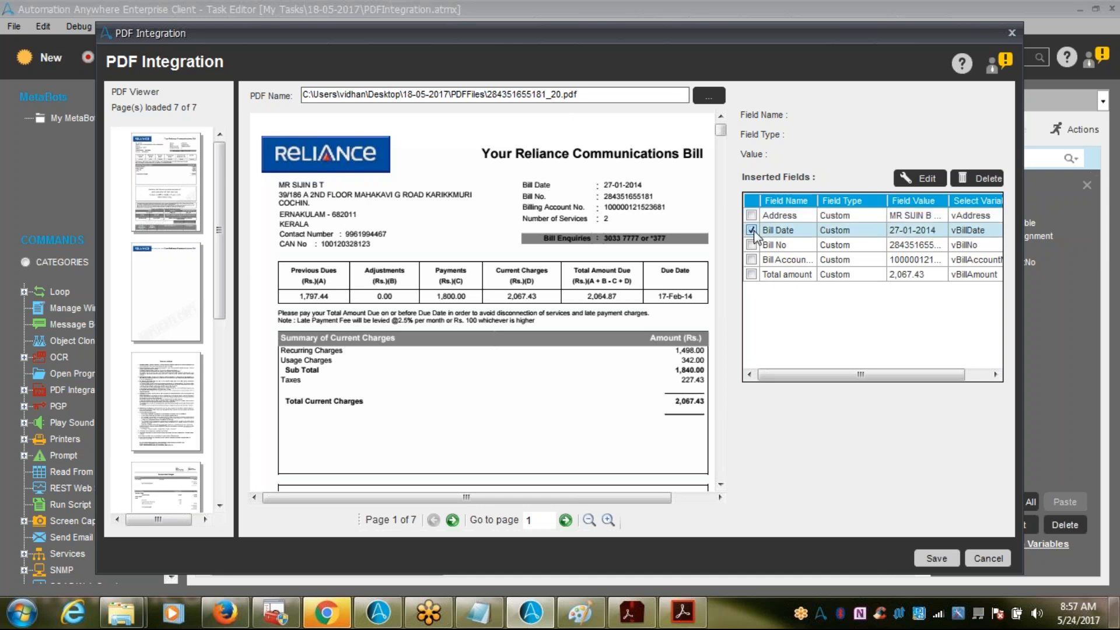
left_click(978, 182)
left_click(597, 365)
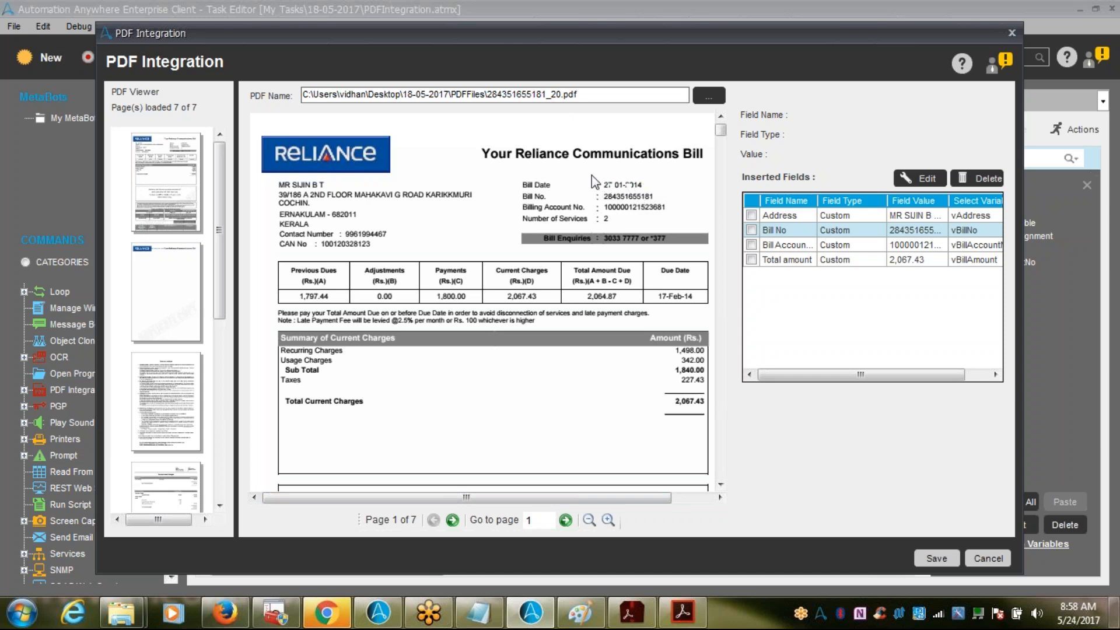
- Extract the bill date including its leading colon as a field named Bill Date, assign it to vBillDate, and save the Extract Form Fields action
left_click_drag(618, 189, 651, 189)
right_click(652, 189)
left_click(666, 191)
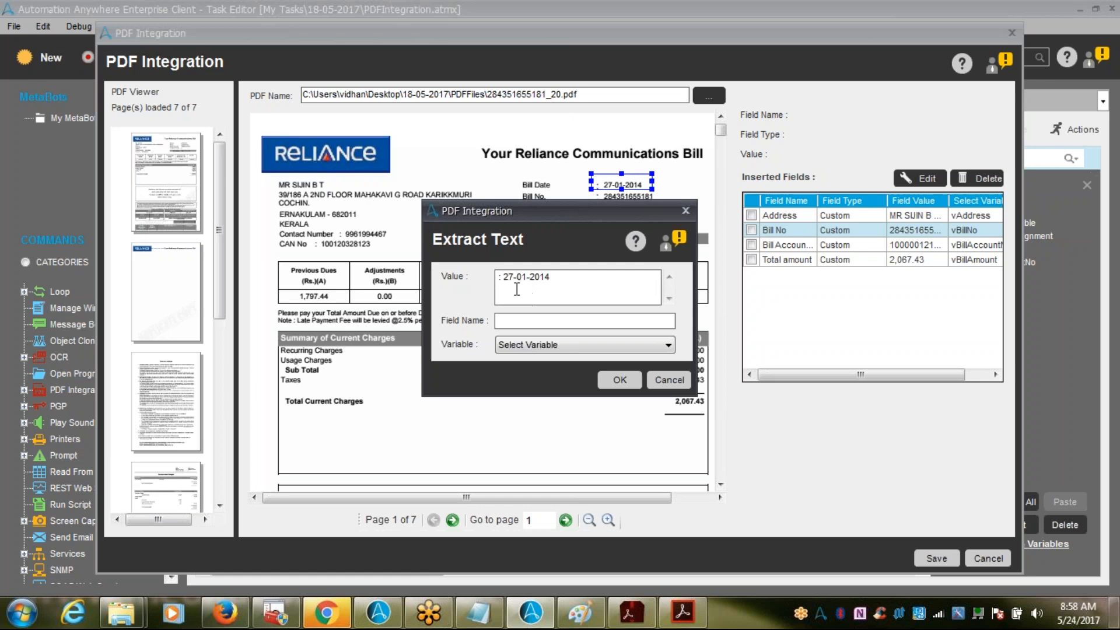
left_click(504, 276)
left_click(542, 324)
type("Bill Date")
left_click(541, 347)
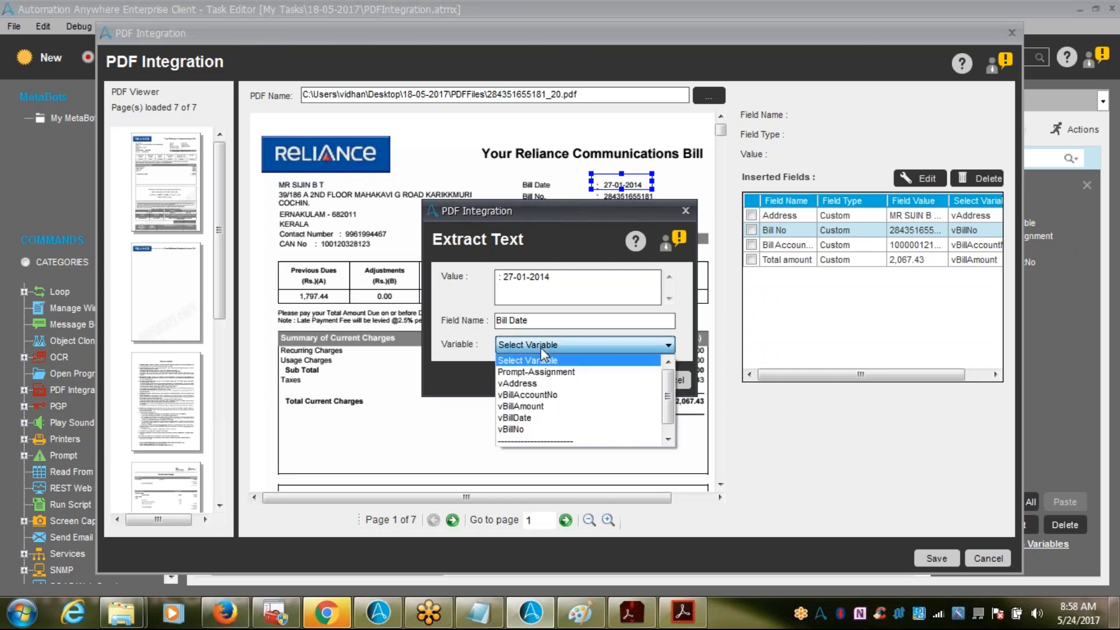
left_click(519, 418)
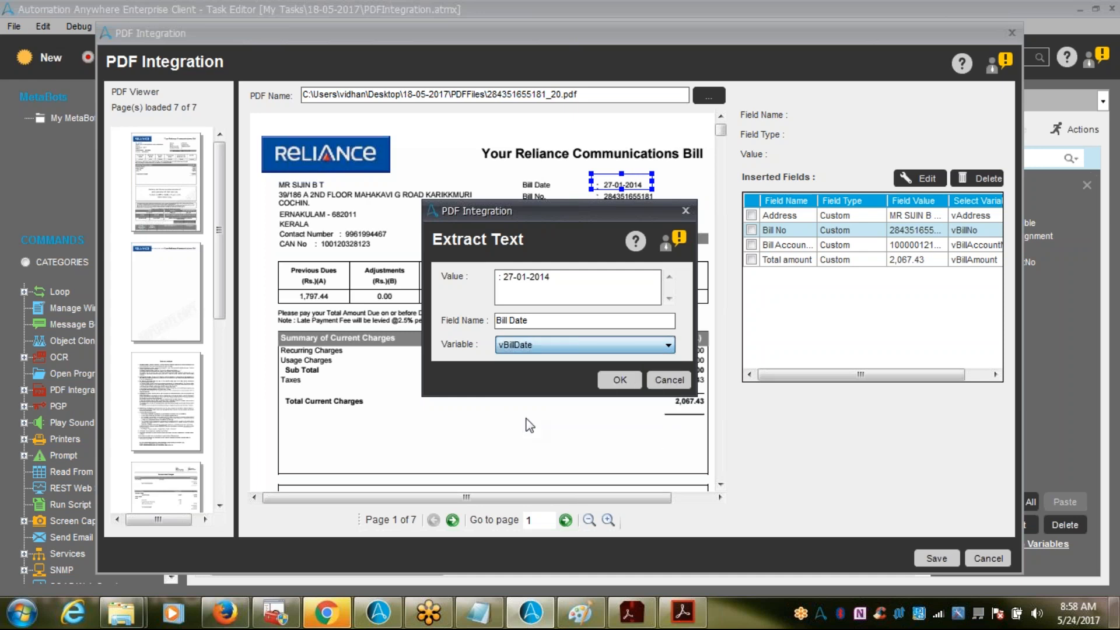
left_click(619, 381)
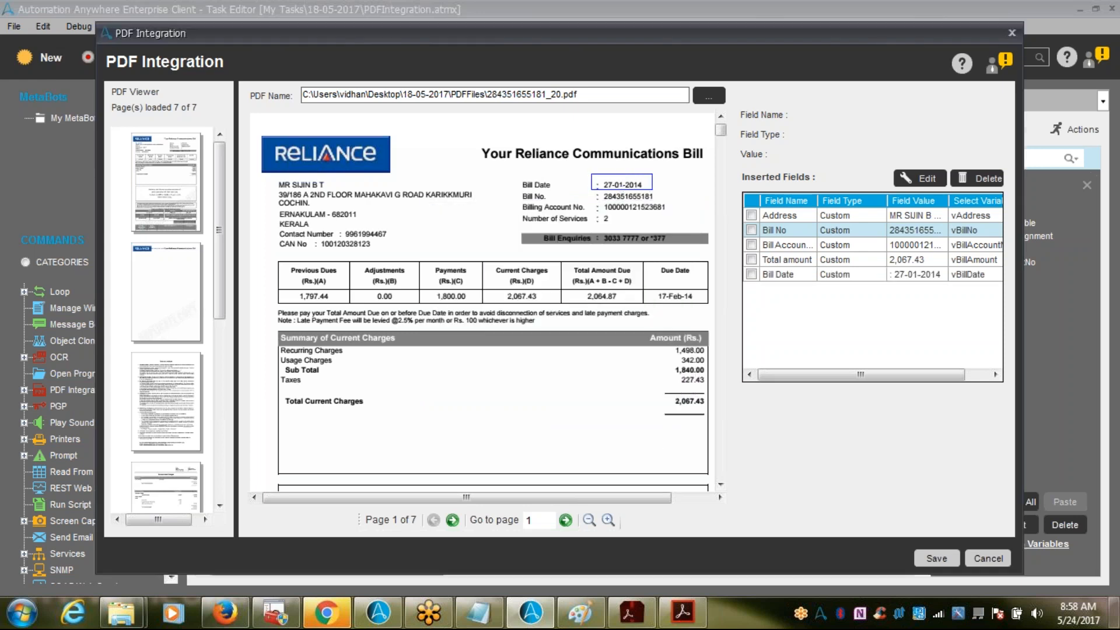
left_click(935, 558)
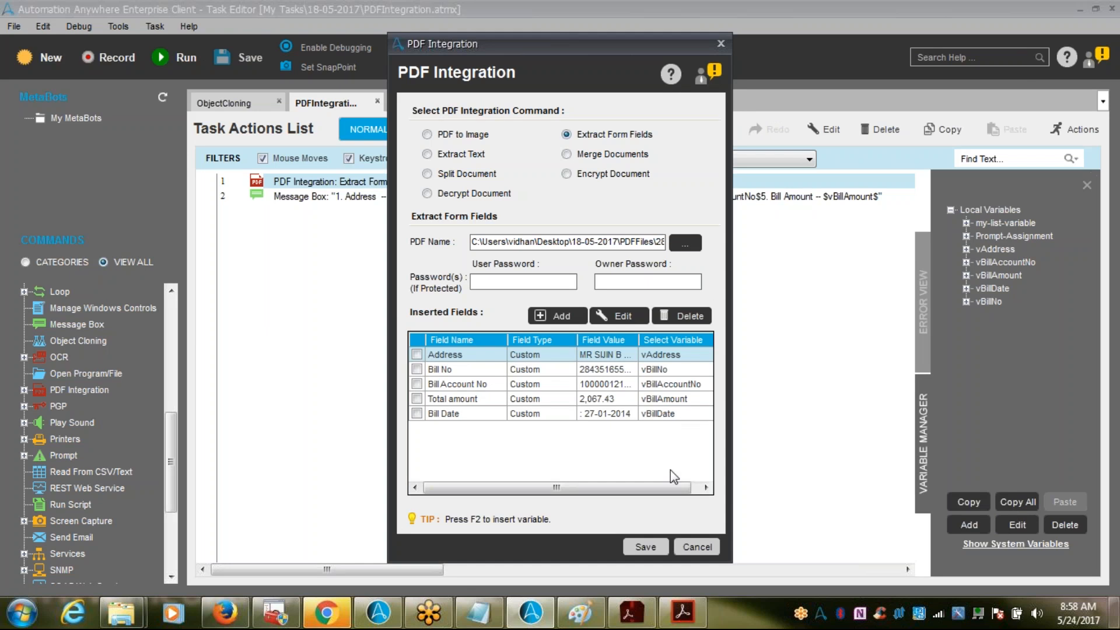
left_click(645, 546)
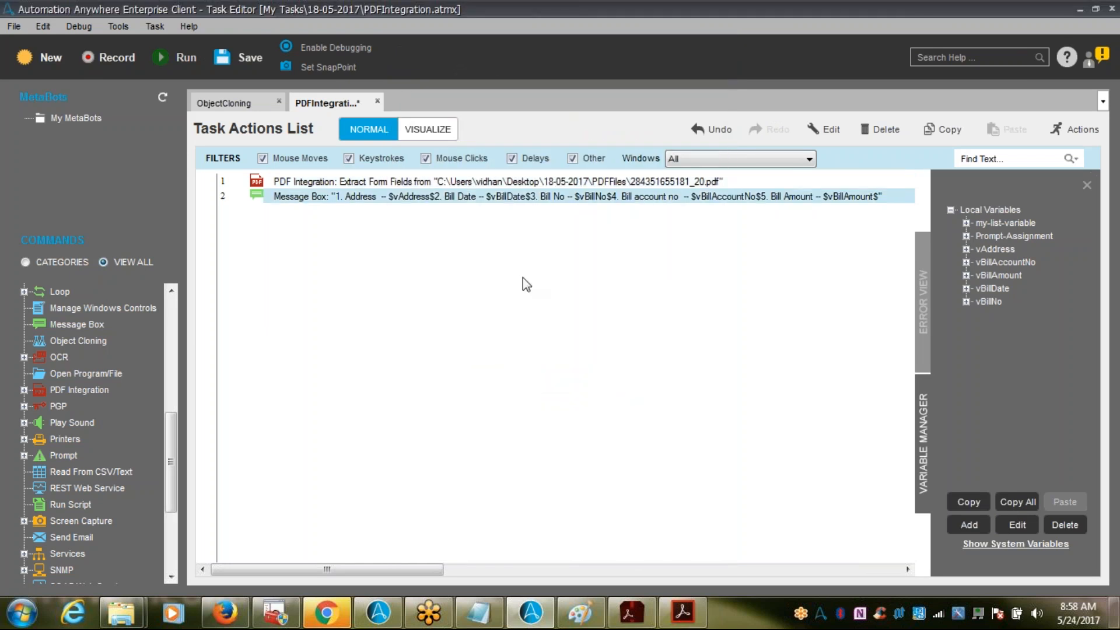
- Save and run the PDFIntegration task, inspect the Bill Date line in the message box, and dismiss it
left_click(222, 57)
left_click(187, 59)
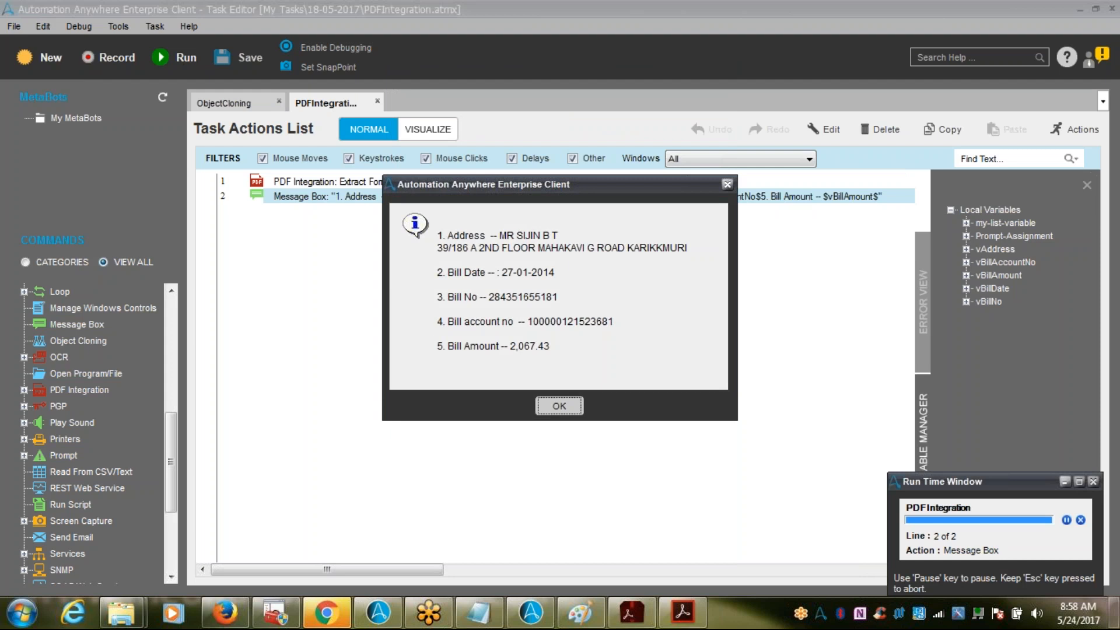
left_click_drag(496, 273, 506, 277)
left_click(569, 407)
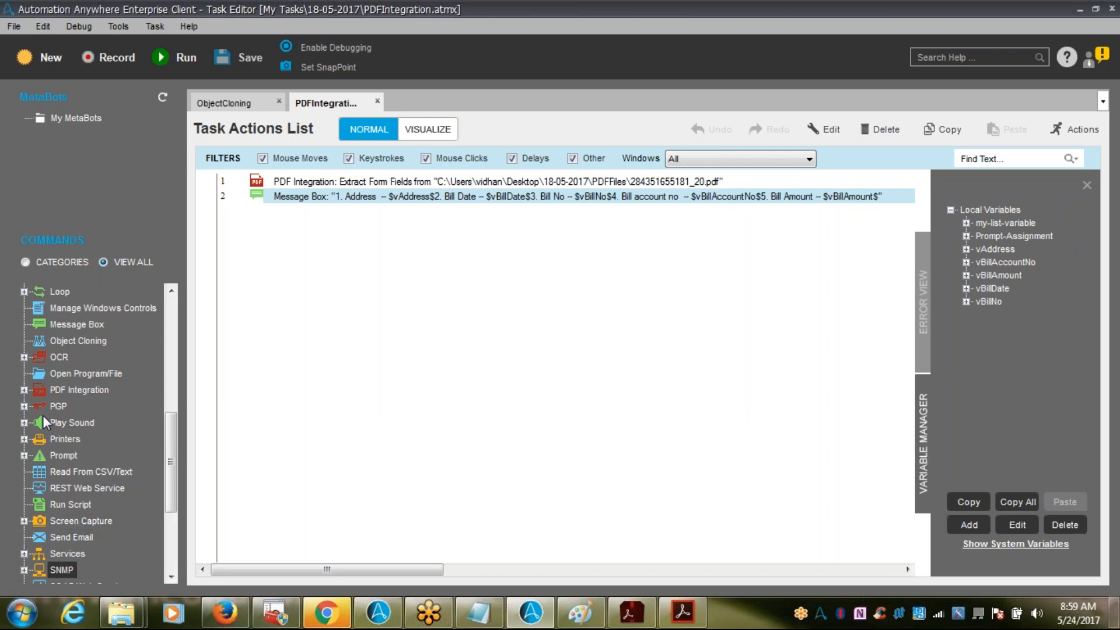
- Add a String Operation Replace command to the PDFIntegration task
scroll(44, 415, "down", 1)
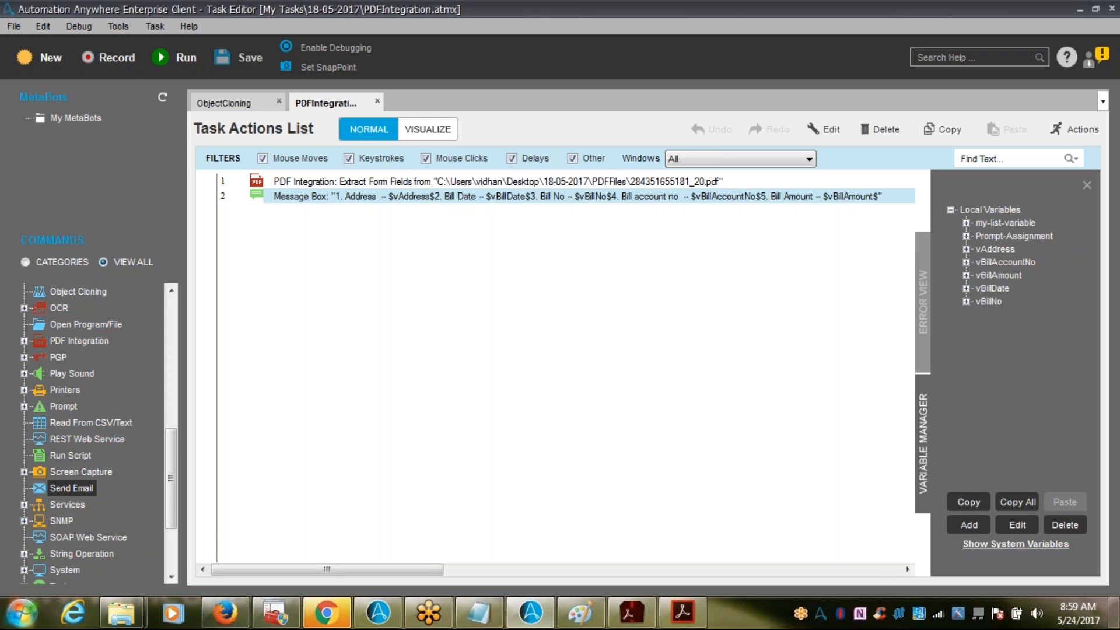
left_click(23, 553)
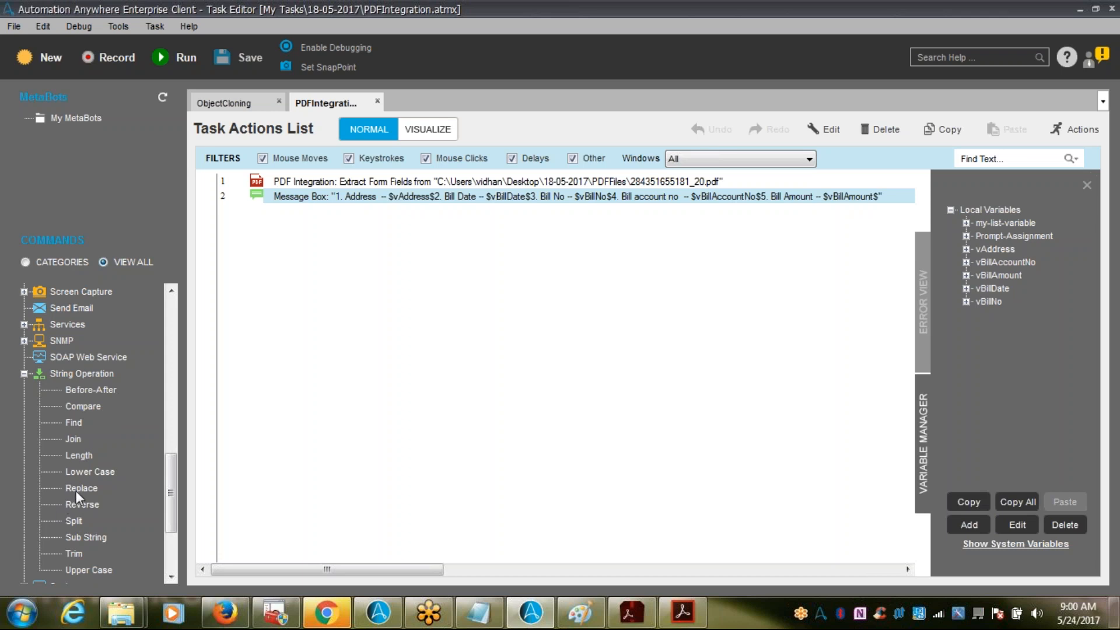
left_click(74, 423)
left_click(81, 491)
left_click_drag(82, 489, 380, 405)
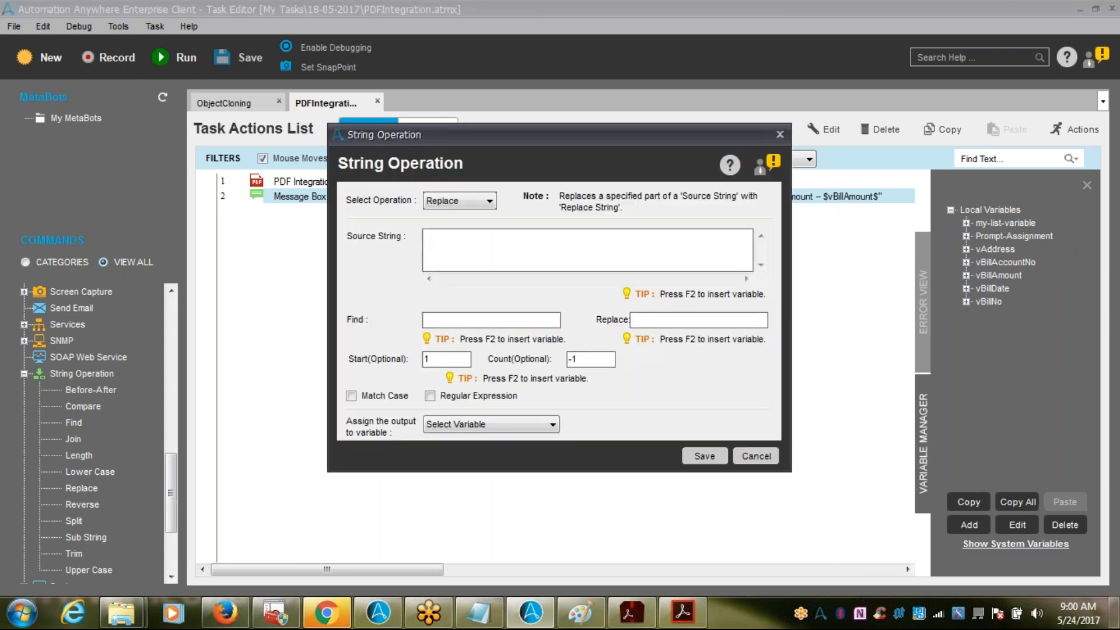
- Insert the vBillDate variable as the source string of the Replace operation
left_click(528, 253)
left_click_drag(559, 129, 570, 204)
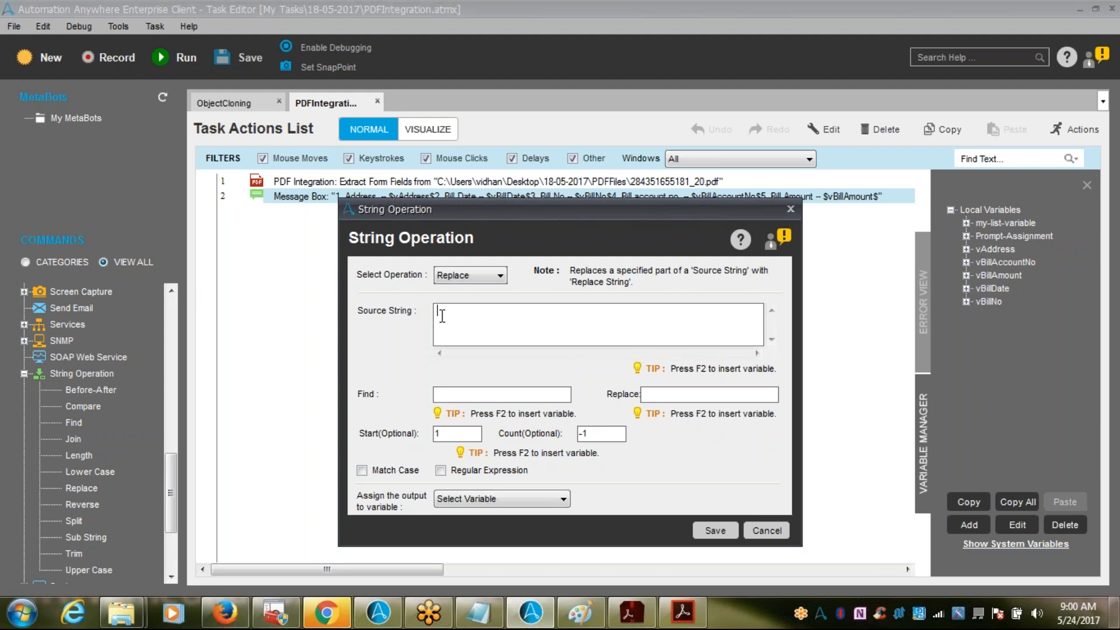
key("F2")
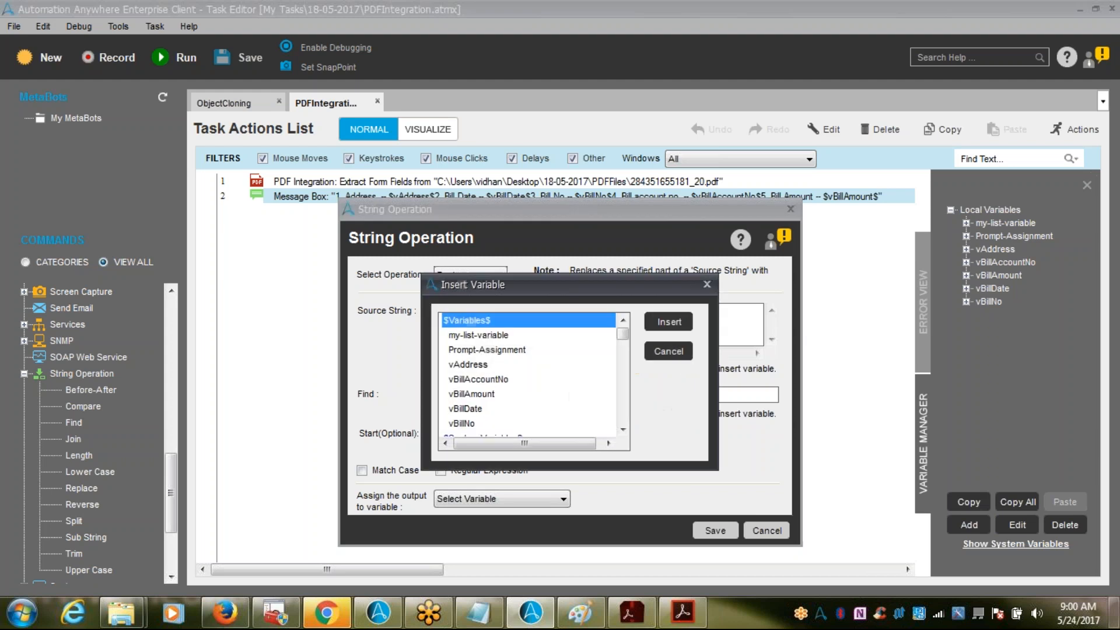
left_click(475, 409)
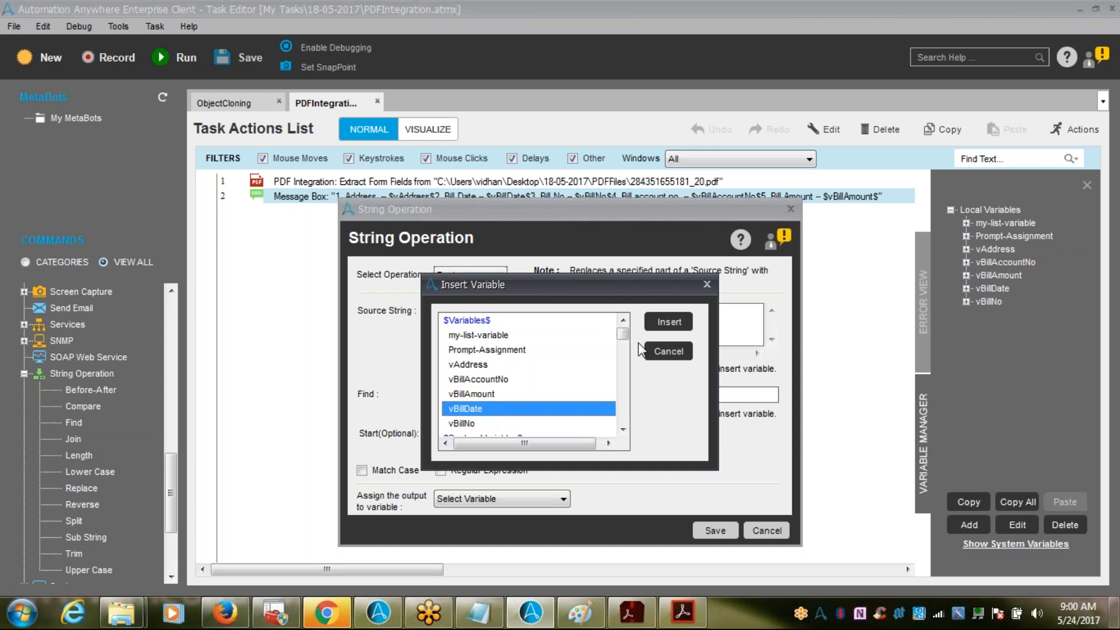
left_click(668, 322)
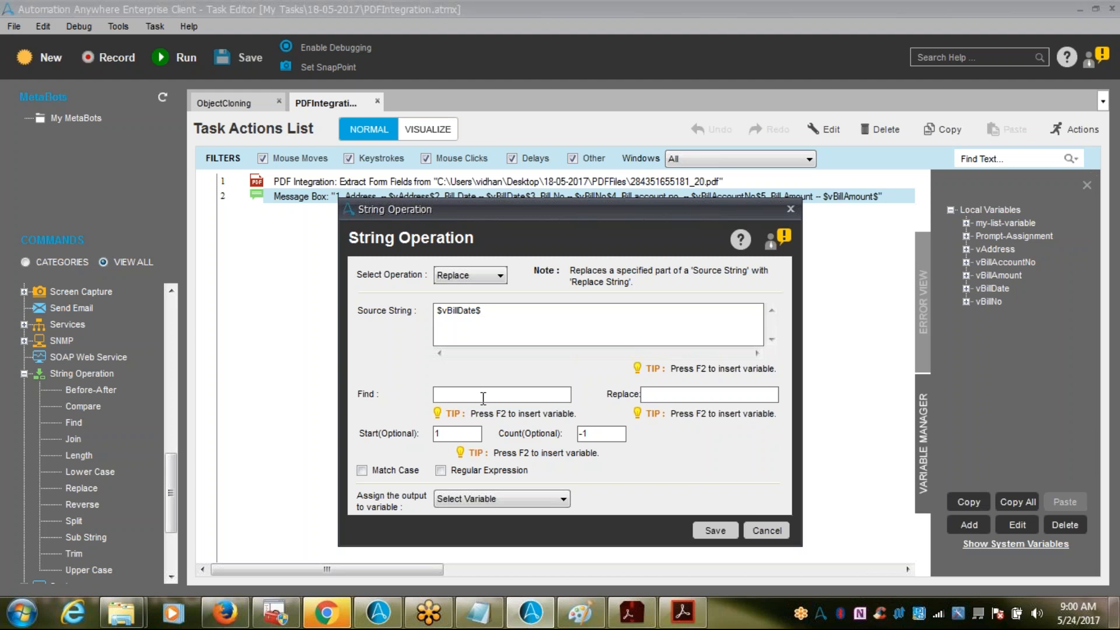
- Replace ": " with an empty string, assign the output to vBillDate, and save the String Operation command
type(":")
left_click(659, 394)
left_click(537, 503)
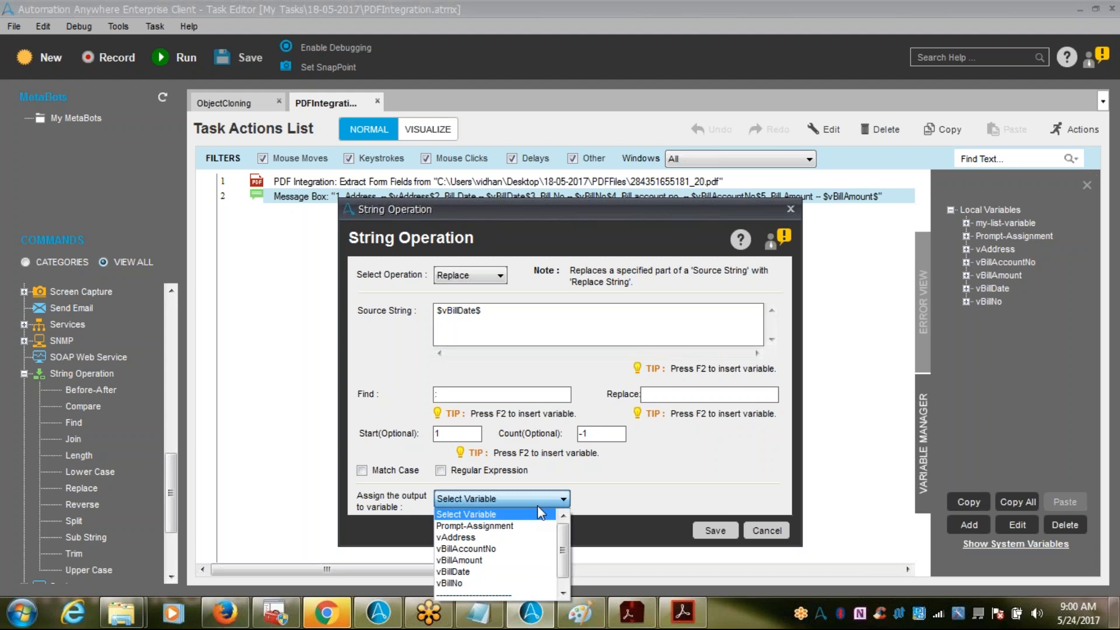
left_click(495, 573)
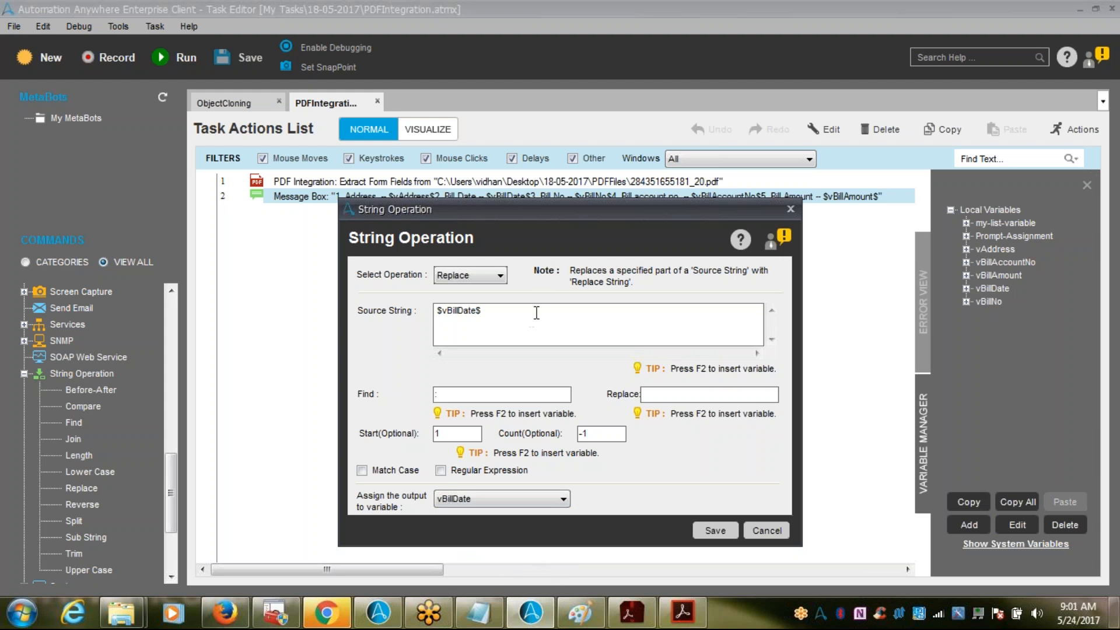
left_click(481, 310)
left_click(712, 390)
left_click(714, 529)
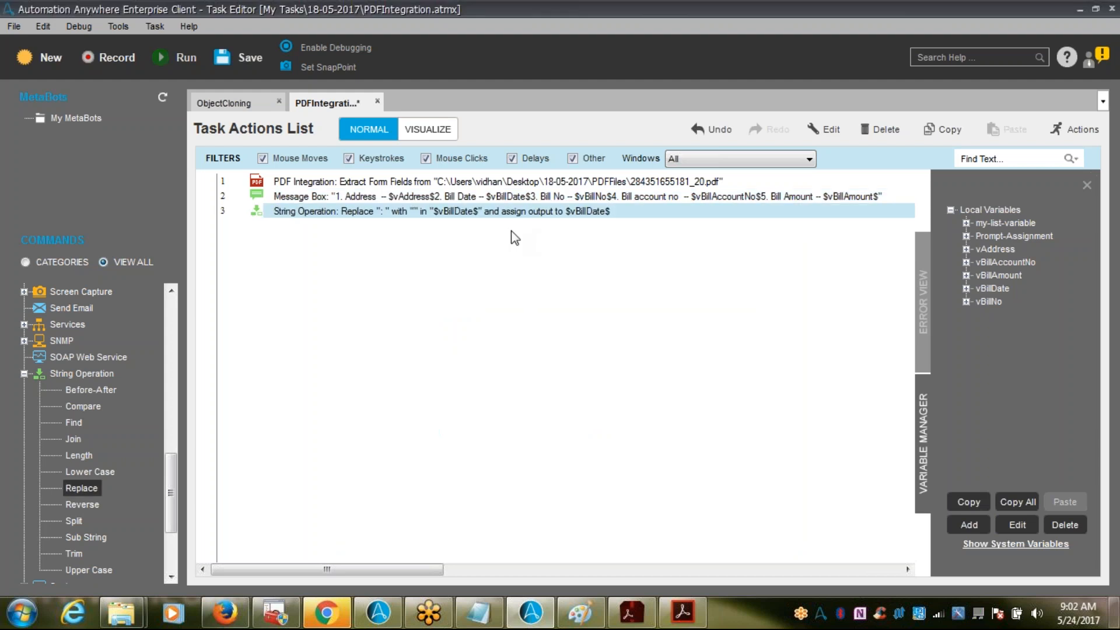
- Move the Message Box action below the String Operation action and save the task
left_click(462, 197)
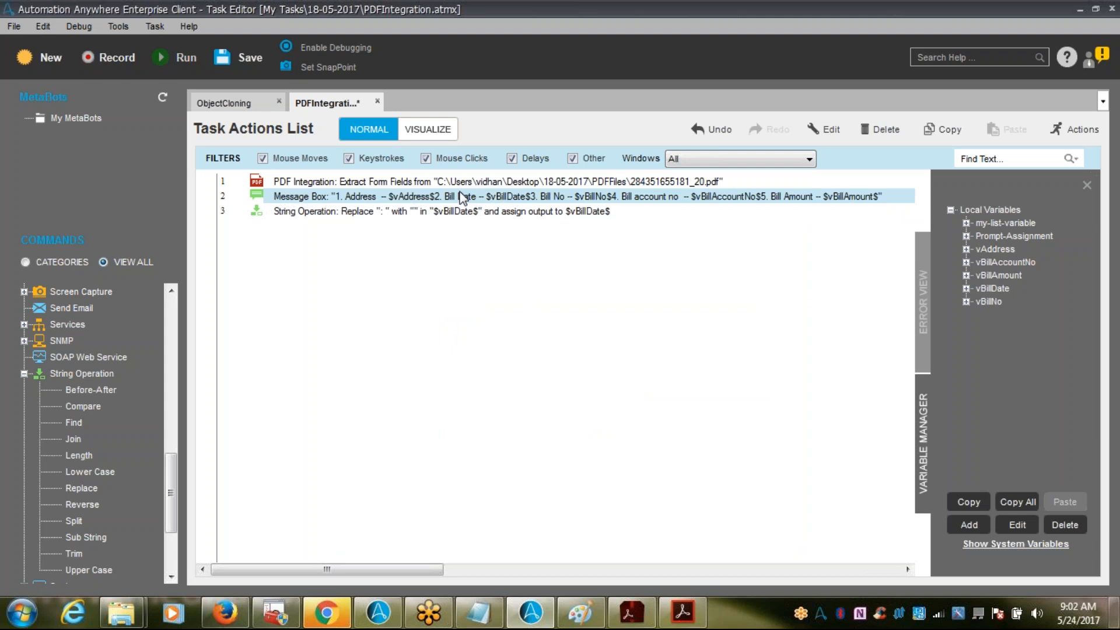
left_click_drag(463, 198, 457, 228)
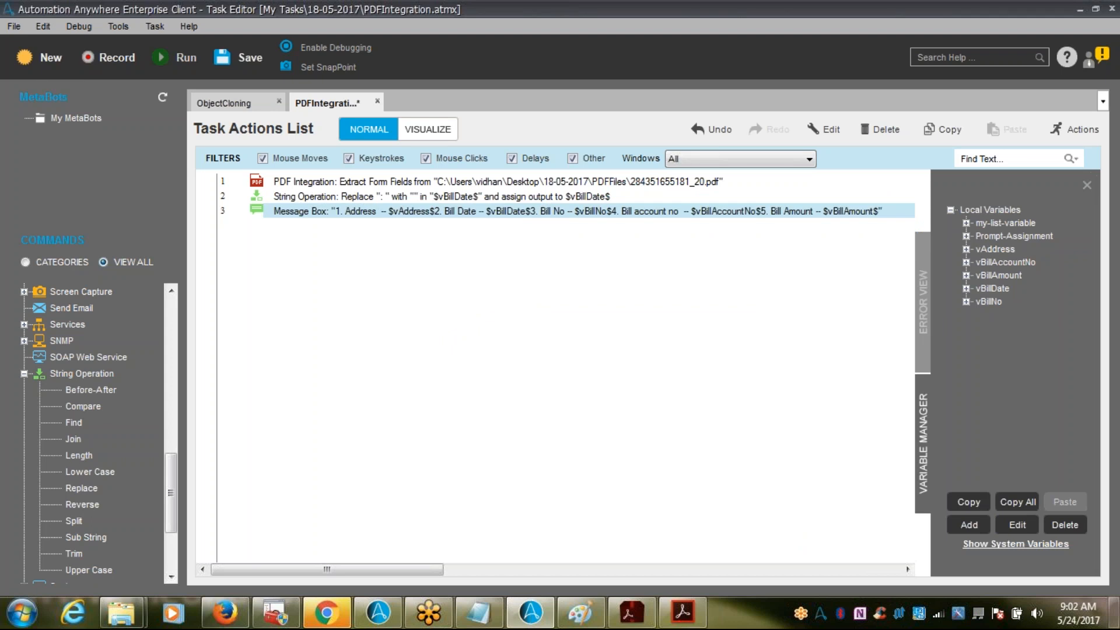
key("ctrl+s")
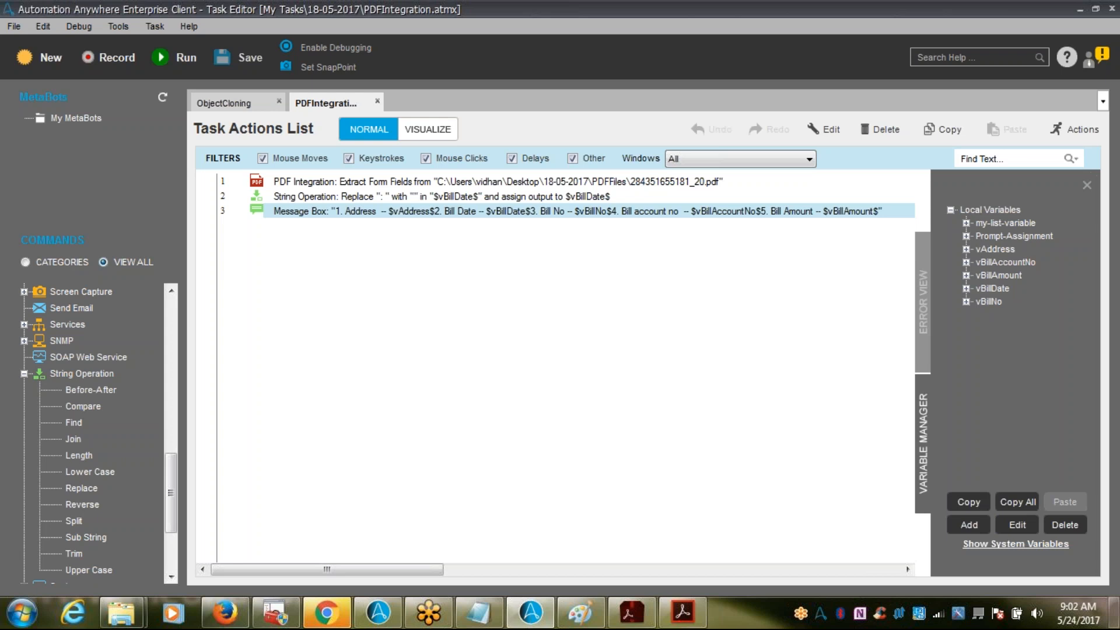
- Check the bill in Adobe Acrobat Reader, then run the PDFIntegration task and dismiss the message box with the extracted values
left_click(695, 619)
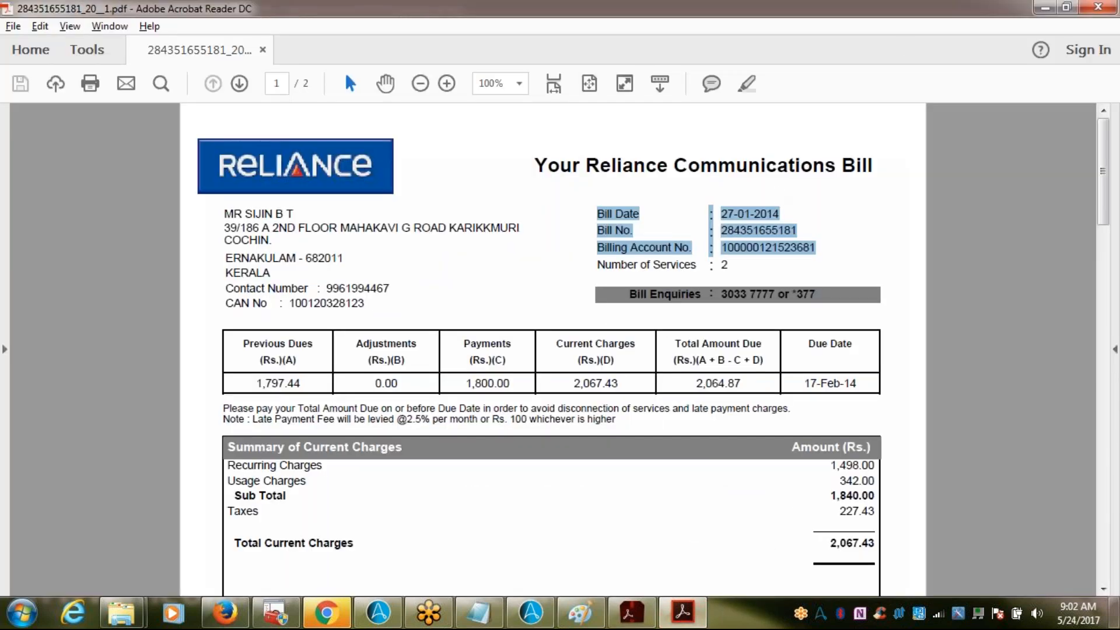
left_click(1046, 9)
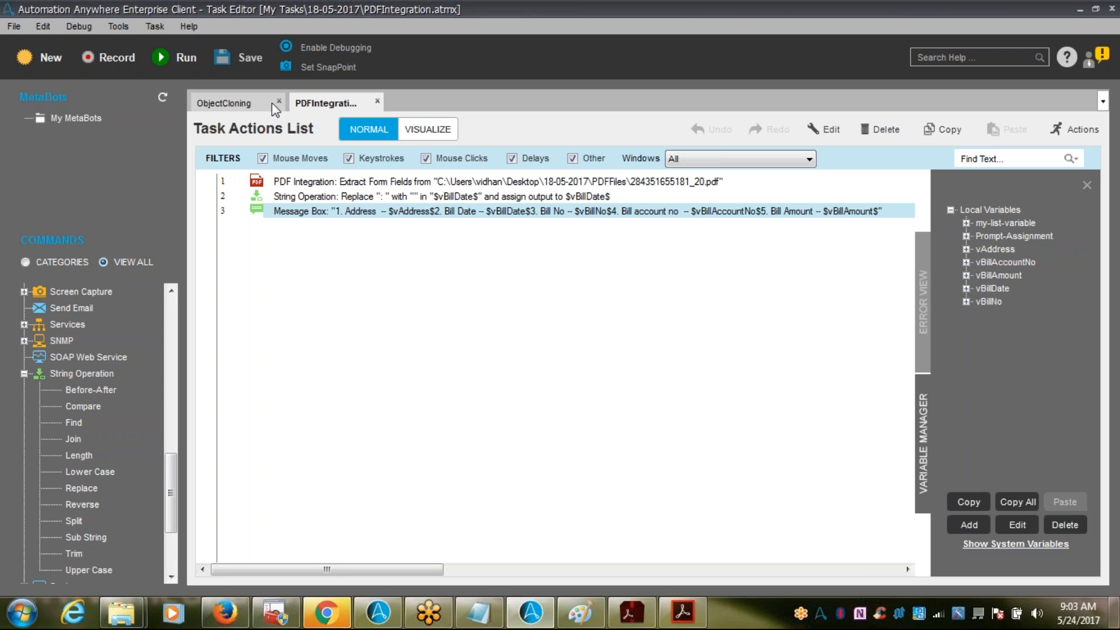
left_click(159, 60)
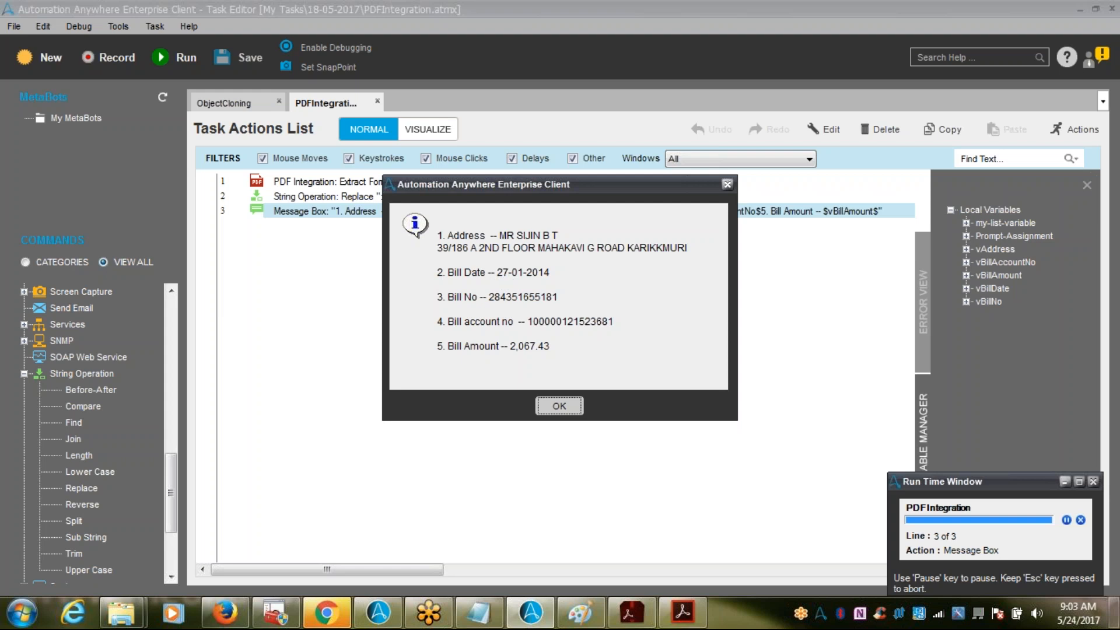
left_click(560, 408)
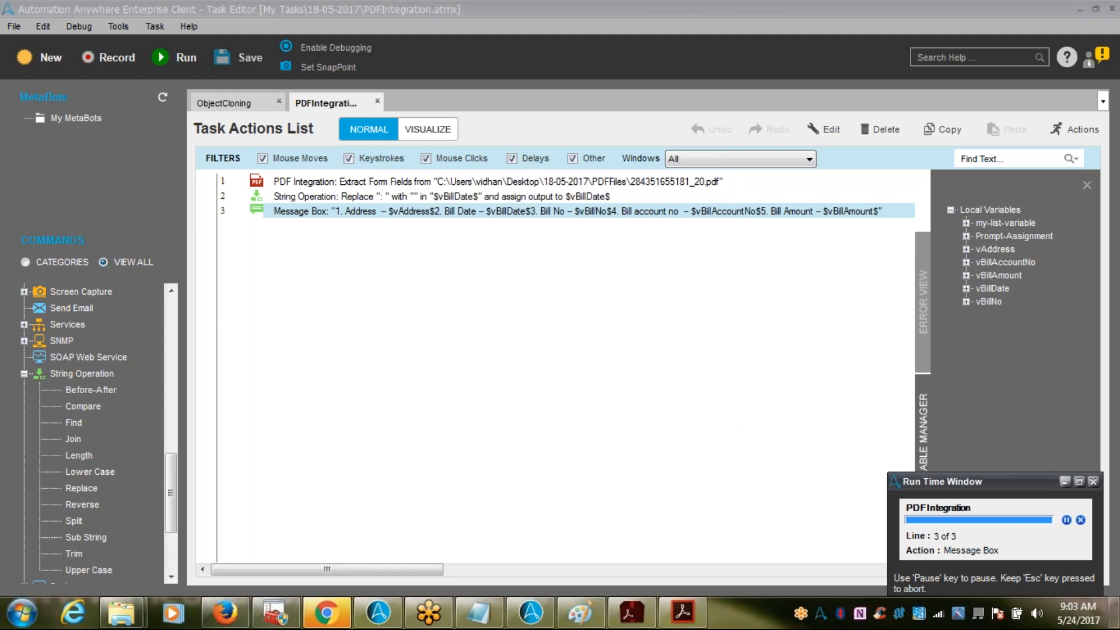
- Review the task's extraction, string replacement and message box actions, and view the source bill in Adobe Acrobat Reader
left_click(403, 198)
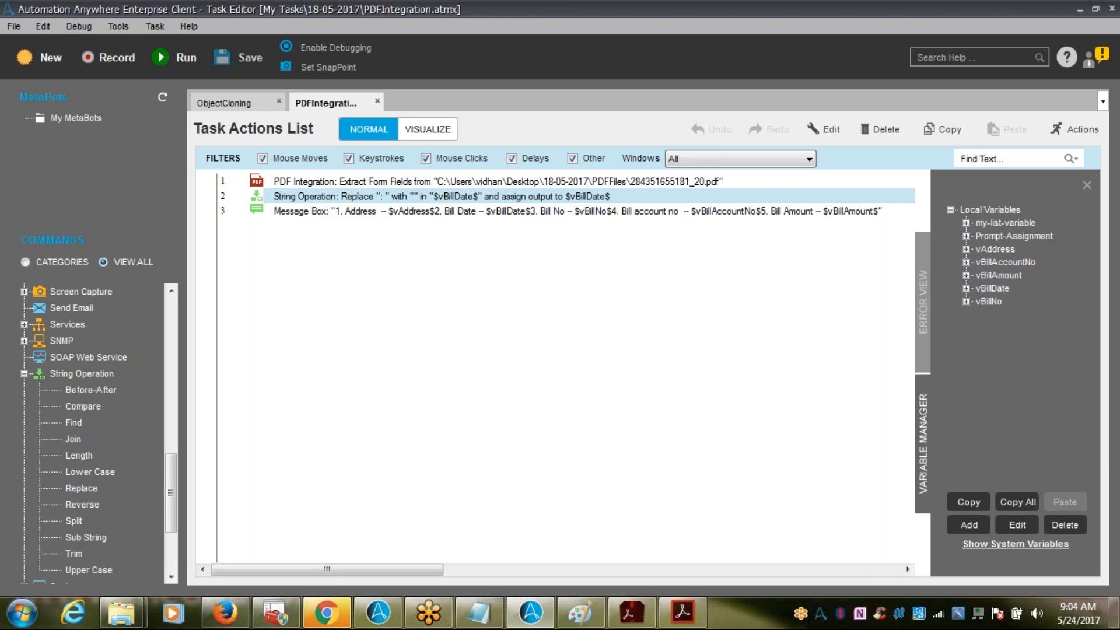
left_click(608, 211)
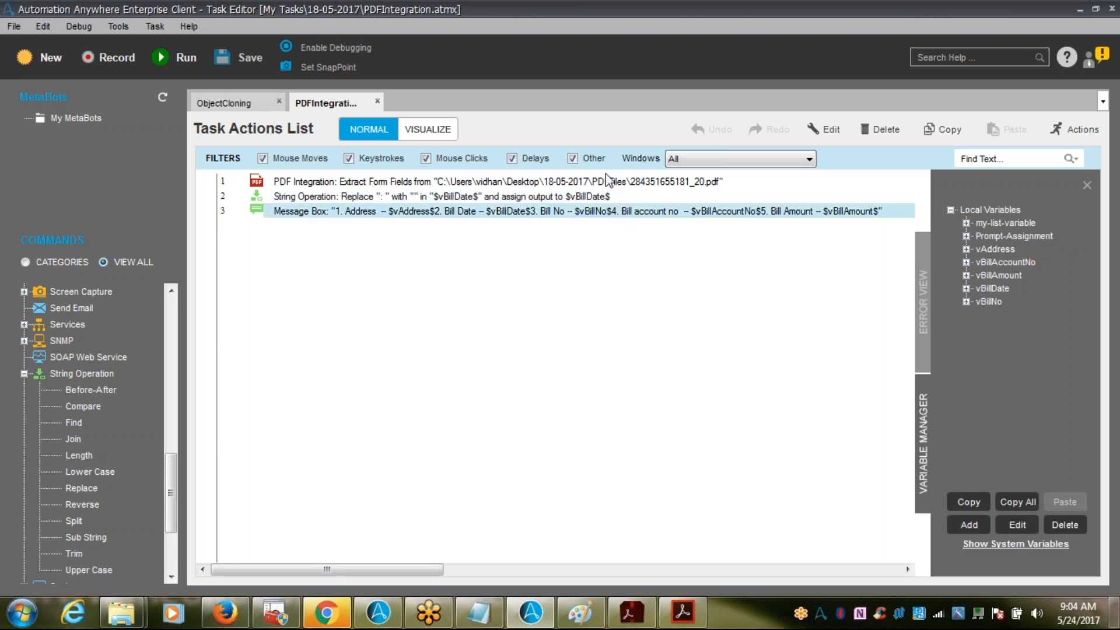
left_click(610, 182)
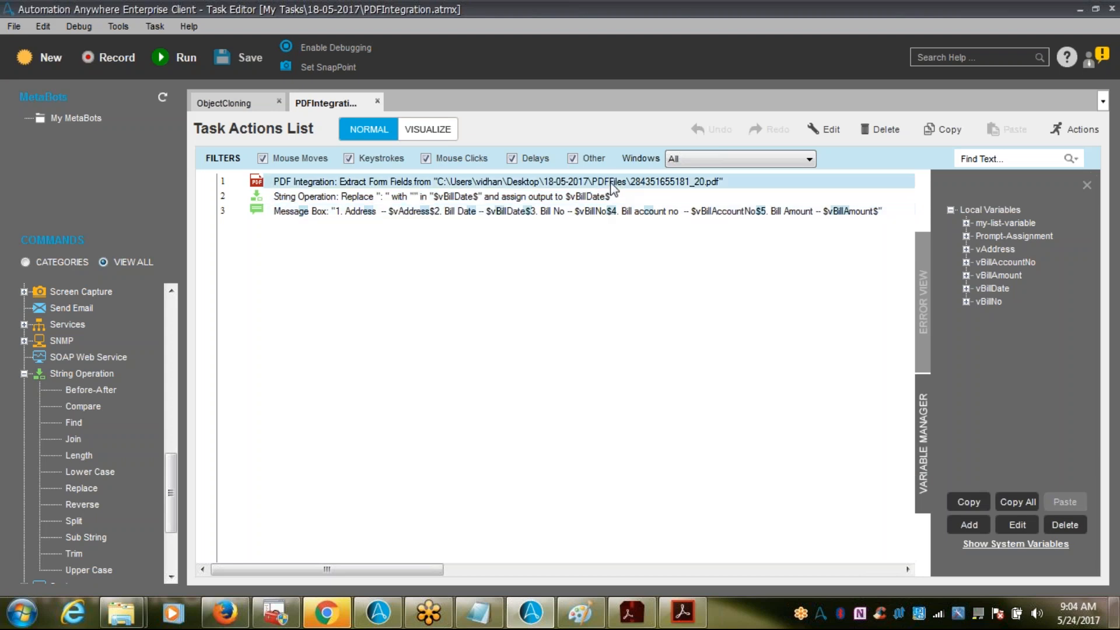
left_click(587, 198)
left_click(594, 211)
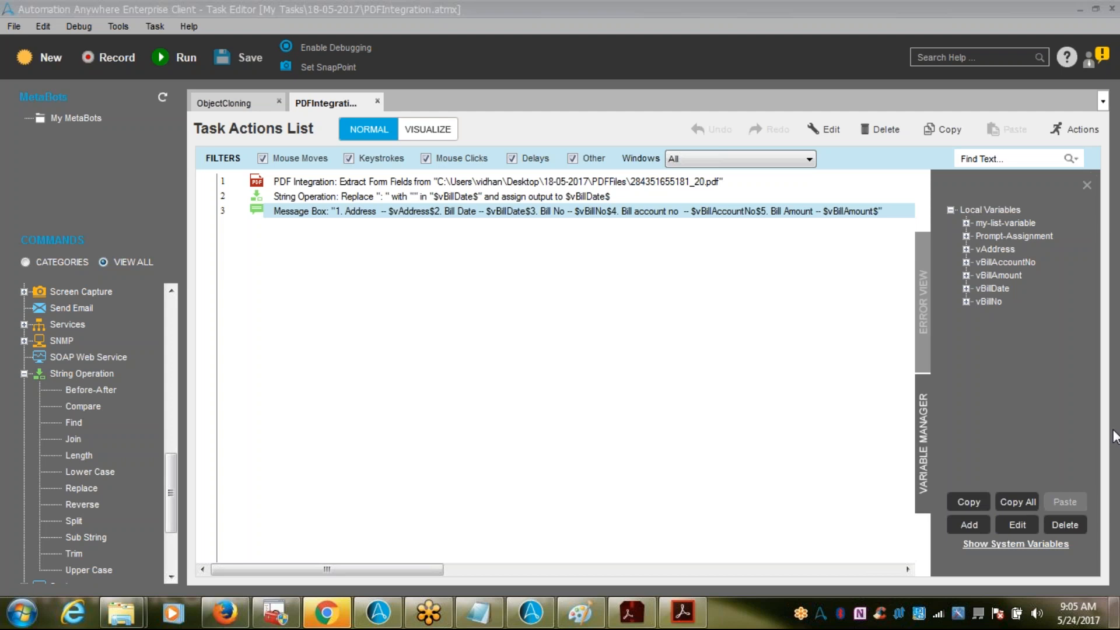
left_click(113, 445)
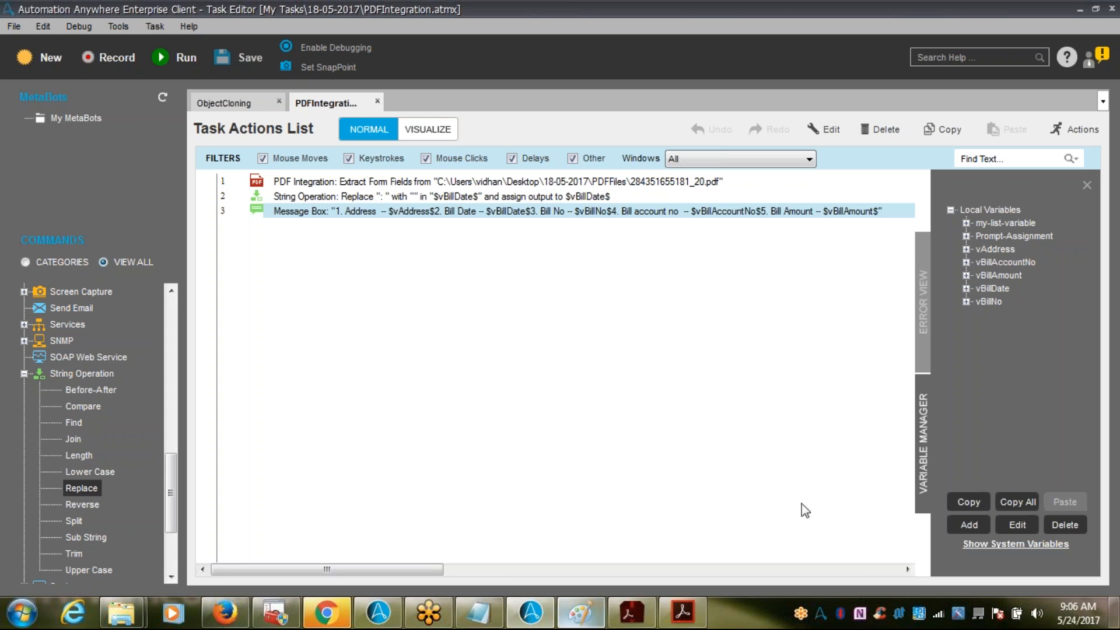
left_click(1114, 436)
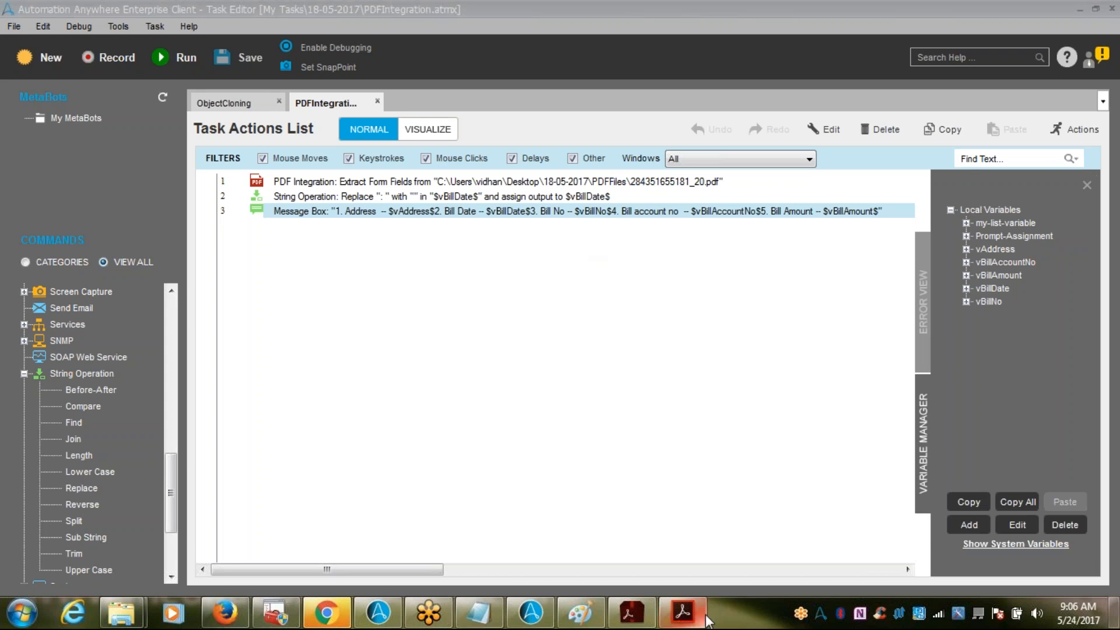
left_click(678, 620)
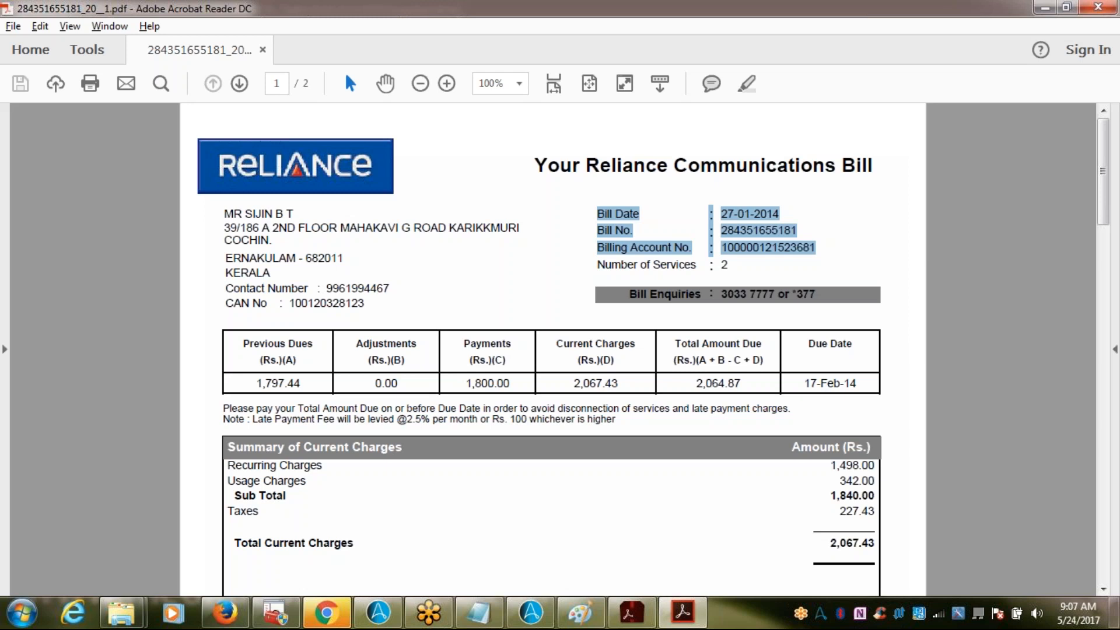
mouse_move(665, 617)
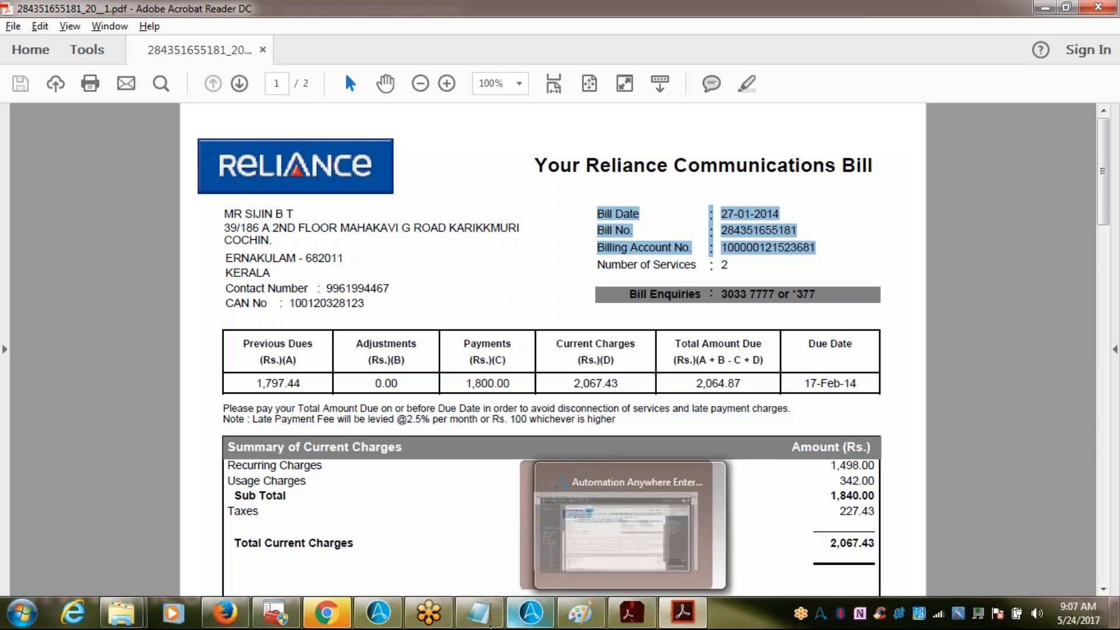
left_click(530, 612)
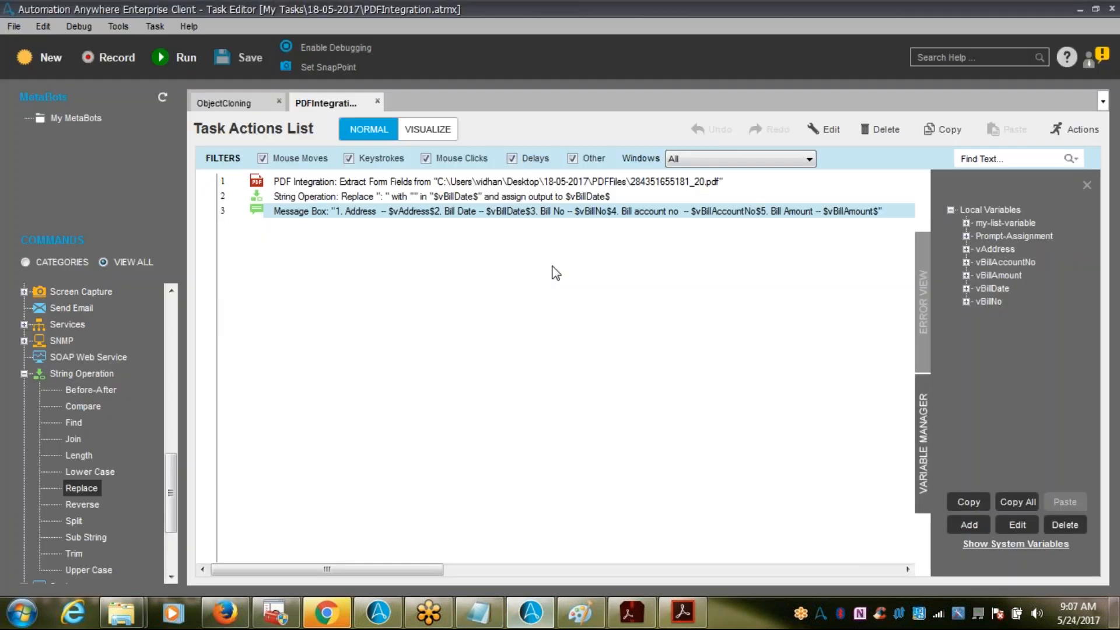
left_click(533, 187)
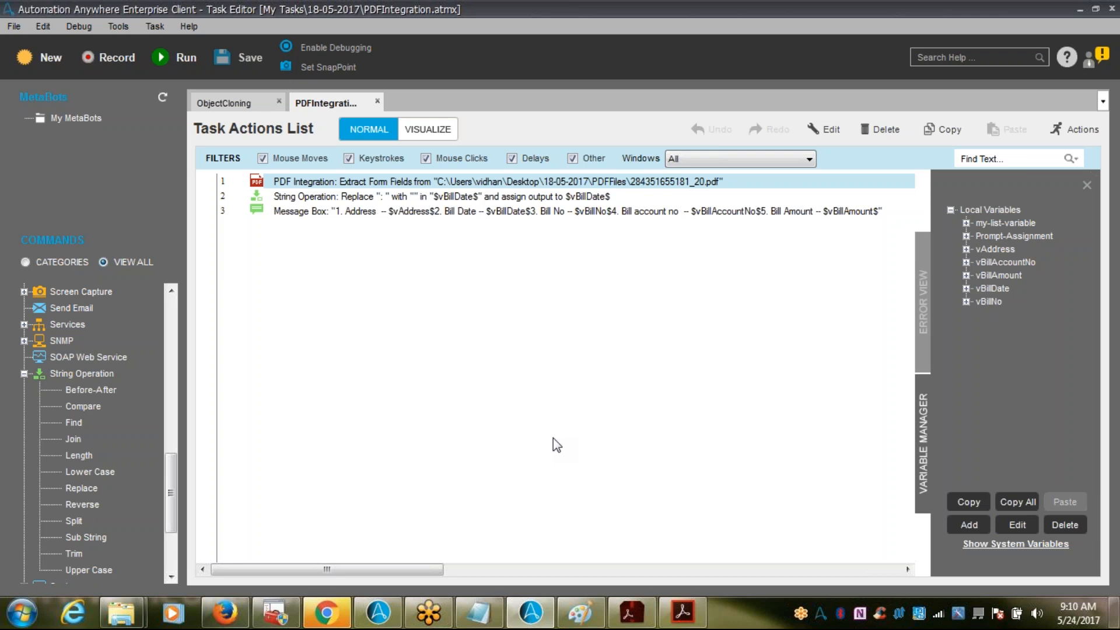
- View the Application, Excel and PDF diagram in Paint
left_click(574, 622)
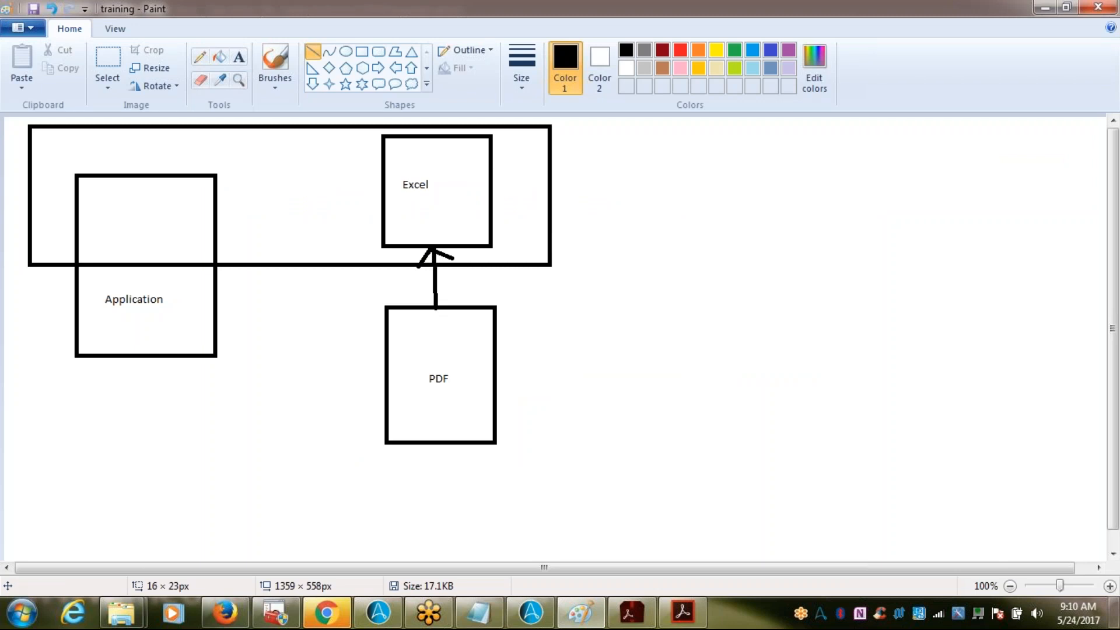
left_click(1044, 7)
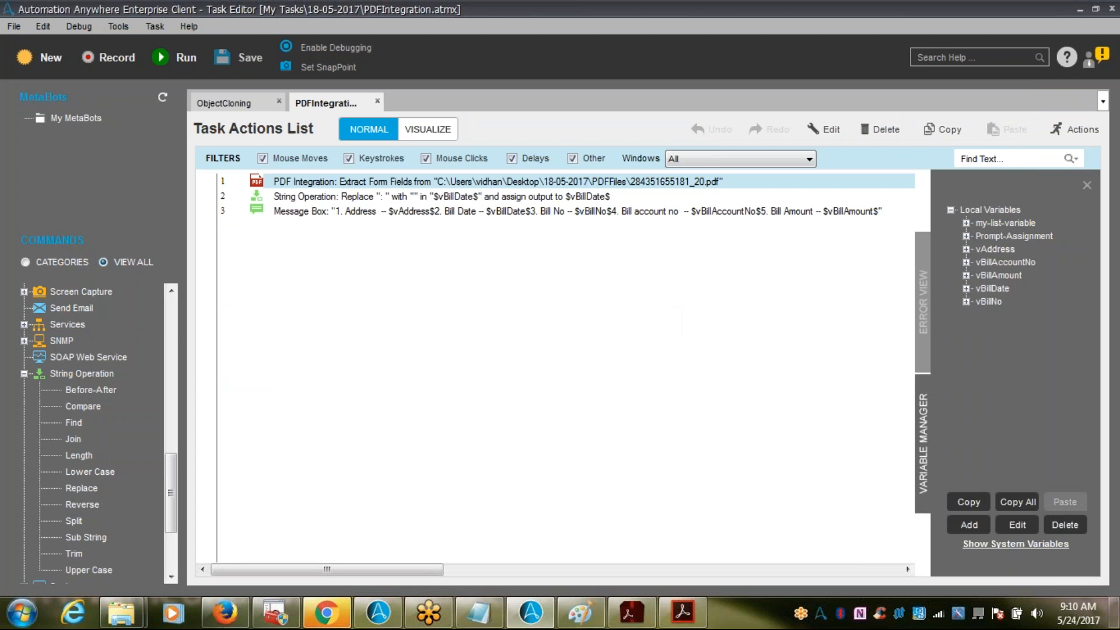
- Switch to the Notepad training notes and add the heading "Commands Used", underlined with equals signs, below the fields list
left_click(464, 620)
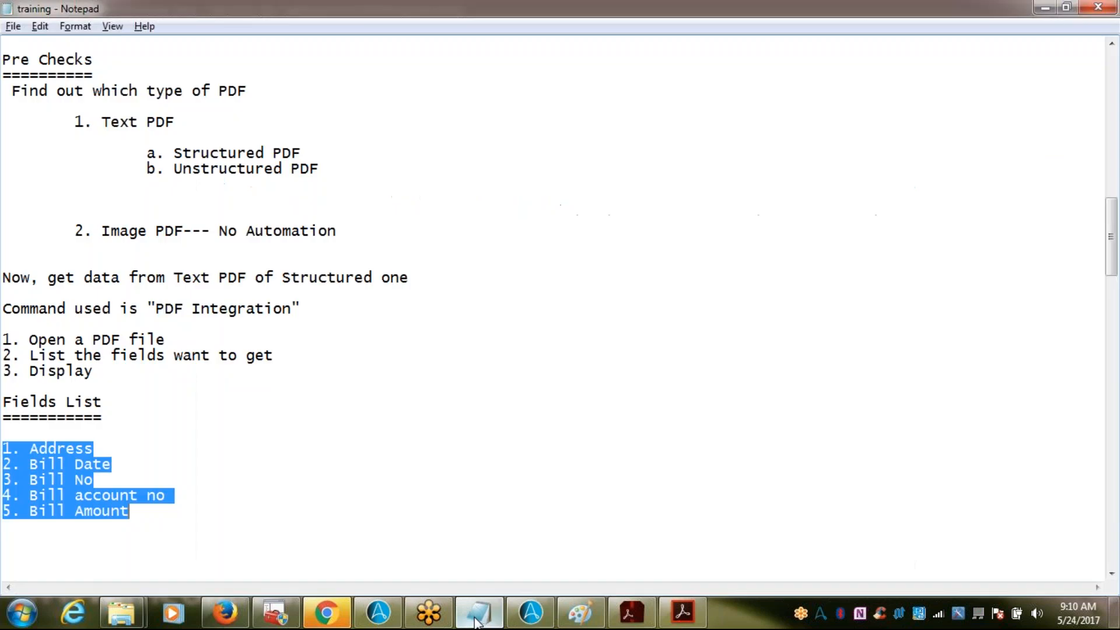
left_click(170, 528)
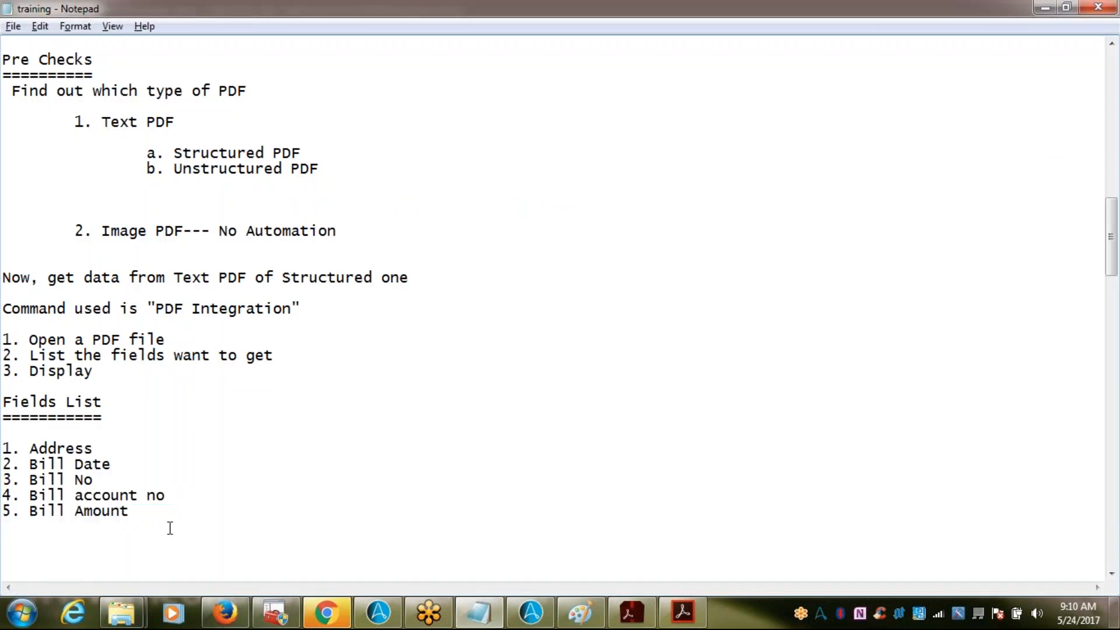
key("Return")
key("Return")
key("Up")
type("Commen")
key("BackSpace")
key("BackSpace")
type("ands ")
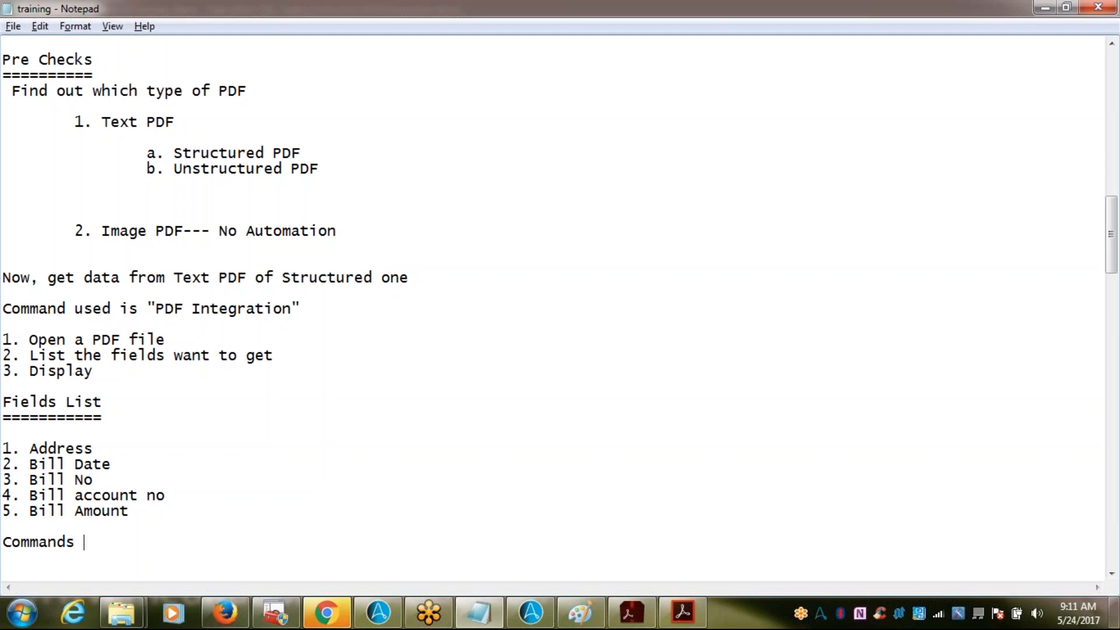
type("Used")
key("Return")
type("====")
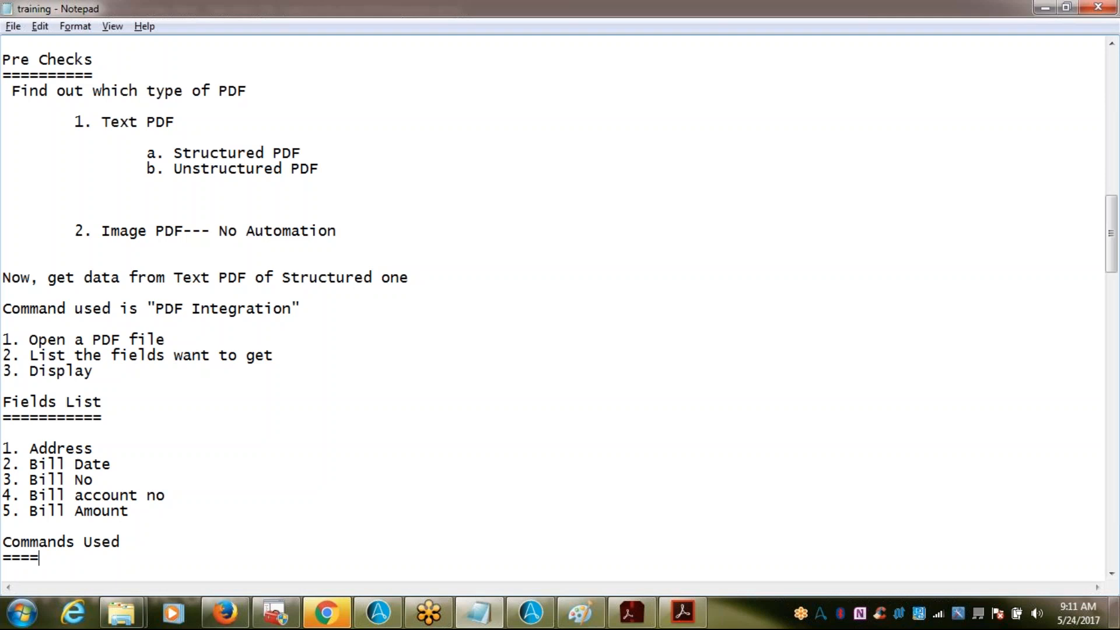
type("=========")
- Enter "1. PDF Integration" as the first item under the Commands Used heading
key("Return")
type("1.")
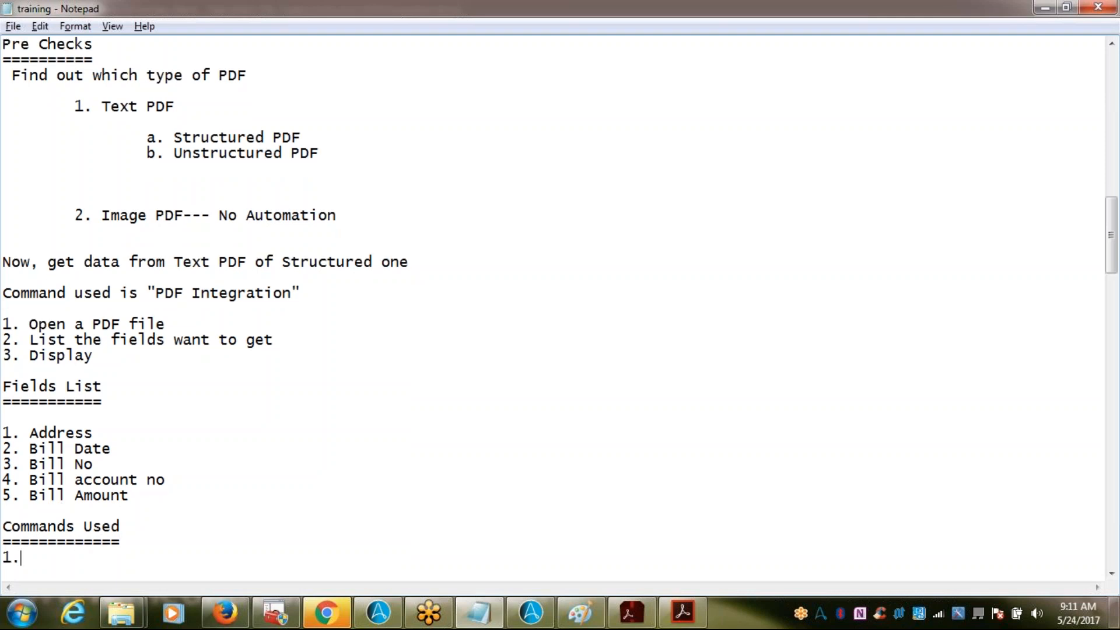
type(" PDF Integration")
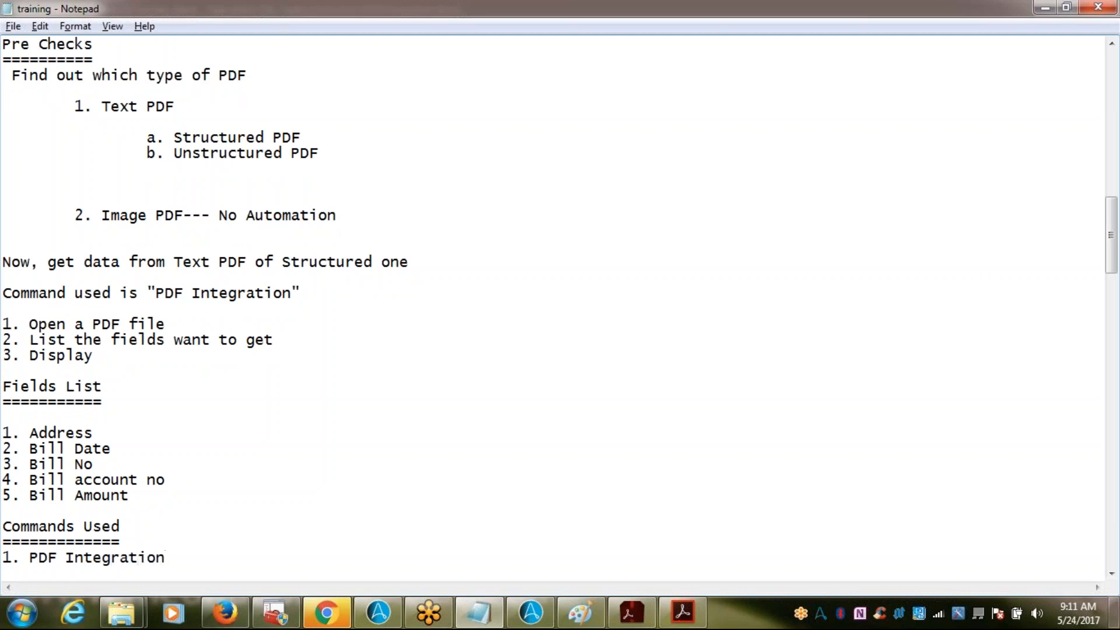
key("Return")
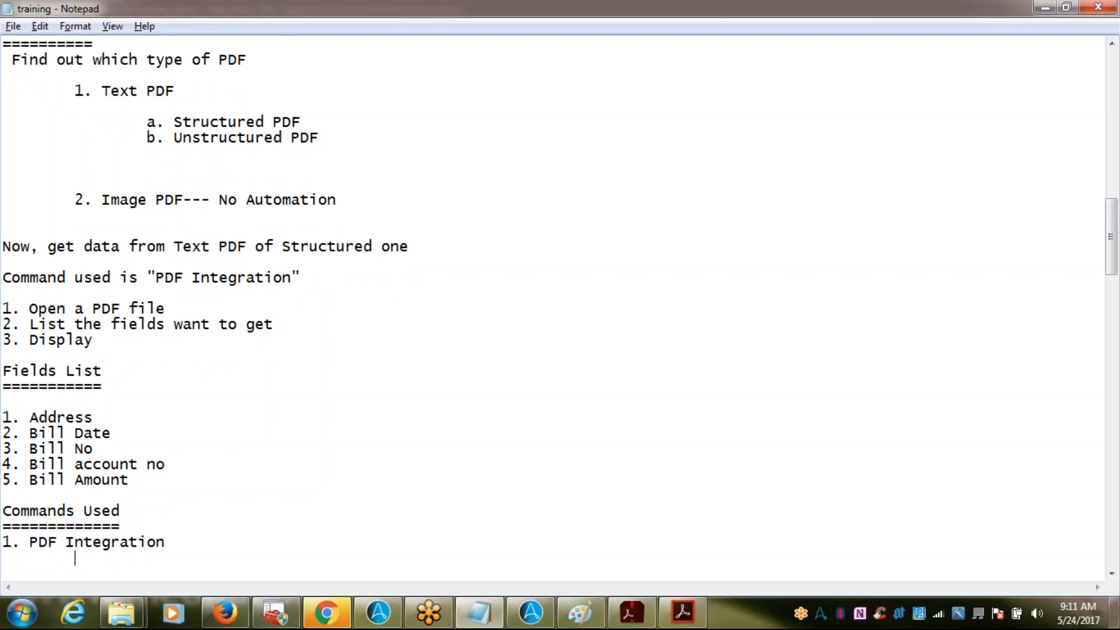
- Add the indented sub-item "a. Extract Form Fields" under PDF Integration, checking the subcommand's name in Automation Anywhere
key("Tab")
type("a.")
key("alt+Tab")
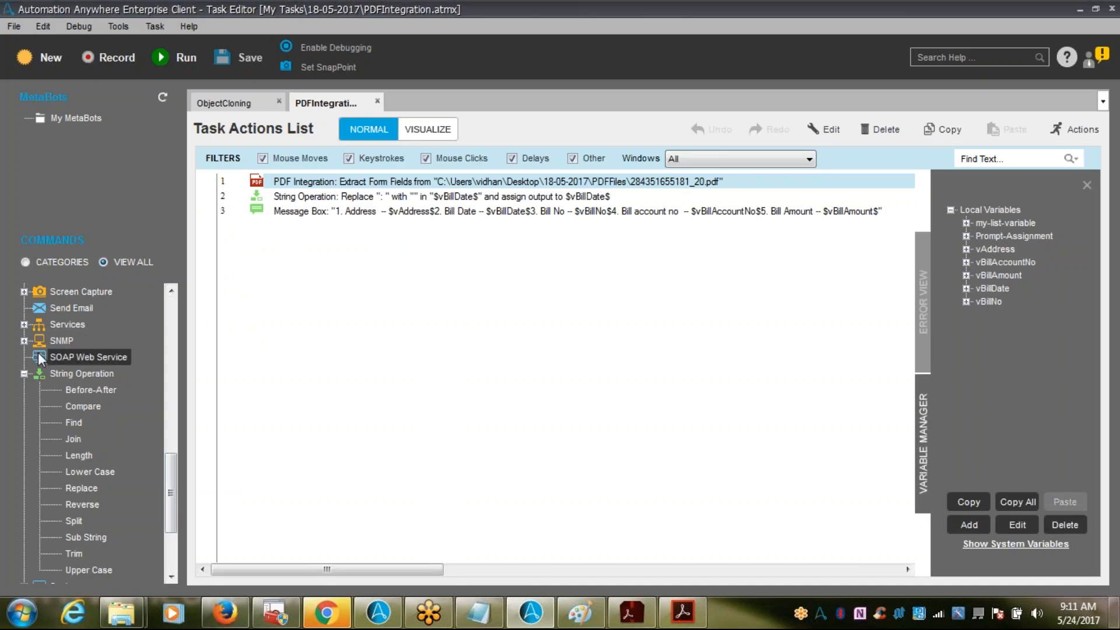
scroll(83, 353, "up", 3)
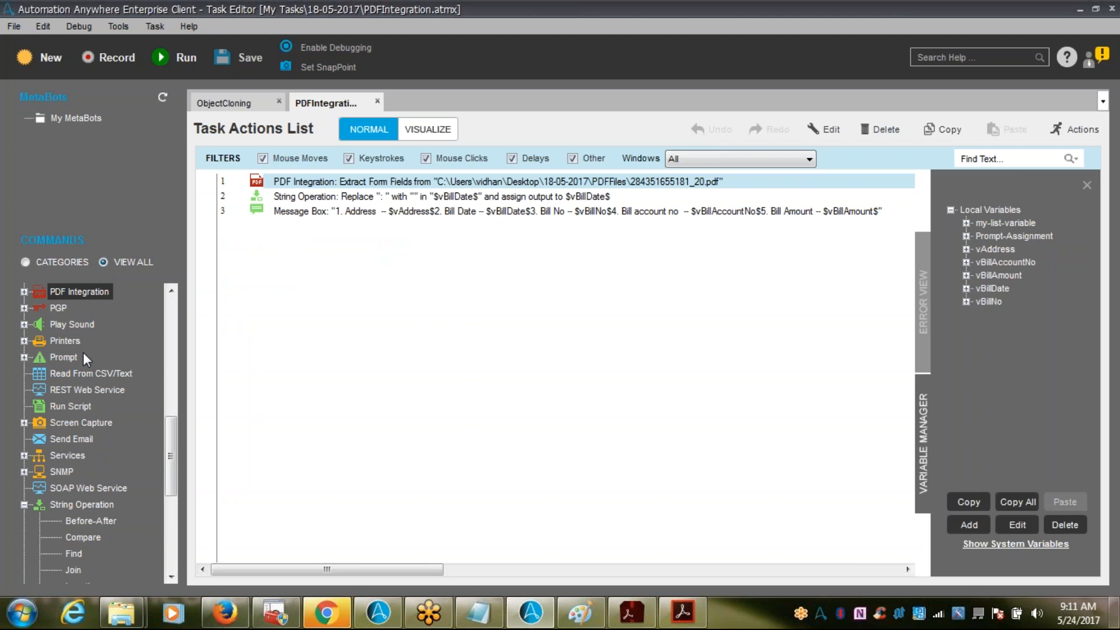
left_click(25, 291)
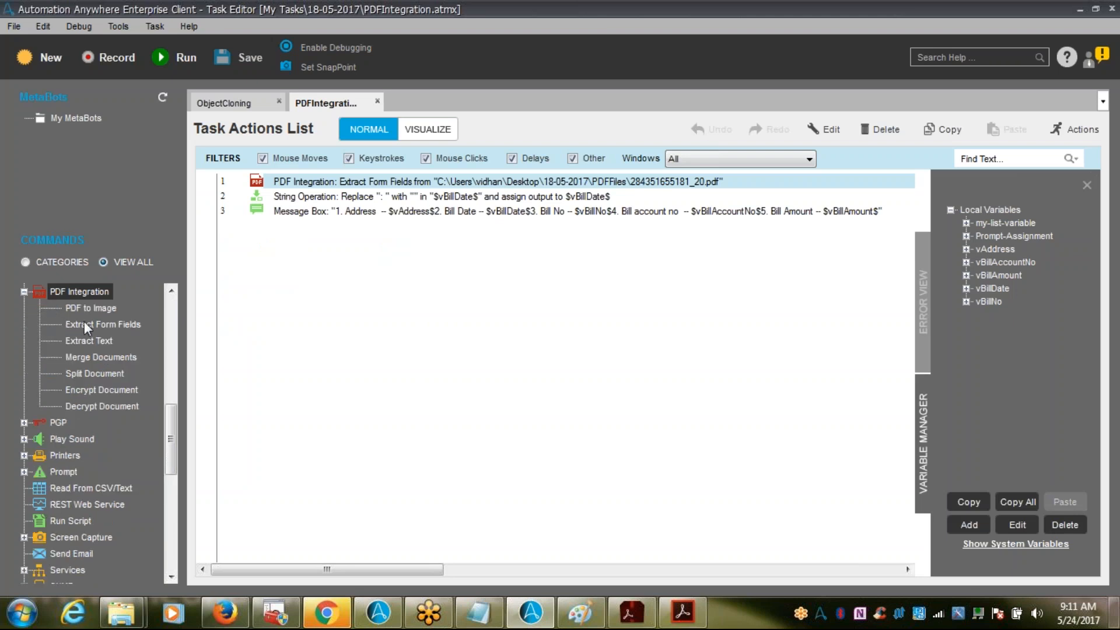
left_click(90, 322)
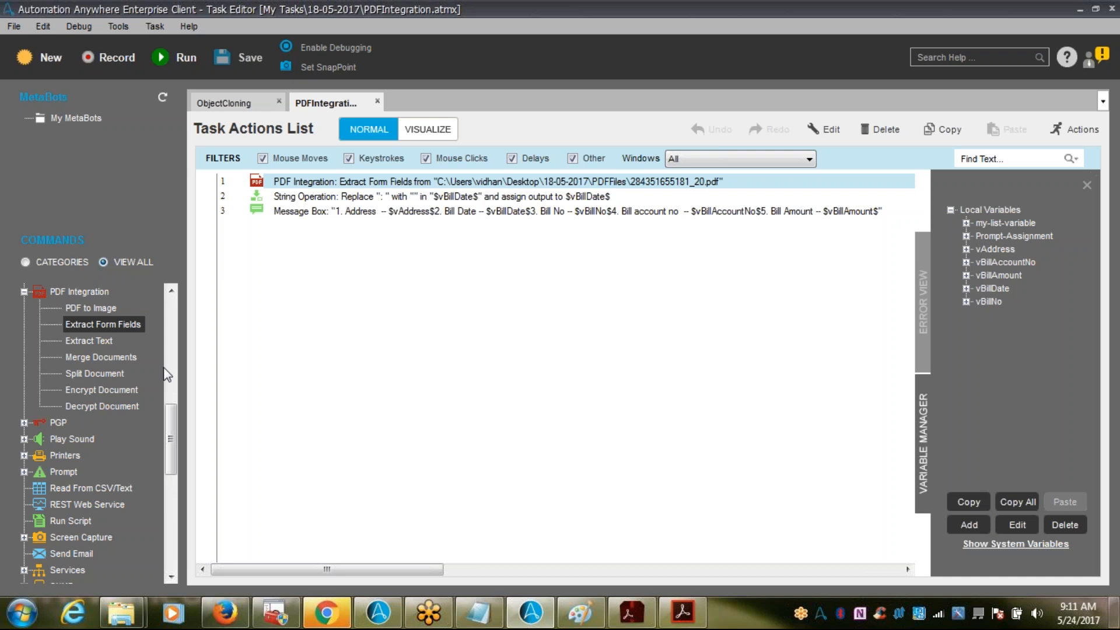
key("alt+Tab")
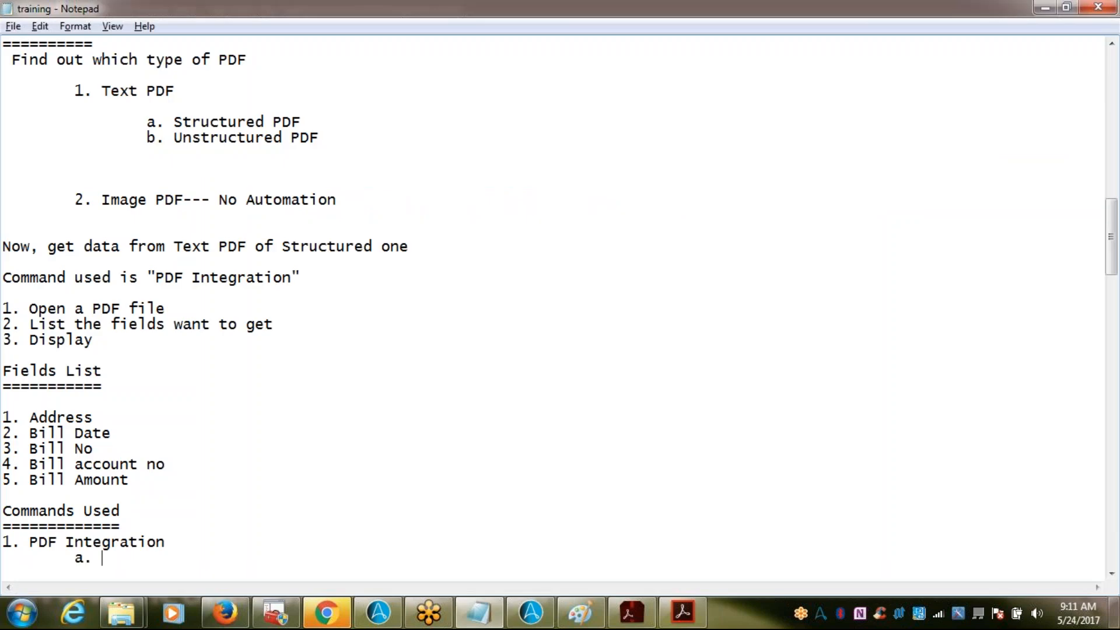
type("Extract Form")
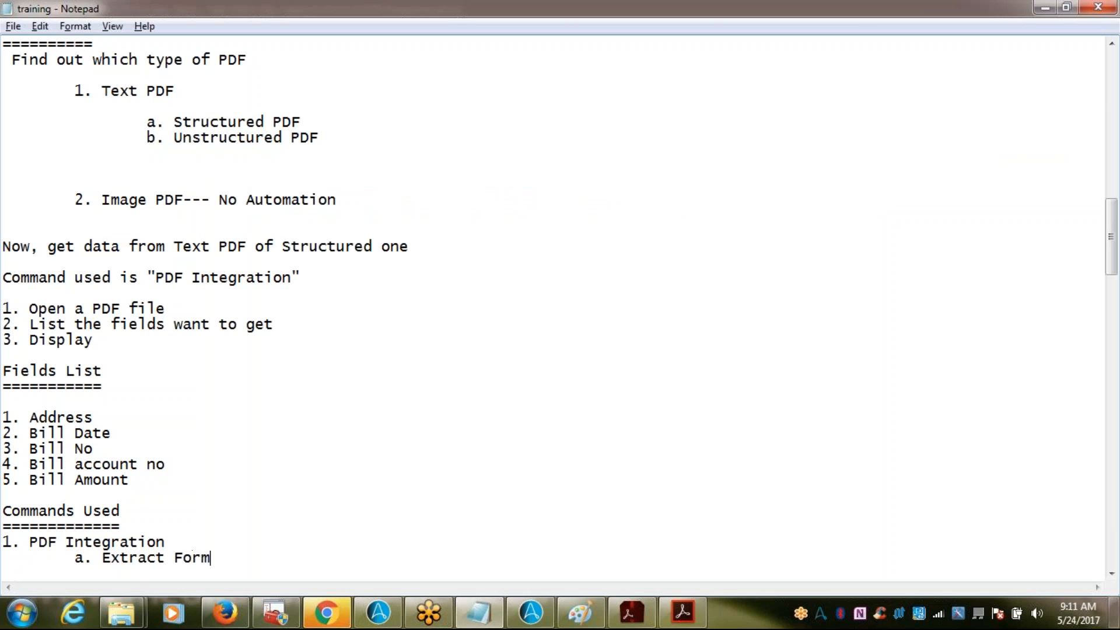
type(" Fields")
- Check the task's second action in Automation Anywhere and add "2. String Operation" to the commands list in Notepad
key("alt+Tab")
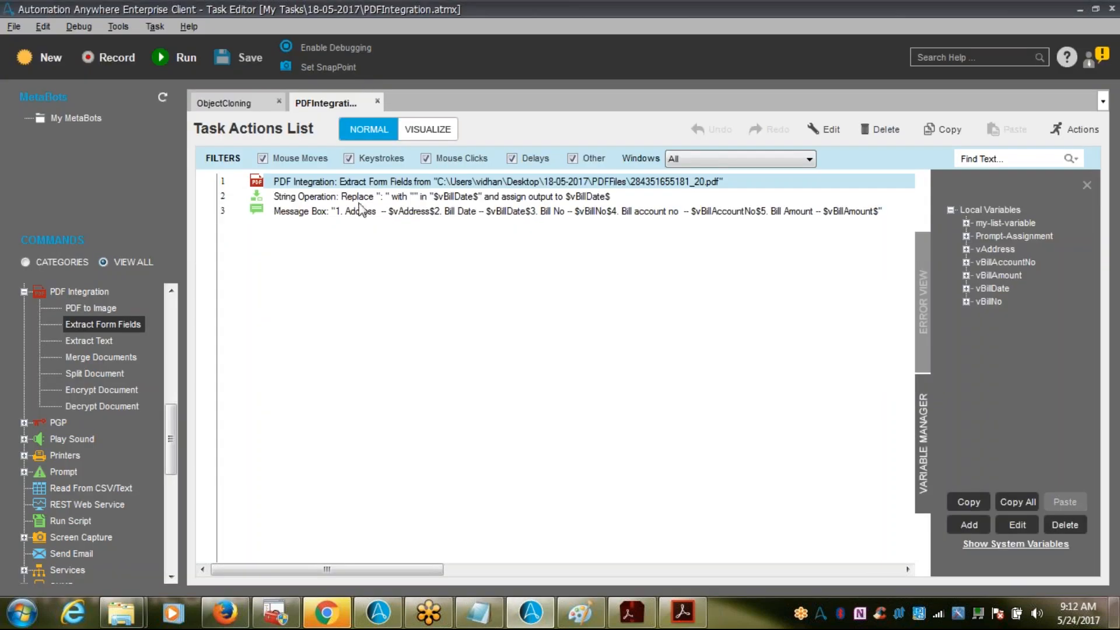
left_click(364, 200)
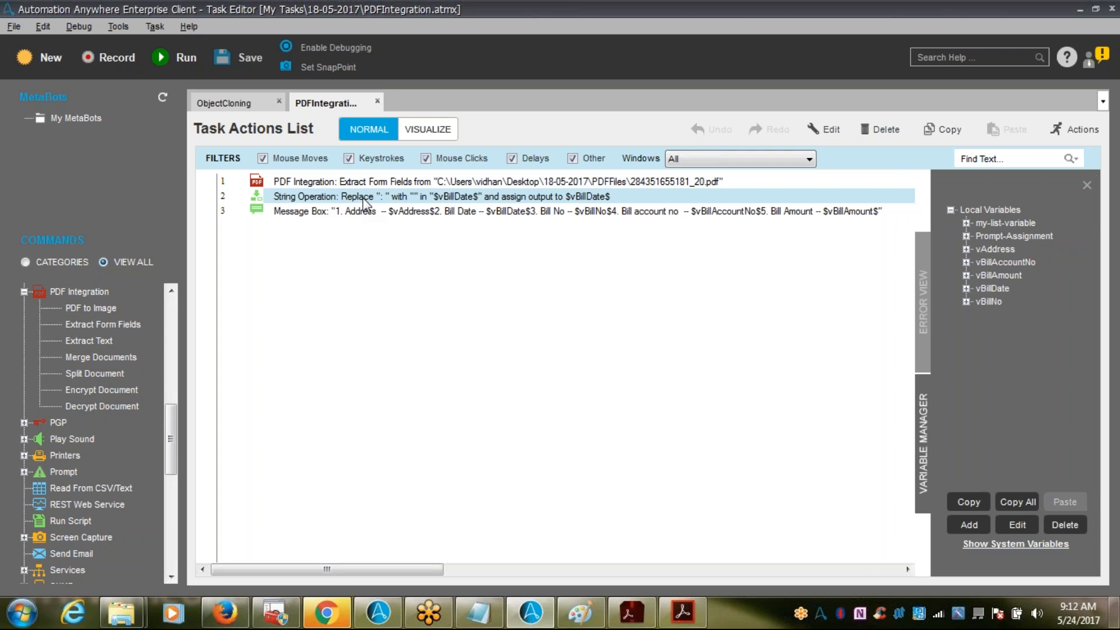
key("alt+Tab")
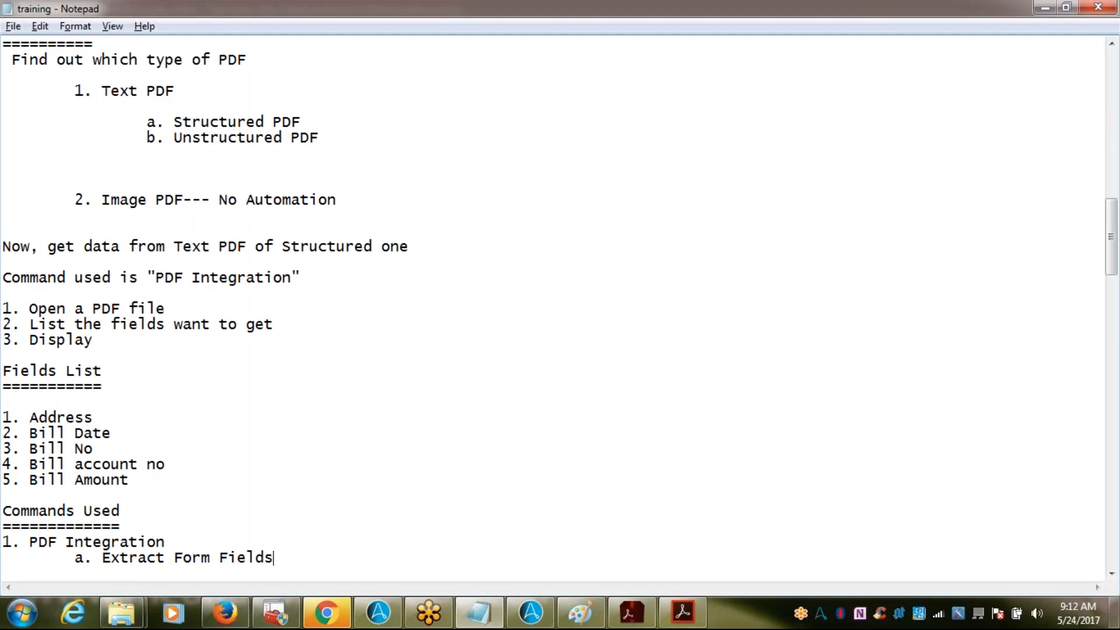
key("Return")
type("2. S")
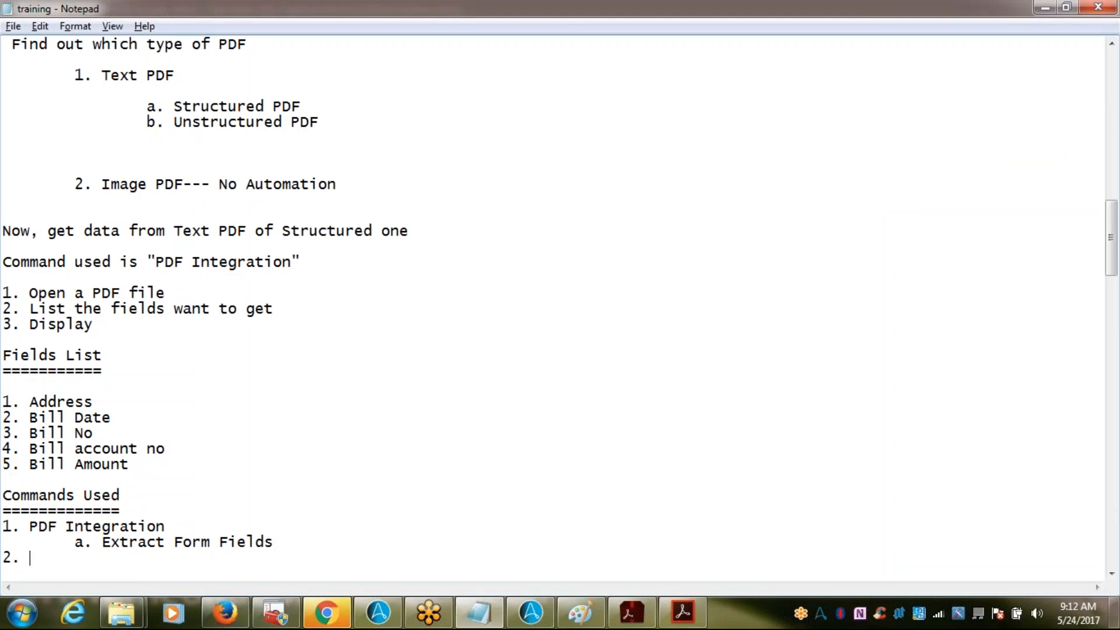
type("ng Operation")
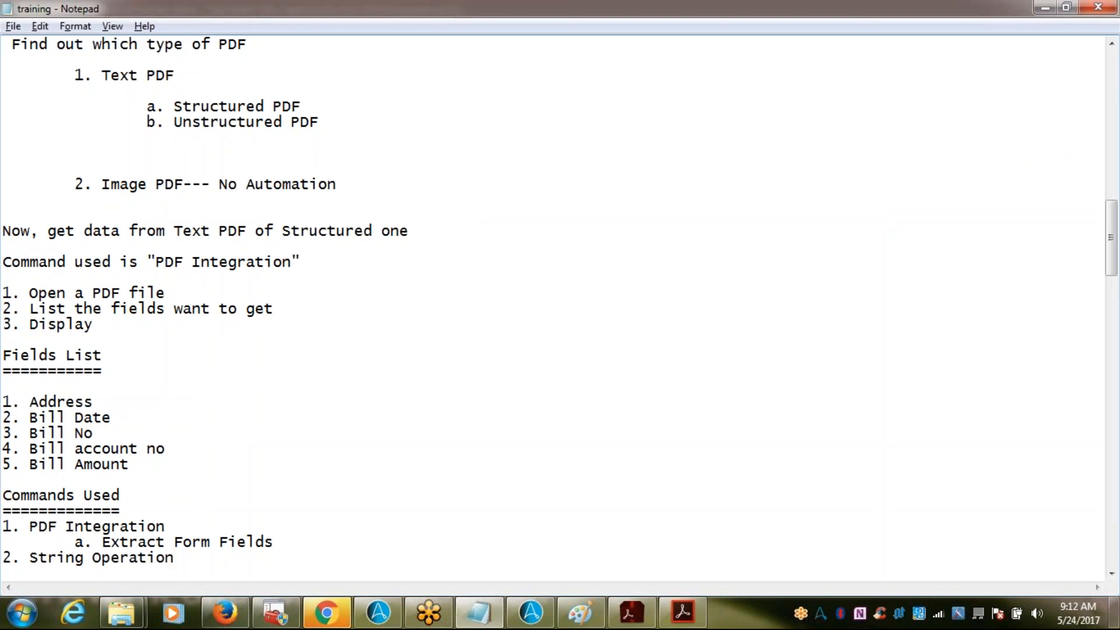
- Look up the String Operation subcommands in Automation Anywhere and add the indented sub-item "a. Replace" in Notepad
key("Return")
key("alt+Tab")
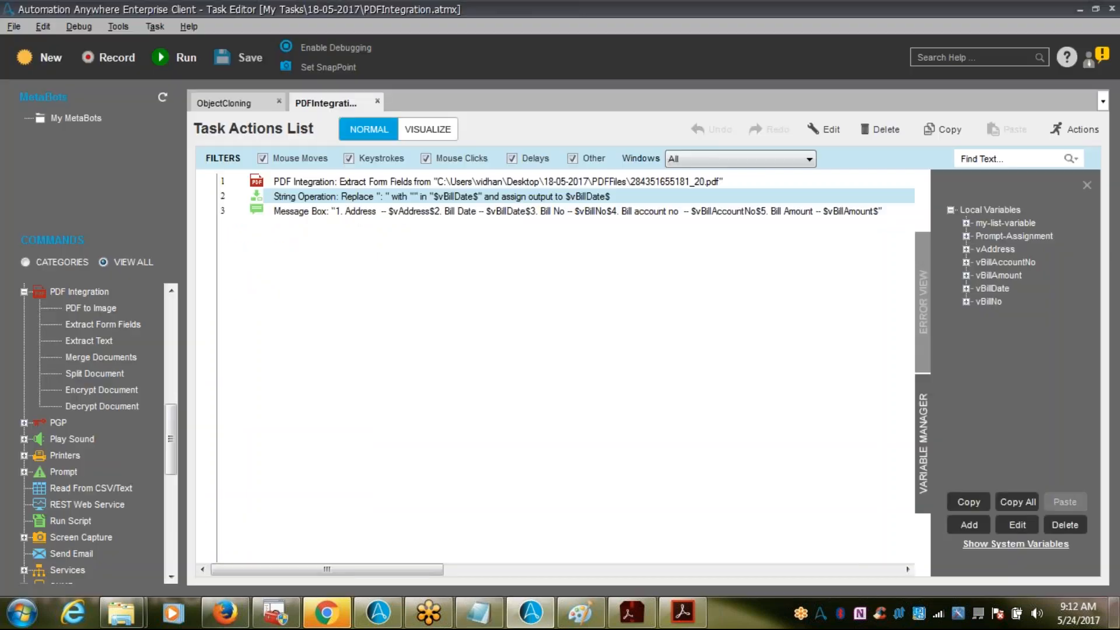
left_click(23, 291)
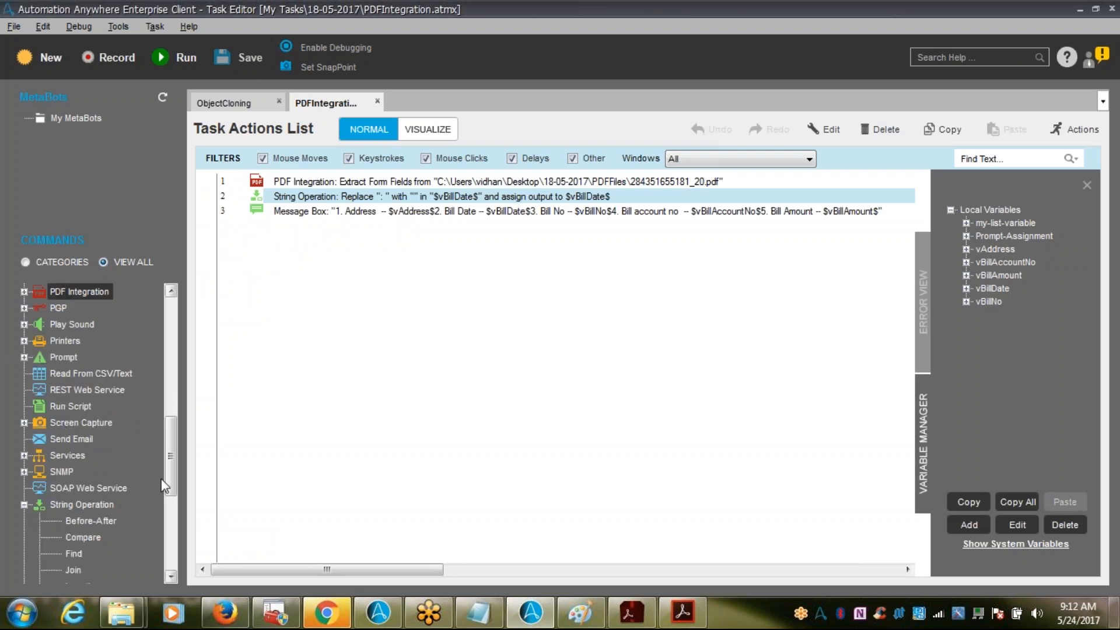
left_click_drag(169, 457, 174, 488)
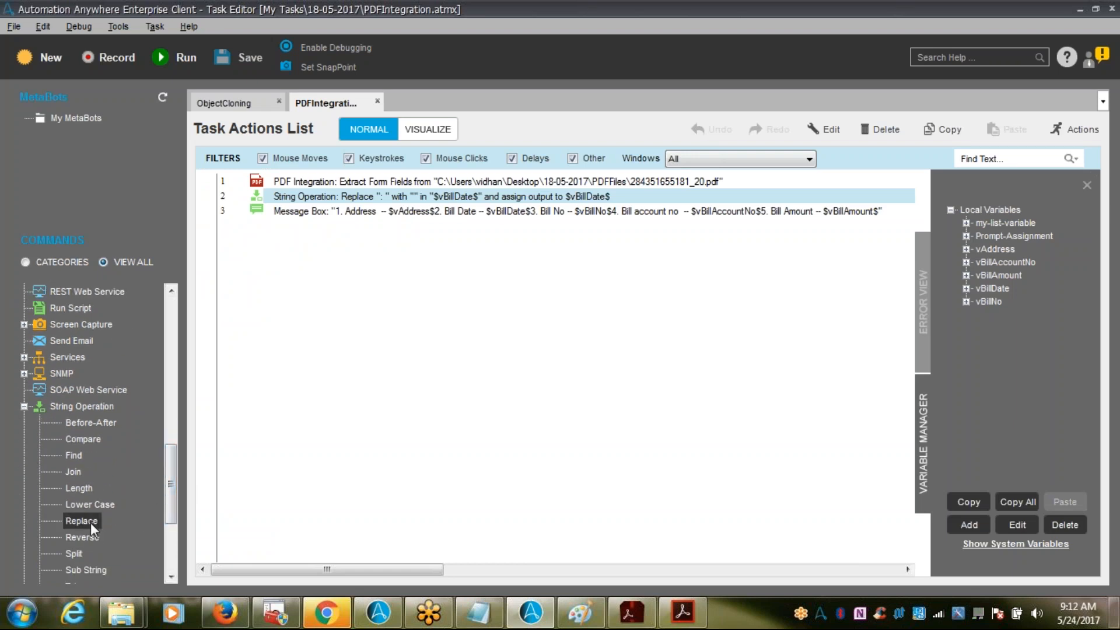
key("alt+Tab")
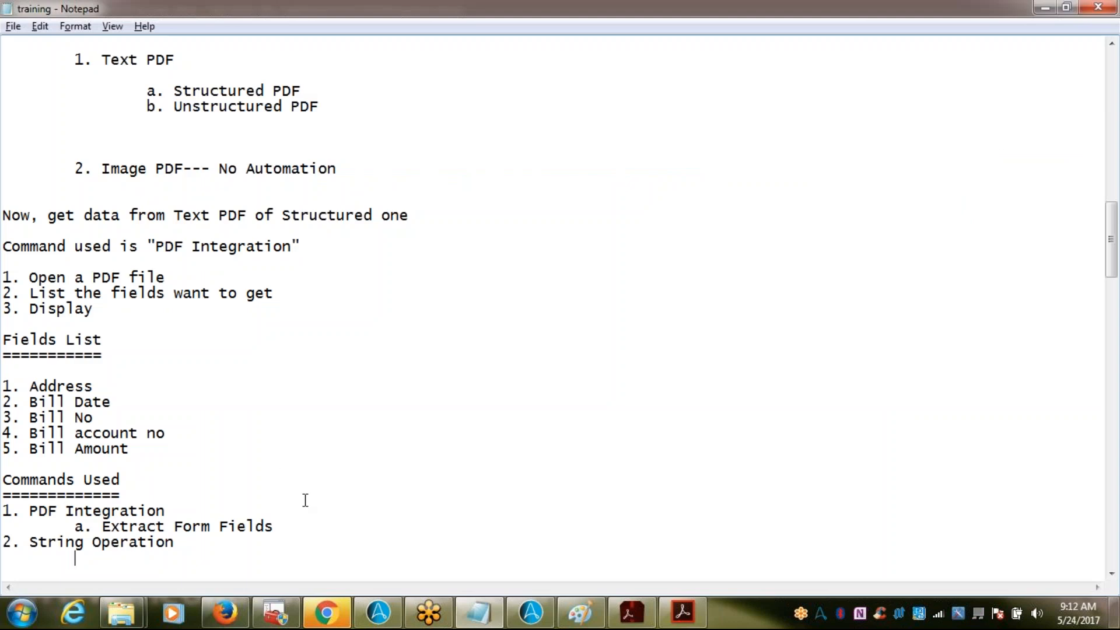
key("Return")
key("Tab")
type("a. Replace")
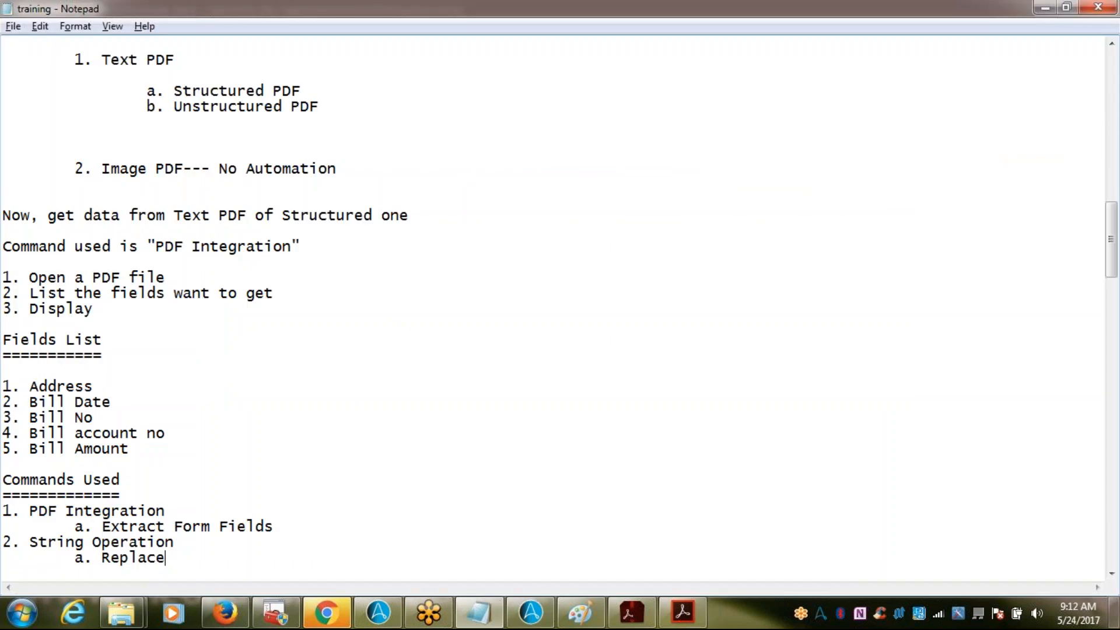
- Check the Message Box action in Automation Anywhere, and insert a blank line below the Commands Used underline in Notepad
key("Return")
key("Return")
key("alt+Tab")
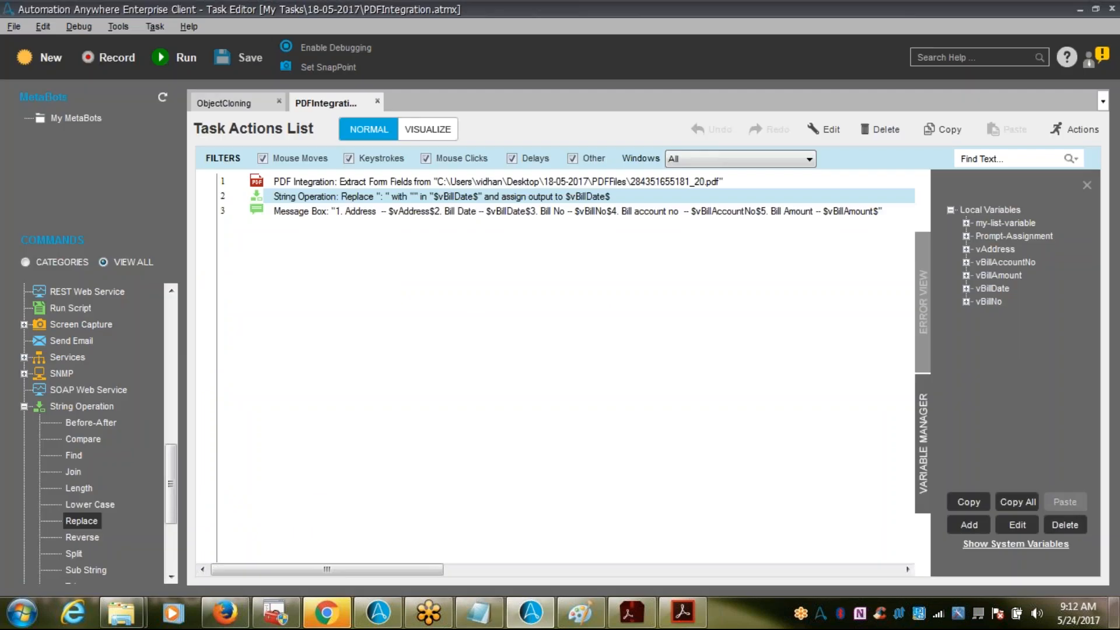
left_click(555, 212)
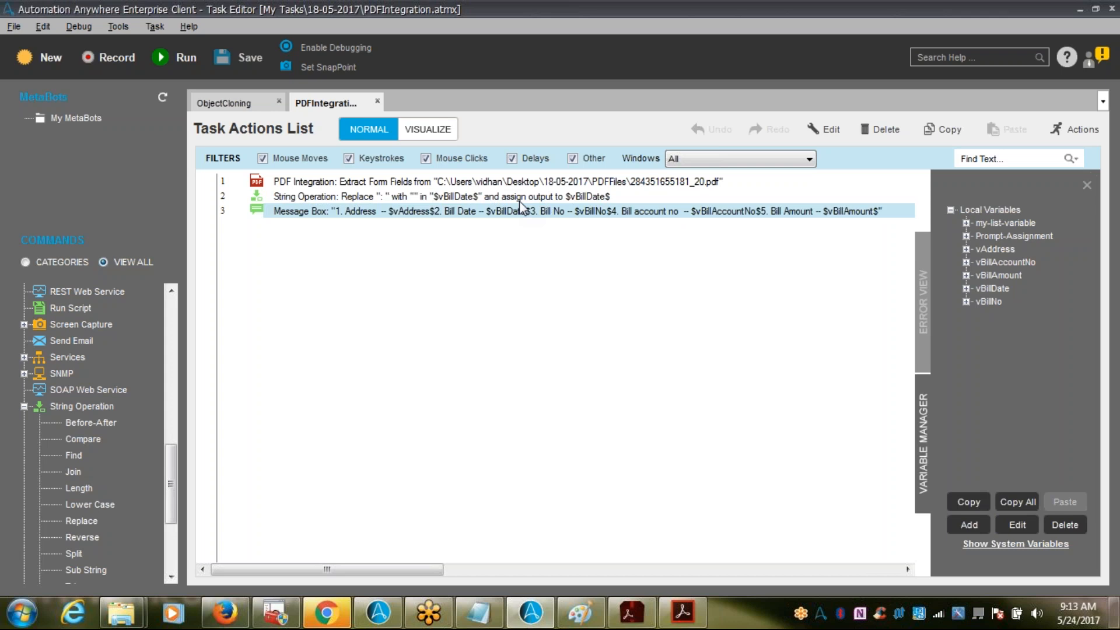
left_click(478, 613)
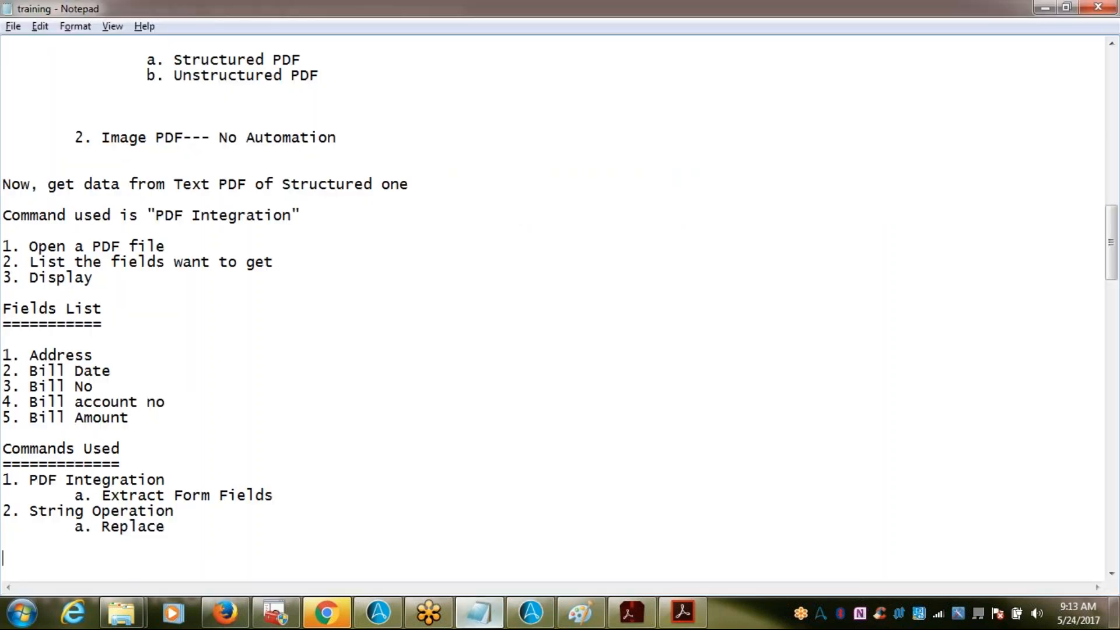
left_click(164, 467)
key("Return")
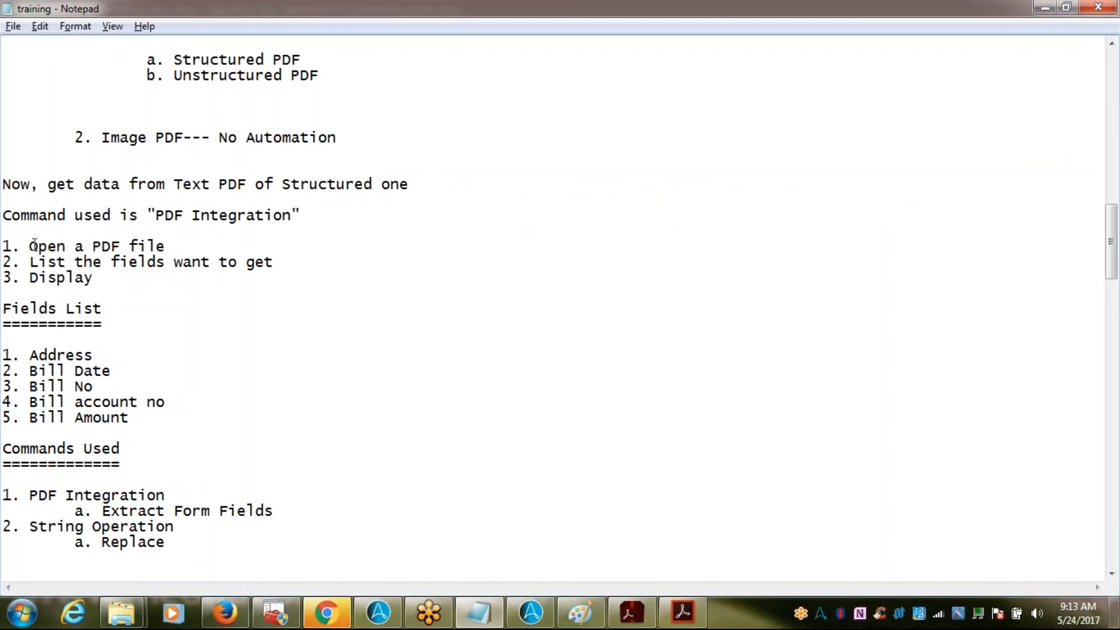
- Review the three PDF process steps and the Commands Used list by highlighting them in the notes
left_click_drag(6, 246, 29, 246)
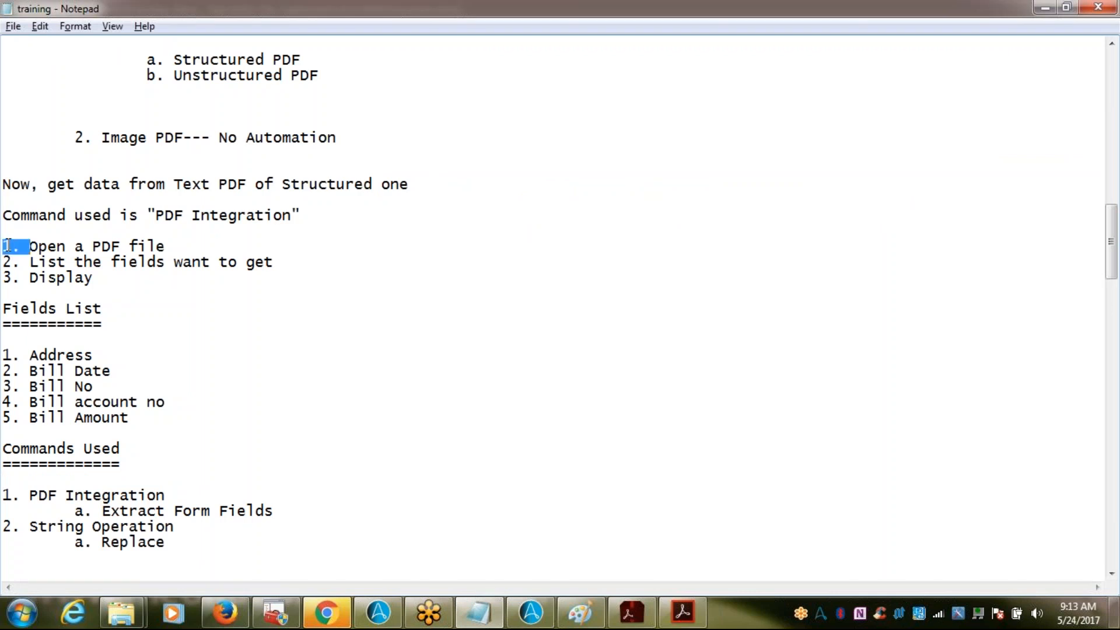
left_click(99, 278, "shift")
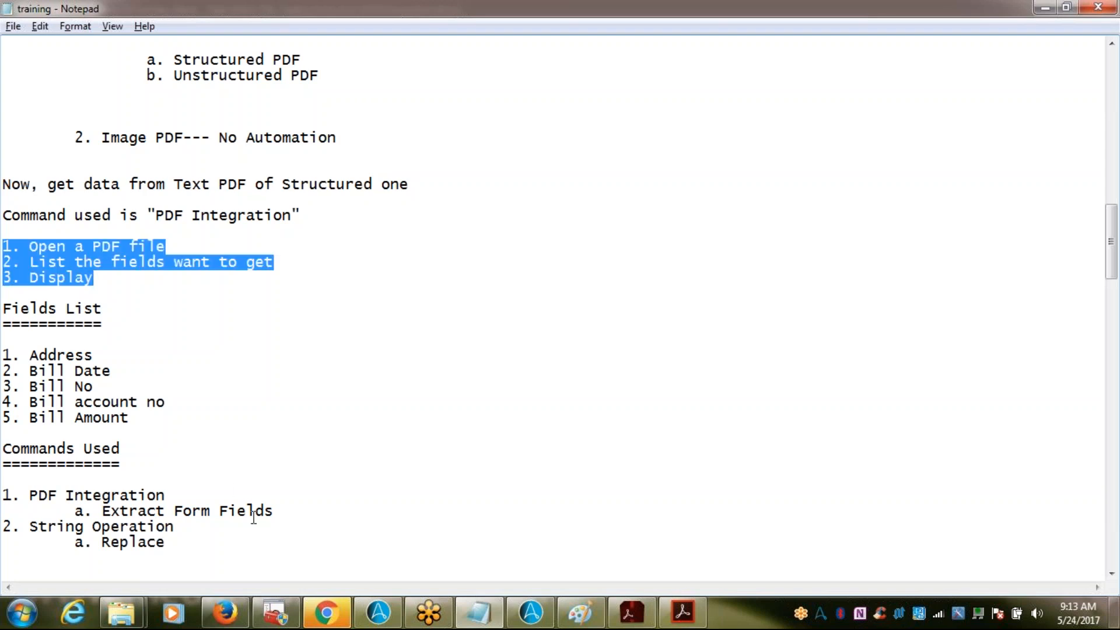
left_click(201, 544)
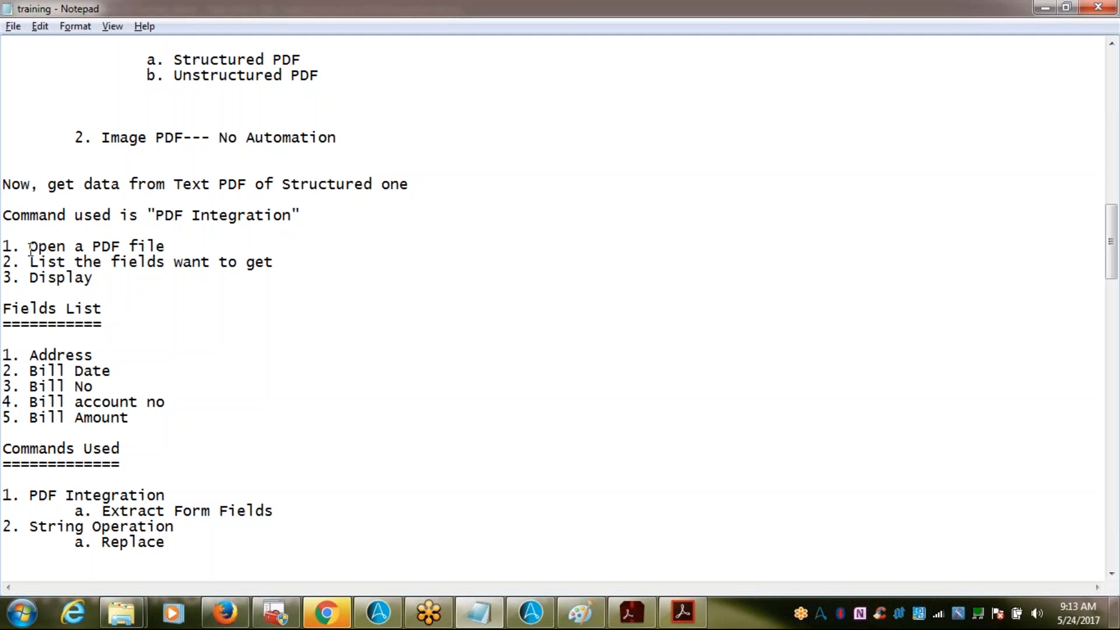
left_click_drag(30, 249, 87, 290)
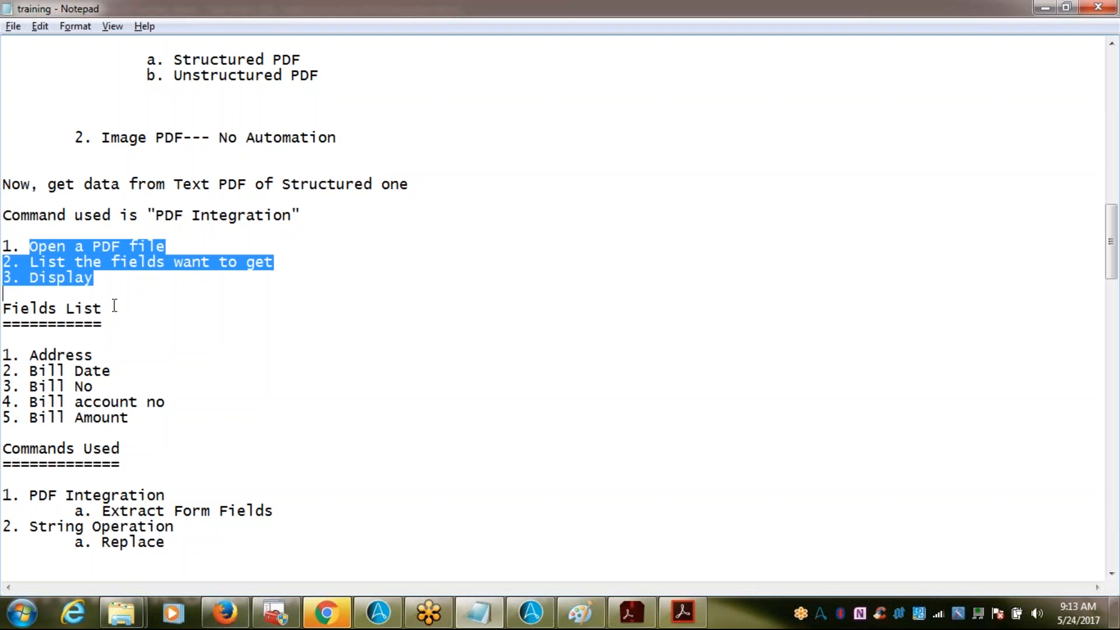
left_click_drag(30, 495, 197, 554)
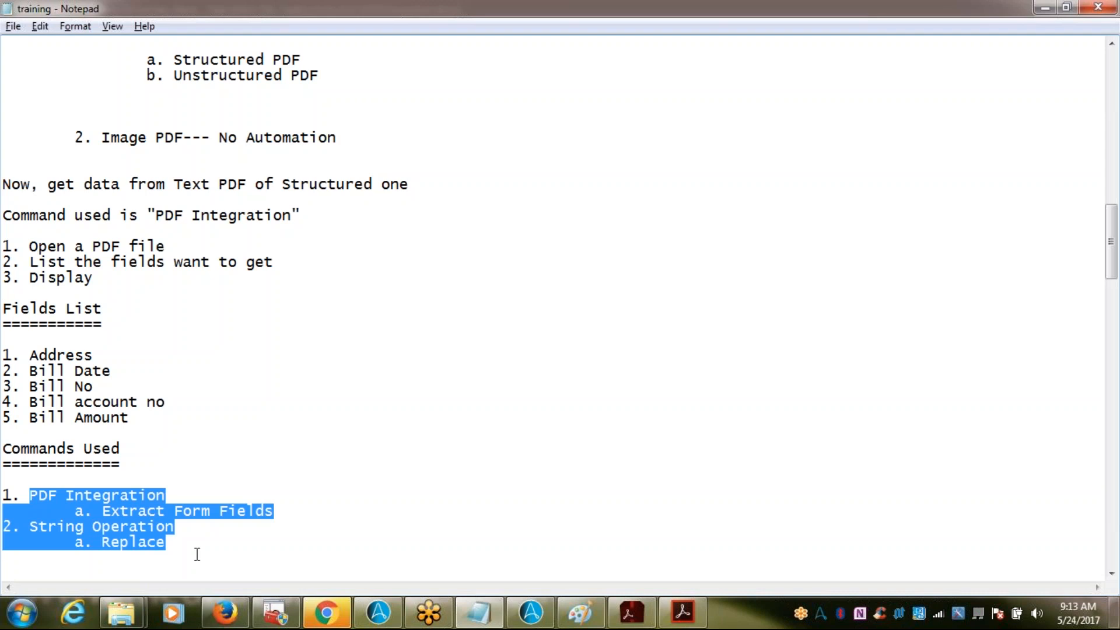
left_click(361, 413)
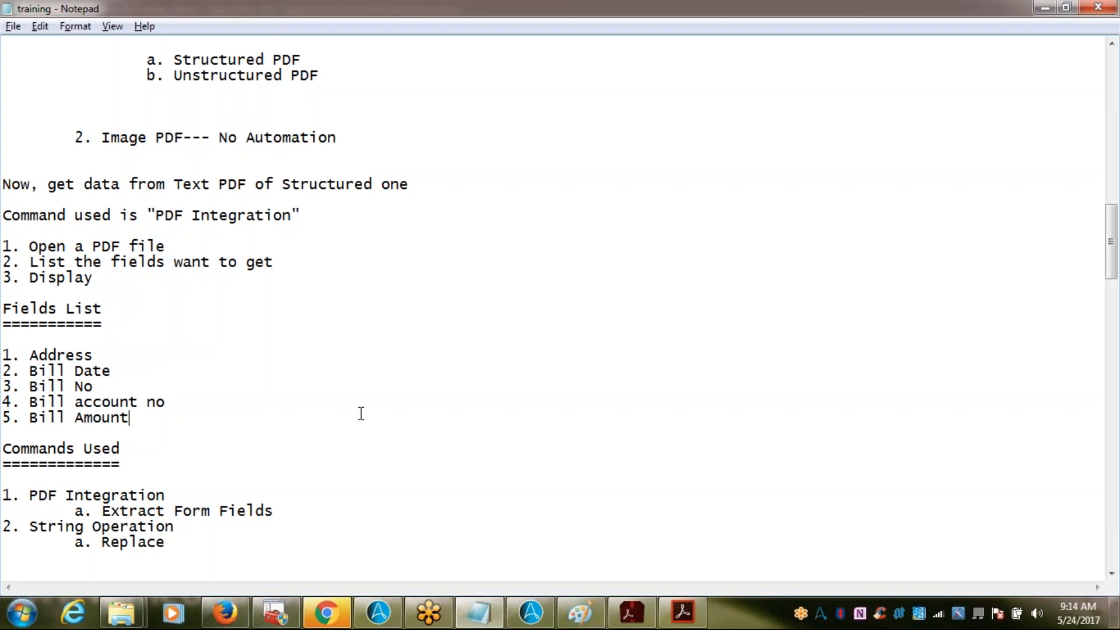
- Look over the Paint diagram, the telephone bill image search in Chrome and the preview of the open bill PDF
left_click(581, 614)
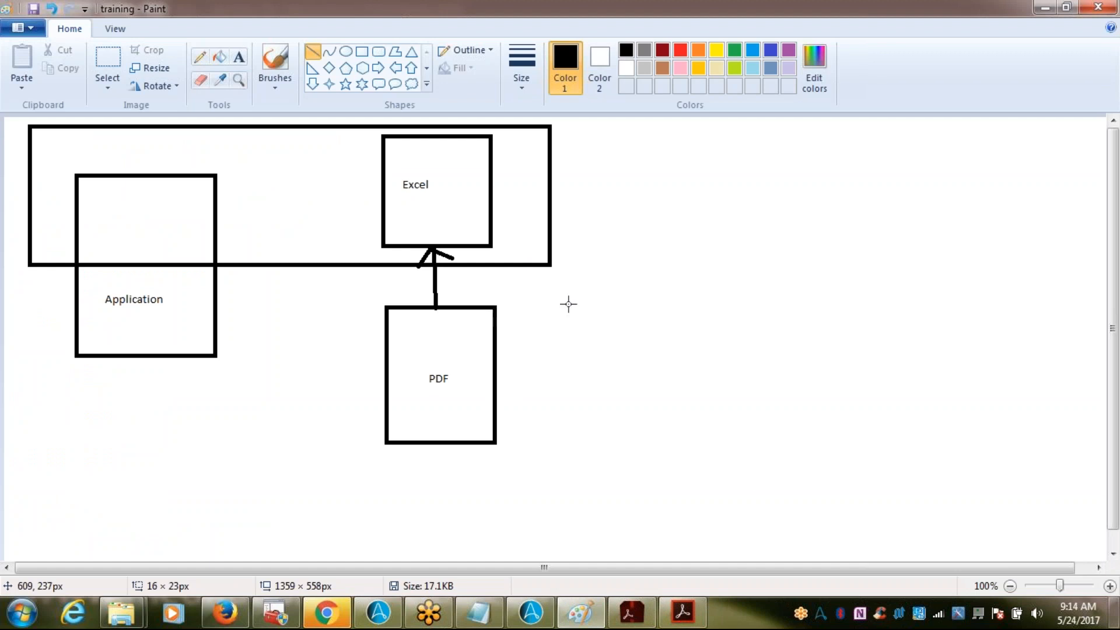
left_click(1044, 9)
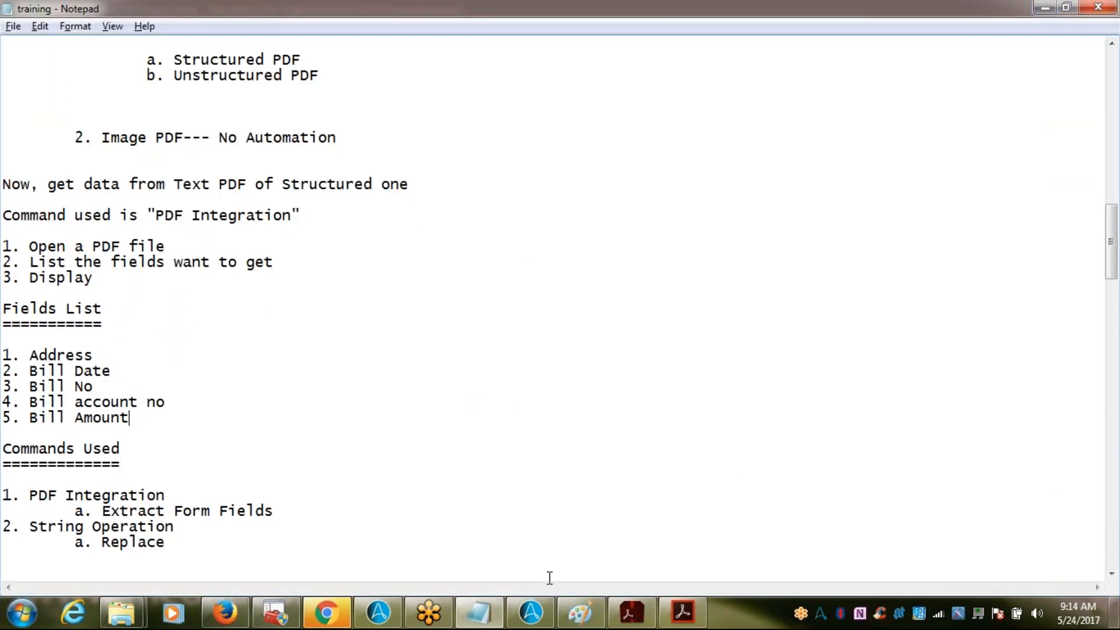
left_click(325, 614)
left_click(325, 614)
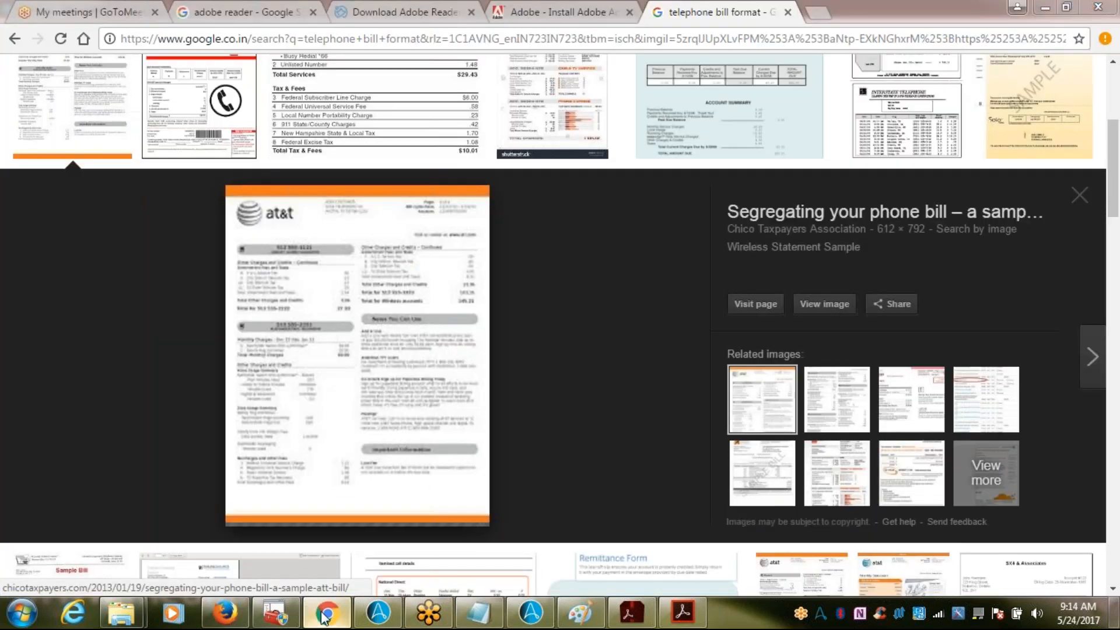
mouse_move(683, 612)
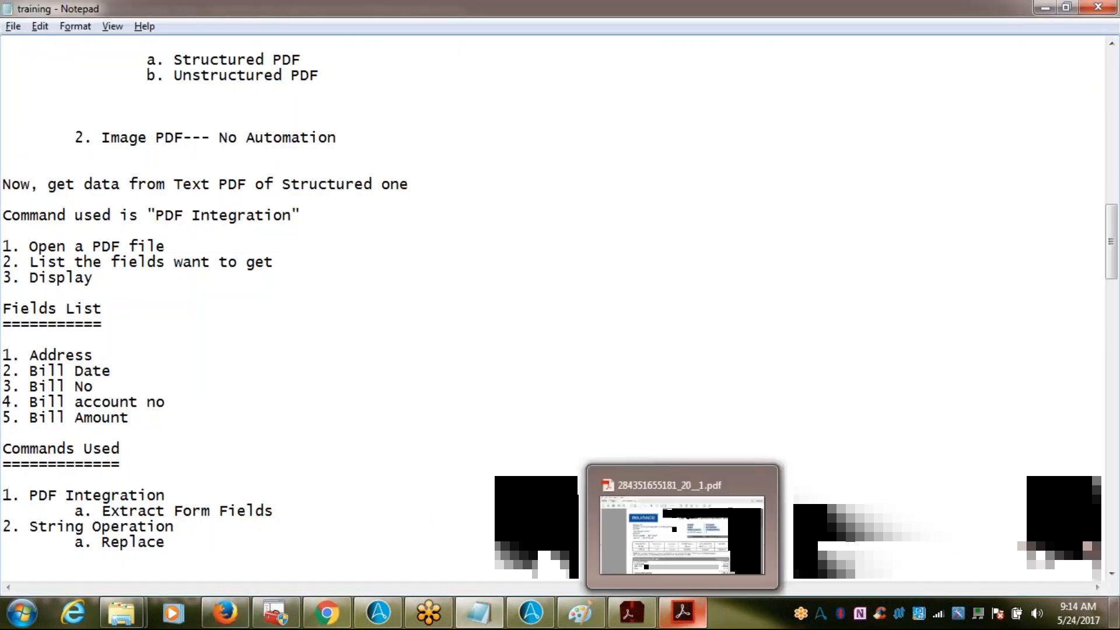
left_click(1096, 270)
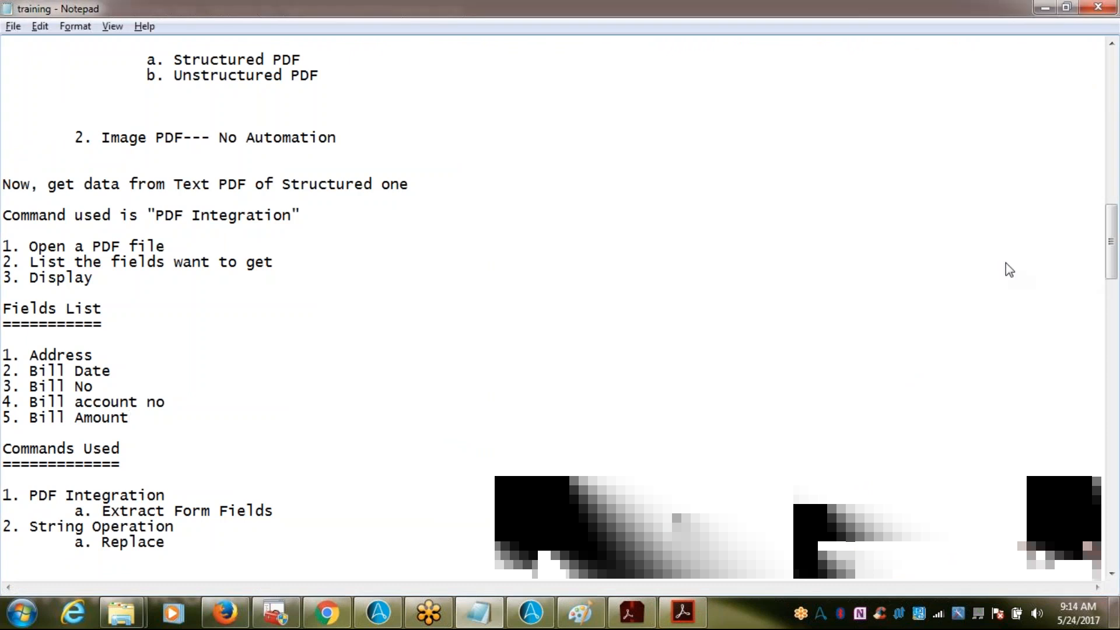